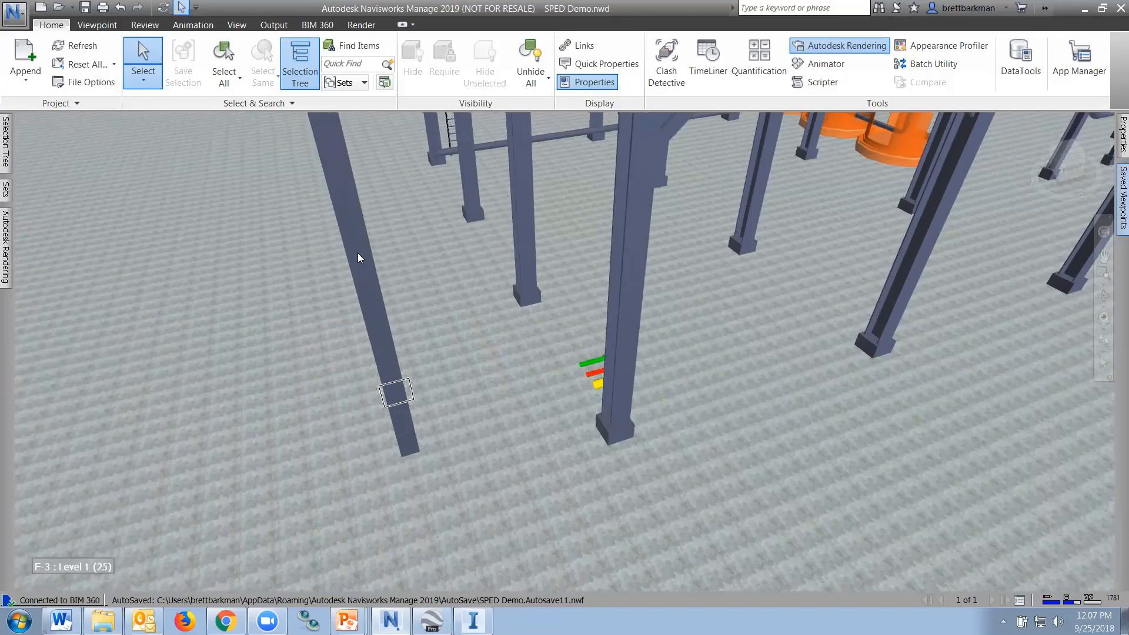
# Step: Select the free-standing foreground column, clear that selection, and select a structural column to compare what each selection includes
pyautogui.click(359, 254)
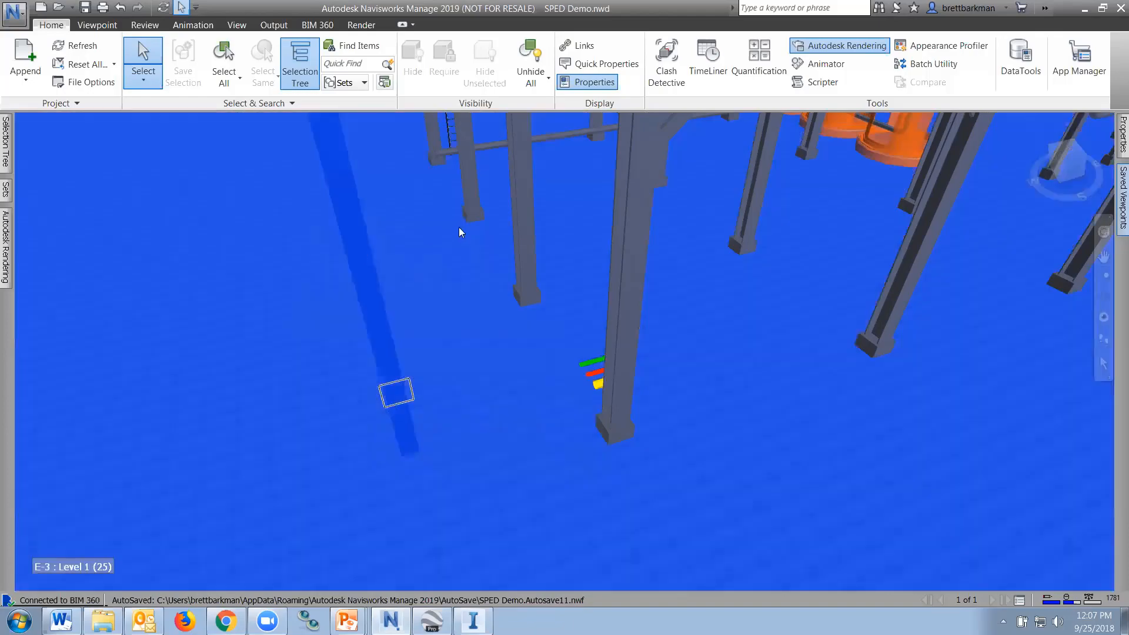
pyautogui.press('Escape')
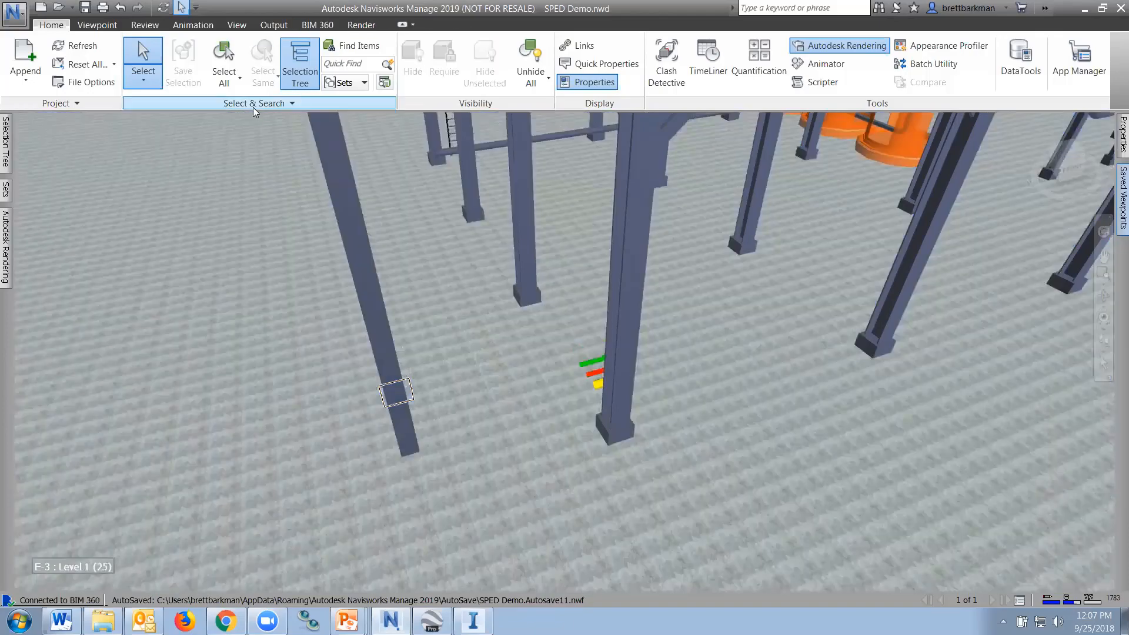
pyautogui.click(525, 195)
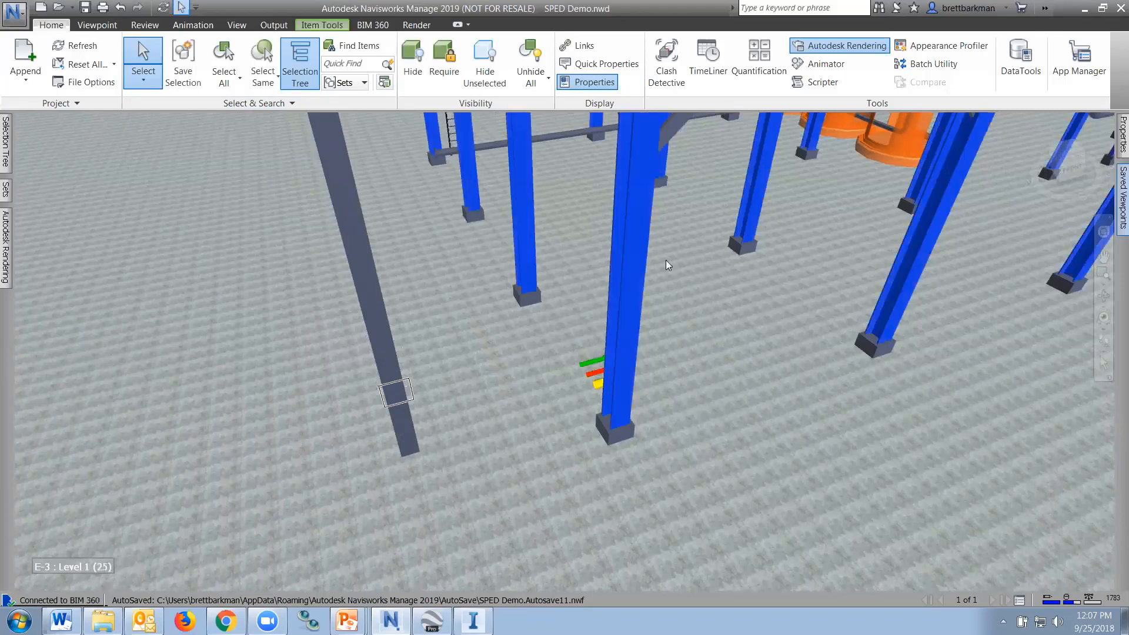
# Step: Set the selection resolution to Last Object, pick a single structural column, and select only the free-standing foreground column
pyautogui.click(292, 102)
pyautogui.click(256, 122)
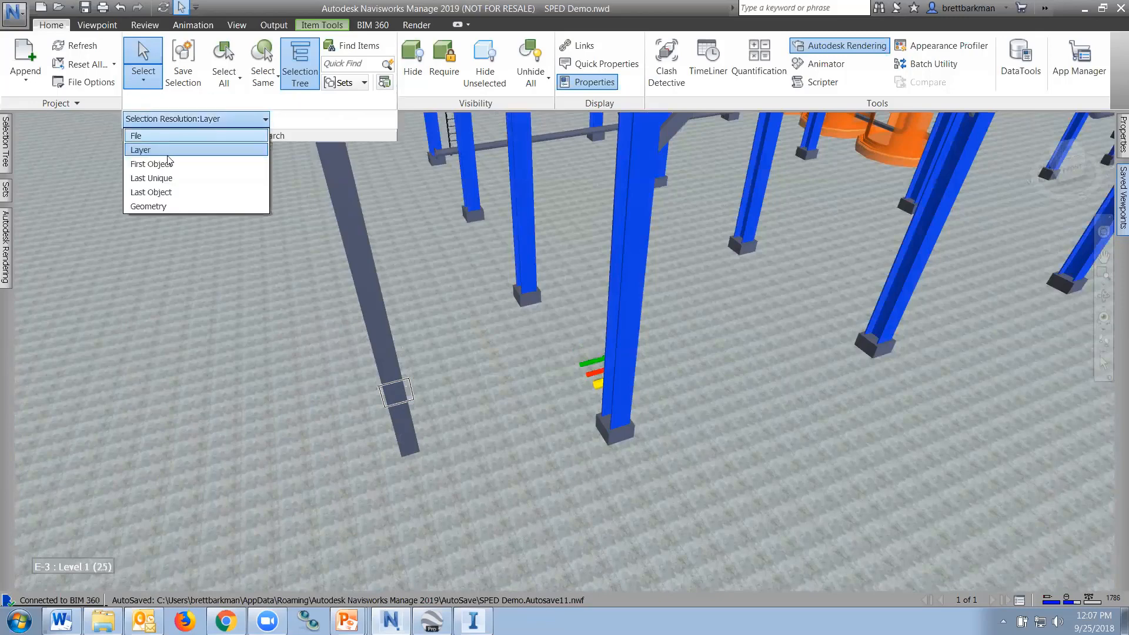
pyautogui.click(168, 192)
pyautogui.click(366, 293)
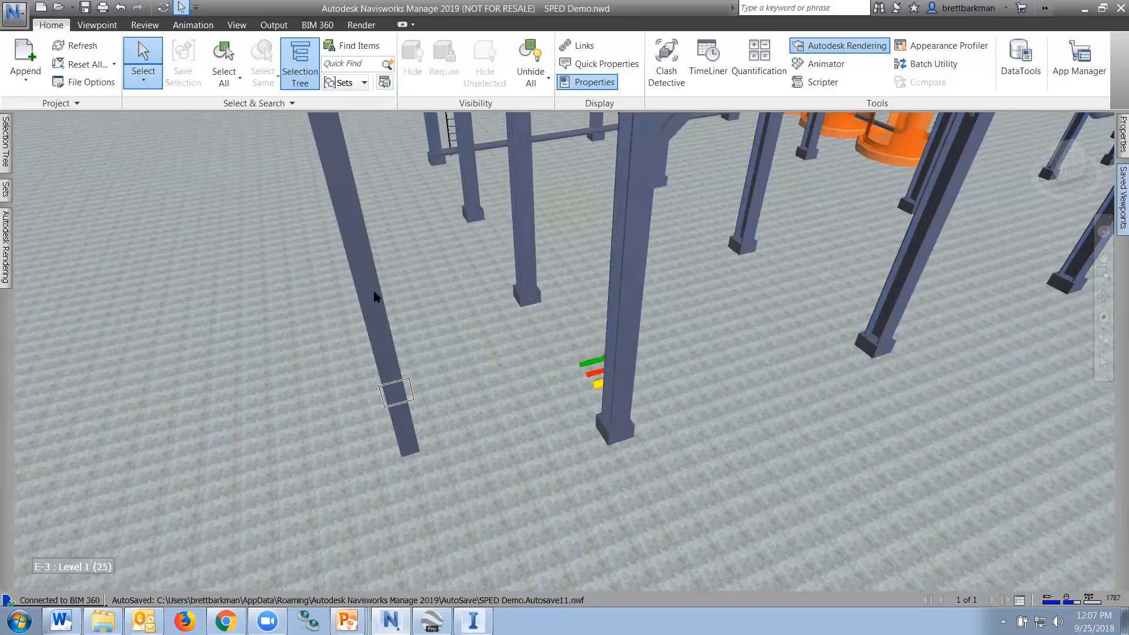
pyautogui.click(638, 297)
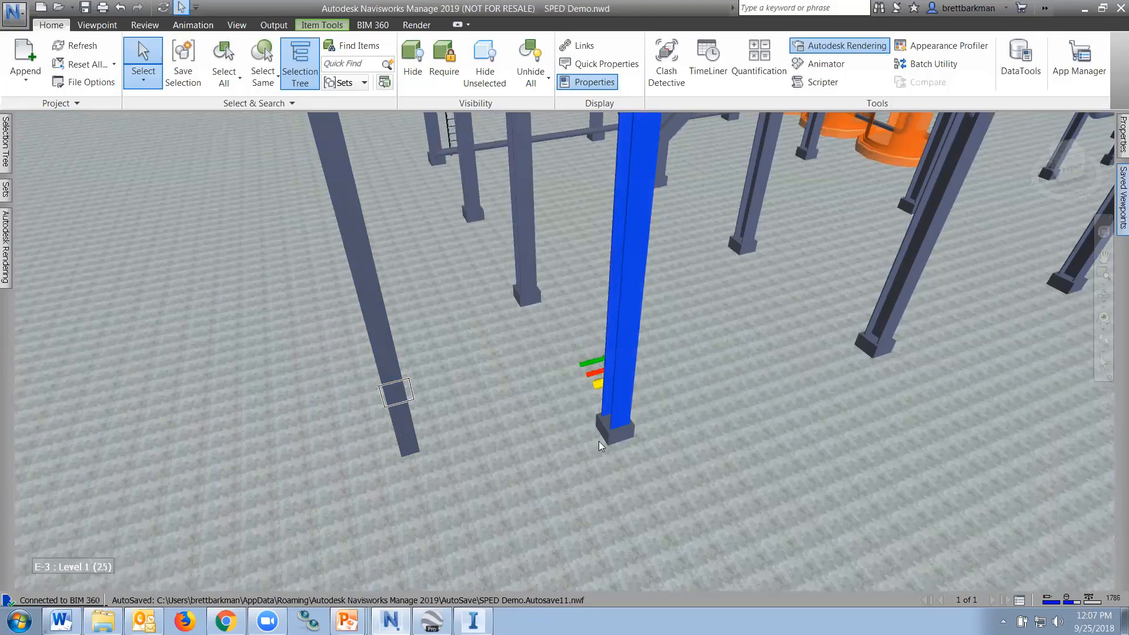
pyautogui.click(393, 342)
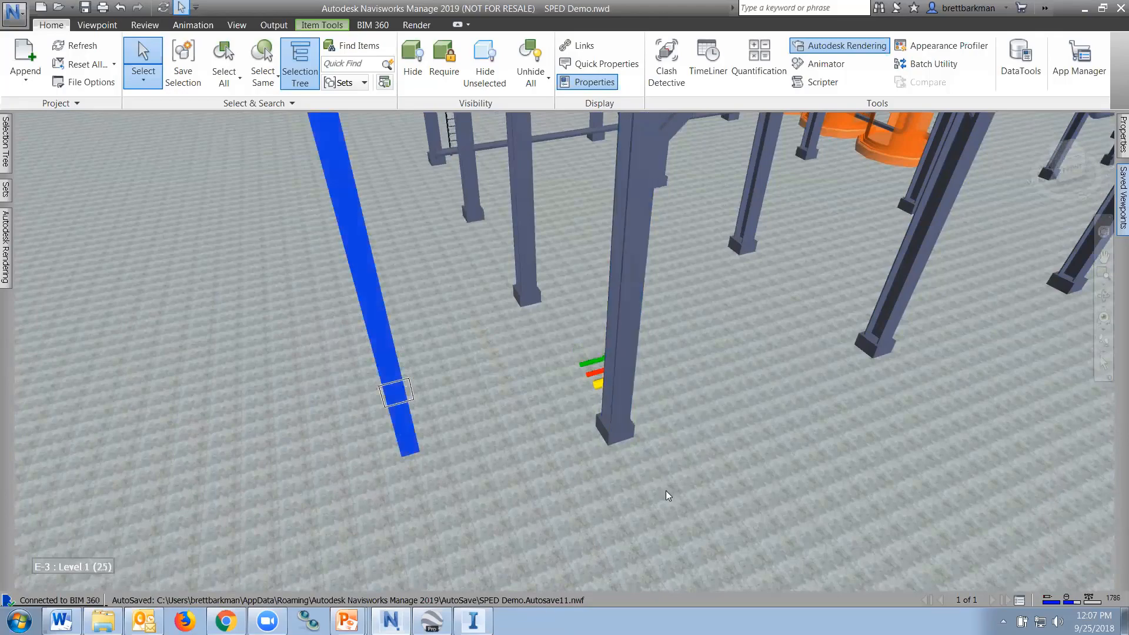
# Step: Reselect the free-standing foreground column and activate the Move gizmo on it
pyautogui.scroll(-2, 601, 491)
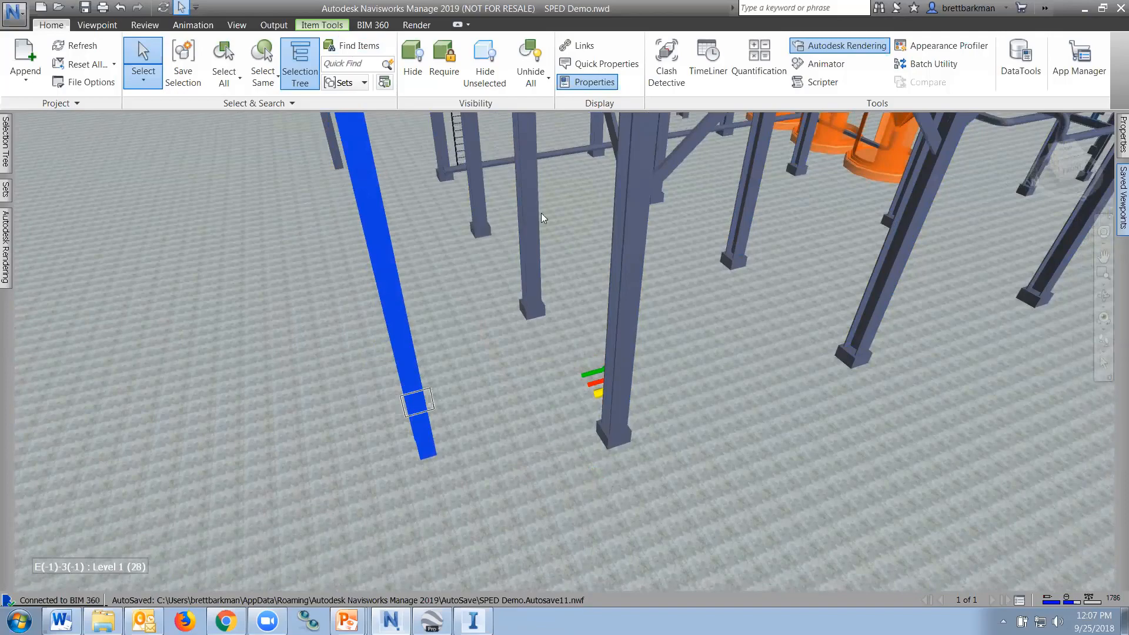
pyautogui.click(620, 266)
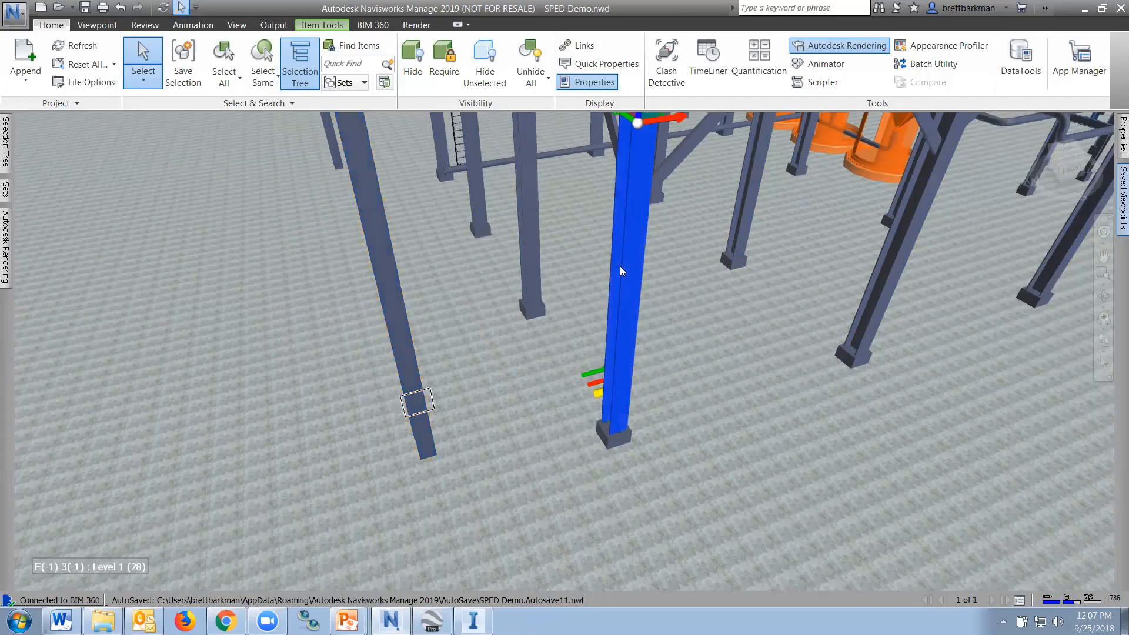
pyautogui.click(390, 268)
pyautogui.click(320, 25)
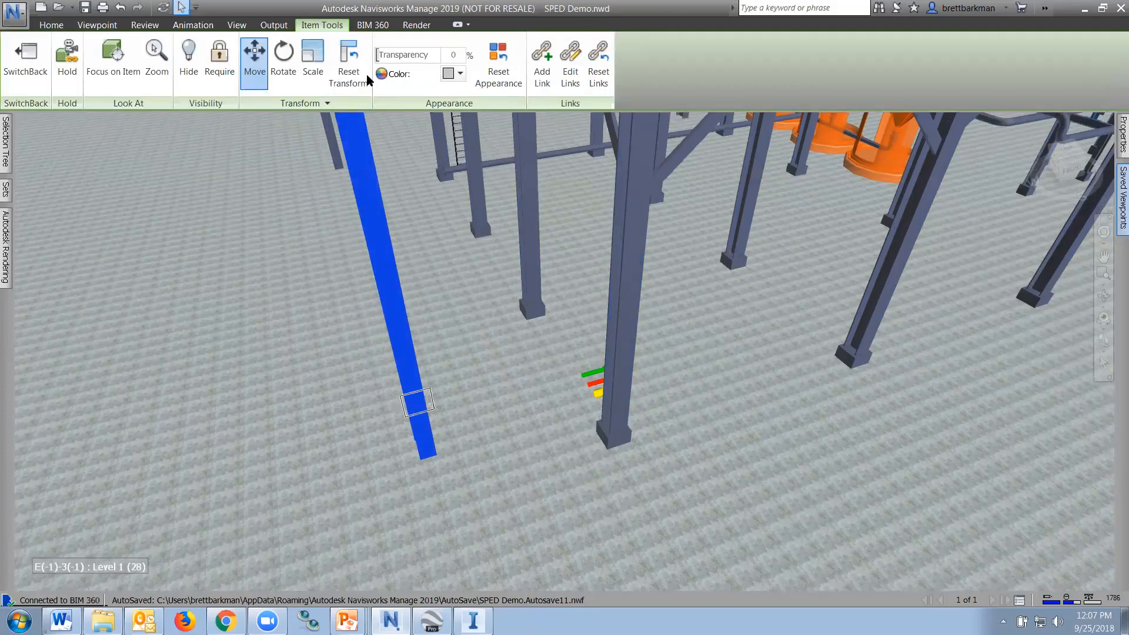
pyautogui.click(256, 59)
pyautogui.moveTo(462, 332); pyautogui.dragTo(470, 357, button='middle')
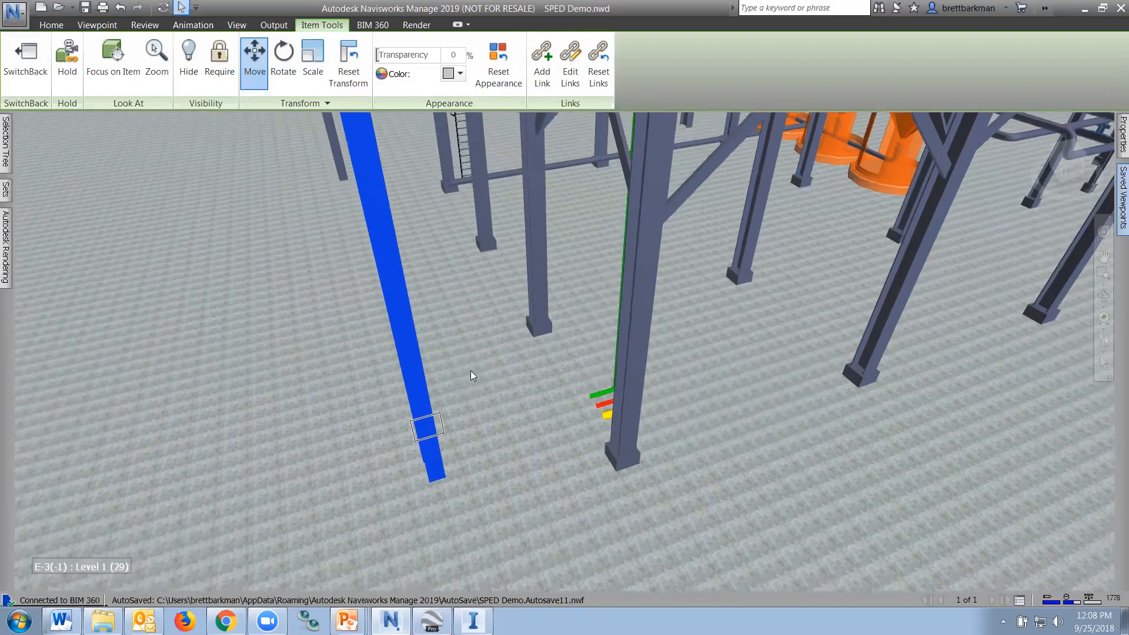
pyautogui.scroll(-2, 471, 371)
pyautogui.scroll(-1, 471, 371)
pyautogui.moveTo(478, 260); pyautogui.dragTo(483, 300, button='middle')
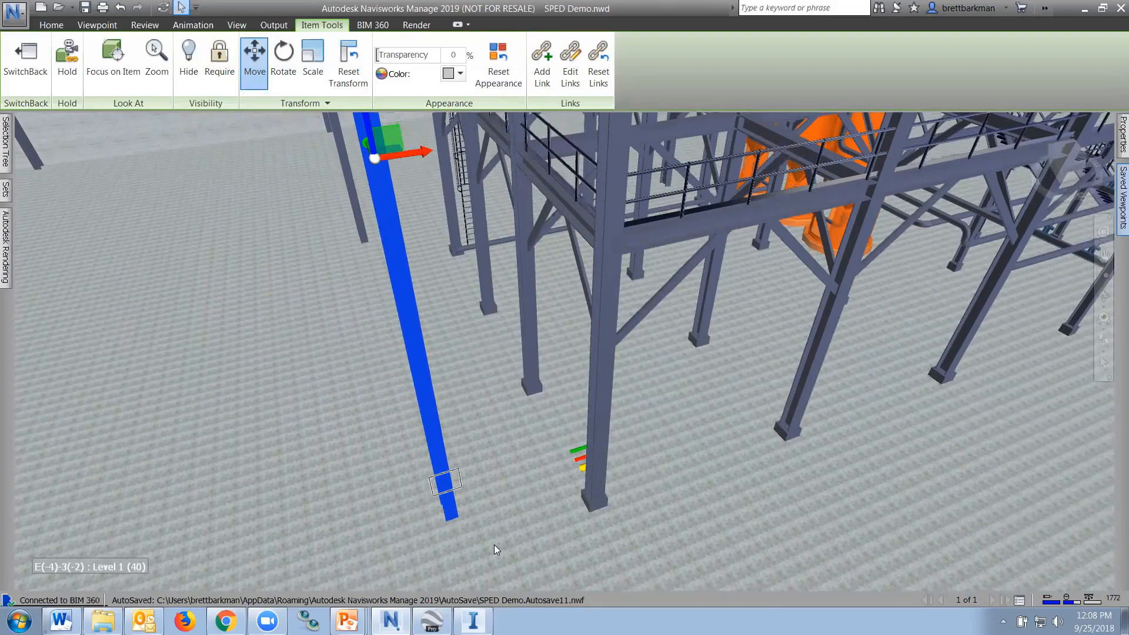
# Step: Relocate the Move gizmo from the middle of the free-standing column down to its base without moving the column
pyautogui.scroll(3, 479, 535)
pyautogui.scroll(2, 537, 513)
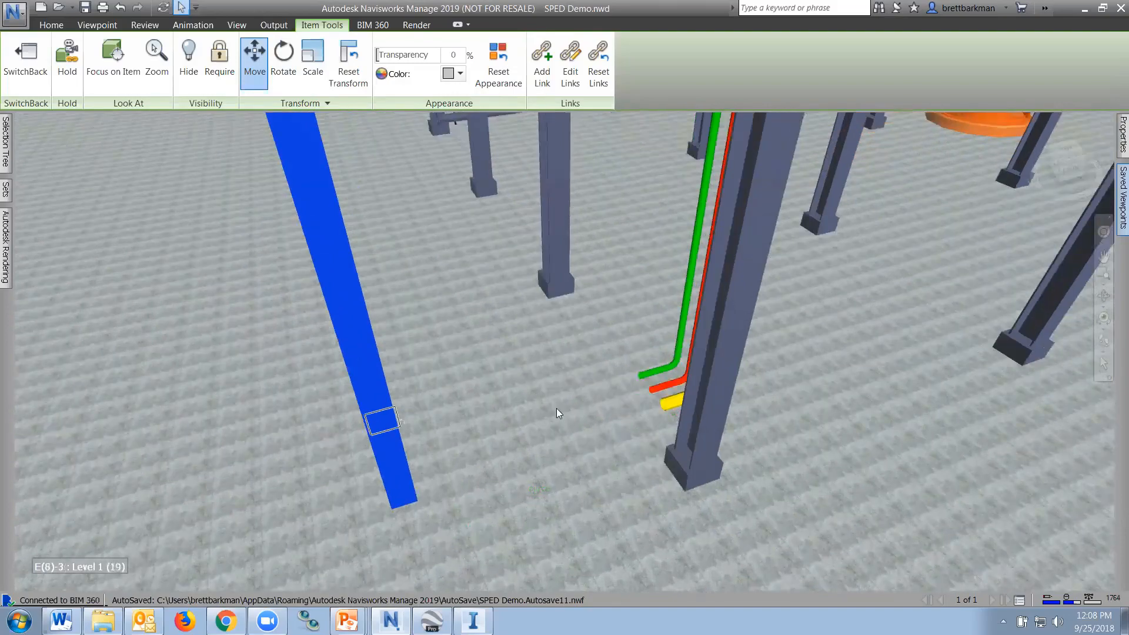
pyautogui.scroll(-5, 502, 505)
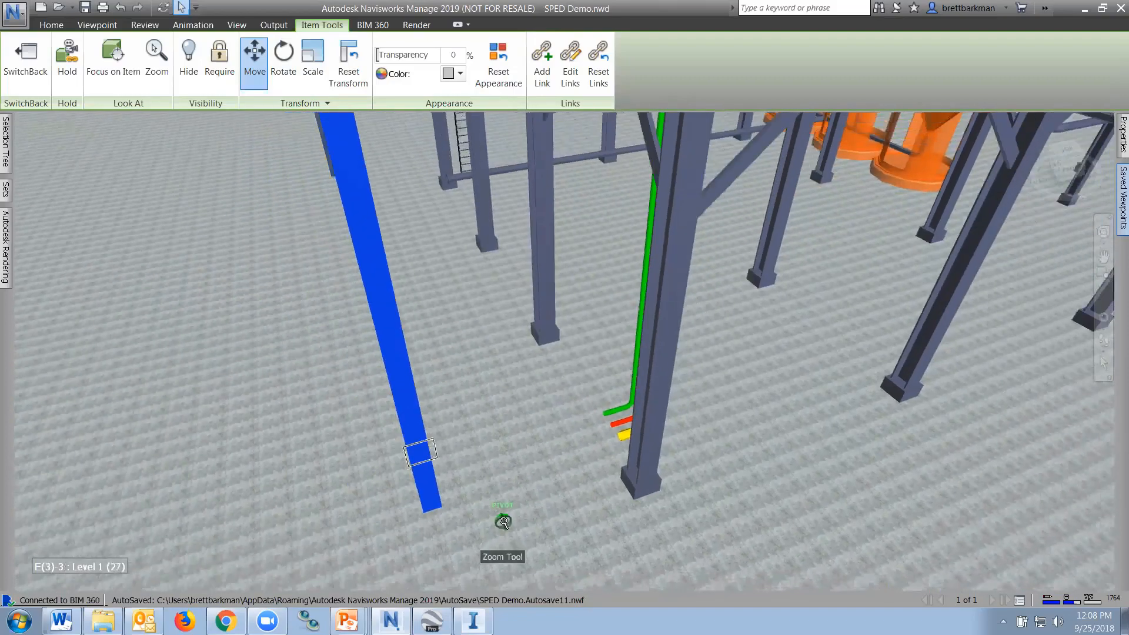
pyautogui.scroll(3, 502, 505)
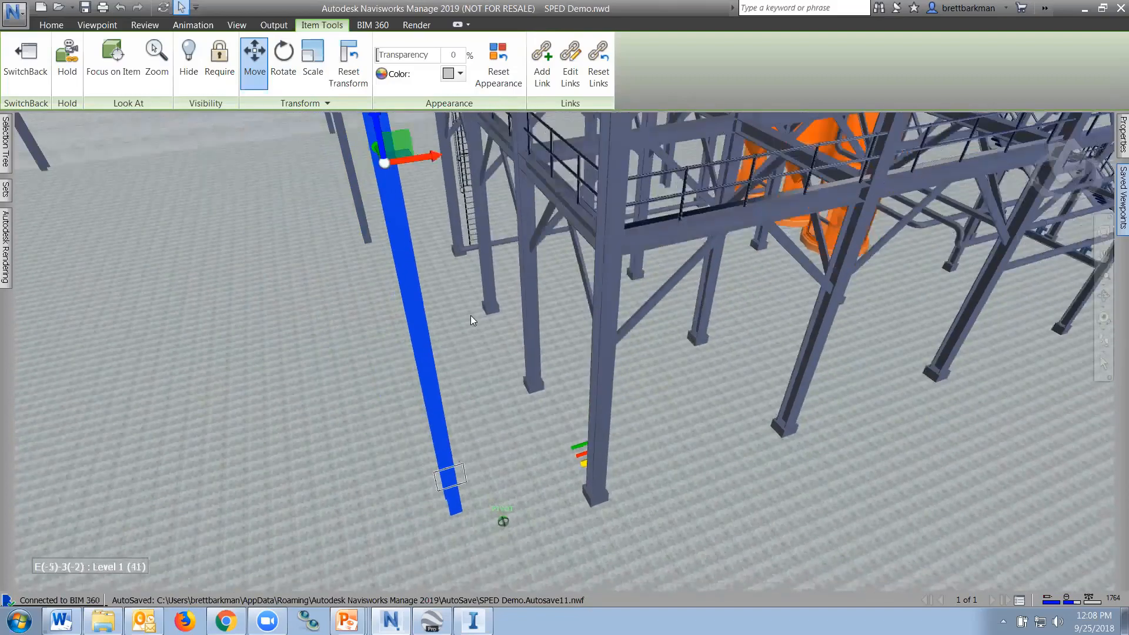
pyautogui.scroll(3, 485, 320)
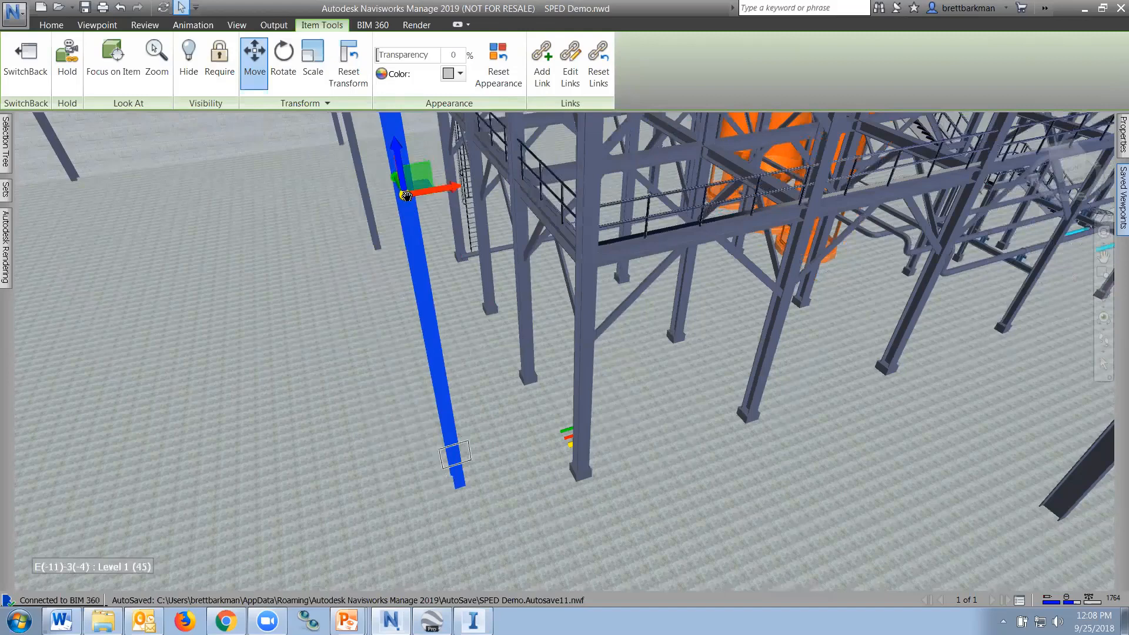
pyautogui.keyDown('ctrl'); pyautogui.moveTo(406, 196); pyautogui.dragTo(427, 263); pyautogui.keyUp('ctrl')
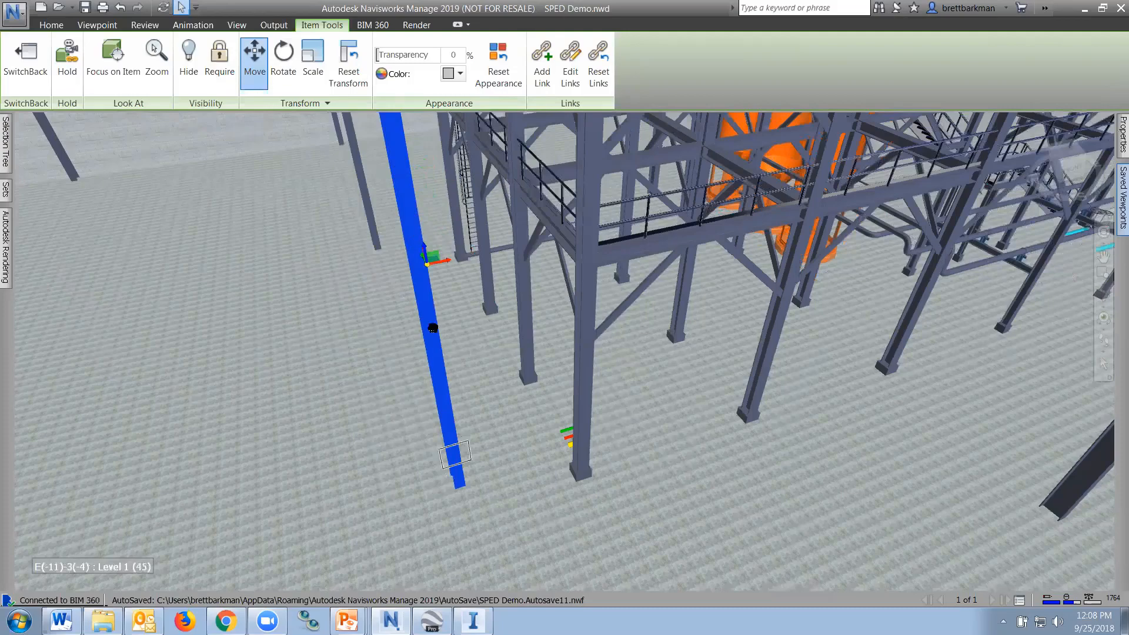
pyautogui.keyDown('ctrl'); pyautogui.moveTo(433, 328); pyautogui.dragTo(460, 484); pyautogui.keyUp('ctrl')
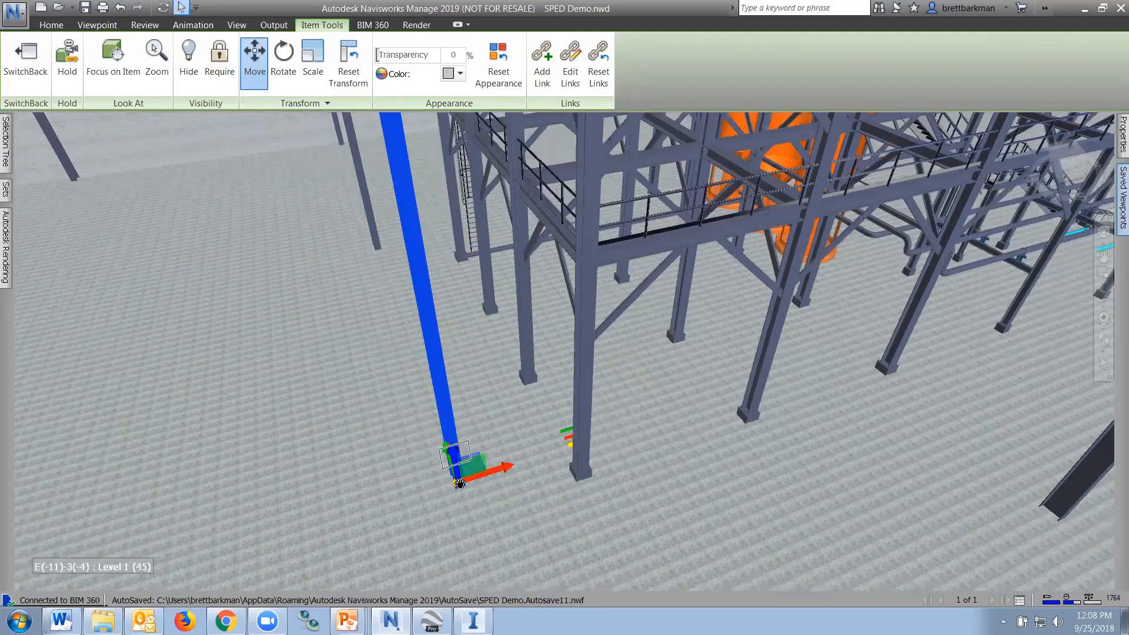
# Step: Refine the Move gizmo's position so it sits at the lower corner of the free-standing column's base
pyautogui.scroll(5, 462, 493)
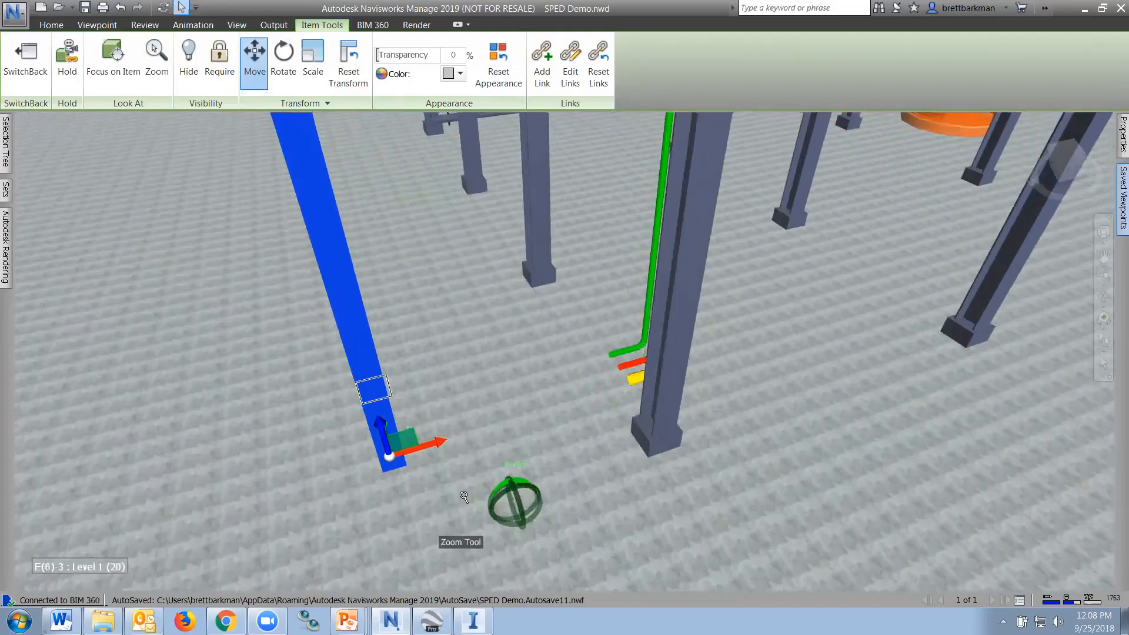
pyautogui.moveTo(464, 497); pyautogui.dragTo(501, 449, button='middle')
pyautogui.scroll(2, 515, 438)
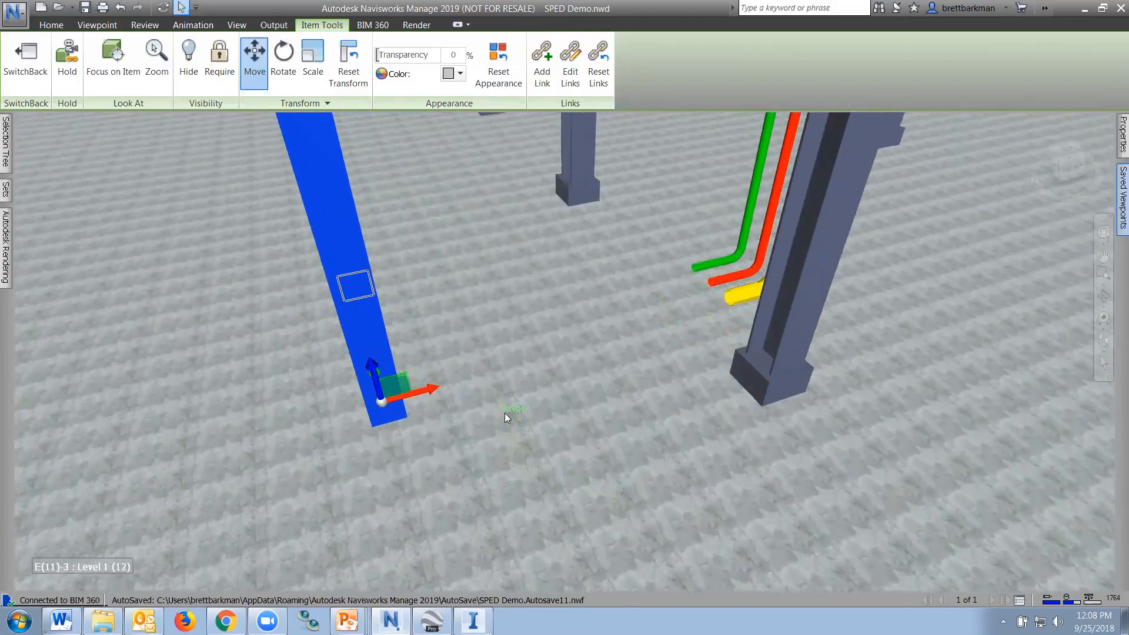
pyautogui.keyDown('ctrl'); pyautogui.moveTo(382, 406); pyautogui.dragTo(401, 414); pyautogui.keyUp('ctrl')
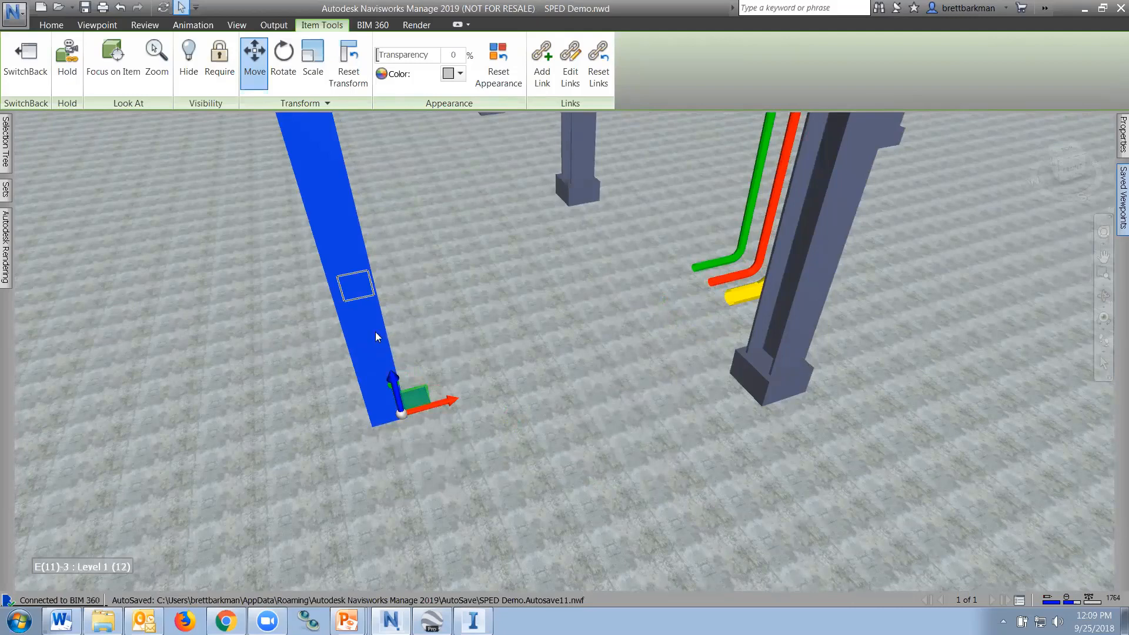
# Step: Move the free-standing column freehand across the floor with the gizmo, away from its original spot and back towards it
pyautogui.moveTo(421, 408); pyautogui.dragTo(314, 407)
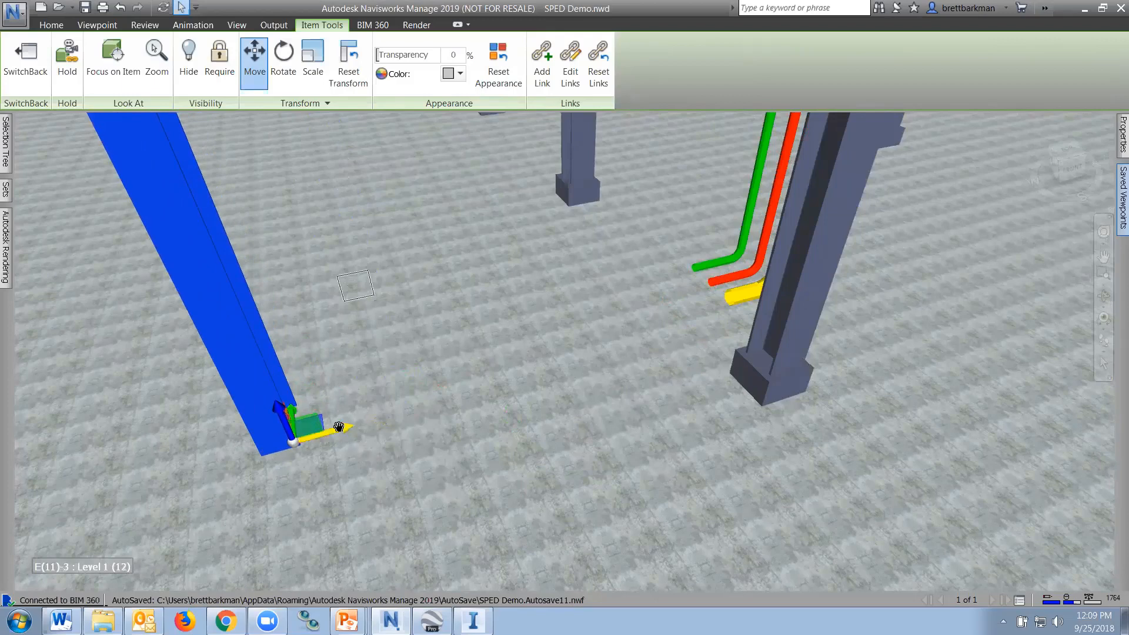
pyautogui.moveTo(346, 429); pyautogui.dragTo(355, 372)
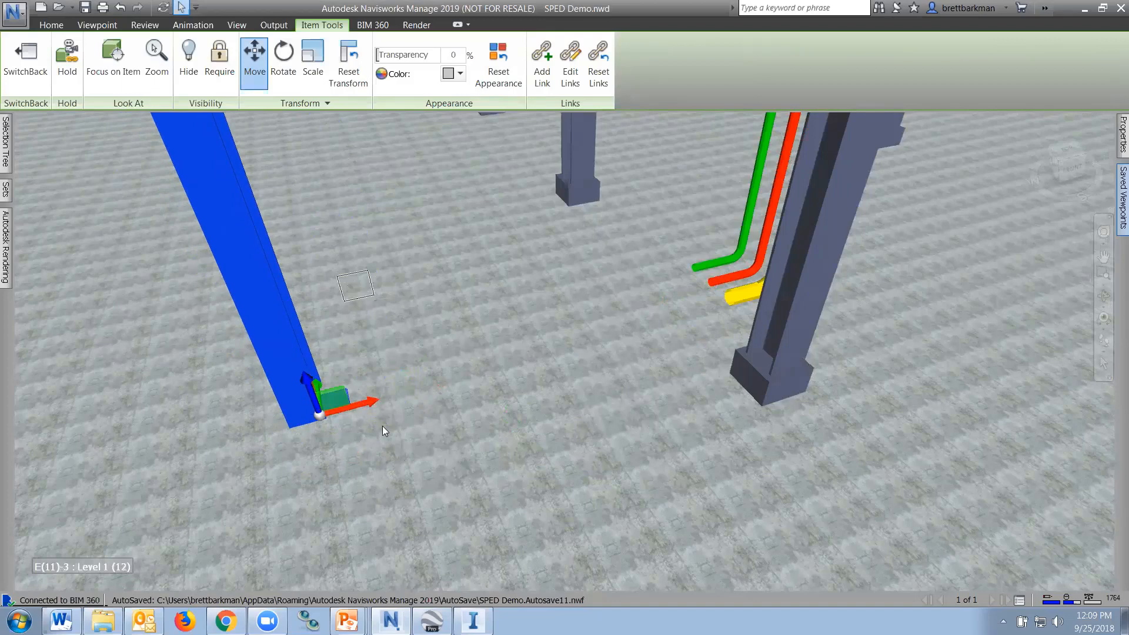
pyautogui.moveTo(370, 406); pyautogui.dragTo(437, 401)
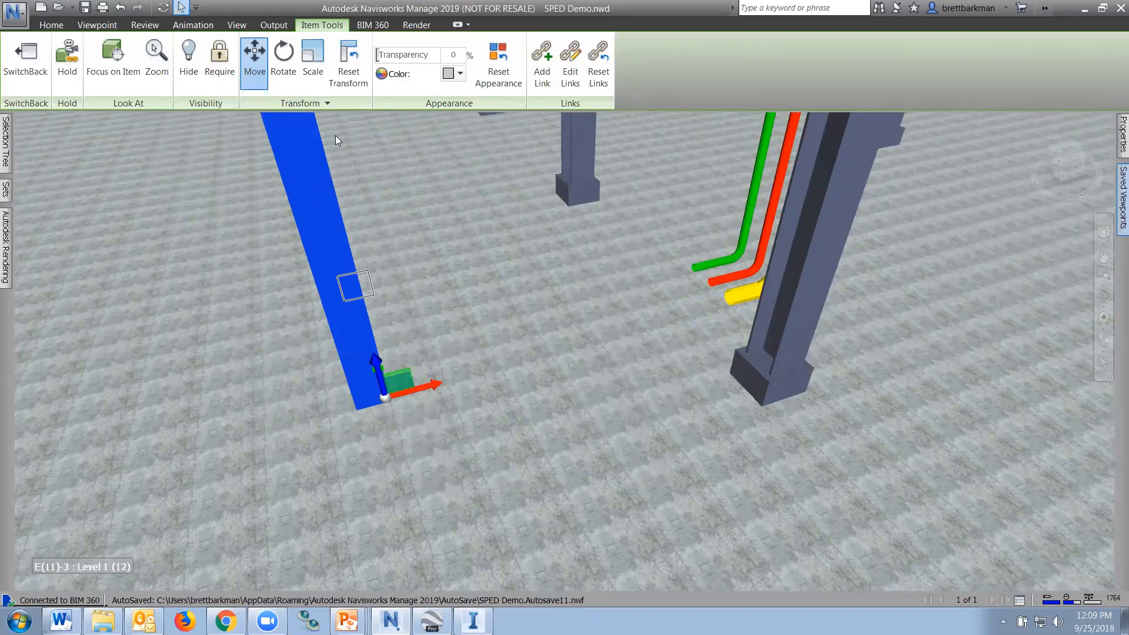
# Step: Reset the free-standing column's transform to its original position and deselect it
pyautogui.click(350, 58)
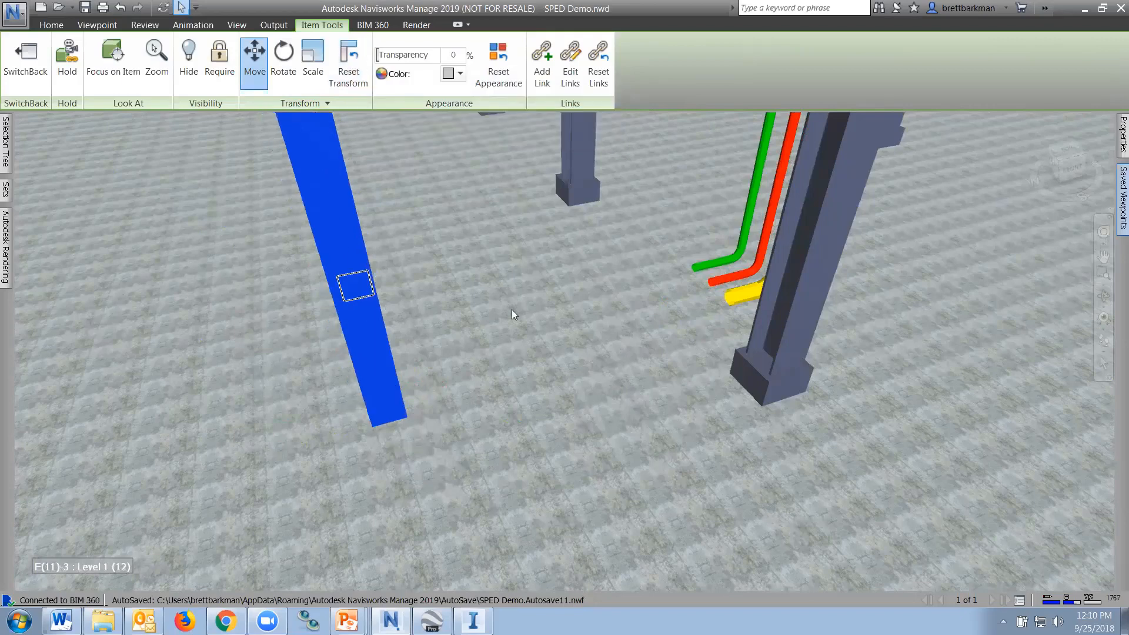
pyautogui.rightClick(384, 364)
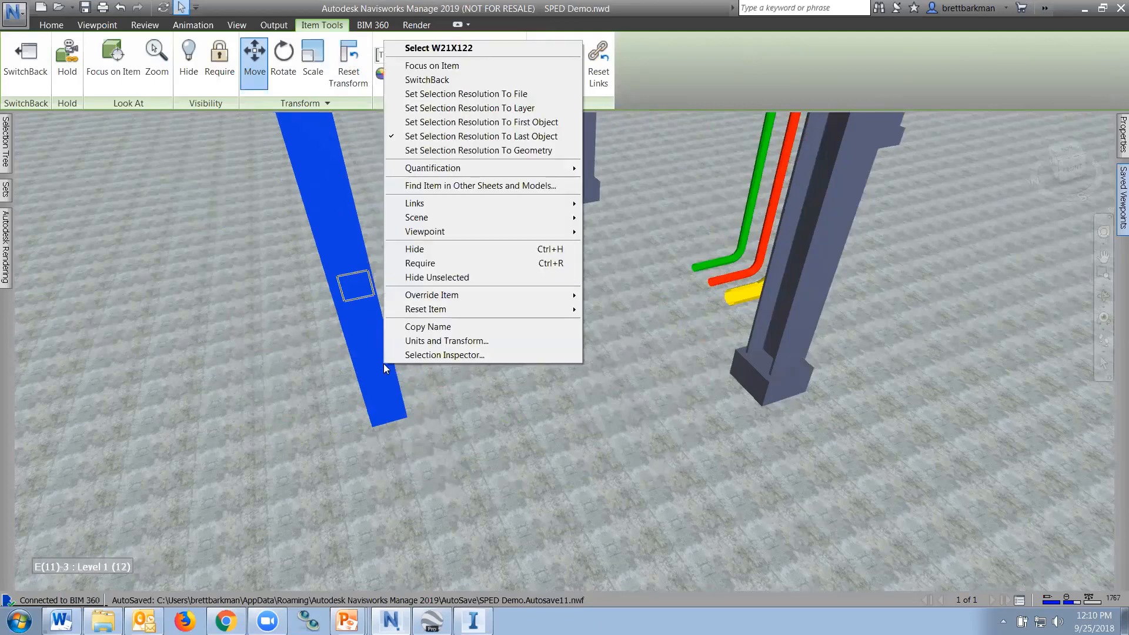
pyautogui.moveTo(409, 316)
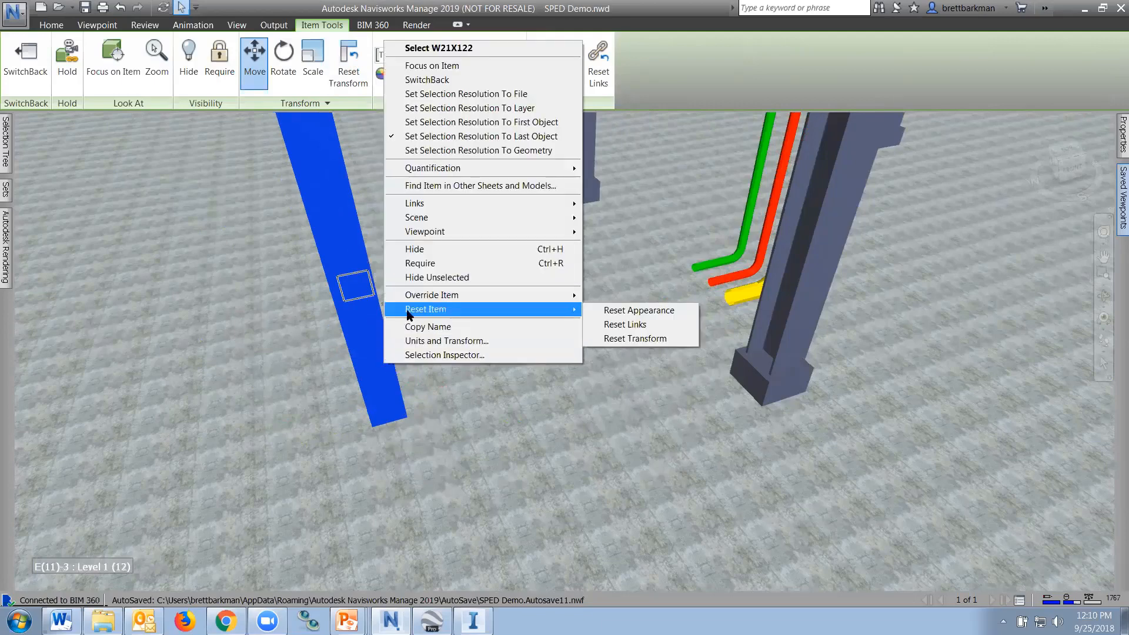
pyautogui.click(635, 339)
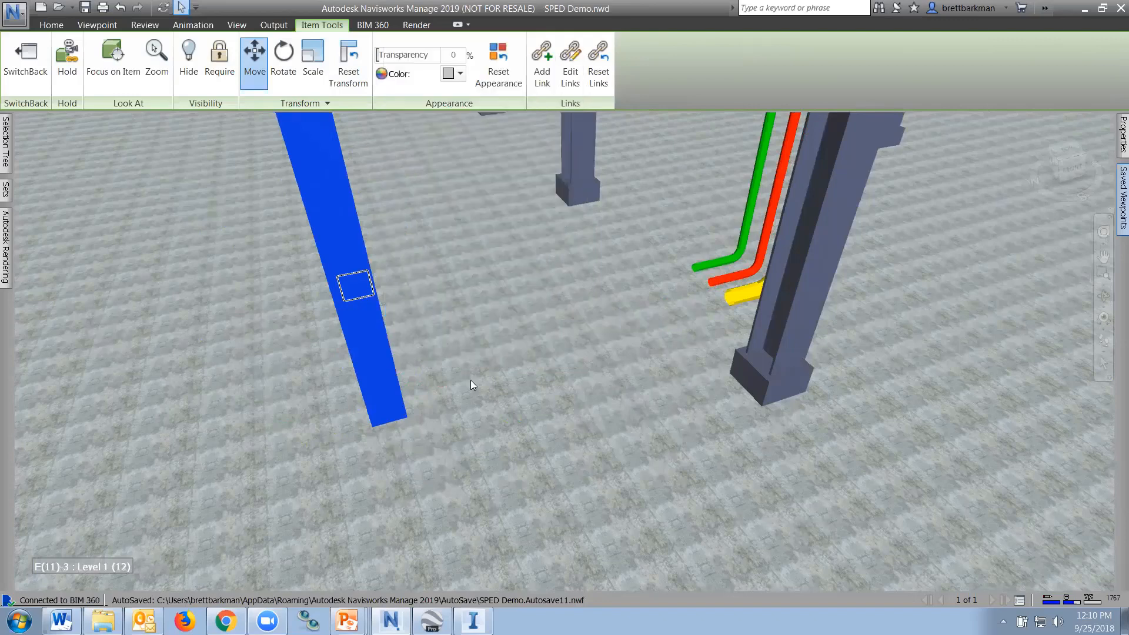
pyautogui.click(471, 382)
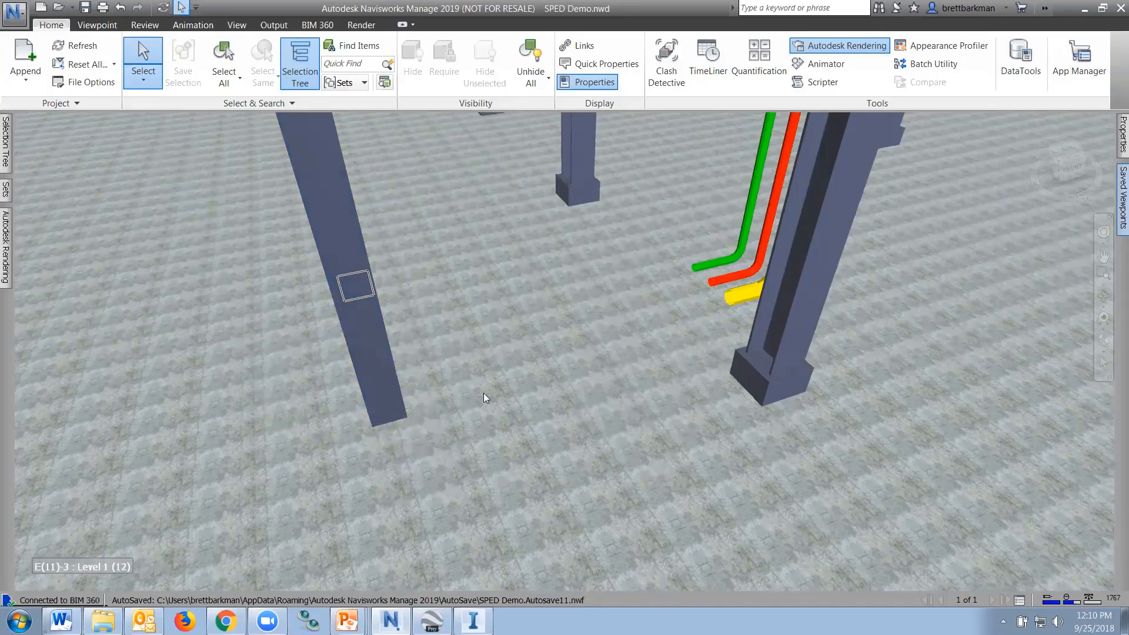
# Step: Select neighbouring structural columns individually to check the selection level, and clear the selection
pyautogui.scroll(-5, 485, 398)
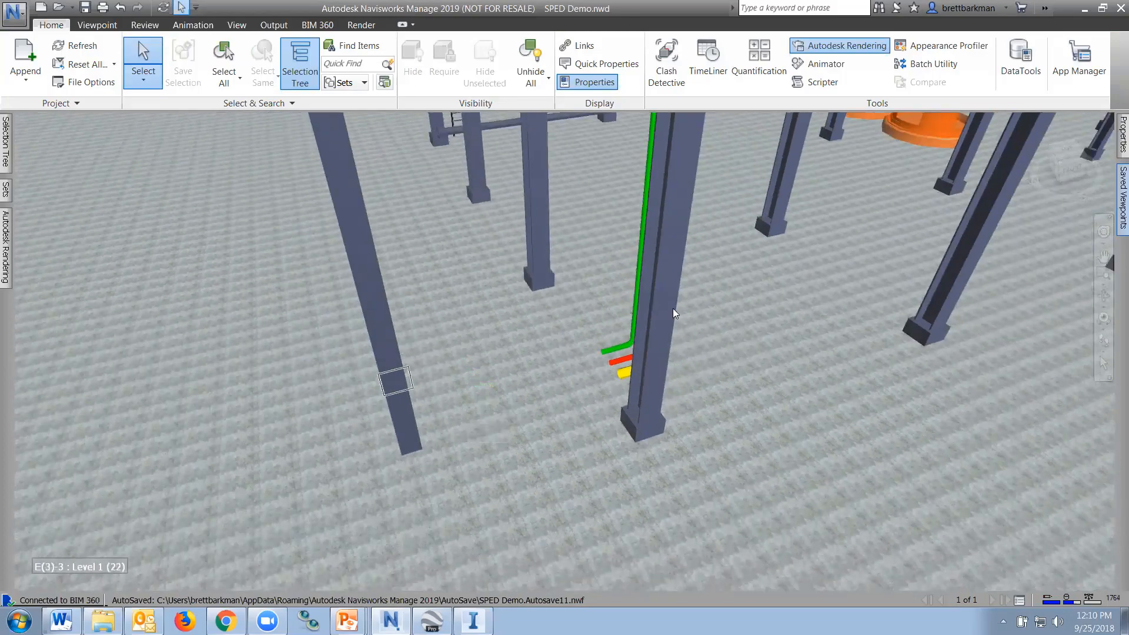
pyautogui.scroll(-2, 672, 309)
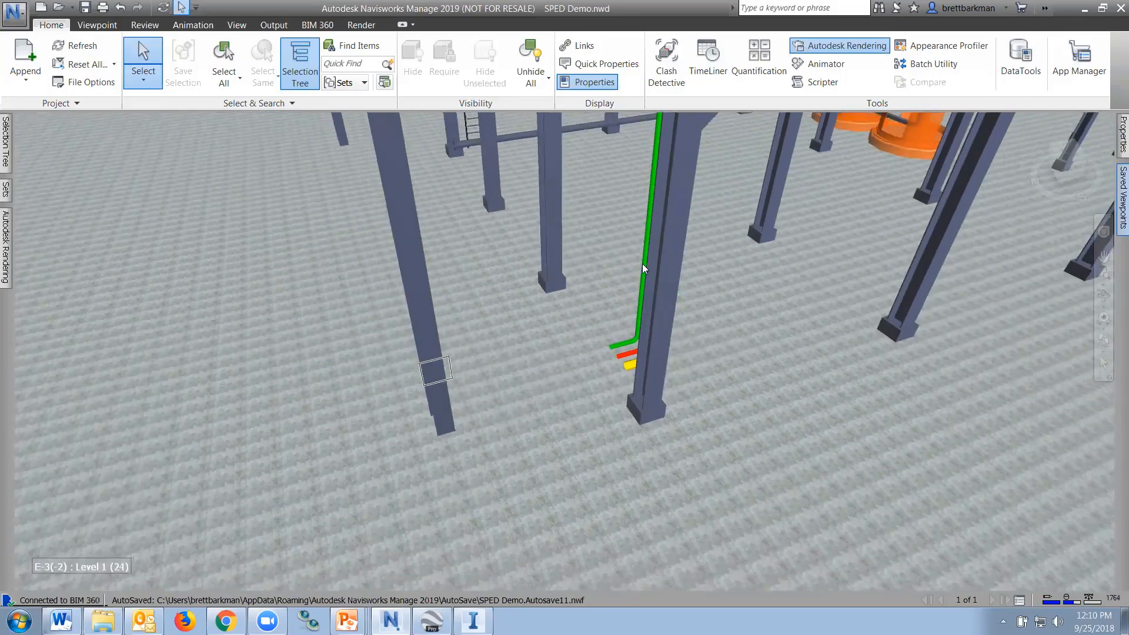
pyautogui.click(658, 284)
pyautogui.click(551, 207)
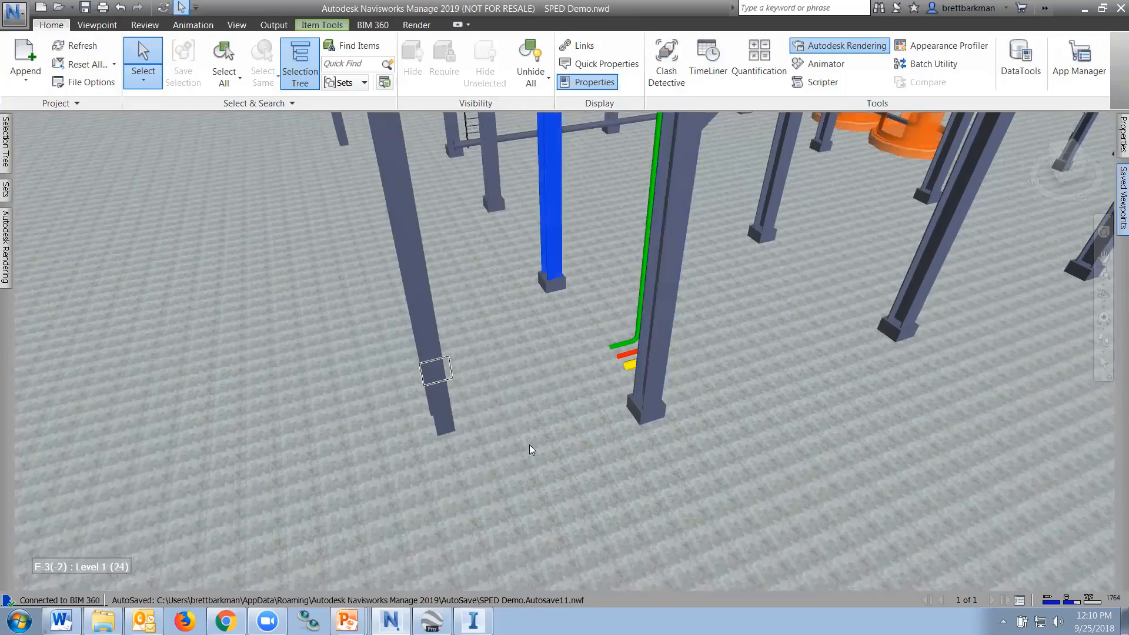
pyautogui.scroll(2, 532, 446)
pyautogui.press('Escape')
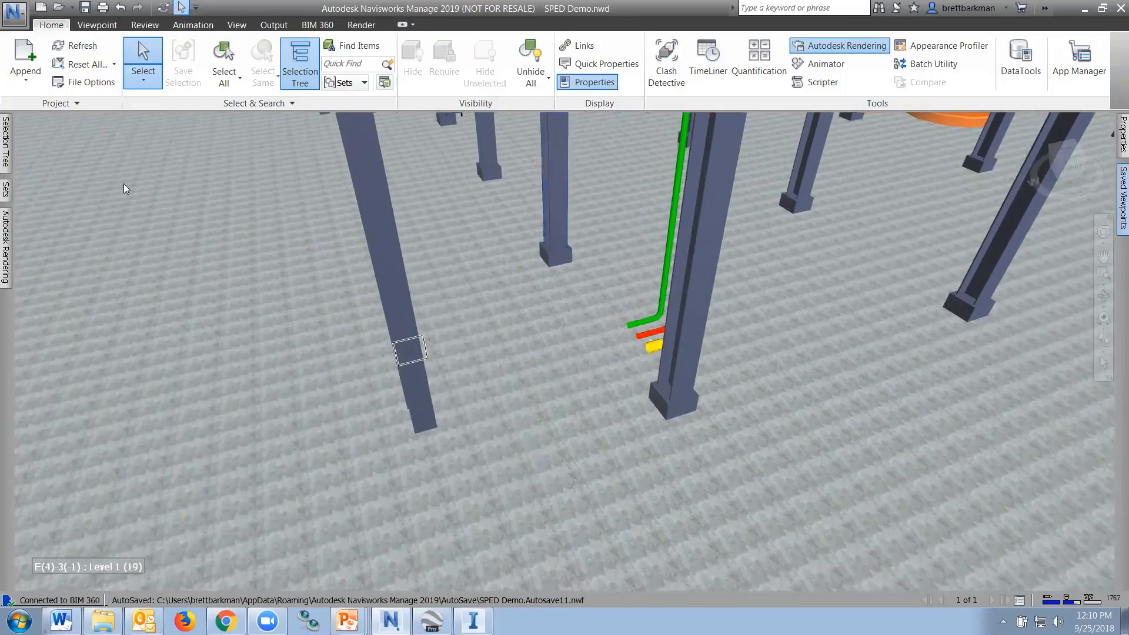
# Step: Show the Selection Tree, collapse Building.rvt, and select the whole DWG model listed directly below it
pyautogui.click(6, 154)
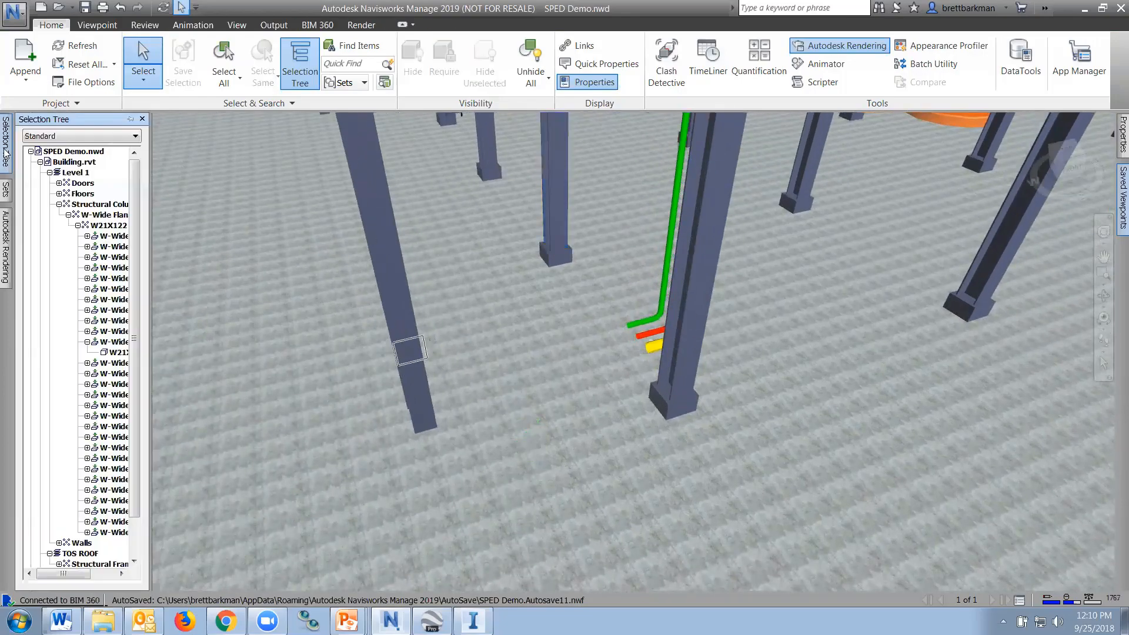
pyautogui.click(40, 162)
pyautogui.click(61, 173)
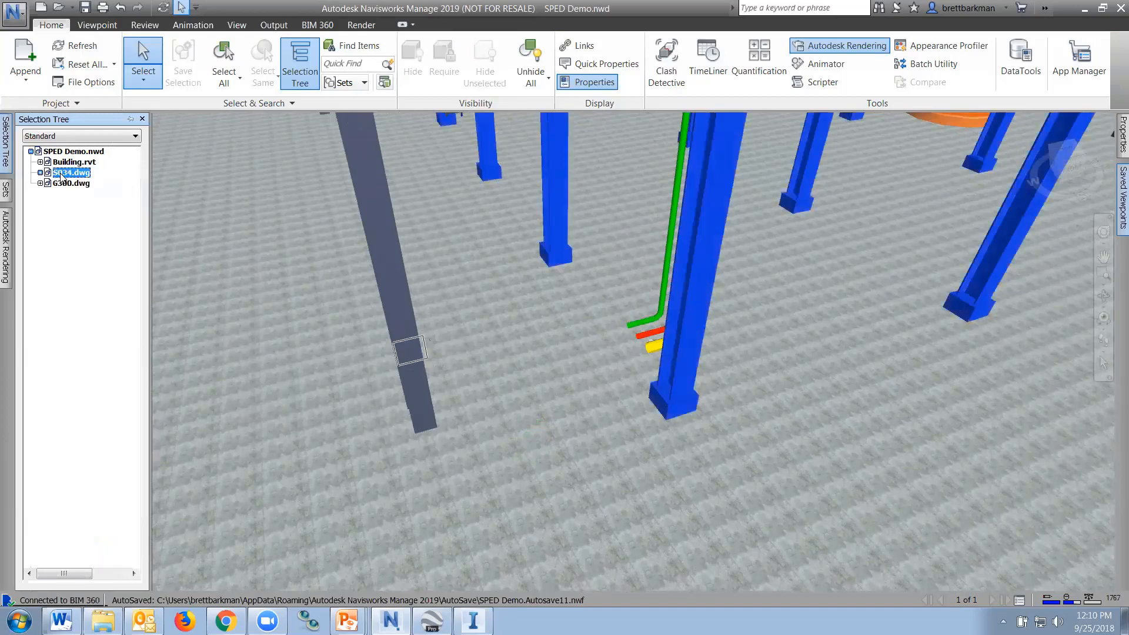
# Step: Add G300.dwg to the selection, then measure from the free-standing column's lower face to the neighbouring column's base block and clear the measurement
pyautogui.keyDown('ctrl'); pyautogui.click(68, 183); pyautogui.keyUp('ctrl')
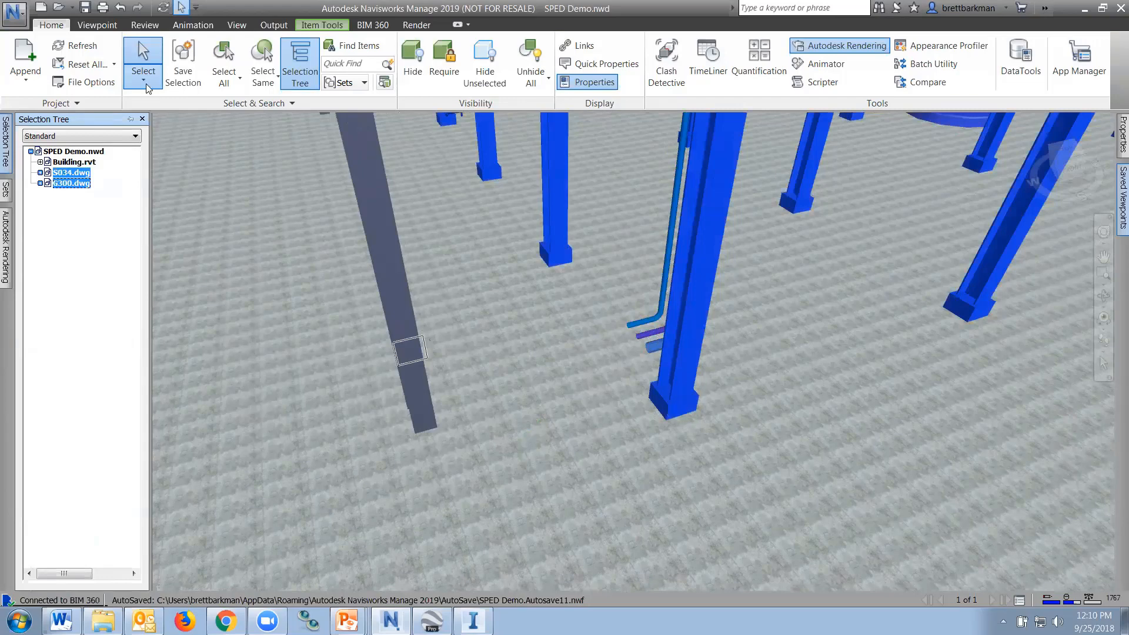
pyautogui.click(145, 25)
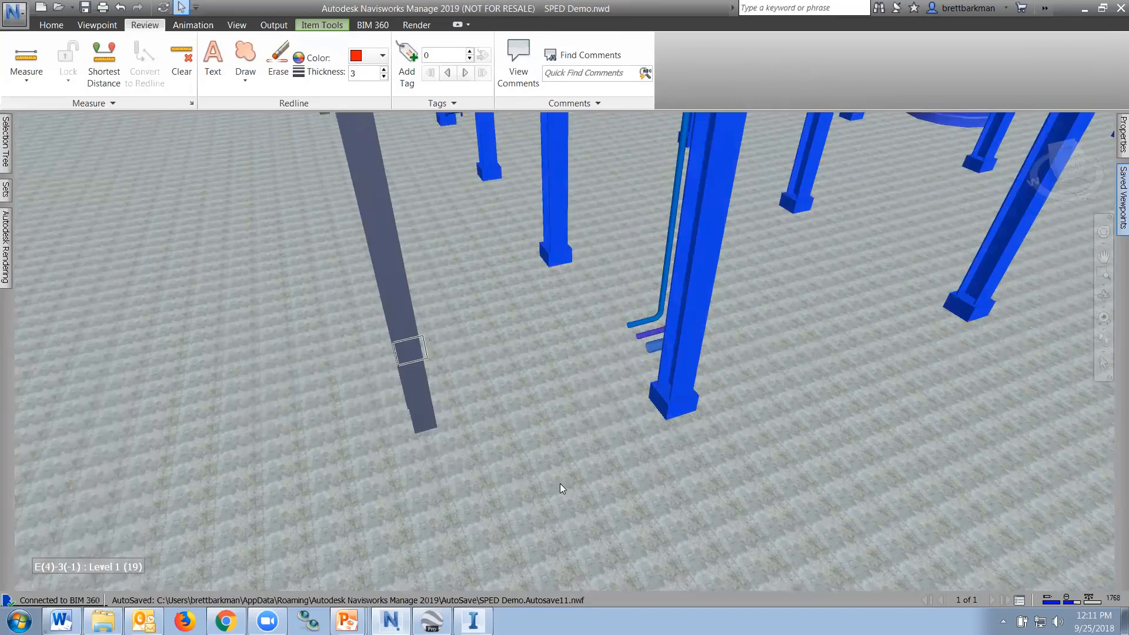
pyautogui.moveTo(579, 479); pyautogui.dragTo(575, 466, button='middle')
pyautogui.scroll(1, 557, 443)
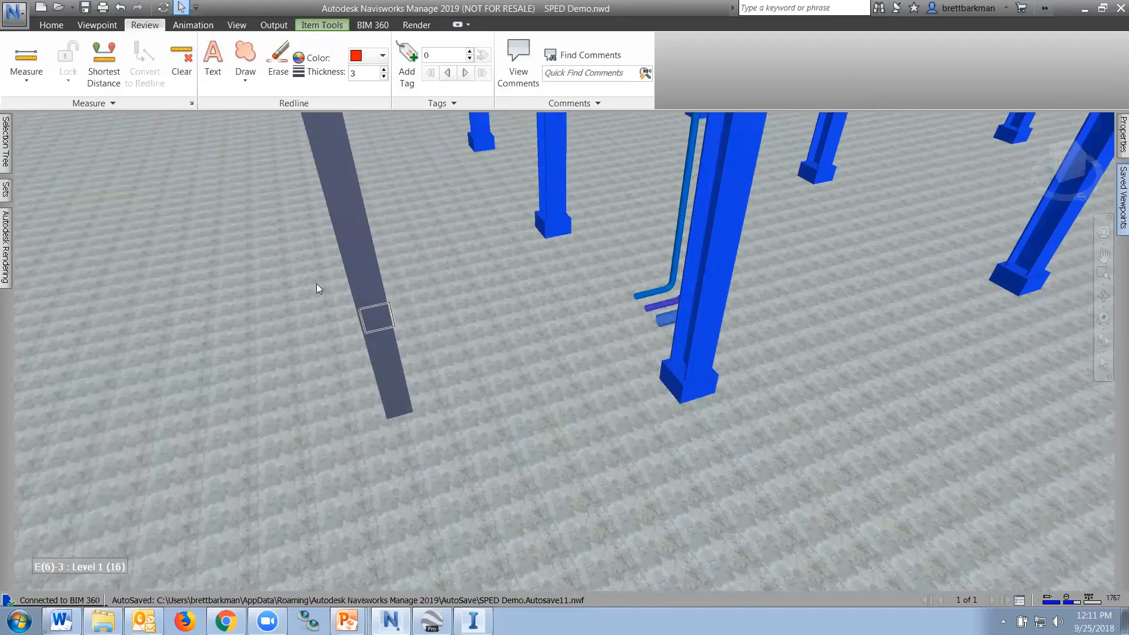
pyautogui.click(28, 57)
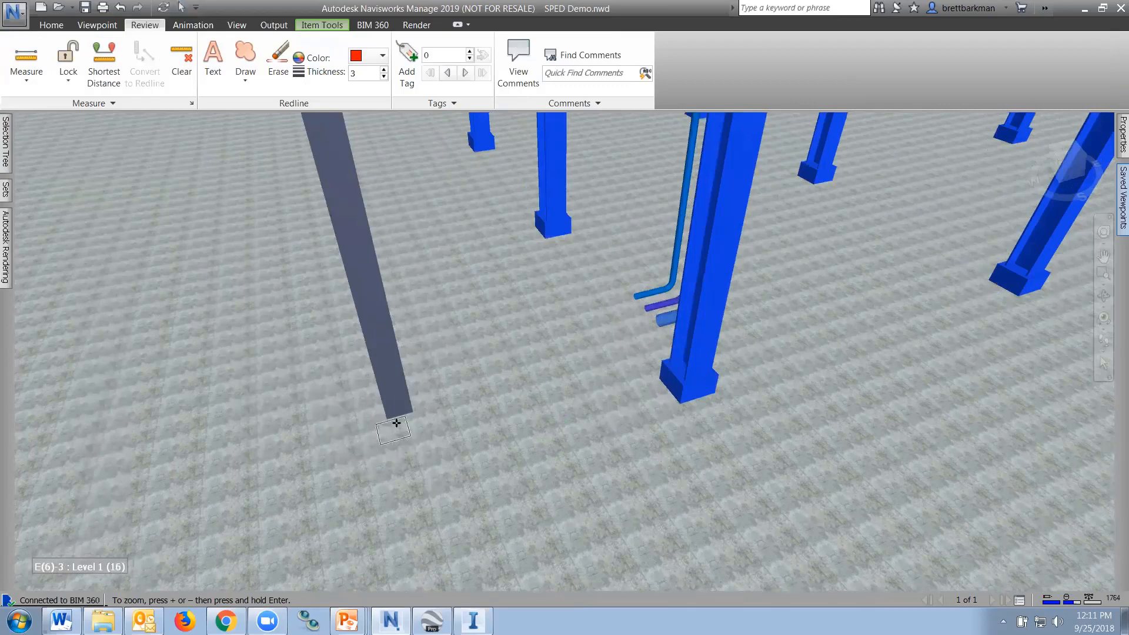
pyautogui.click(395, 391)
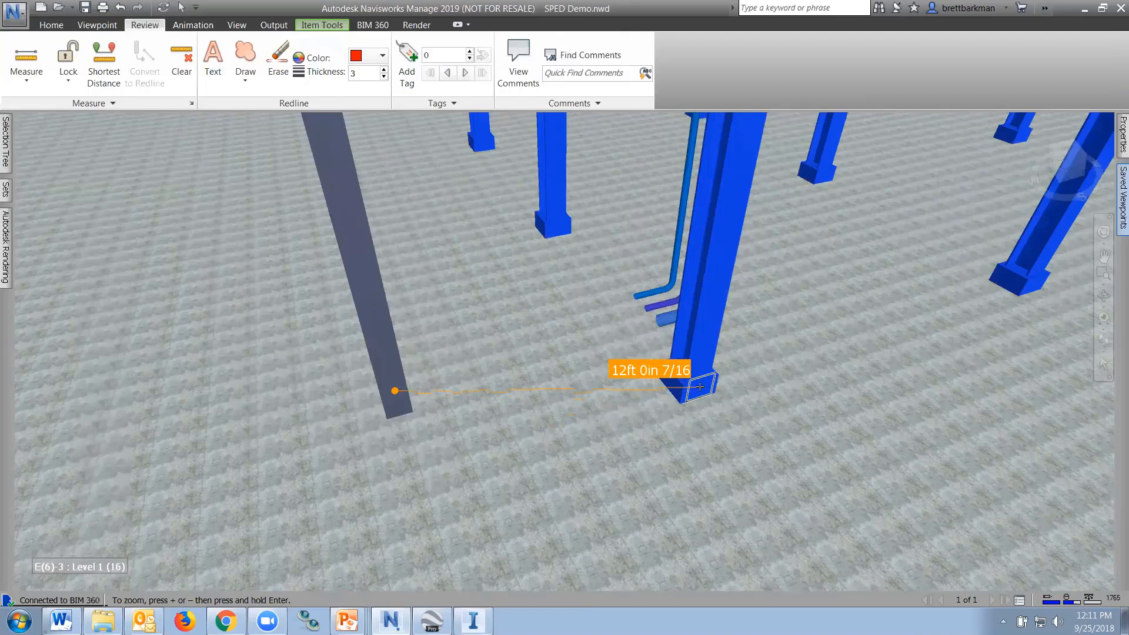
pyautogui.click(699, 387)
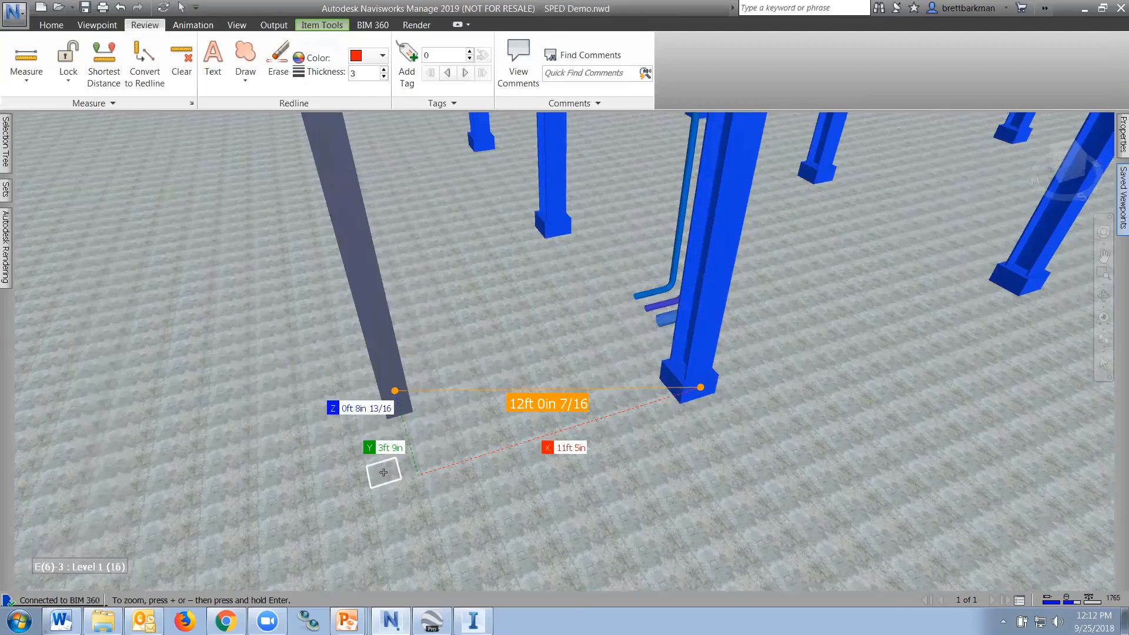
pyautogui.click(180, 49)
# Step: Offset the two selected DWG models by setting their Y position to 3ft 9in
pyautogui.click(315, 26)
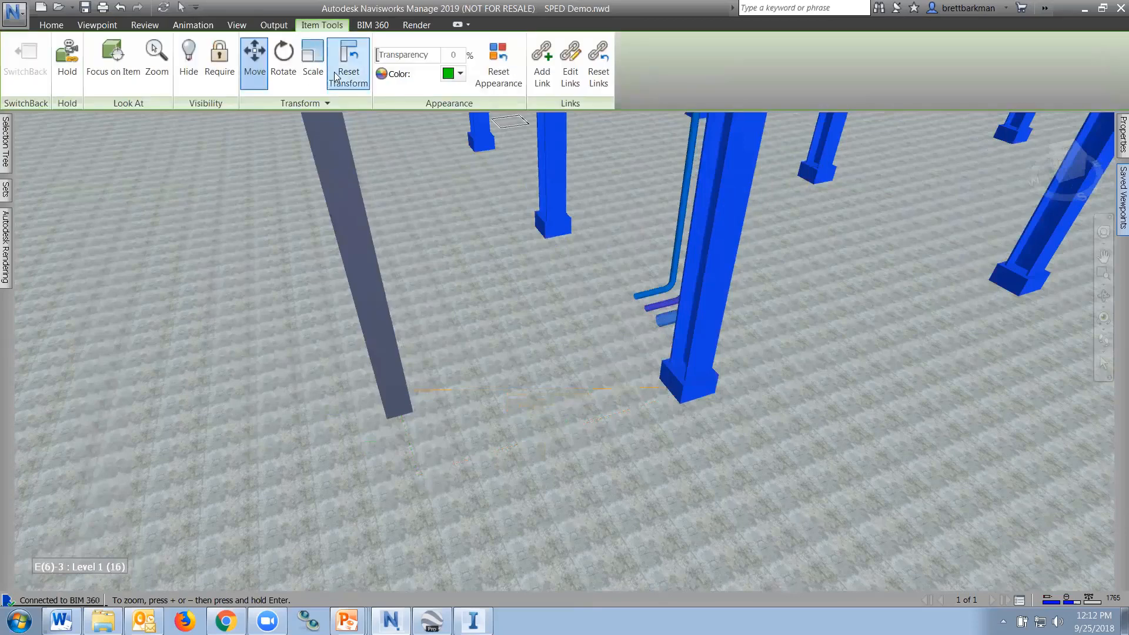
pyautogui.click(304, 105)
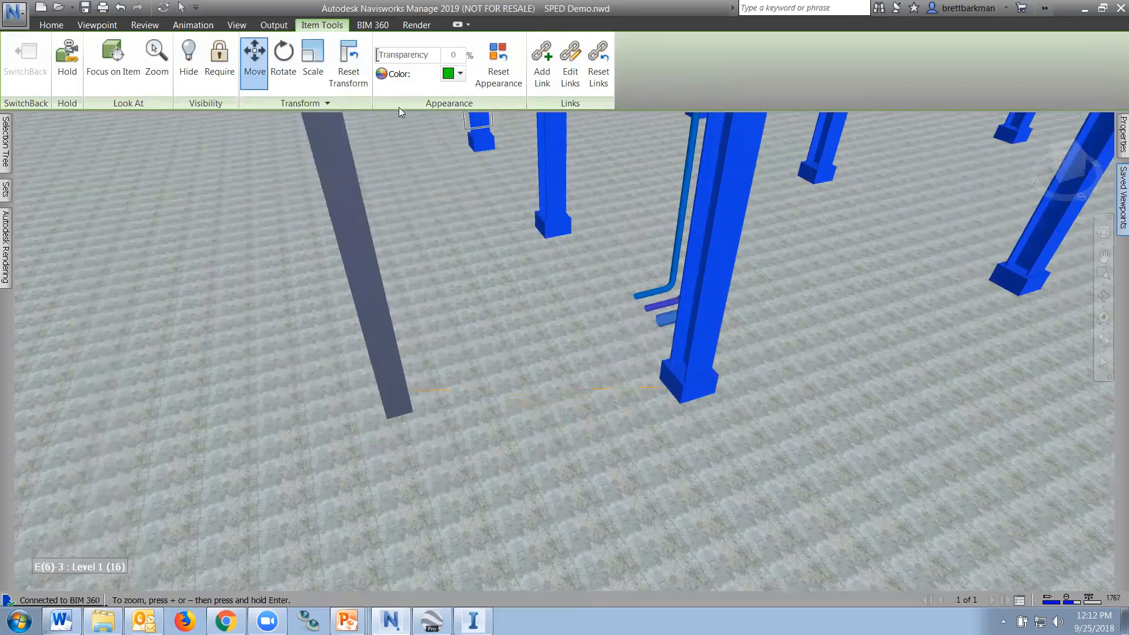
pyautogui.click(318, 103)
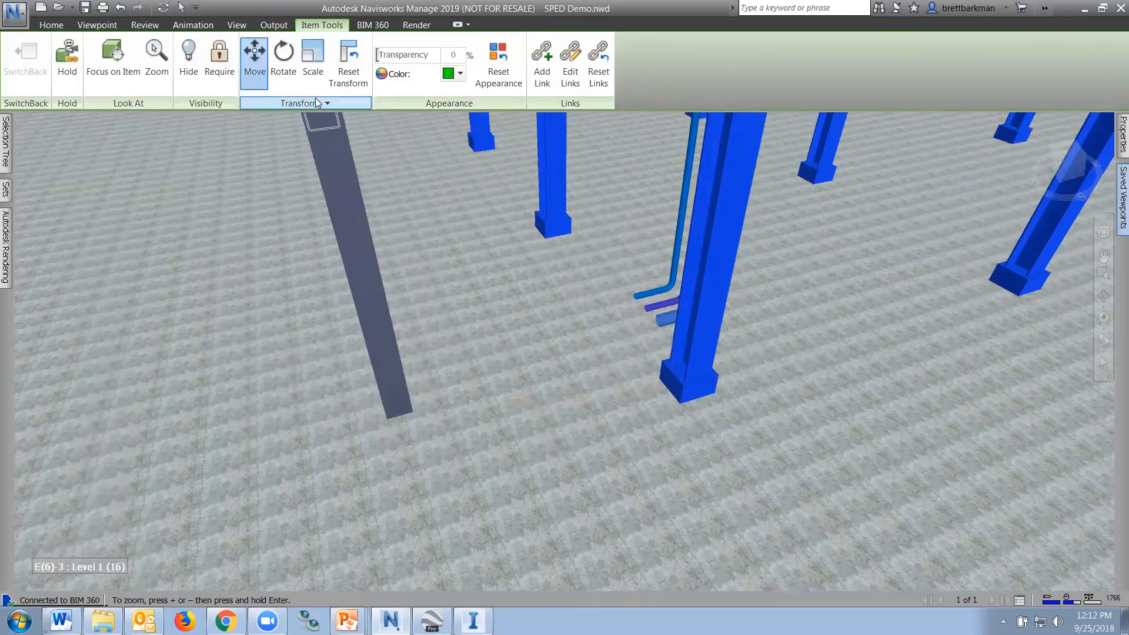
pyautogui.click(318, 108)
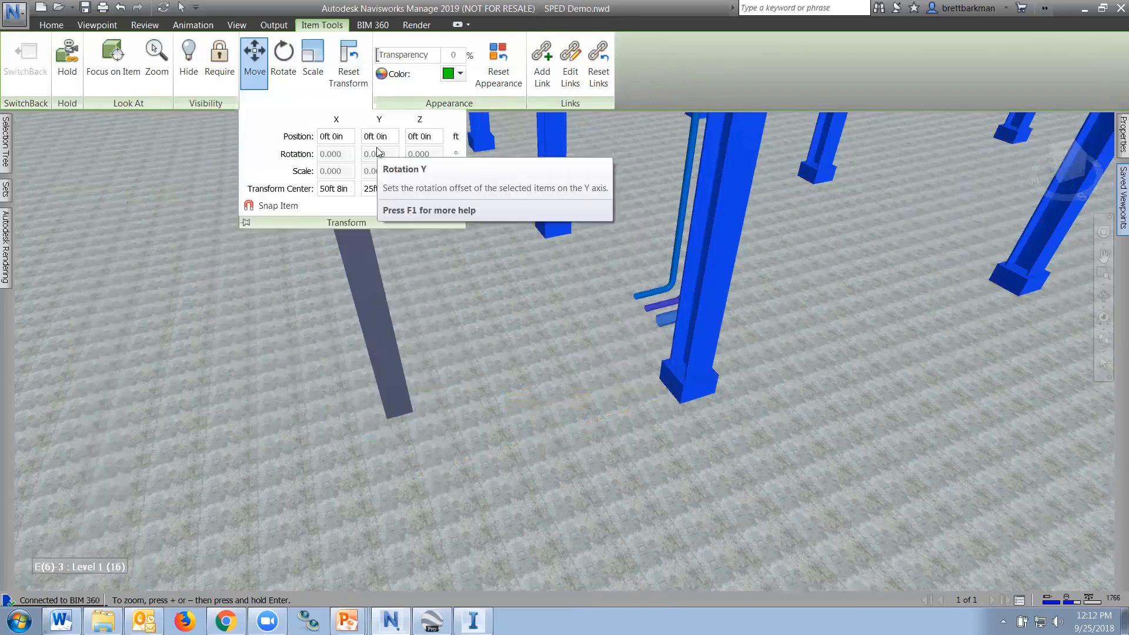
pyautogui.press('Delete')
pyautogui.write('3')
pyautogui.press('Delete')
pyautogui.write('9')
pyautogui.press('Left')
pyautogui.press('Left')
pyautogui.press('Left')
pyautogui.press('Return')
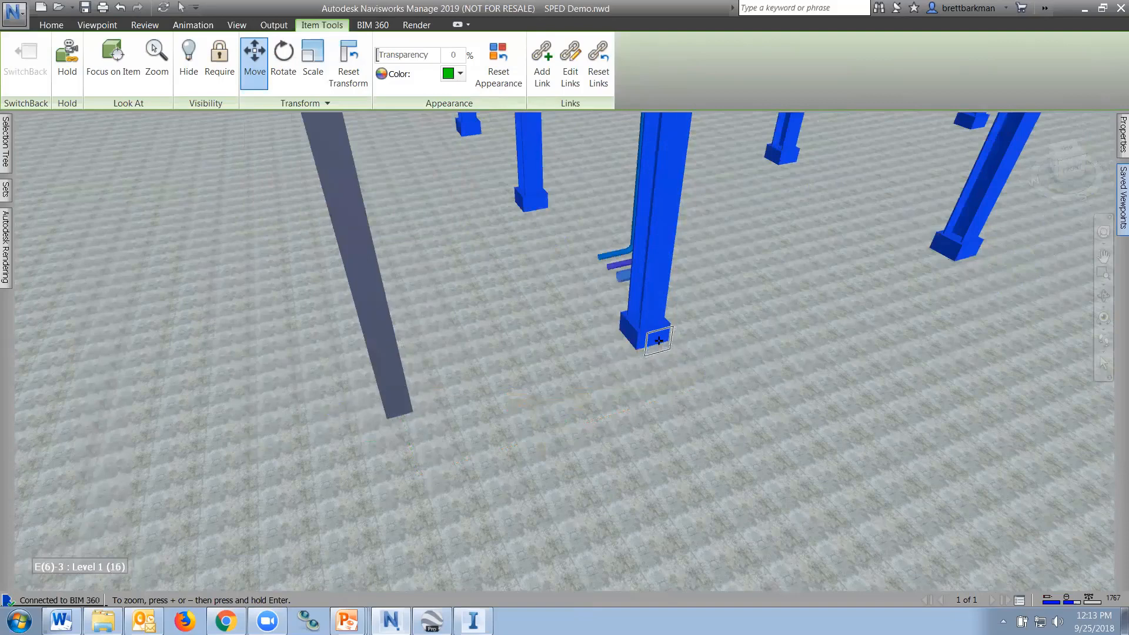
# Step: Measure again from the free-standing column to the shifted column's base block, and clear the measurement
pyautogui.click(145, 25)
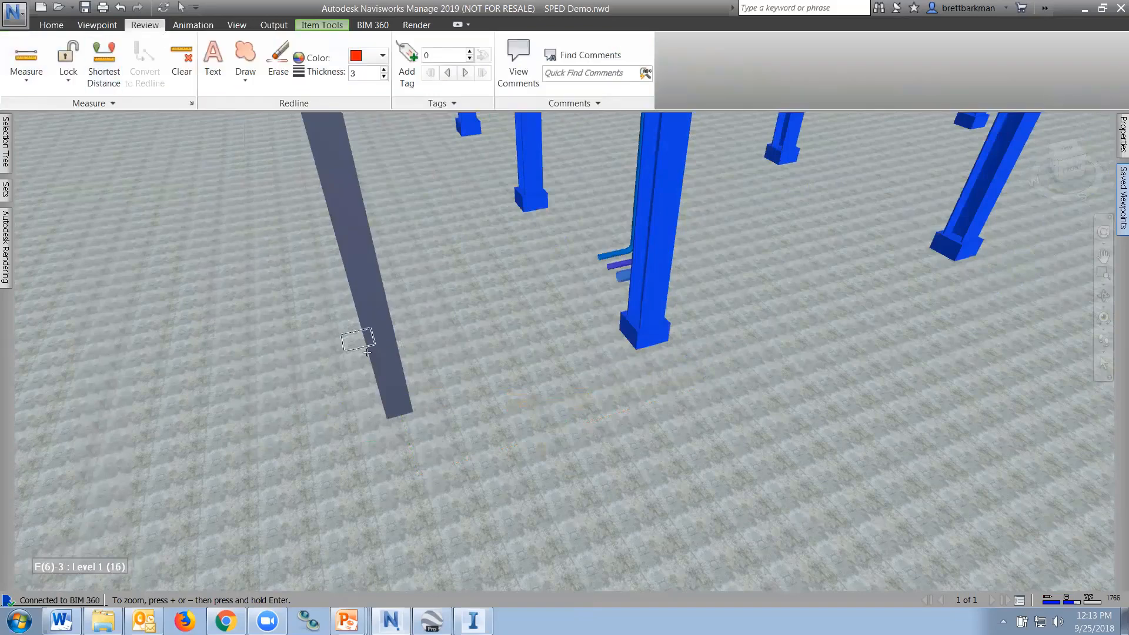
pyautogui.click(395, 390)
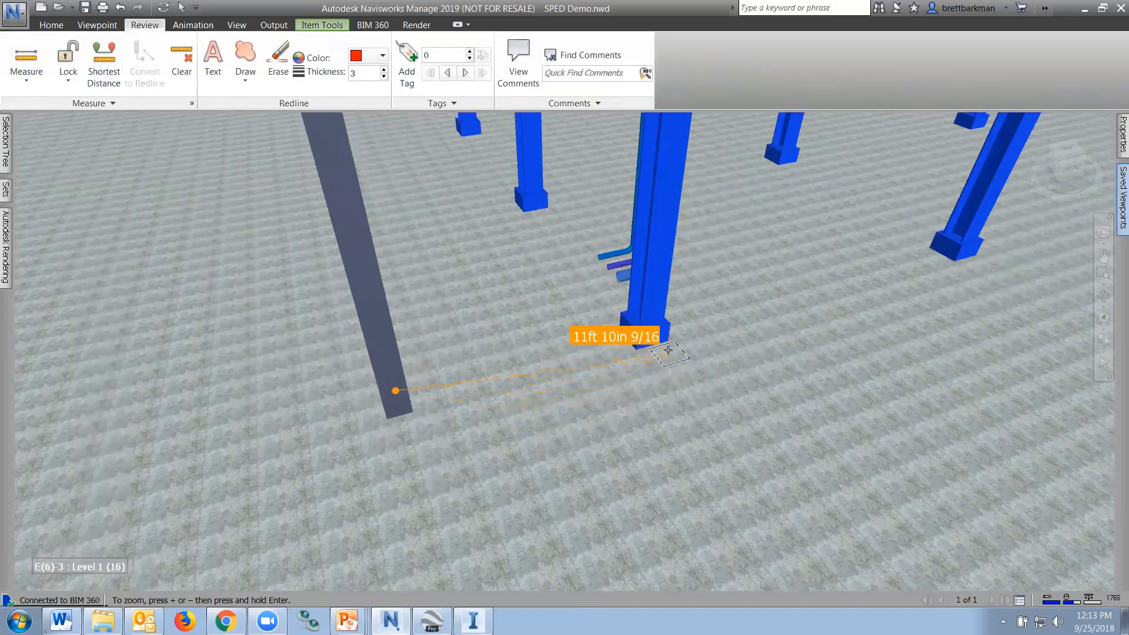
pyautogui.click(655, 337)
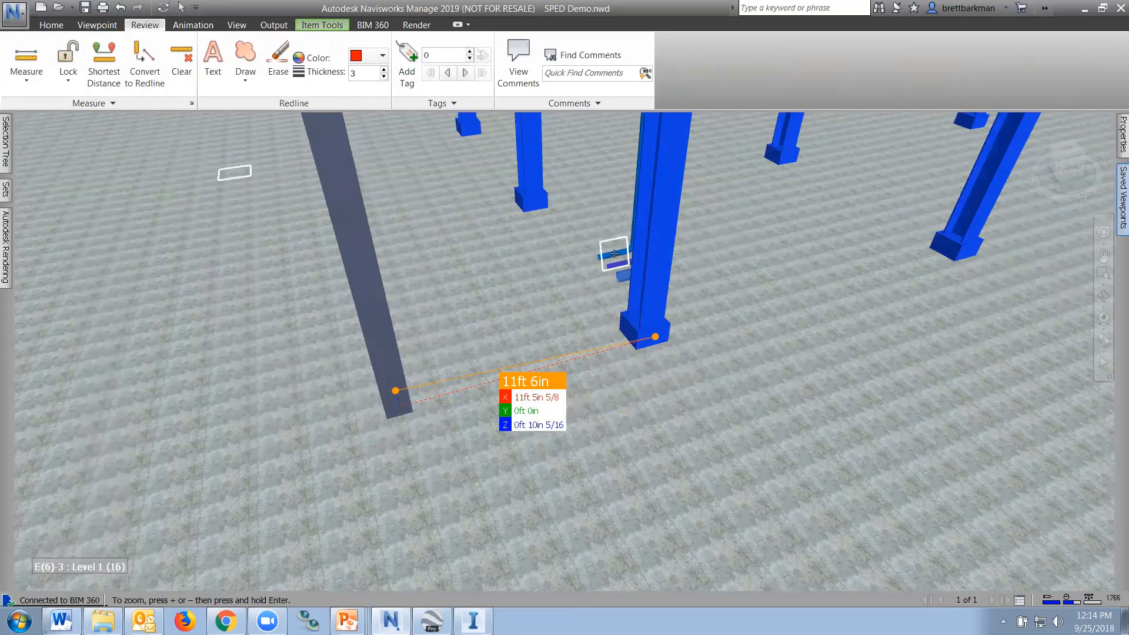
pyautogui.click(323, 25)
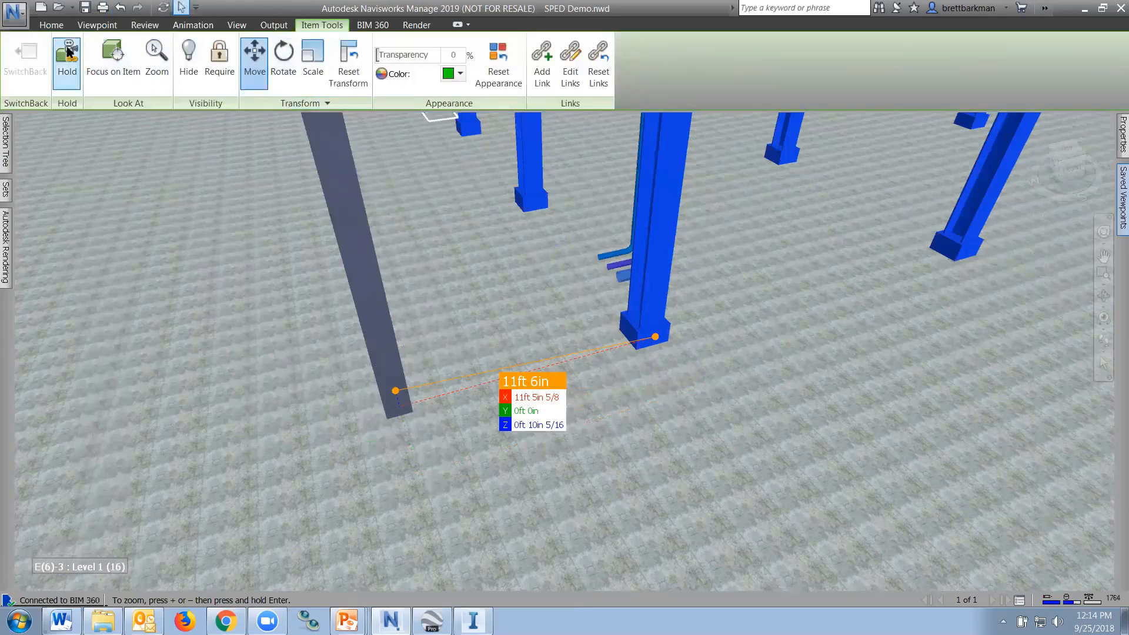
pyautogui.click(144, 25)
pyautogui.click(180, 61)
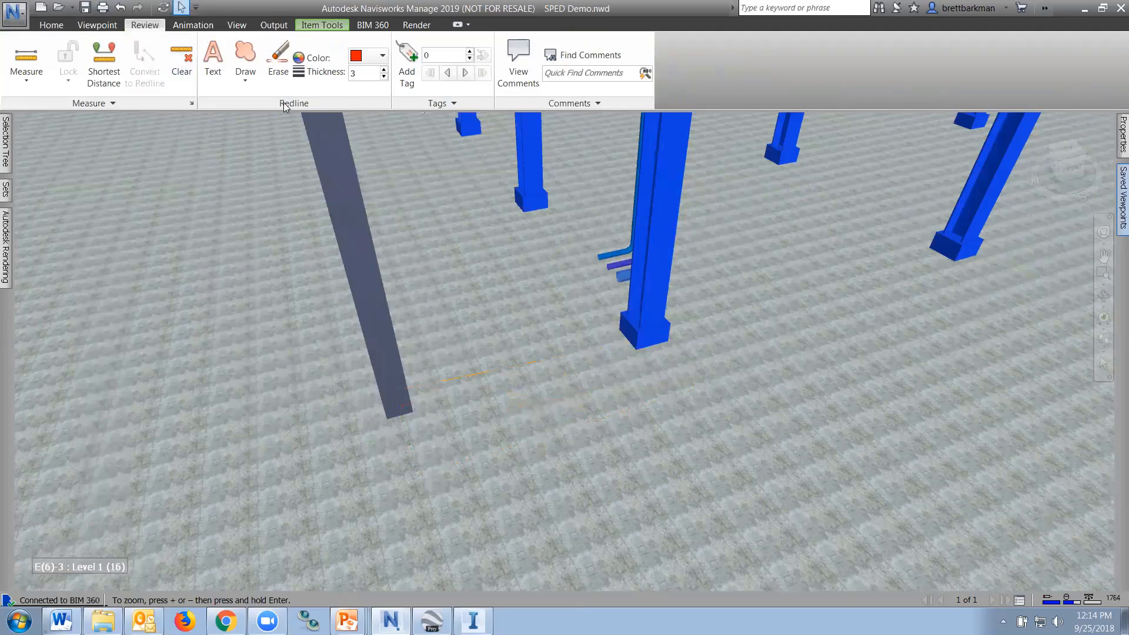
# Step: Examine the translation values in the selected models' Override Transform settings, and leave without applying changes
pyautogui.rightClick(662, 209)
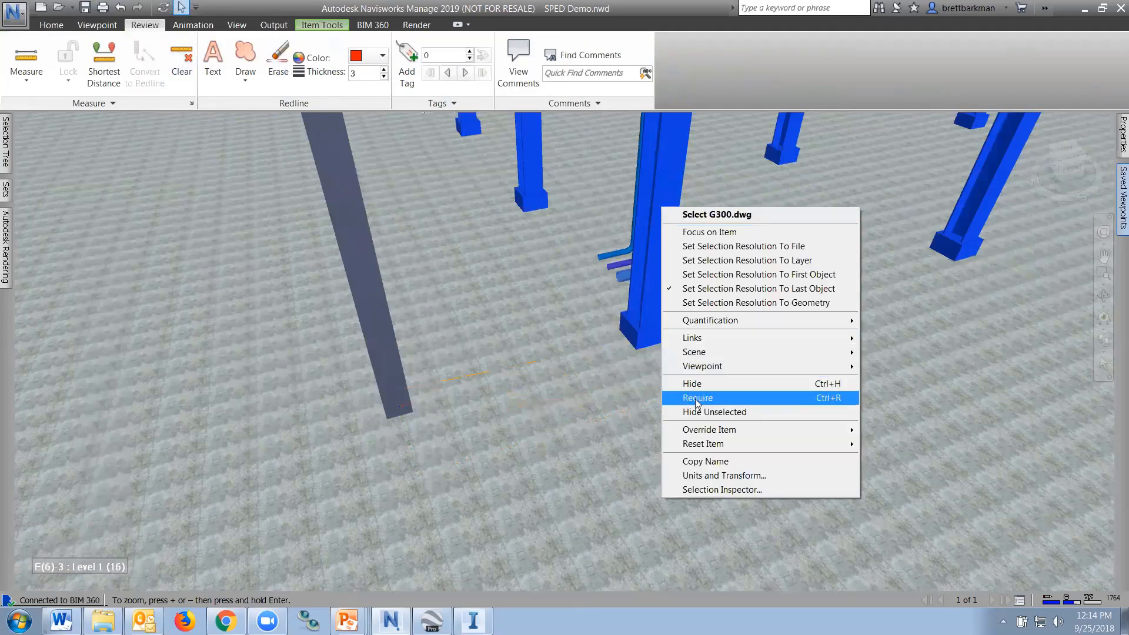
pyautogui.moveTo(715, 435)
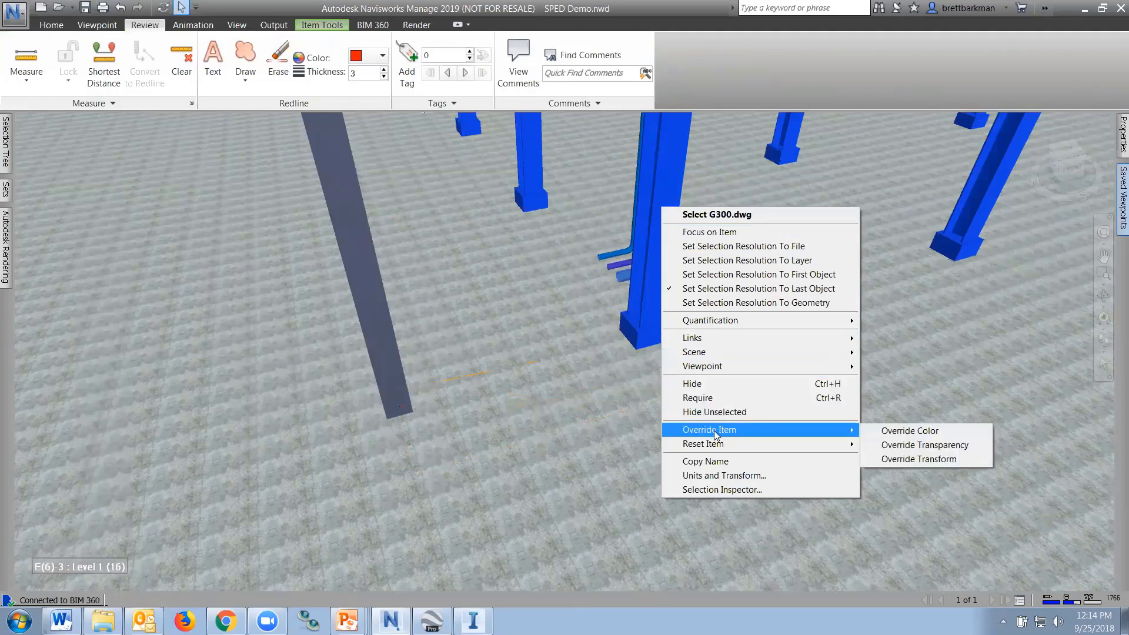
pyautogui.click(934, 460)
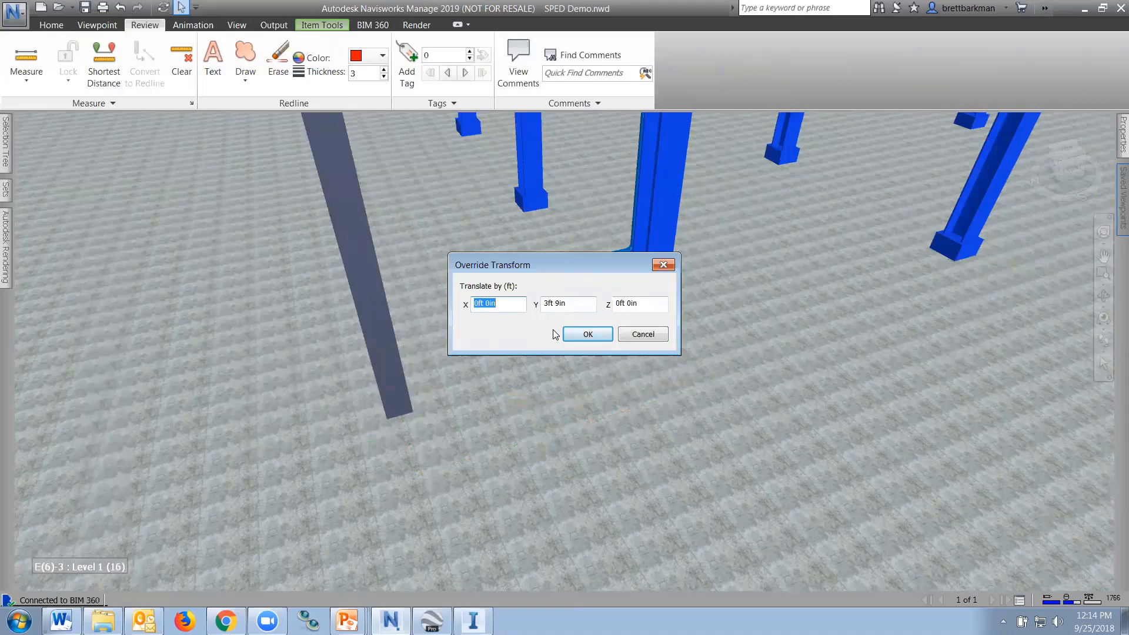
pyautogui.click(642, 335)
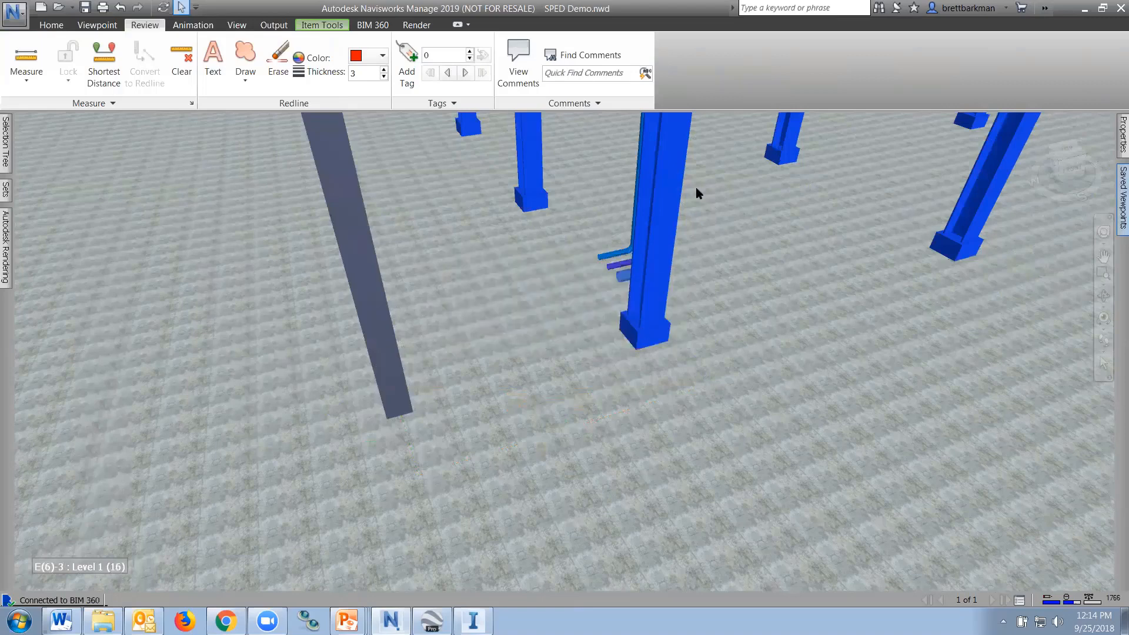
# Step: Reset the transform of the selected DWG models and clear the selection
pyautogui.rightClick(666, 206)
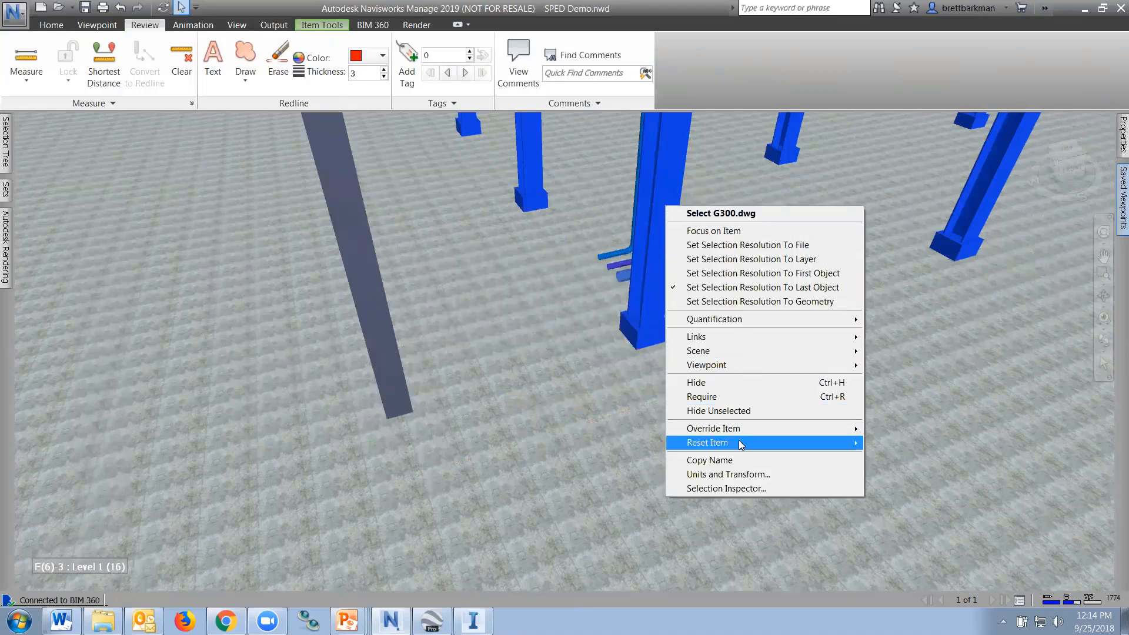
pyautogui.moveTo(740, 444)
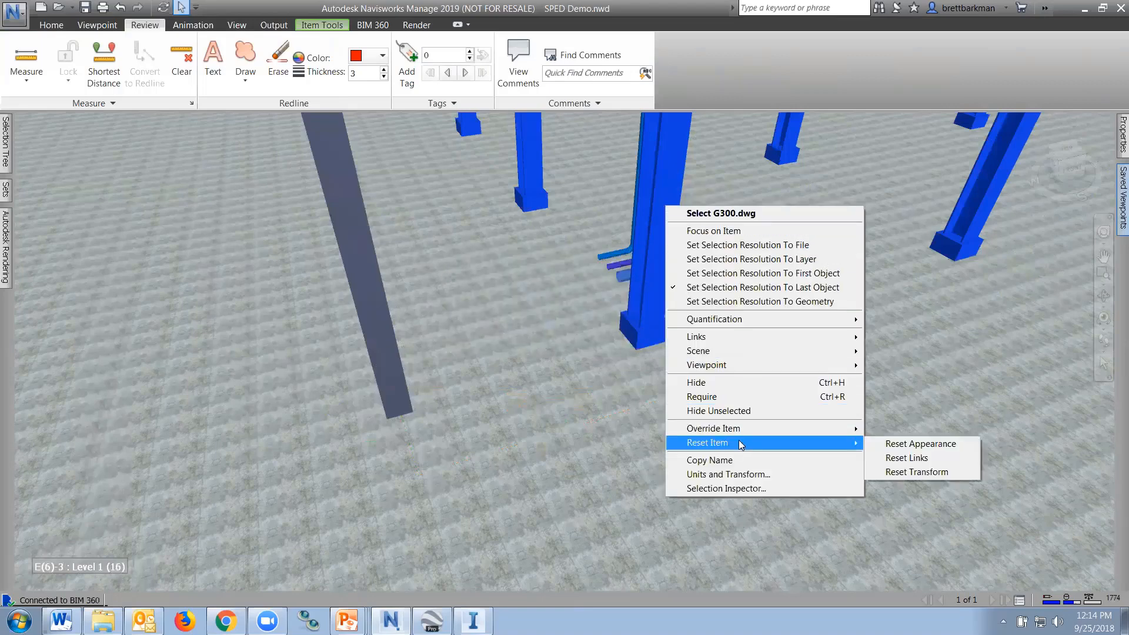
pyautogui.click(899, 473)
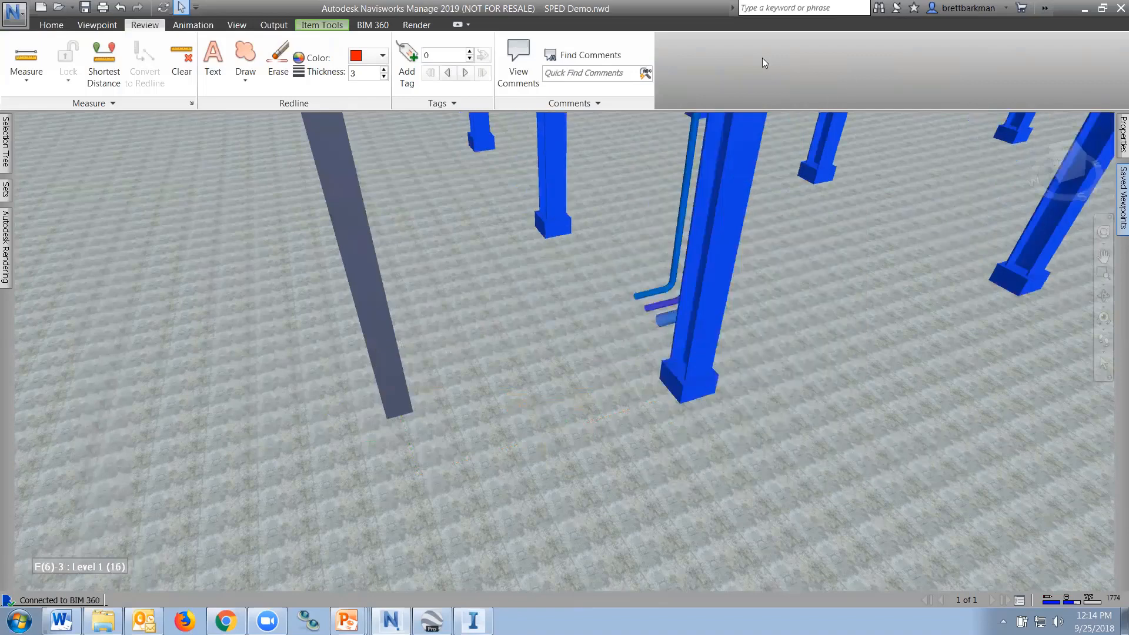
pyautogui.click(494, 313)
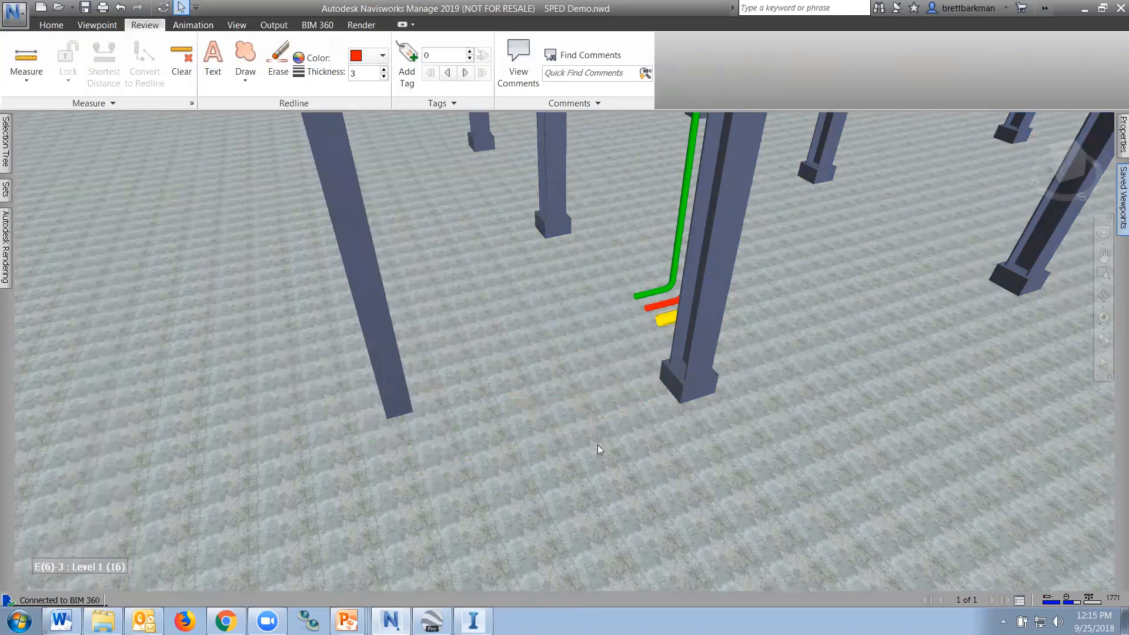
# Step: Select the base block of the column beside the coloured pipes and measure from its lower corner to the free-standing column's near bottom corner
pyautogui.click(698, 388)
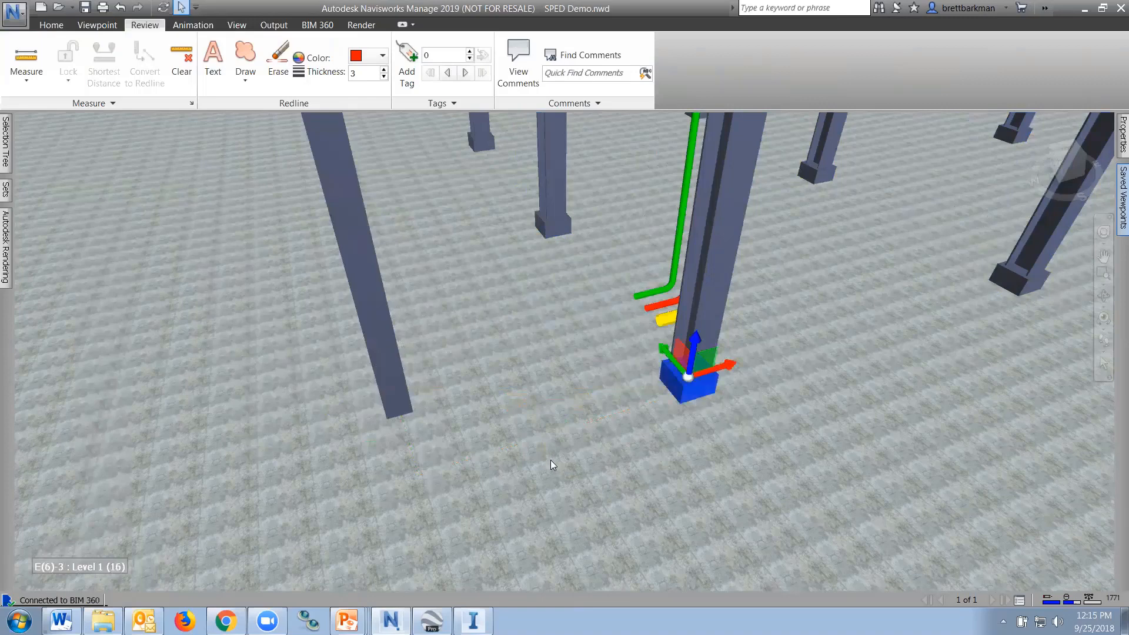
pyautogui.scroll(4, 553, 459)
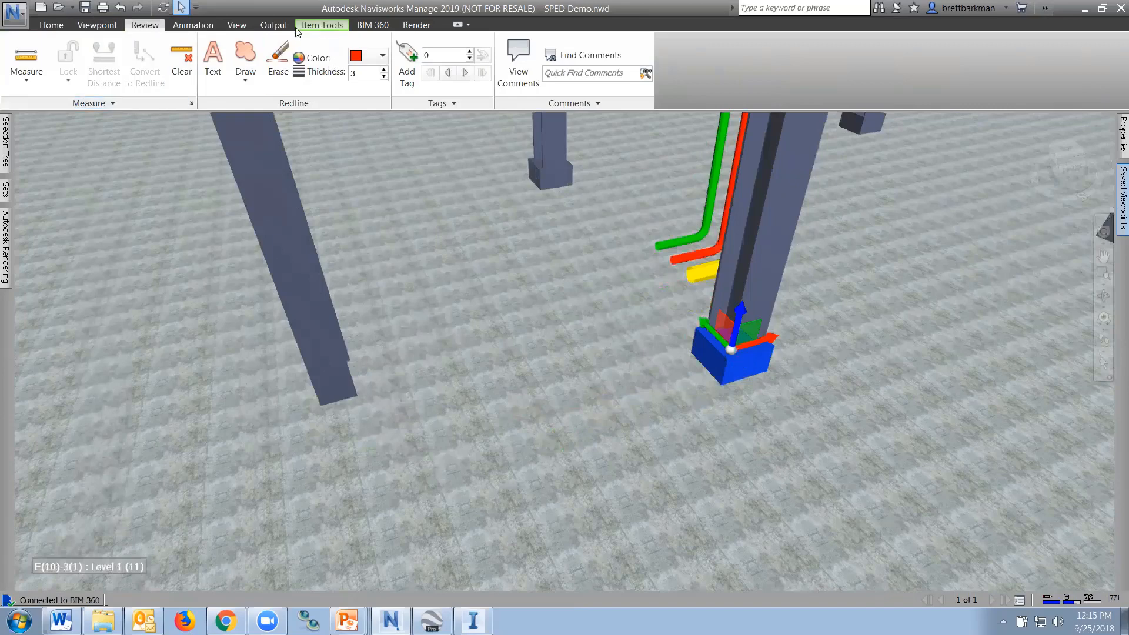
pyautogui.click(28, 57)
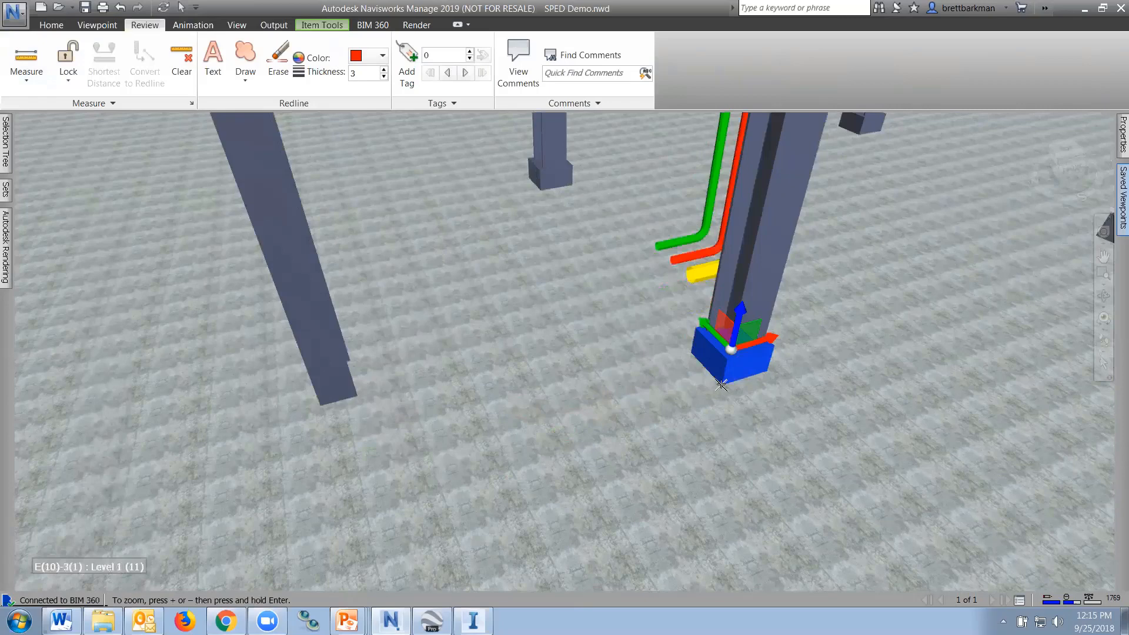
pyautogui.click(722, 385)
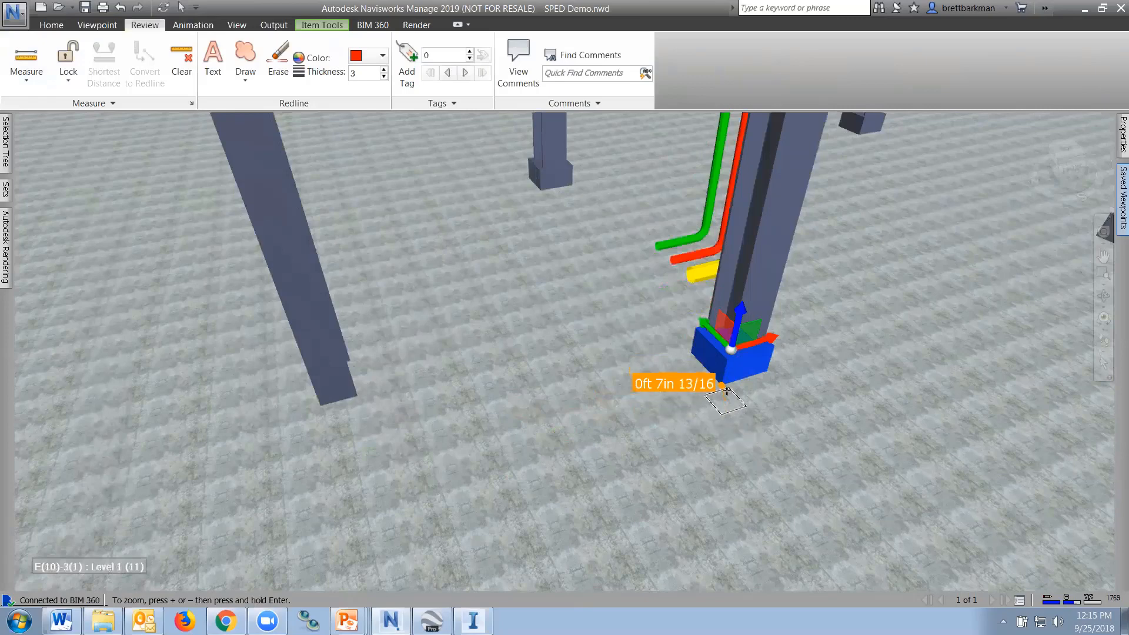
pyautogui.scroll(3, 399, 421)
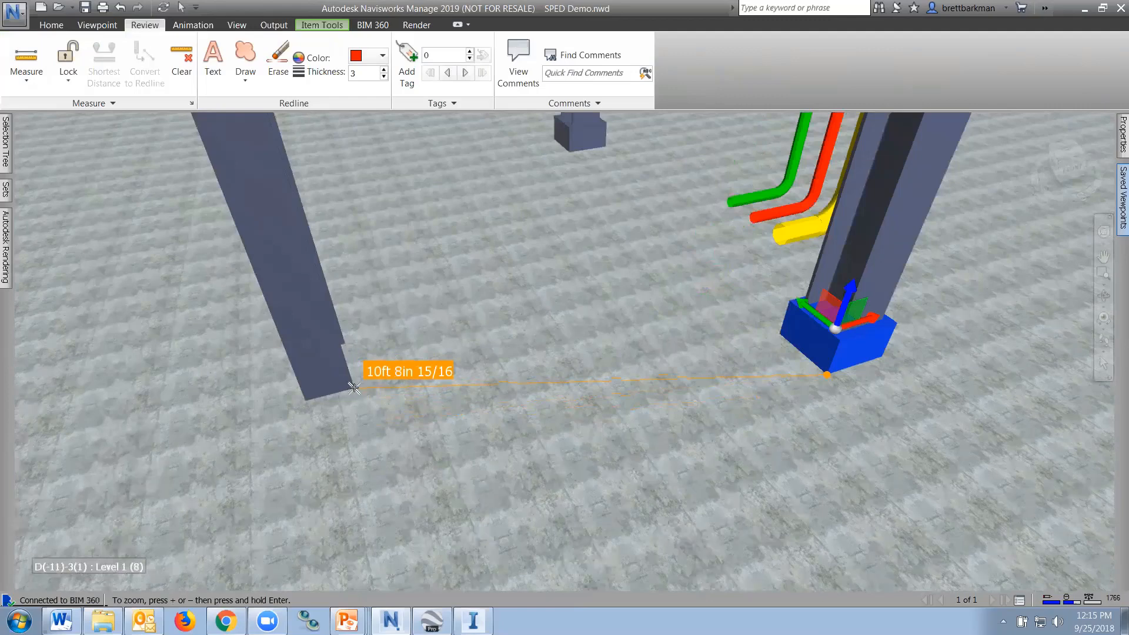
pyautogui.click(354, 388)
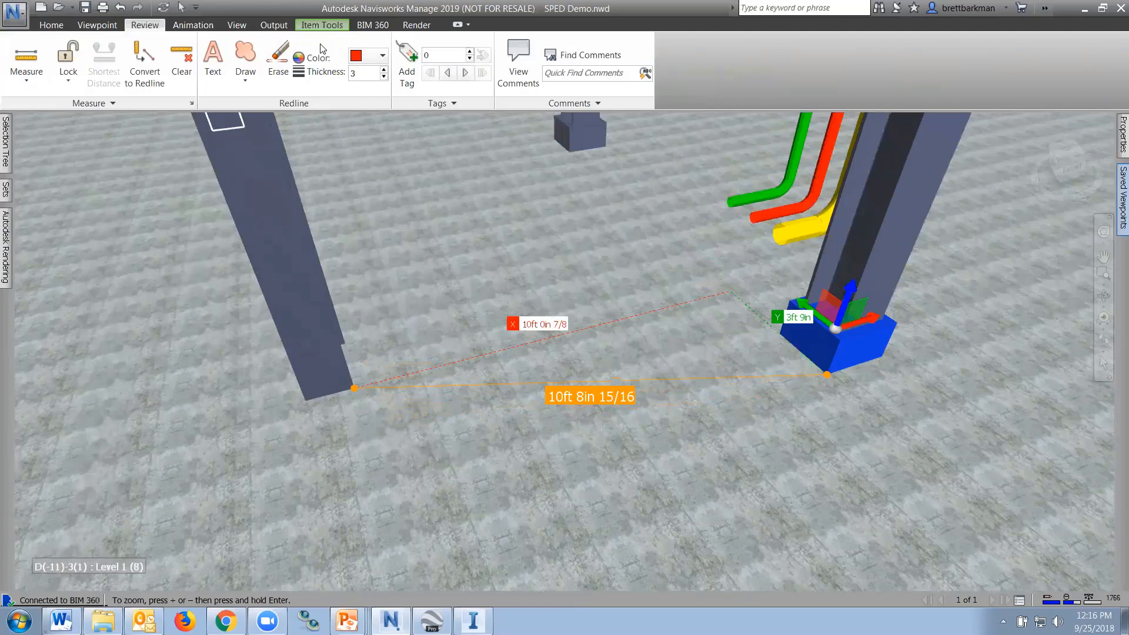
# Step: Move the selected base block to the free-standing column by applying Transform Selected Items along the measured distance
pyautogui.click(331, 25)
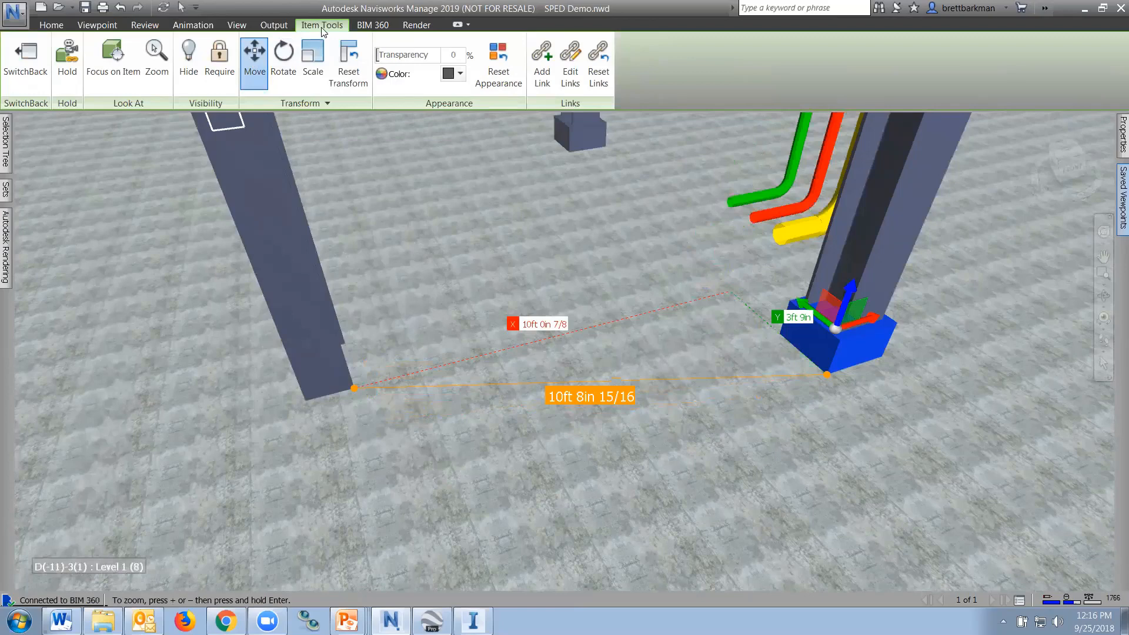
pyautogui.click(146, 25)
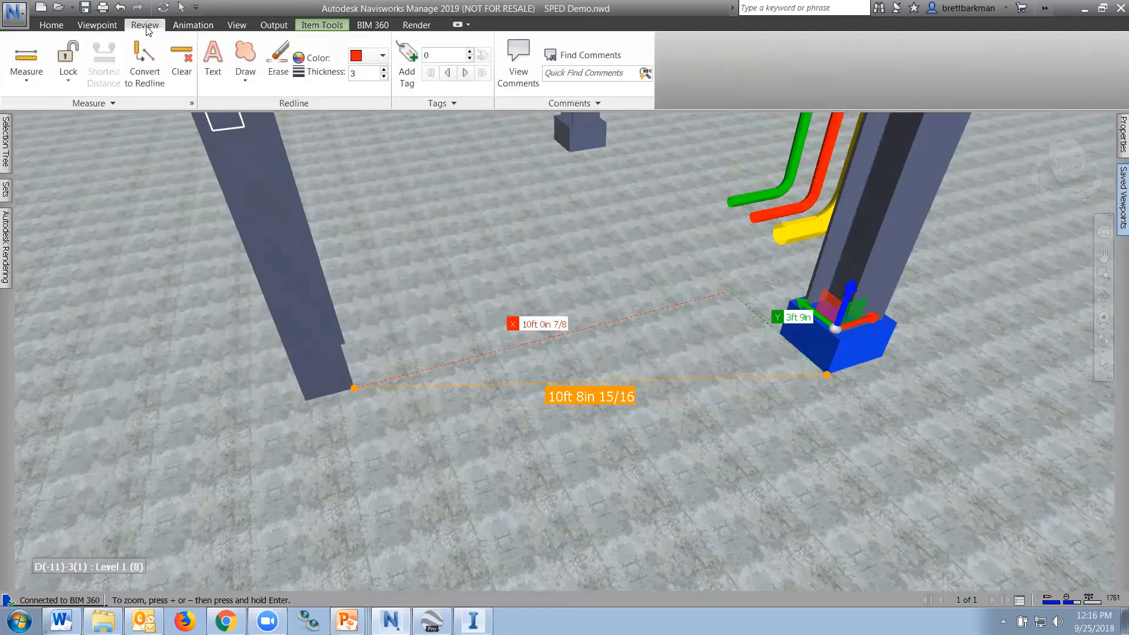
pyautogui.click(94, 105)
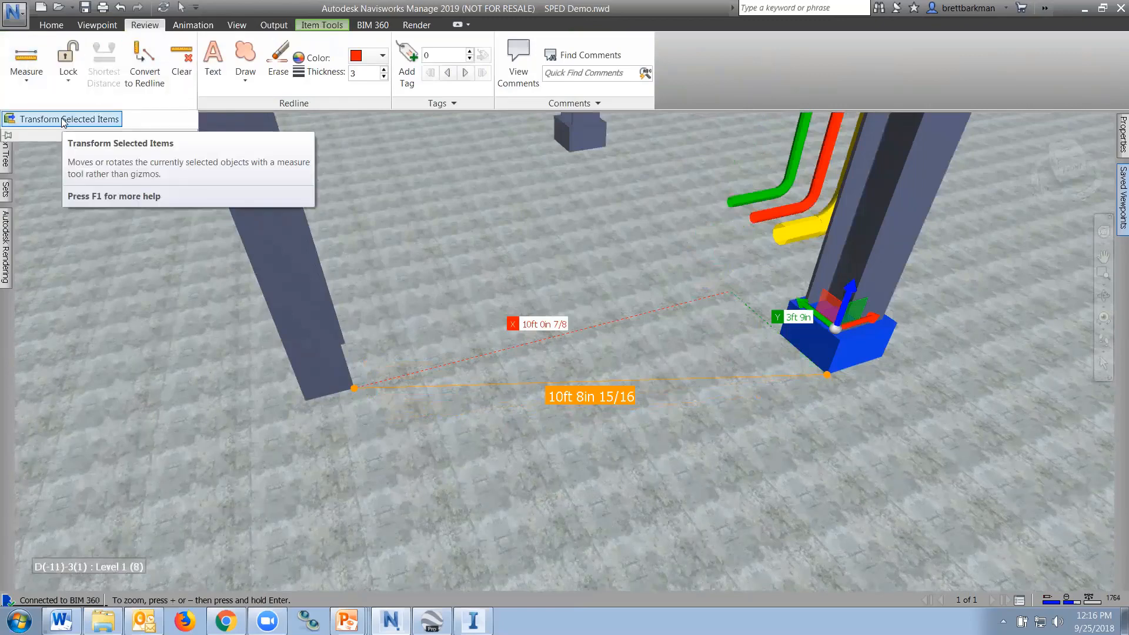
pyautogui.click(72, 120)
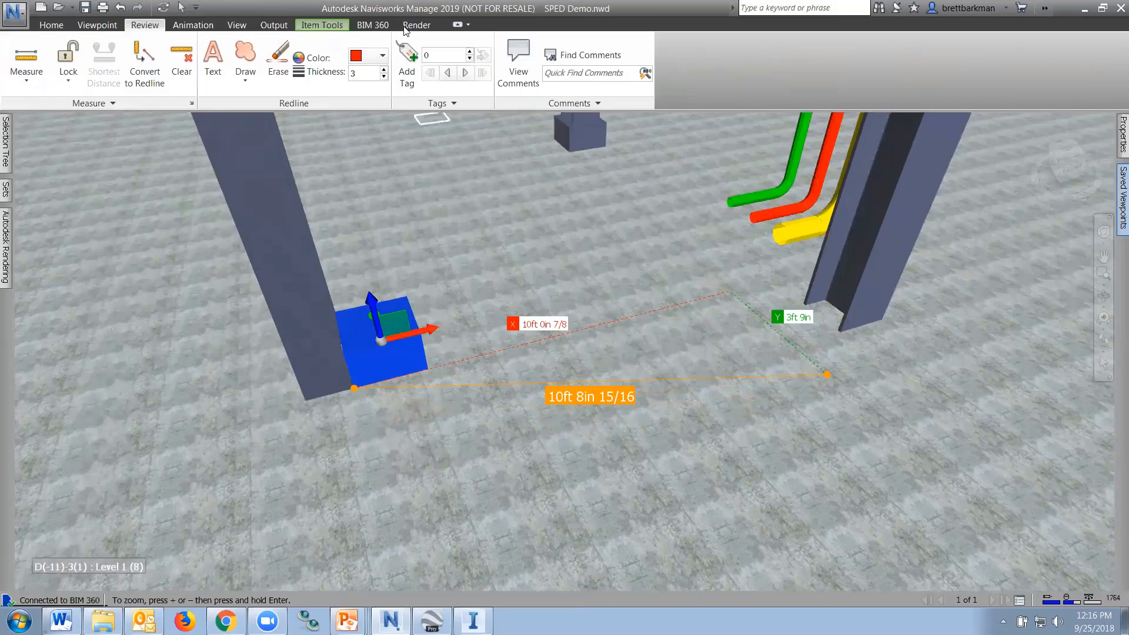
pyautogui.click(322, 25)
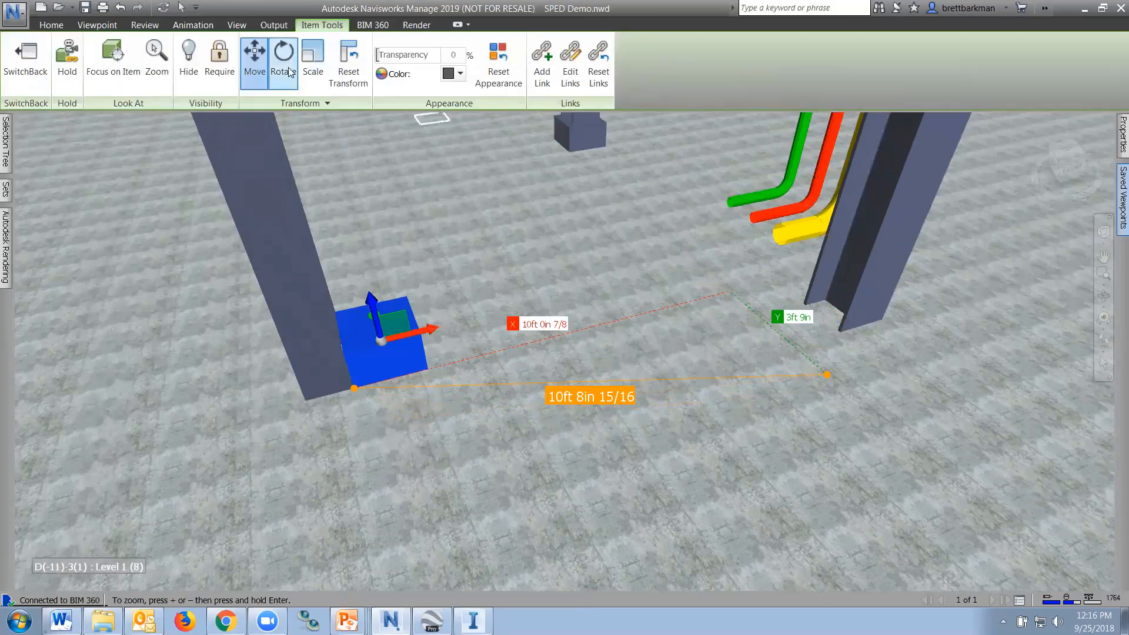
# Step: Locate the Transform Selected Items command among the measuring tools, and clear the measurement between the base block and the column
pyautogui.click(313, 102)
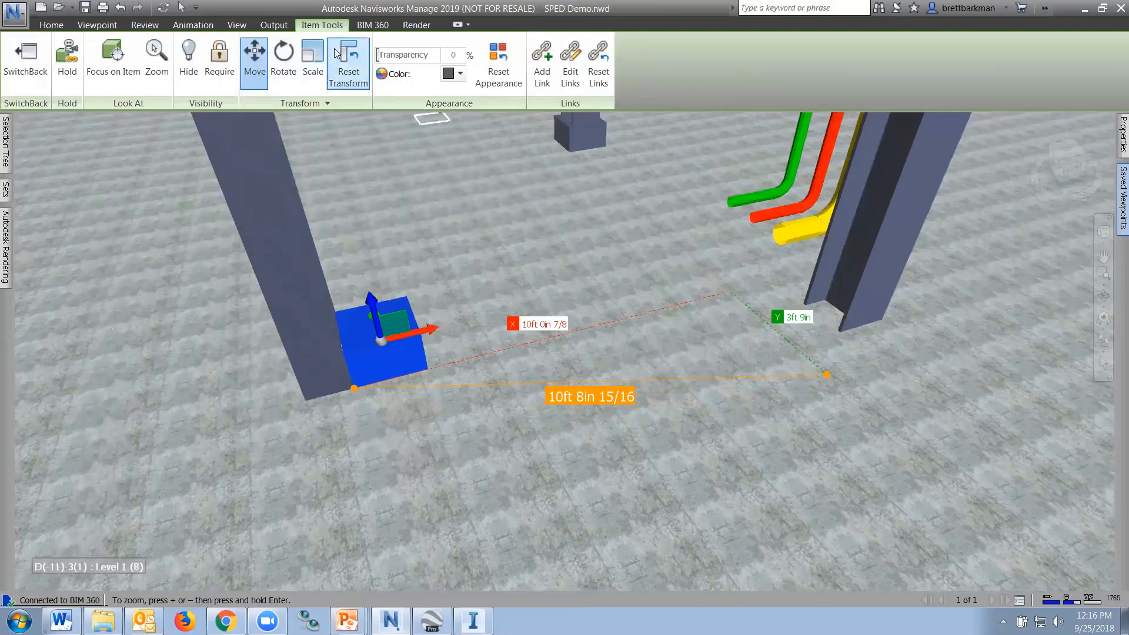
pyautogui.click(146, 27)
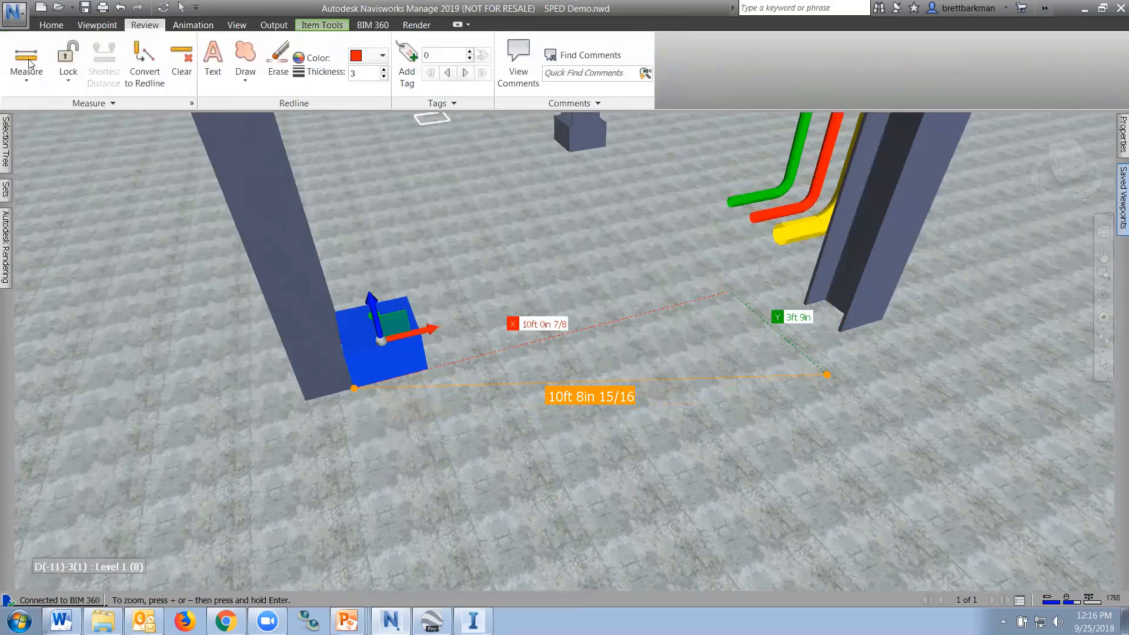
pyautogui.click(27, 104)
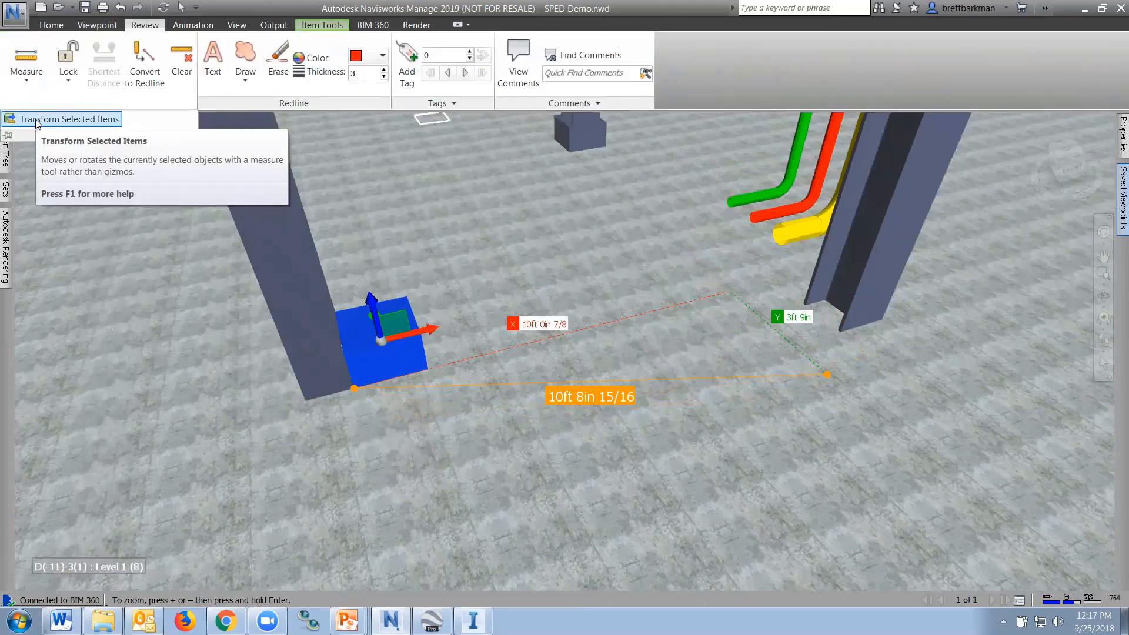
pyautogui.click(37, 120)
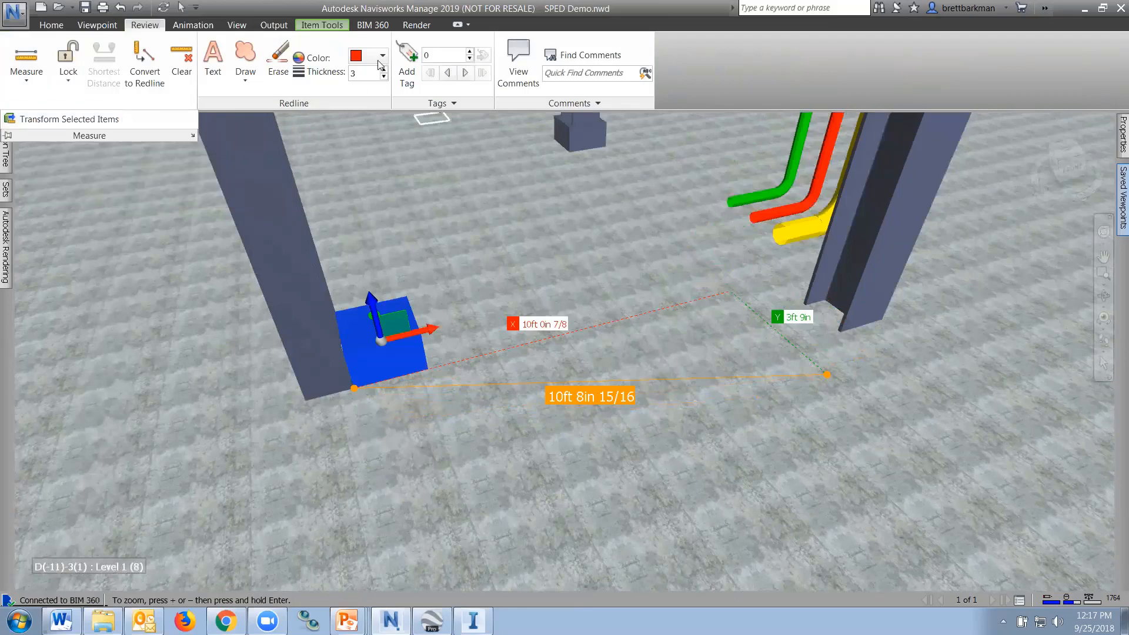
pyautogui.click(376, 328)
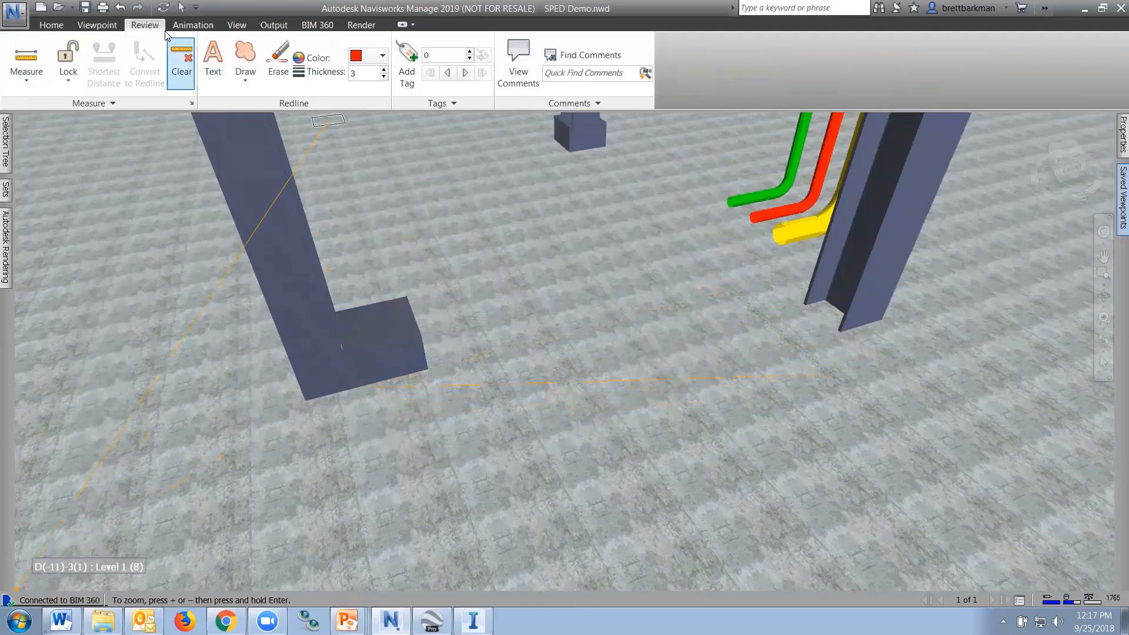
# Step: Select the moved base block, reset its transform and clear the selection
pyautogui.click(181, 7)
pyautogui.click(387, 339)
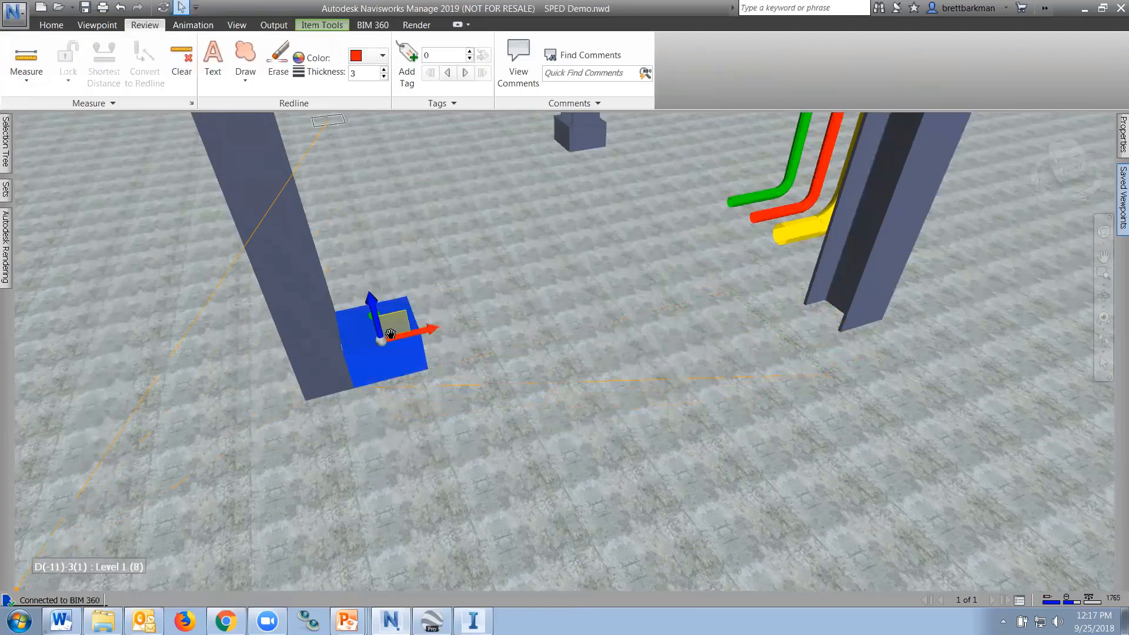
pyautogui.rightClick(386, 338)
pyautogui.moveTo(427, 280)
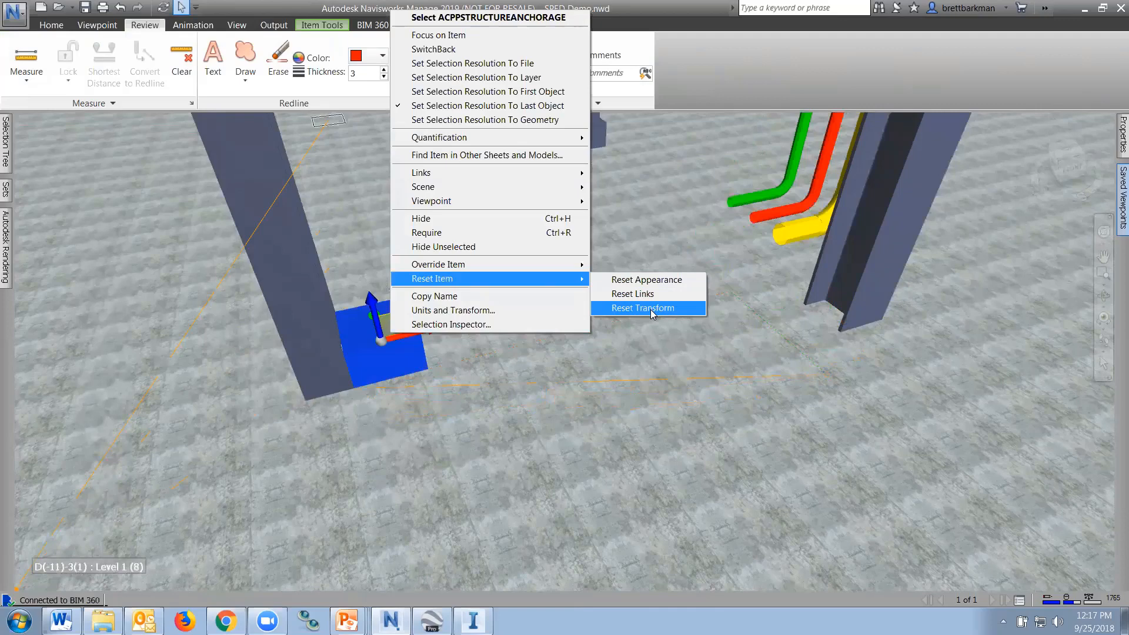
pyautogui.click(651, 308)
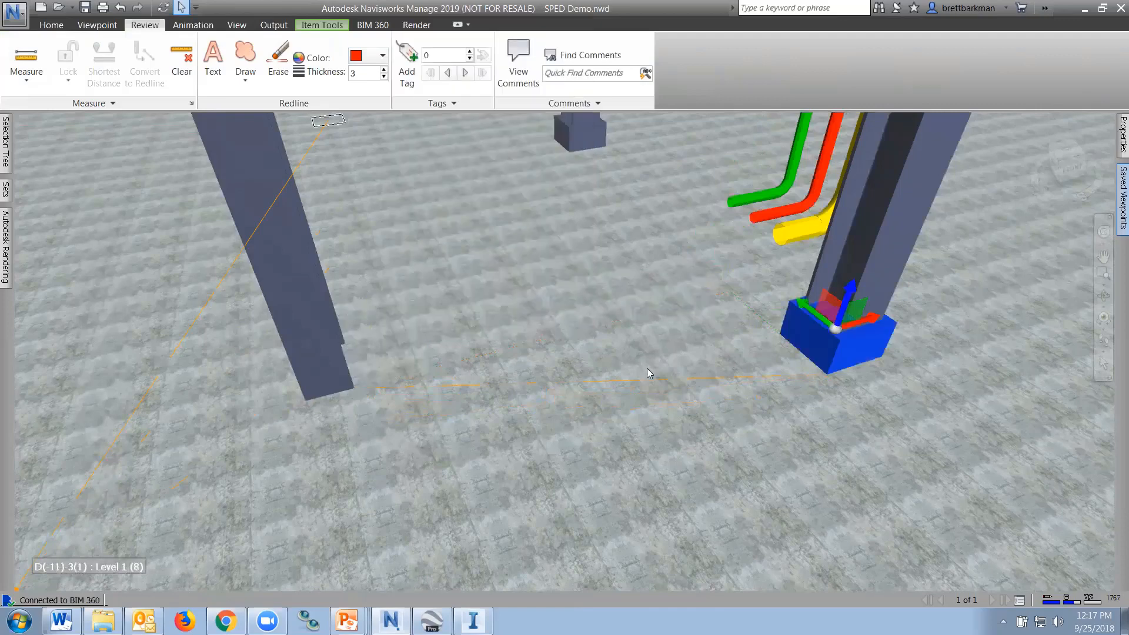
pyautogui.click(322, 25)
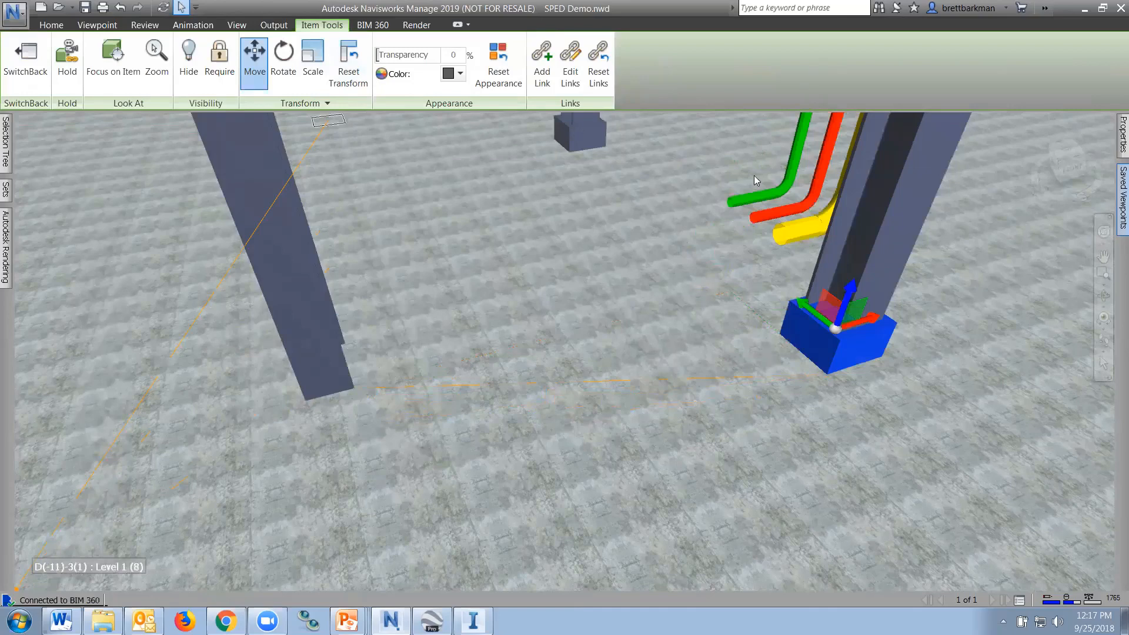
pyautogui.press('Escape')
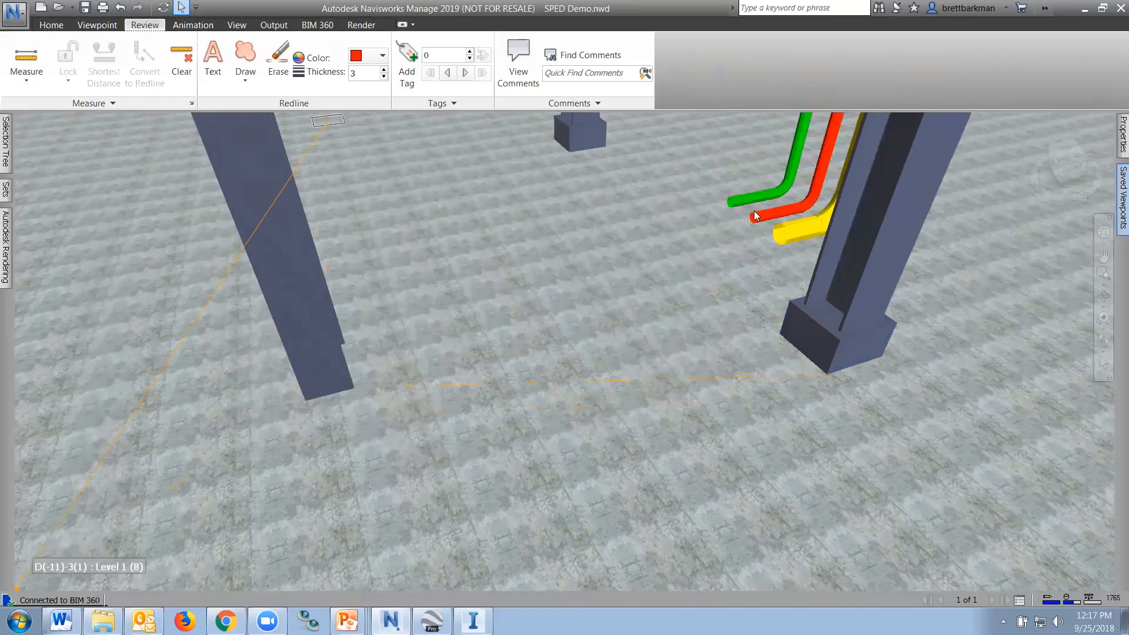
# Step: Restore the 04 Tanks saved viewpoint and open the Quantification Workbook
pyautogui.moveTo(1123, 199)
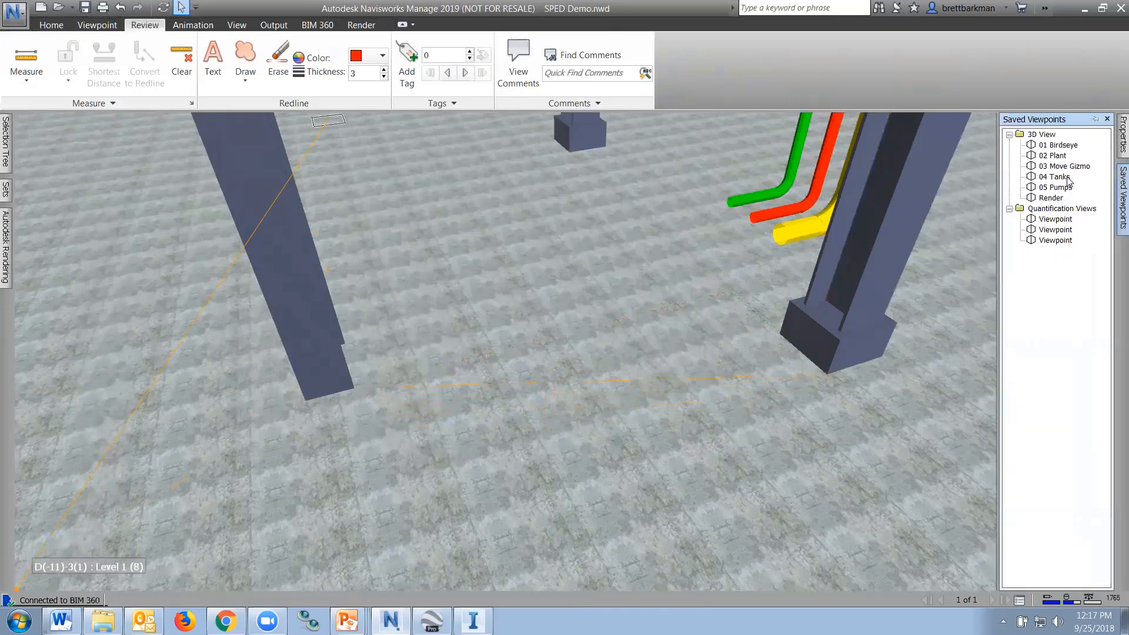
pyautogui.click(1055, 176)
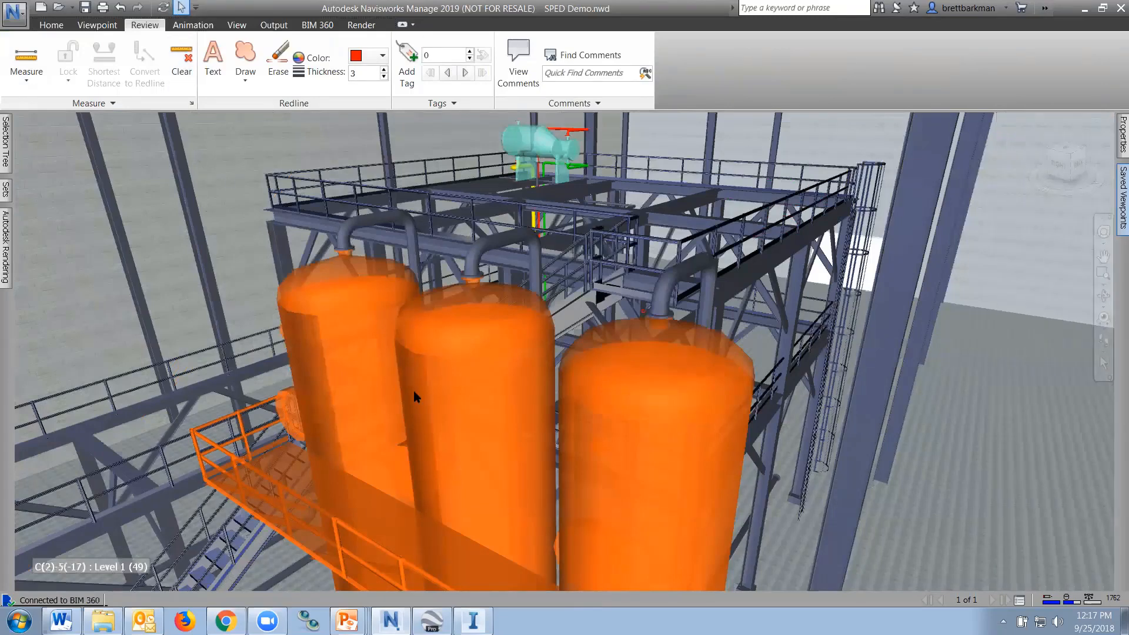
pyautogui.click(6, 141)
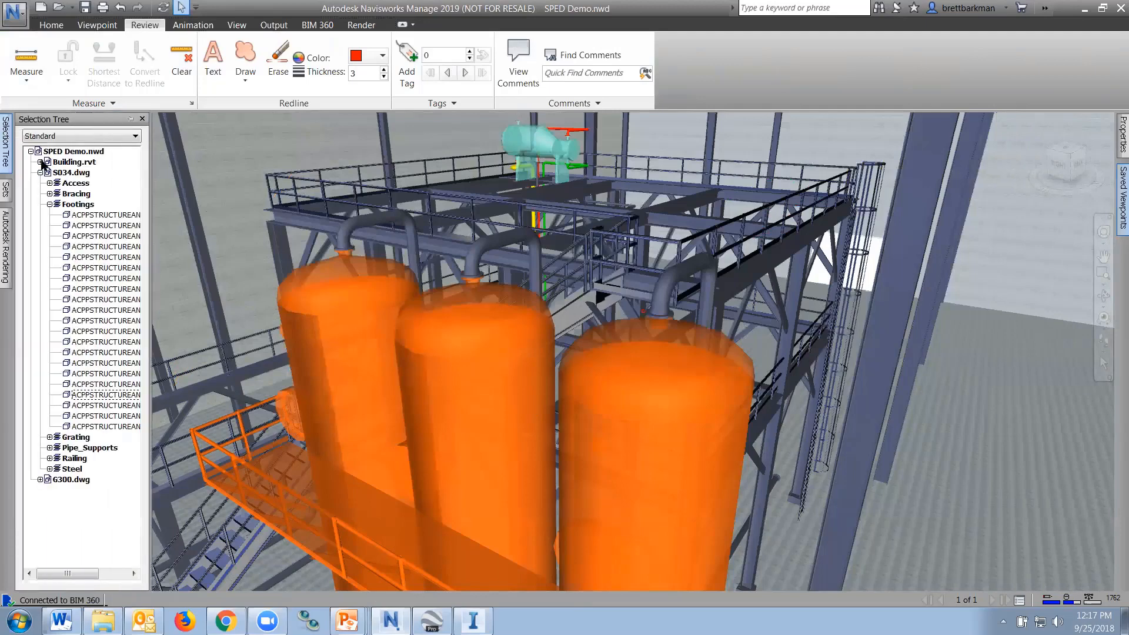
pyautogui.click(57, 27)
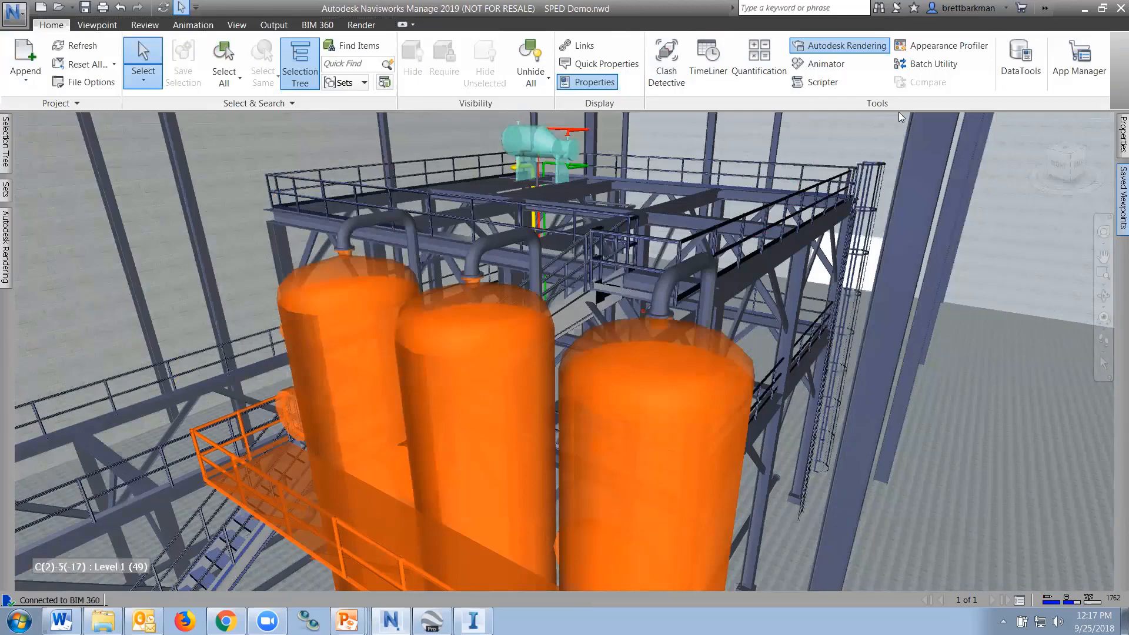
pyautogui.click(760, 55)
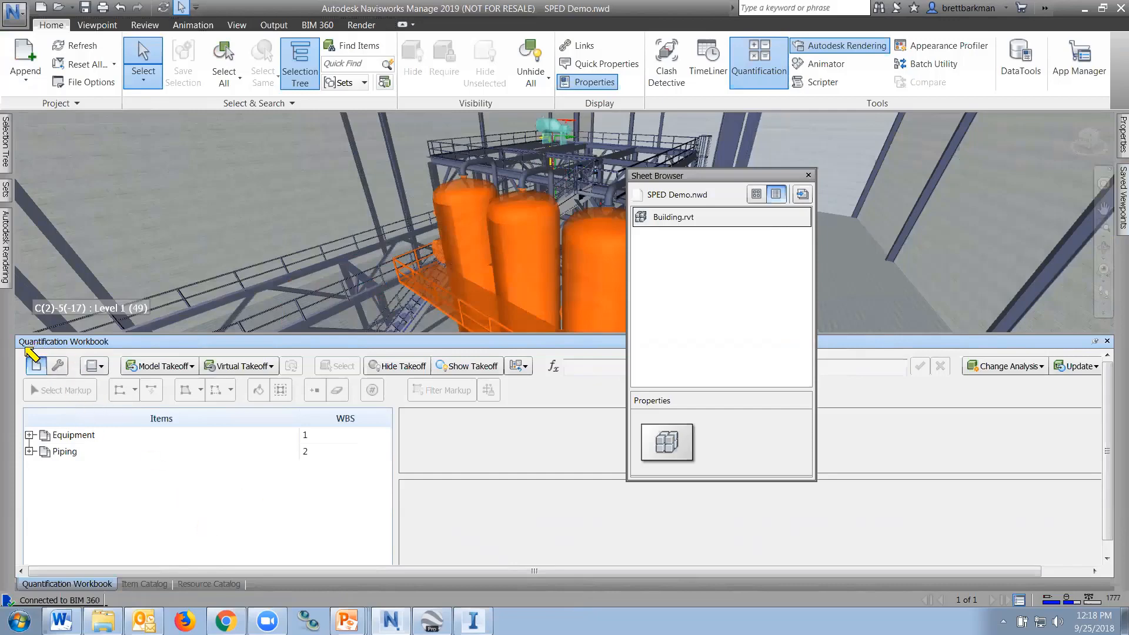
pyautogui.moveTo(21, 348); pyautogui.dragTo(109, 347)
pyautogui.moveTo(22, 586)
pyautogui.mouseDown()
pyautogui.moveTo(35, 569)
pyautogui.moveTo(111, 571)
pyautogui.moveTo(61, 587)
pyautogui.moveTo(171, 584)
pyautogui.moveTo(115, 574)
pyautogui.moveTo(111, 591)
pyautogui.mouseUp()
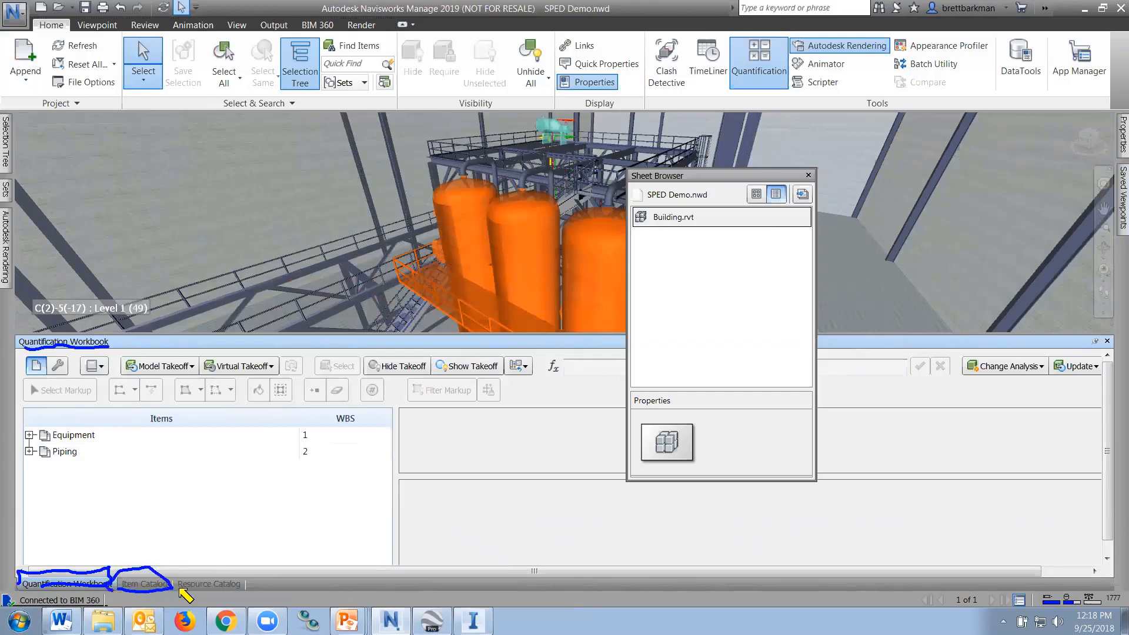
pyautogui.moveTo(181, 584)
pyautogui.mouseDown()
pyautogui.moveTo(238, 570)
pyautogui.moveTo(188, 585)
pyautogui.mouseUp()
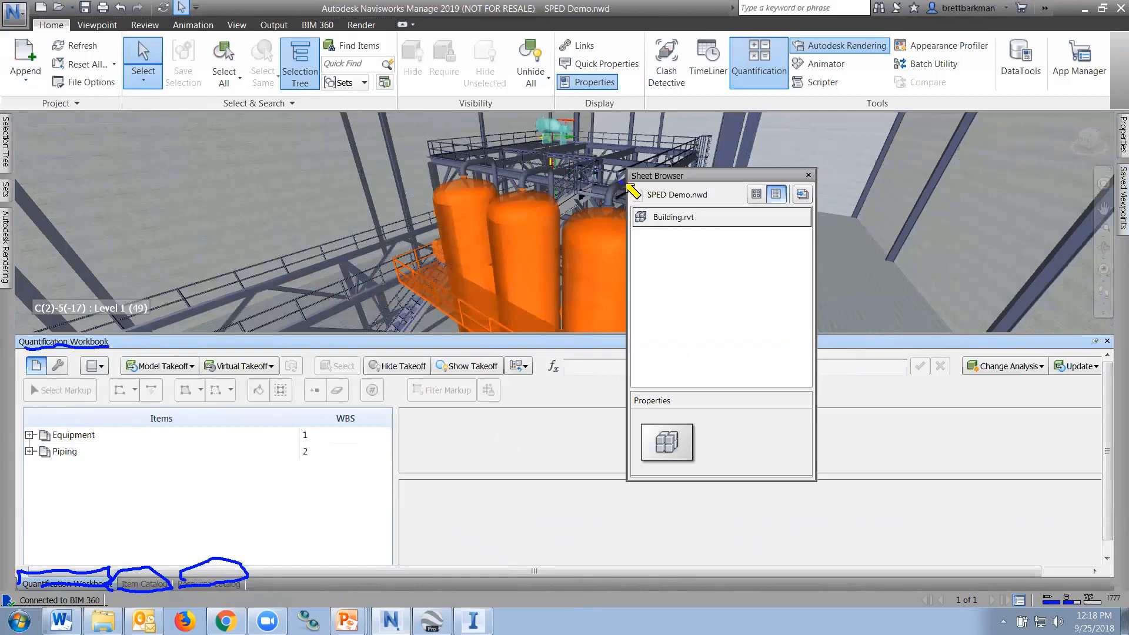
pyautogui.moveTo(621, 187); pyautogui.dragTo(697, 184)
pyautogui.press('Escape')
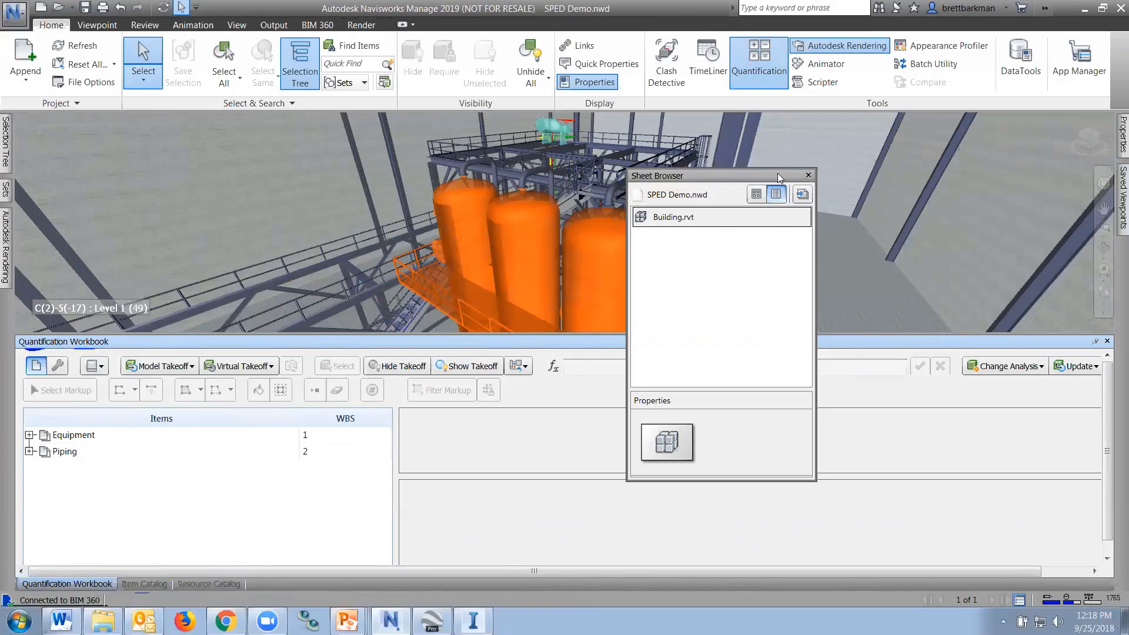
# Step: Close the Sheet Browser and view the takeoff options of the Equipment group without choosing any
pyautogui.click(808, 175)
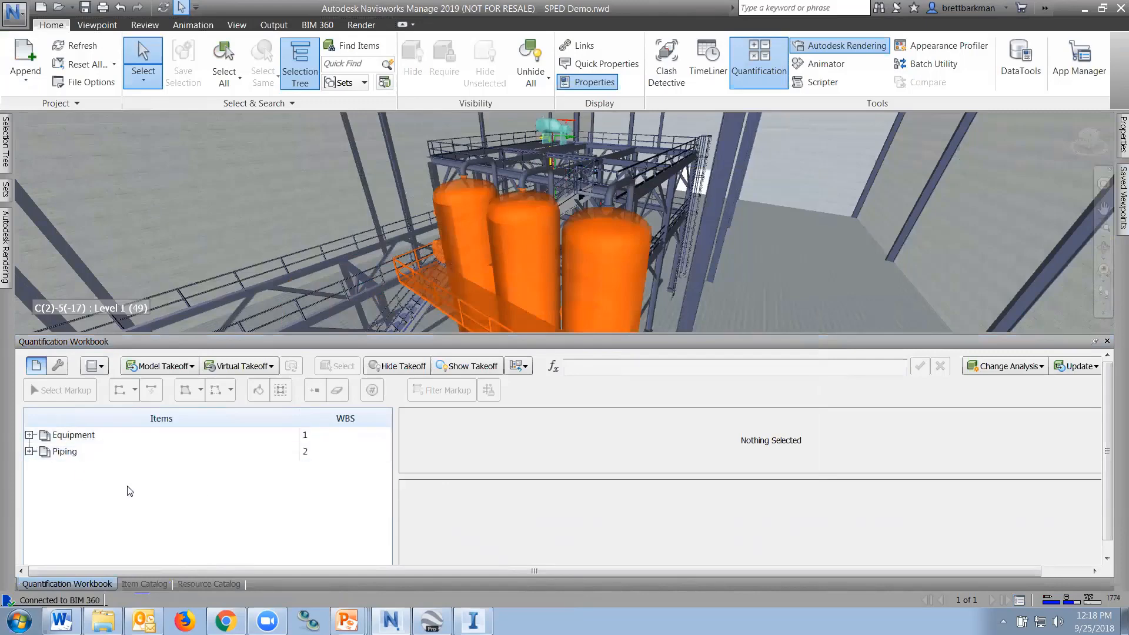
pyautogui.rightClick(87, 434)
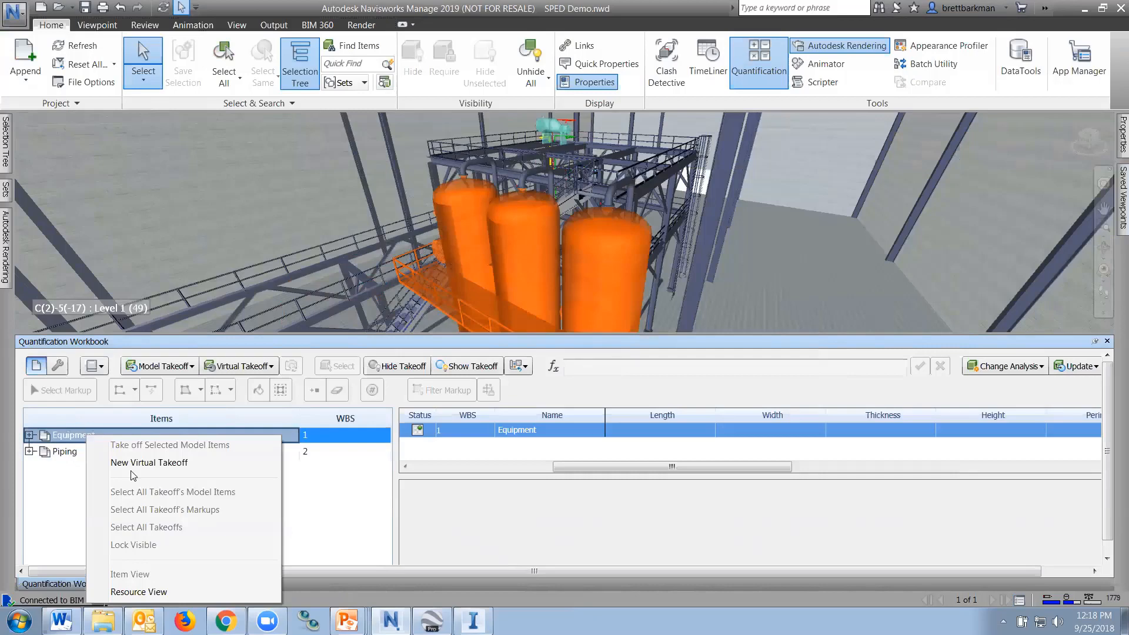
pyautogui.click(325, 533)
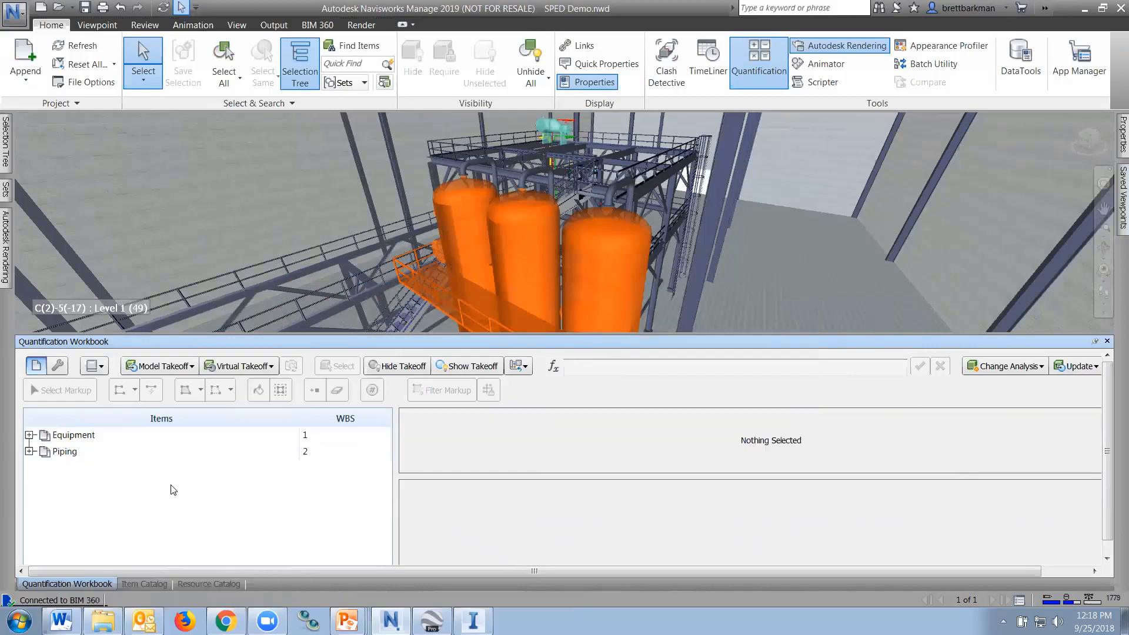
# Step: Delete the Equipment and Piping groups from the Item Catalog together with their existing takeoffs
pyautogui.click(147, 584)
pyautogui.click(72, 408)
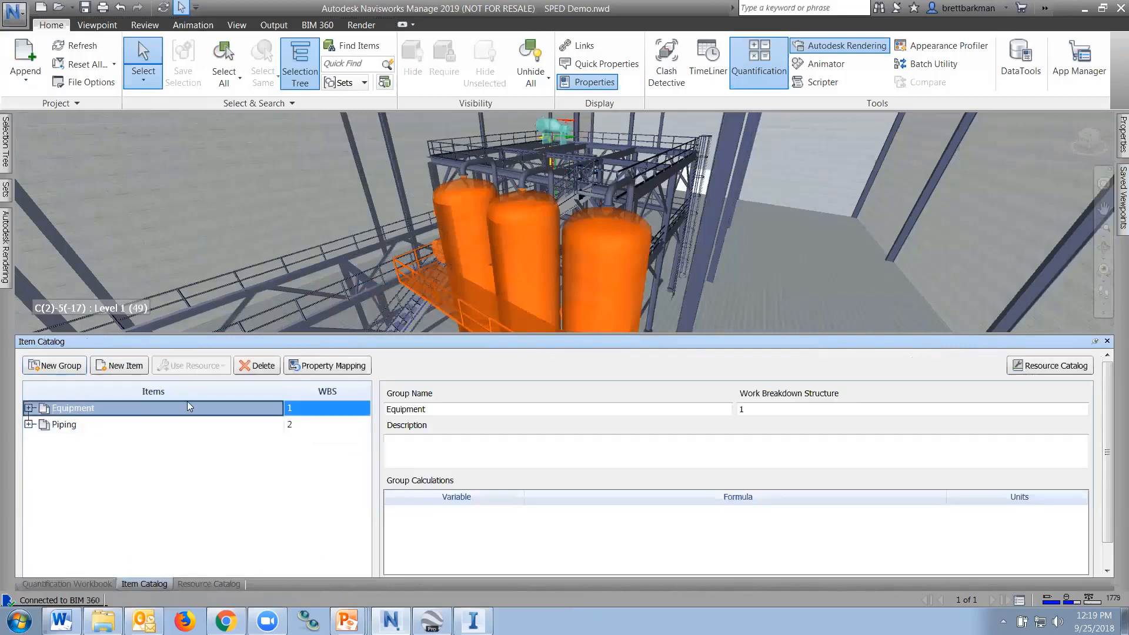
pyautogui.click(257, 366)
pyautogui.click(630, 365)
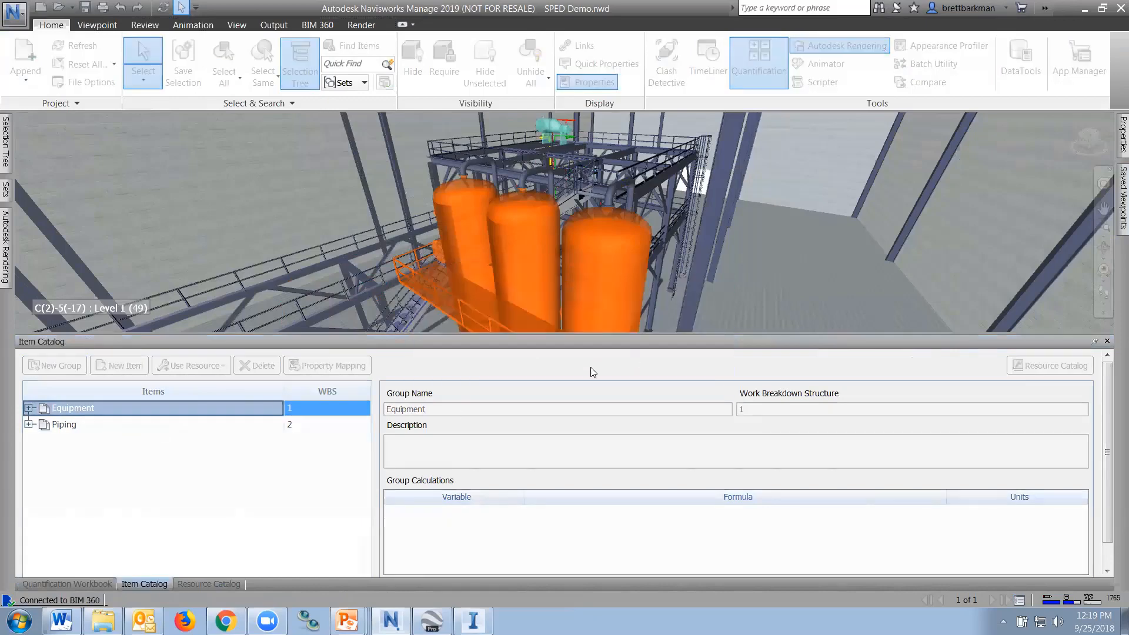
pyautogui.click(126, 410)
pyautogui.click(265, 370)
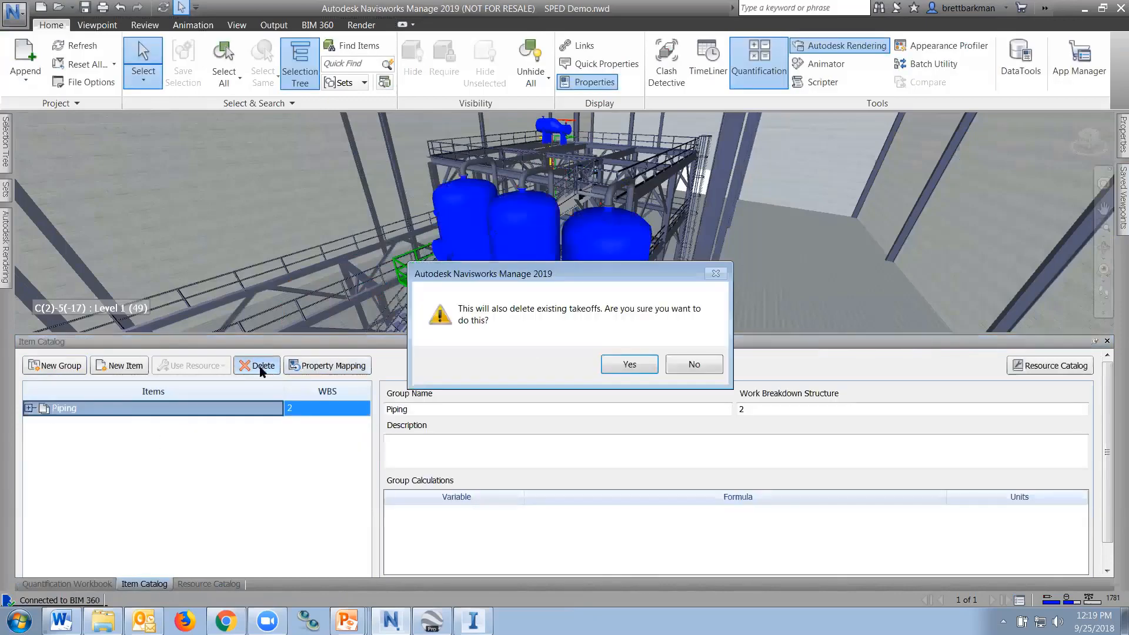
pyautogui.click(624, 365)
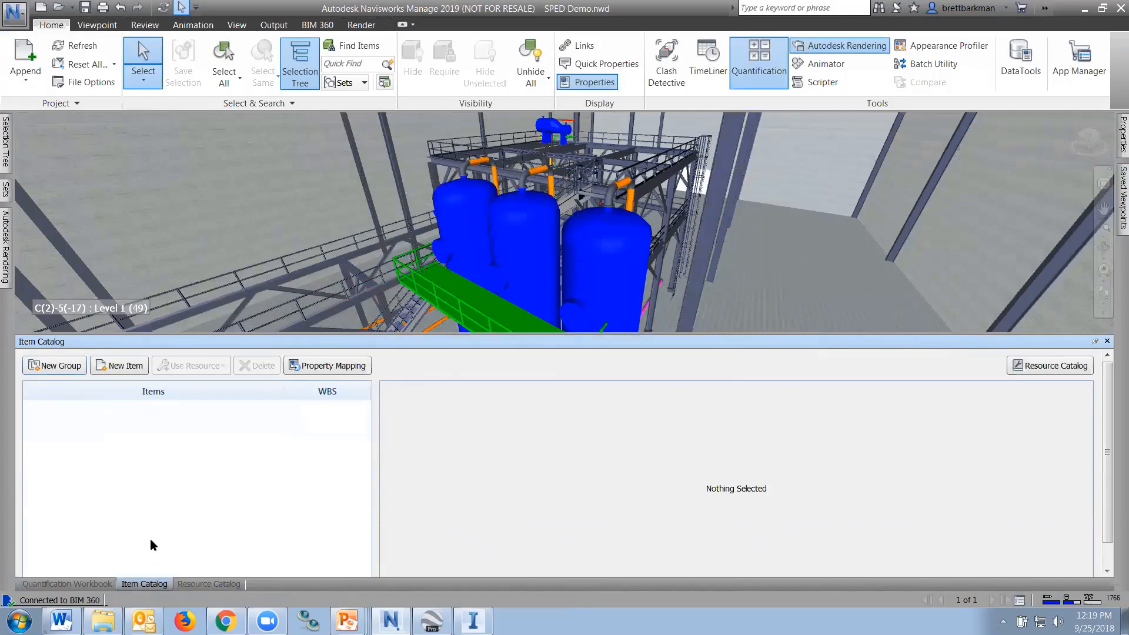
pyautogui.click(68, 585)
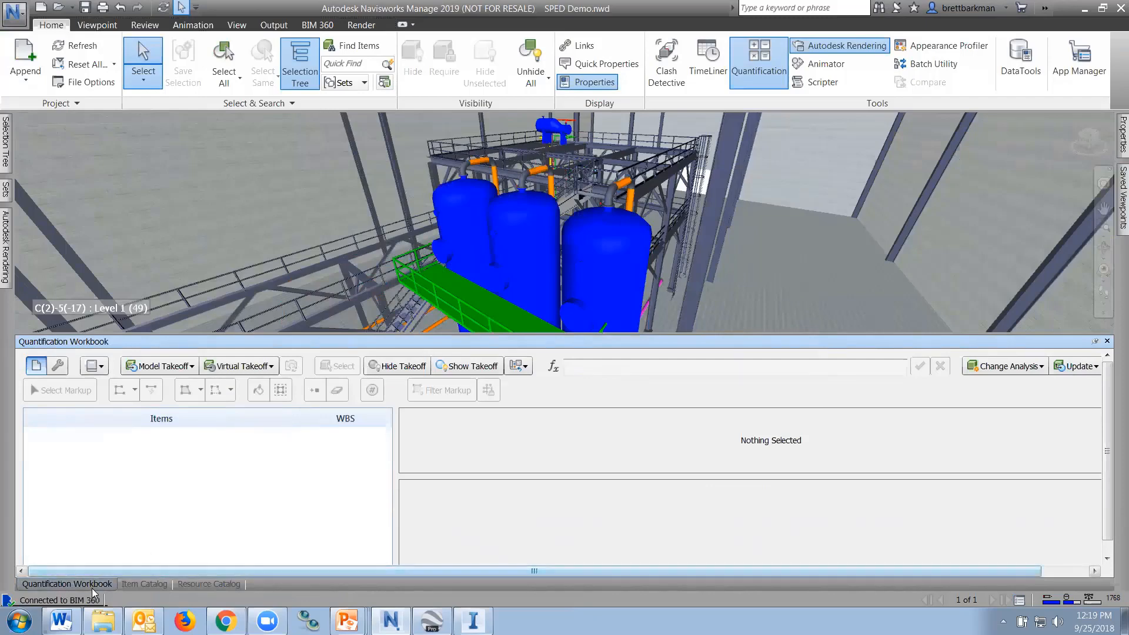
pyautogui.click(157, 584)
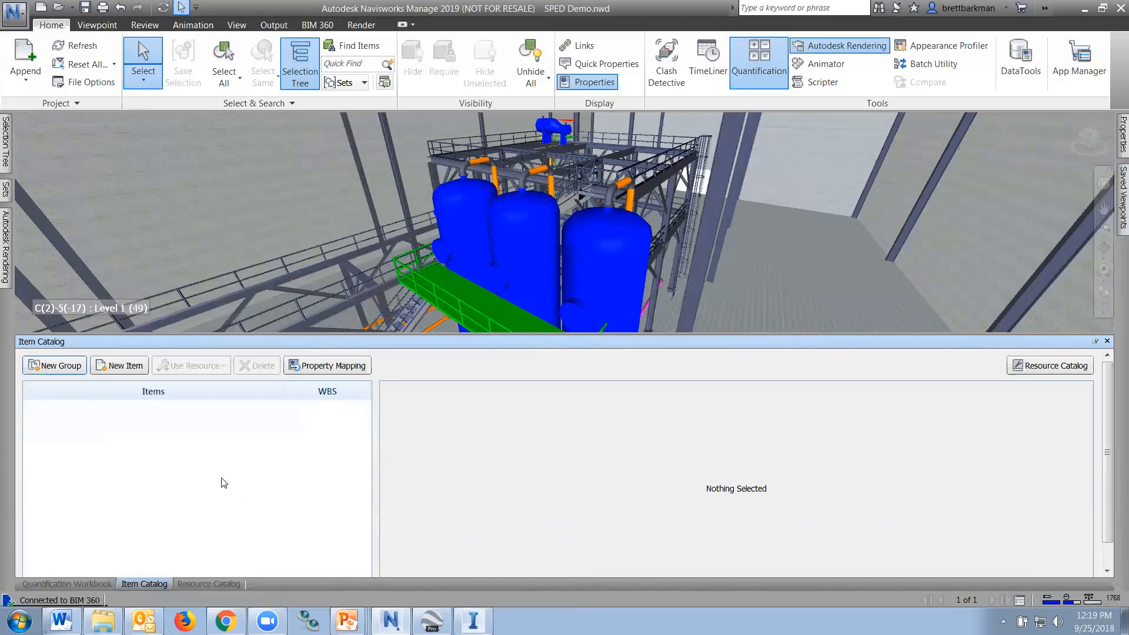
pyautogui.click(89, 584)
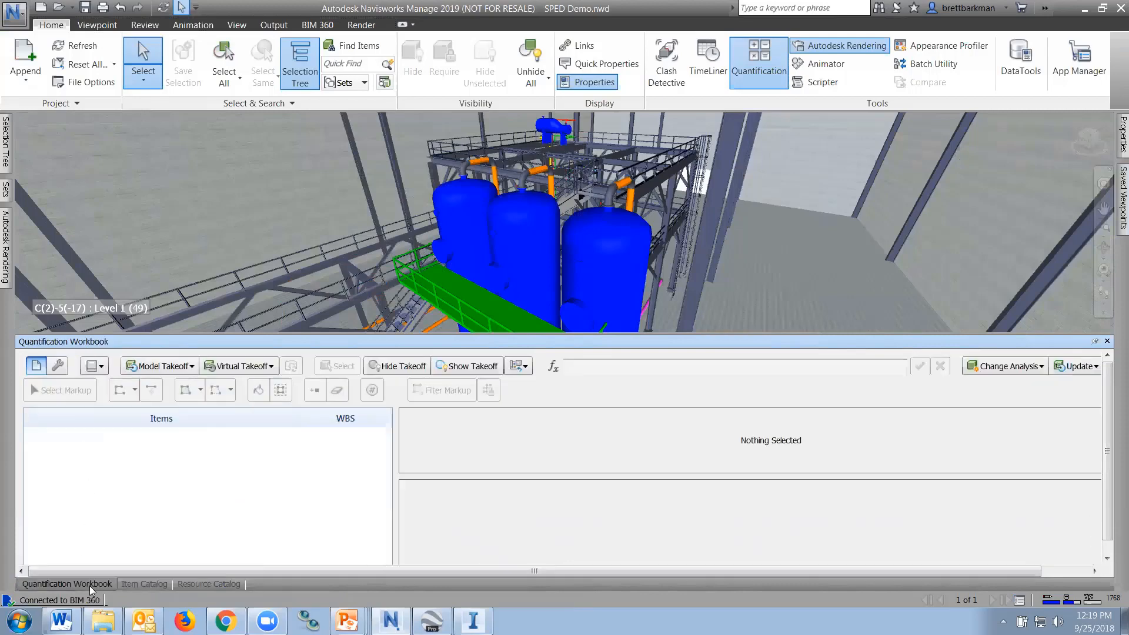
pyautogui.click(230, 181)
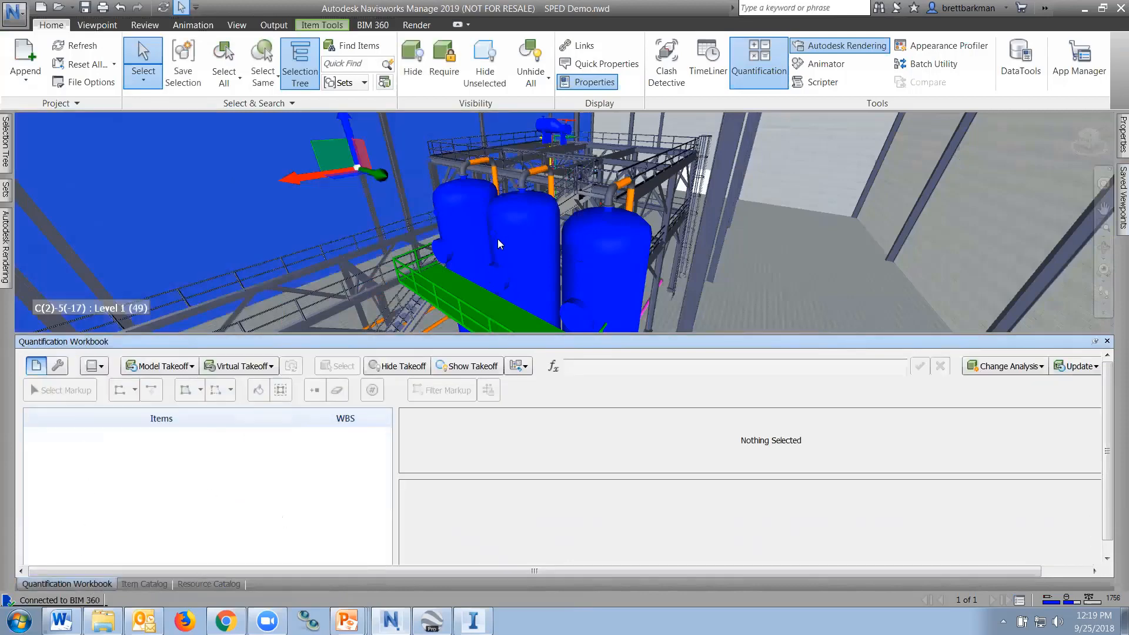
pyautogui.press('Escape')
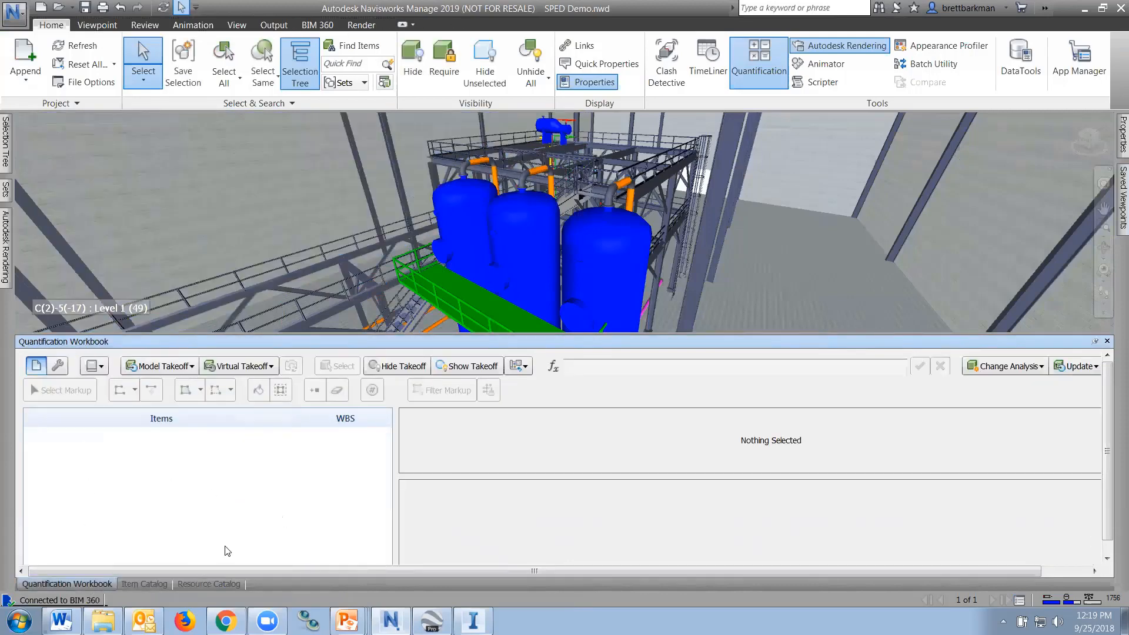
# Step: Create a new group named Equipment in the Item Catalog
pyautogui.click(145, 584)
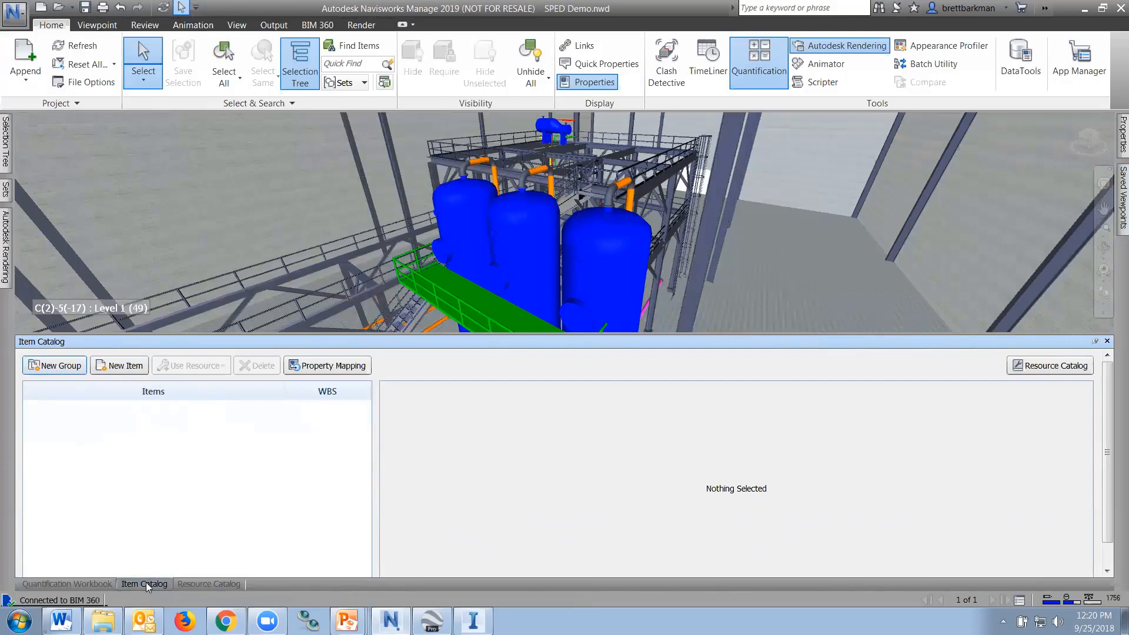
pyautogui.click(59, 366)
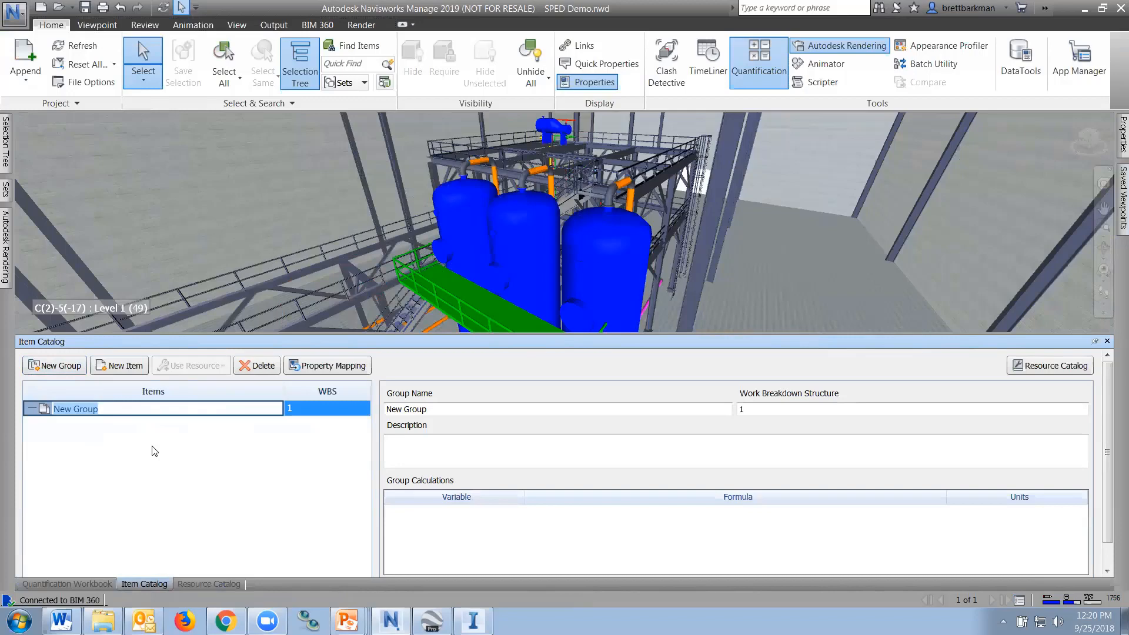
pyautogui.write('Equipment')
pyautogui.press('Return')
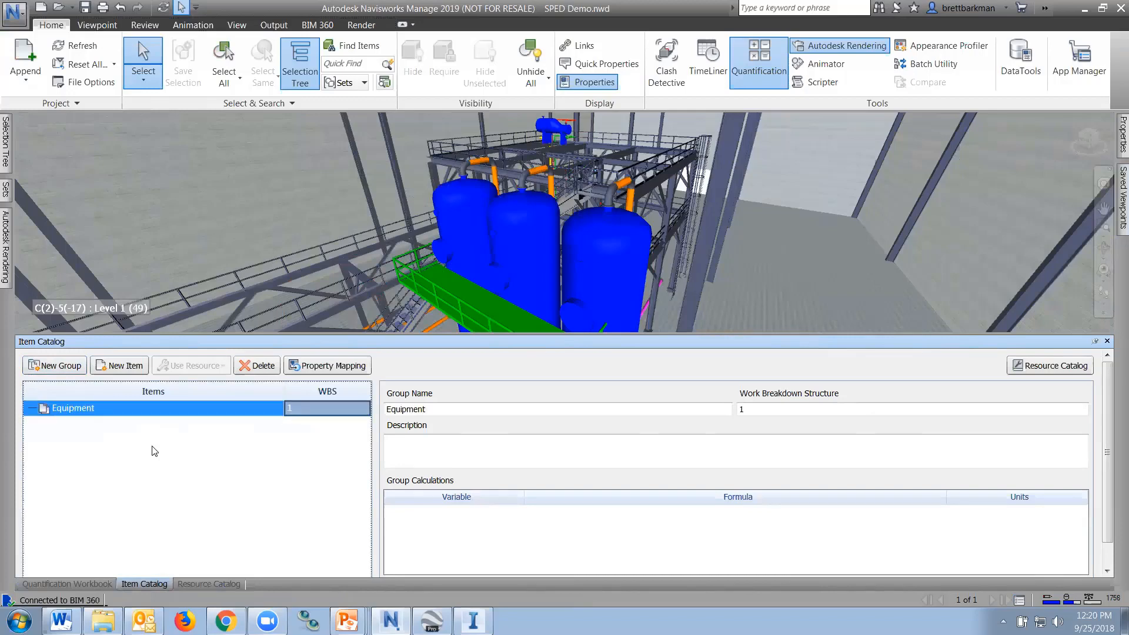
# Step: Add an item named Tanks under the Equipment group, and select the group again
pyautogui.click(124, 367)
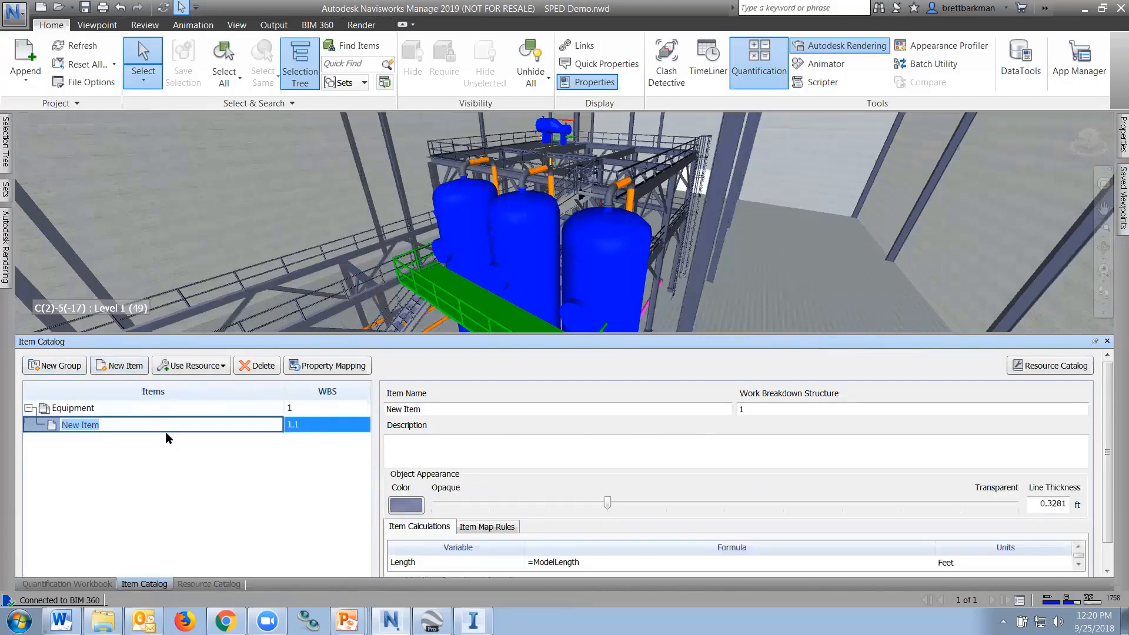
pyautogui.write('Tanks')
pyautogui.press('Return')
pyautogui.click(80, 407)
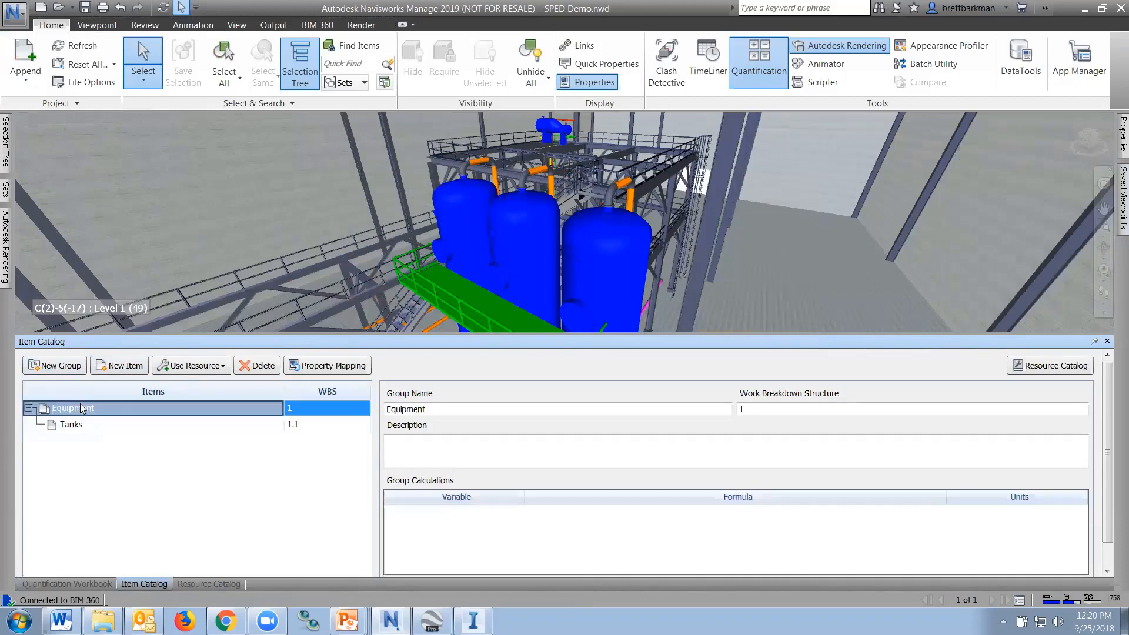
# Step: Add two items named Pumps and Heat Exchangers under the Equipment group
pyautogui.click(121, 365)
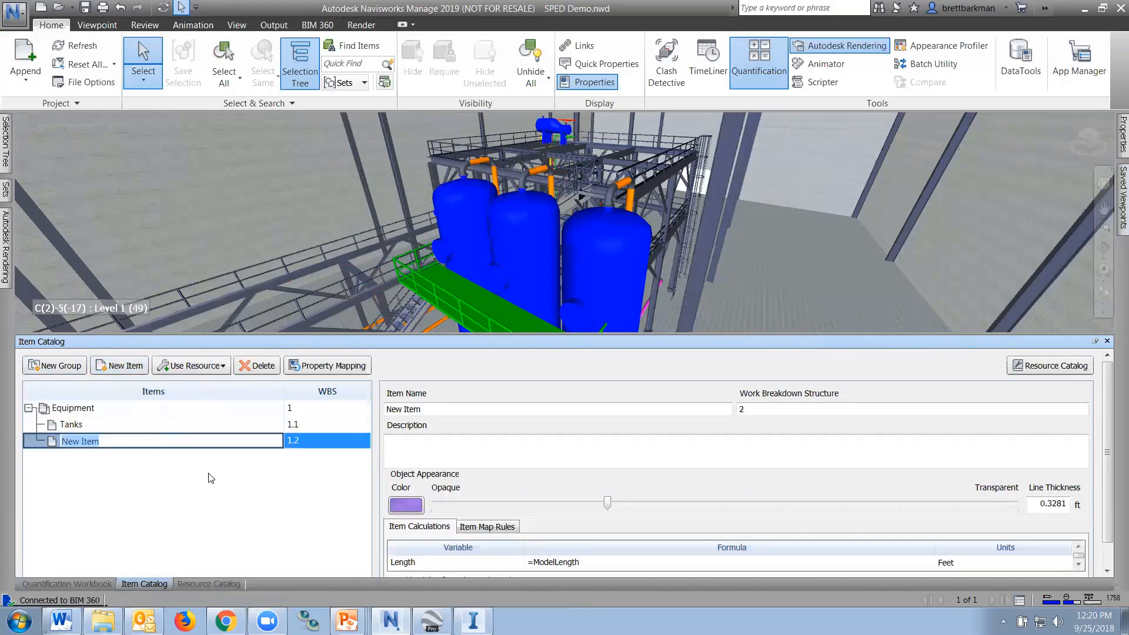
pyautogui.write('Pumps')
pyautogui.press('Return')
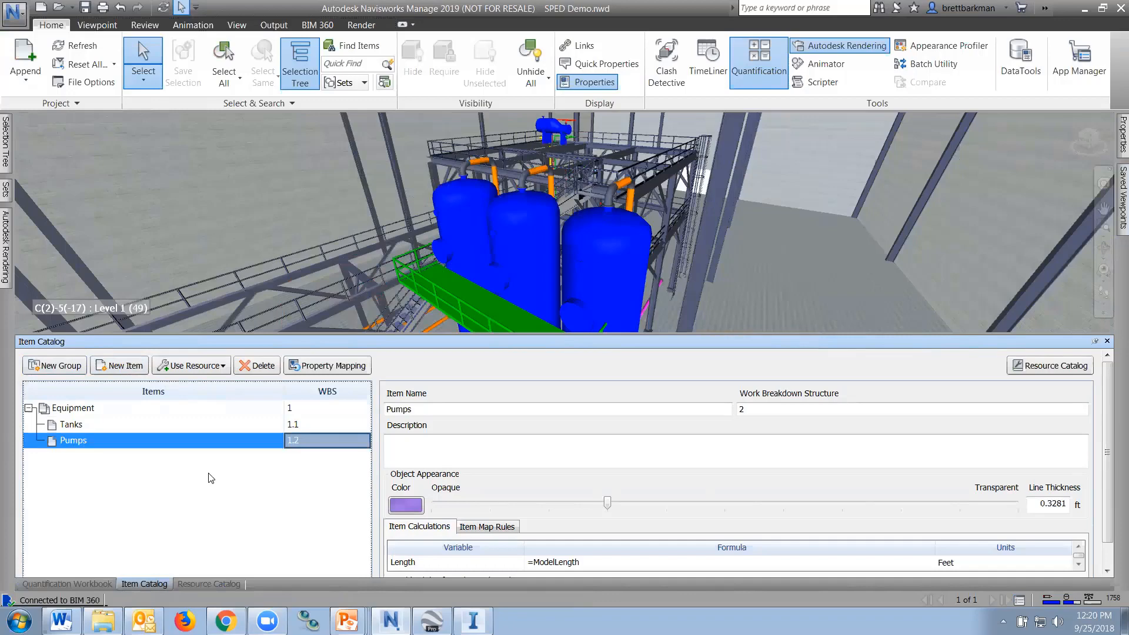
pyautogui.click(72, 408)
pyautogui.click(126, 366)
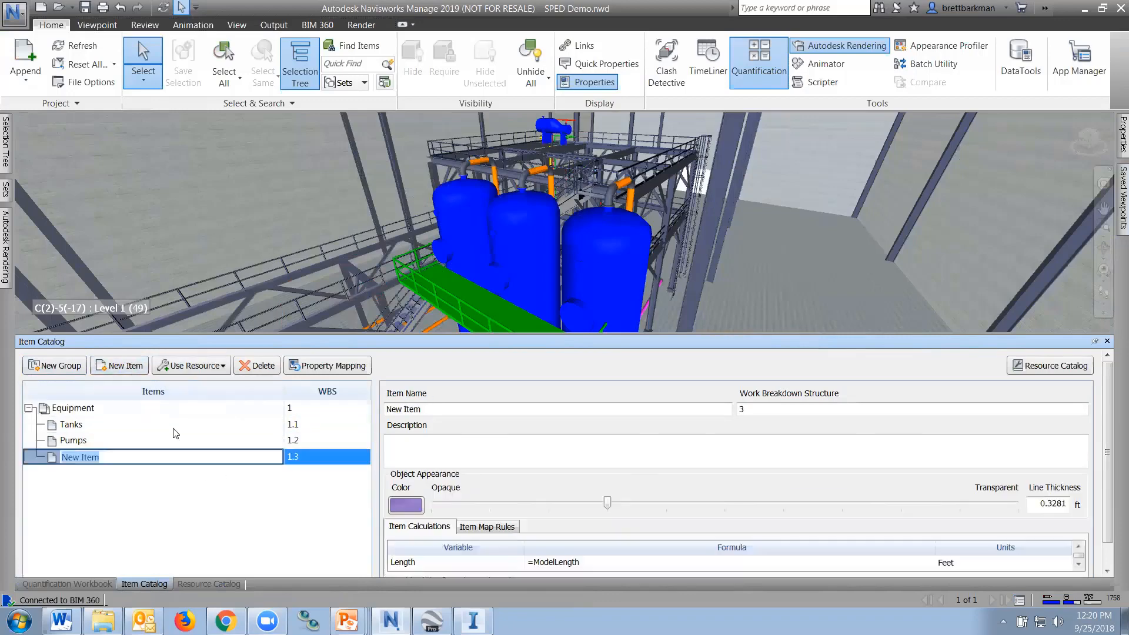
pyautogui.write('Hea')
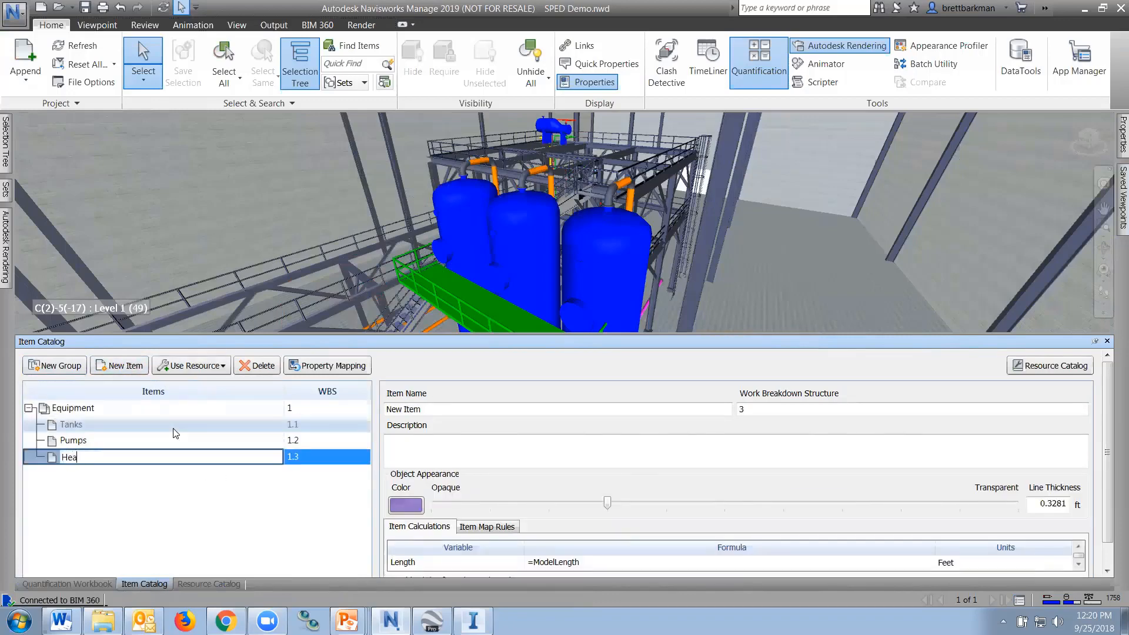
pyautogui.write('t Exchanges')
pyautogui.write('s')
pyautogui.press('Return')
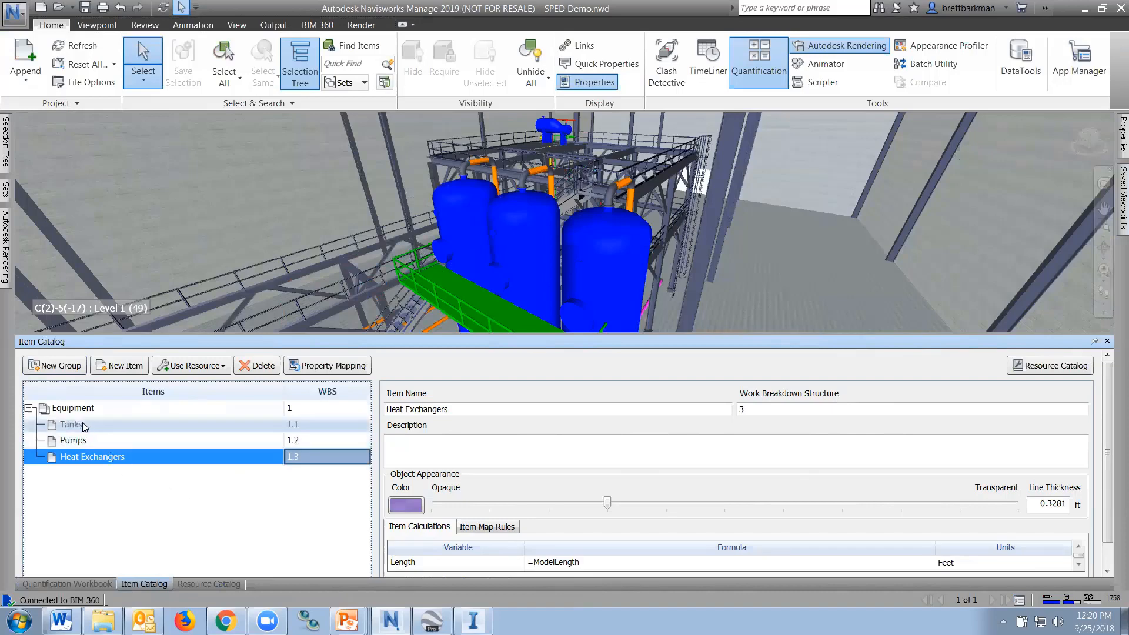
# Step: Review the settings of the Tanks, Pumps and Heat Exchangers items, and view the Equipment group in the Quantification Workbook
pyautogui.click(129, 423)
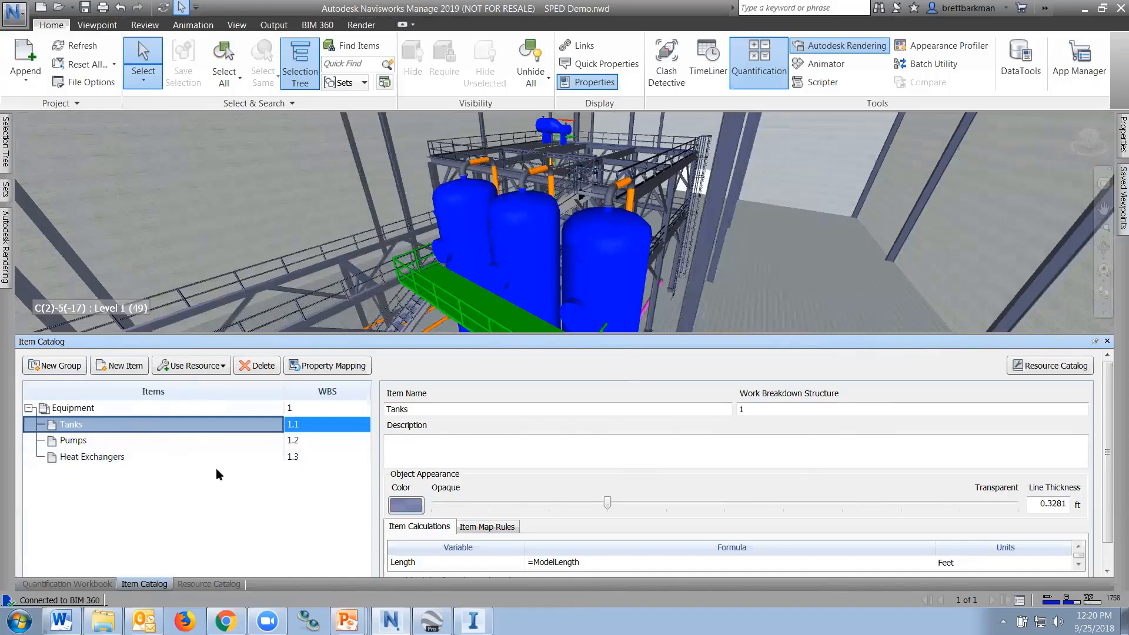
pyautogui.click(180, 436)
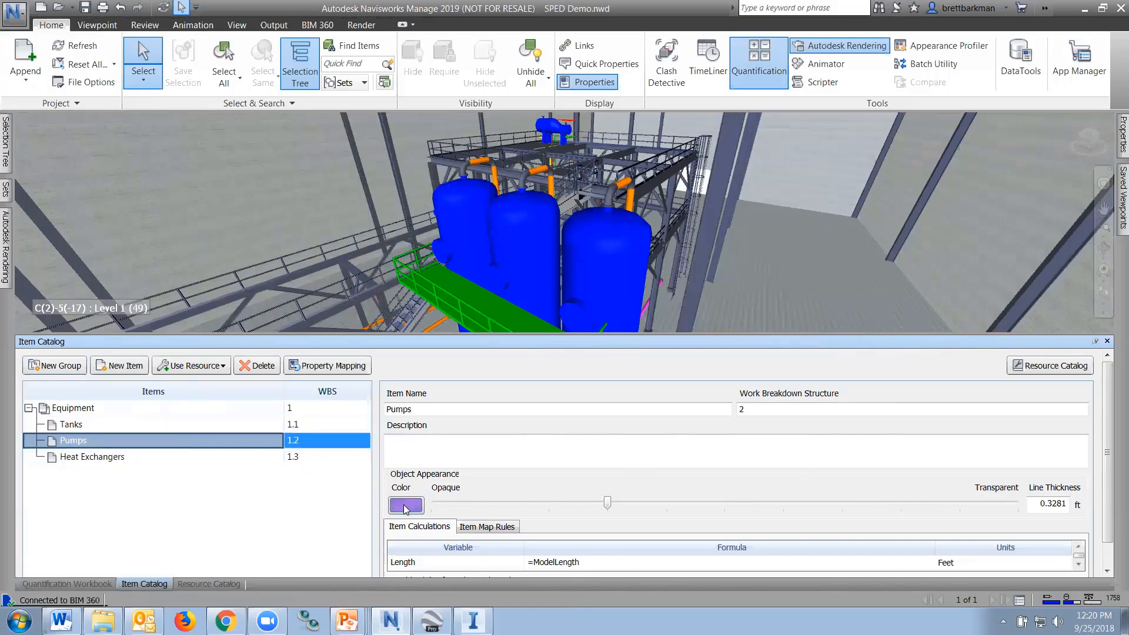
pyautogui.click(163, 459)
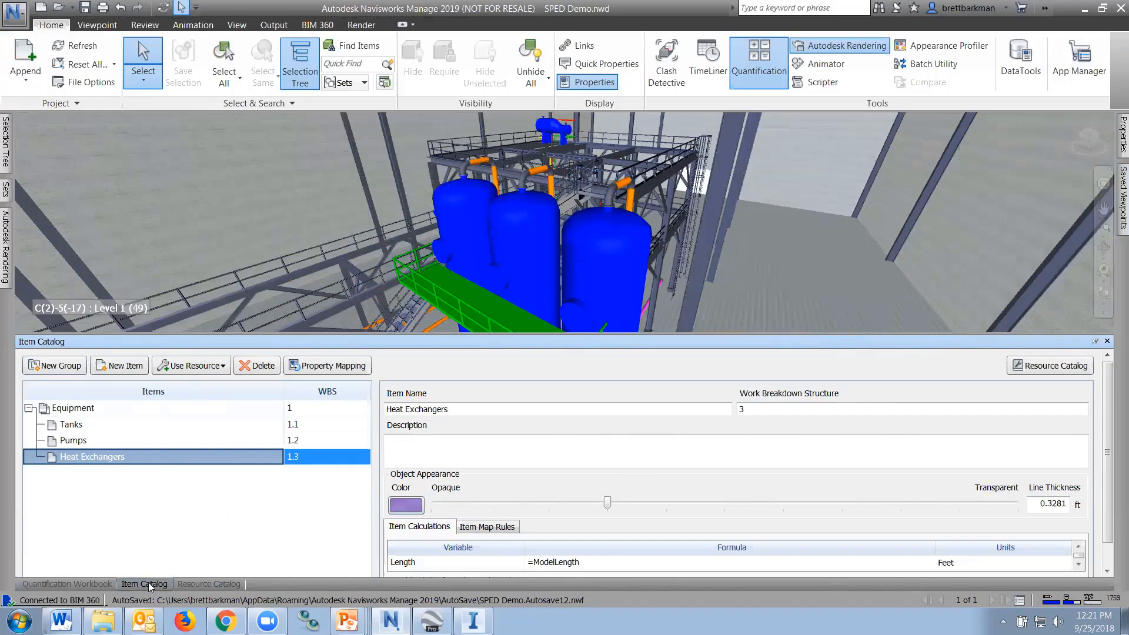
pyautogui.click(67, 583)
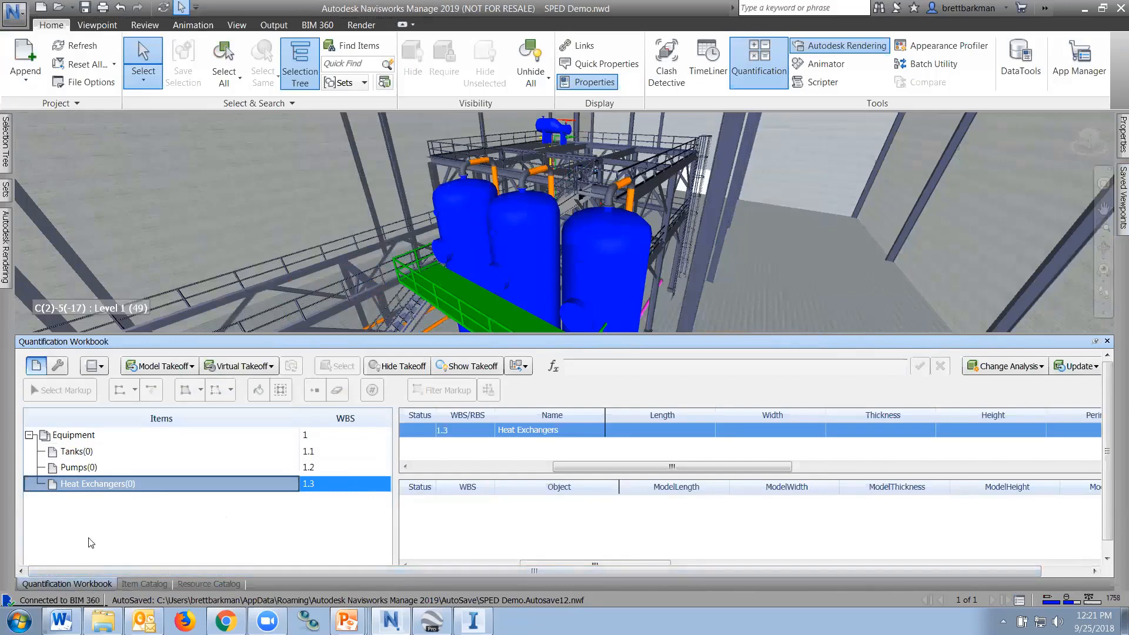
# Step: Return to the Item Catalog, collapse the Equipment group, and create a new top-level group named Piping
pyautogui.click(143, 582)
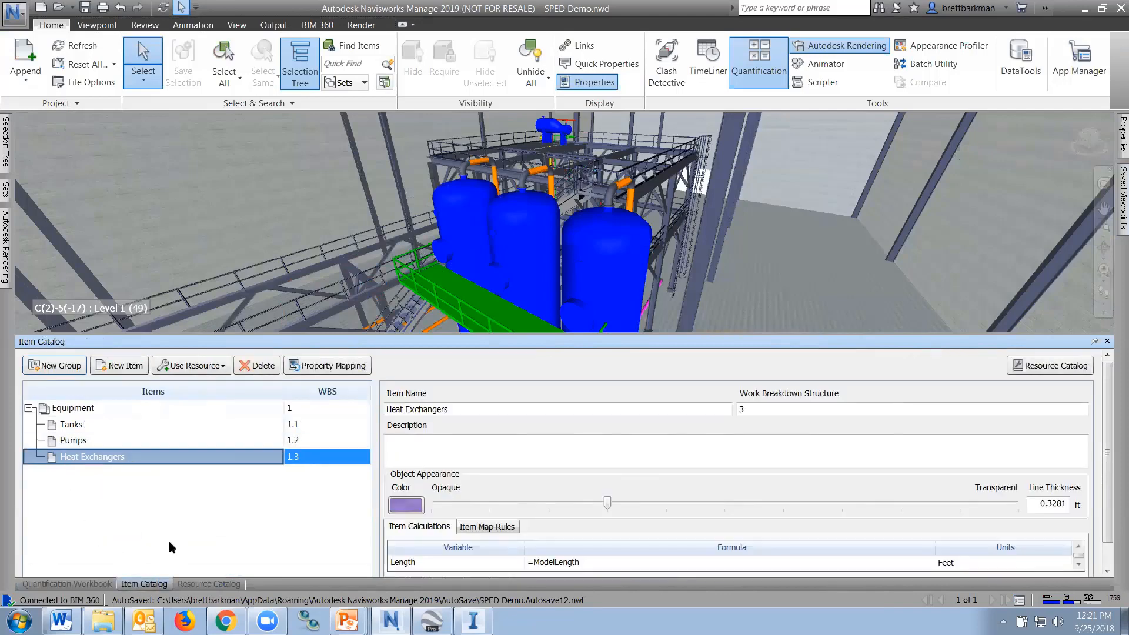
pyautogui.click(29, 409)
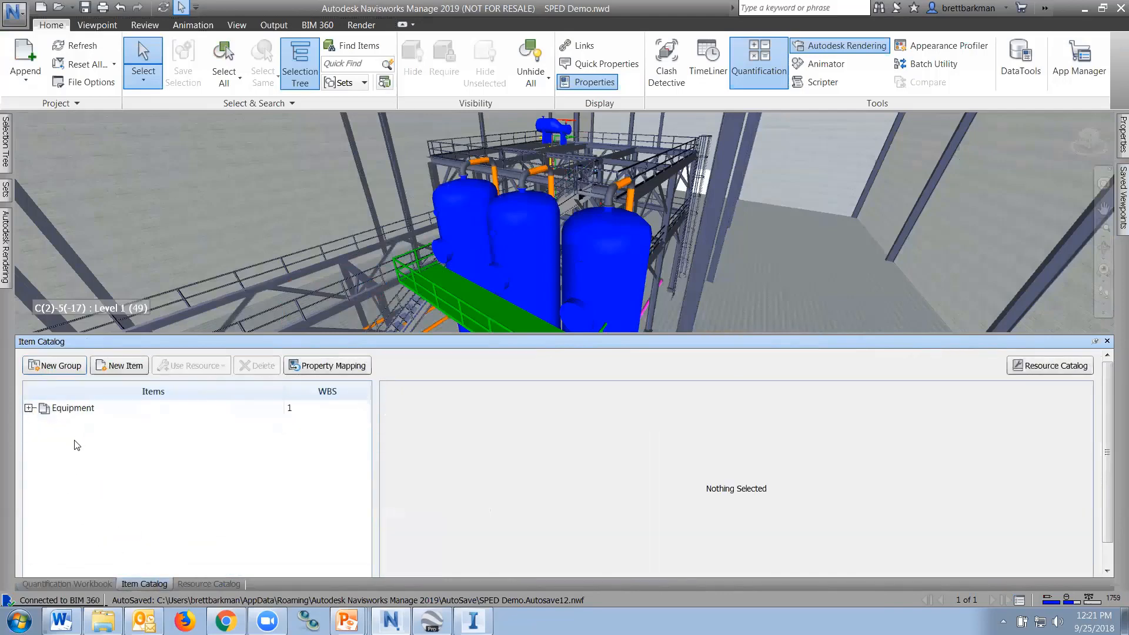
pyautogui.click(61, 367)
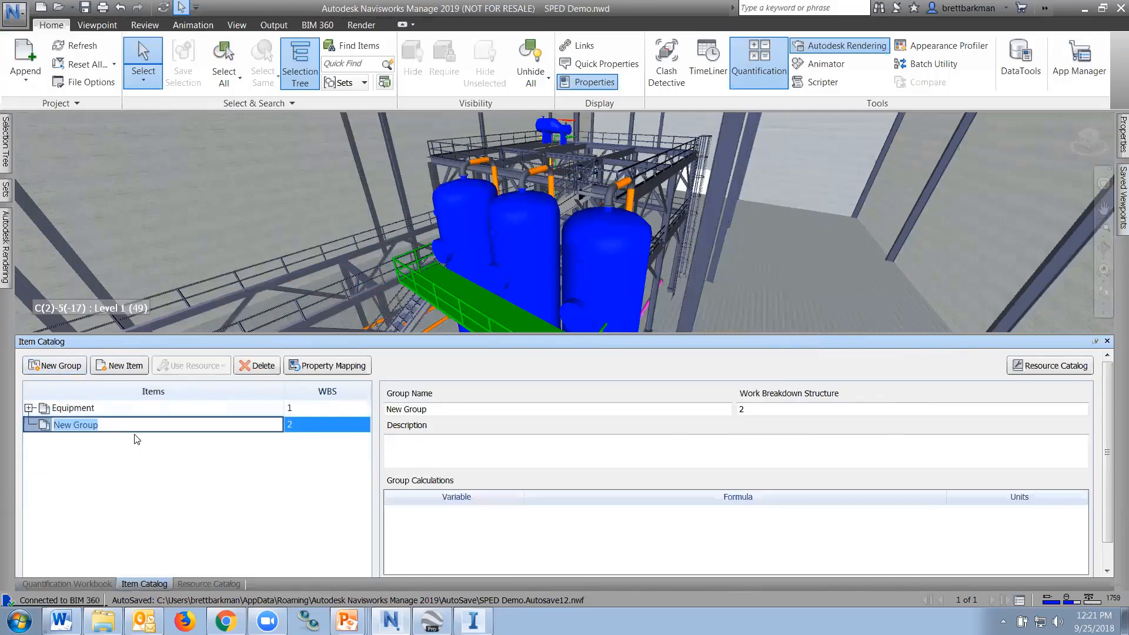
pyautogui.write('Piping')
pyautogui.press('Return')
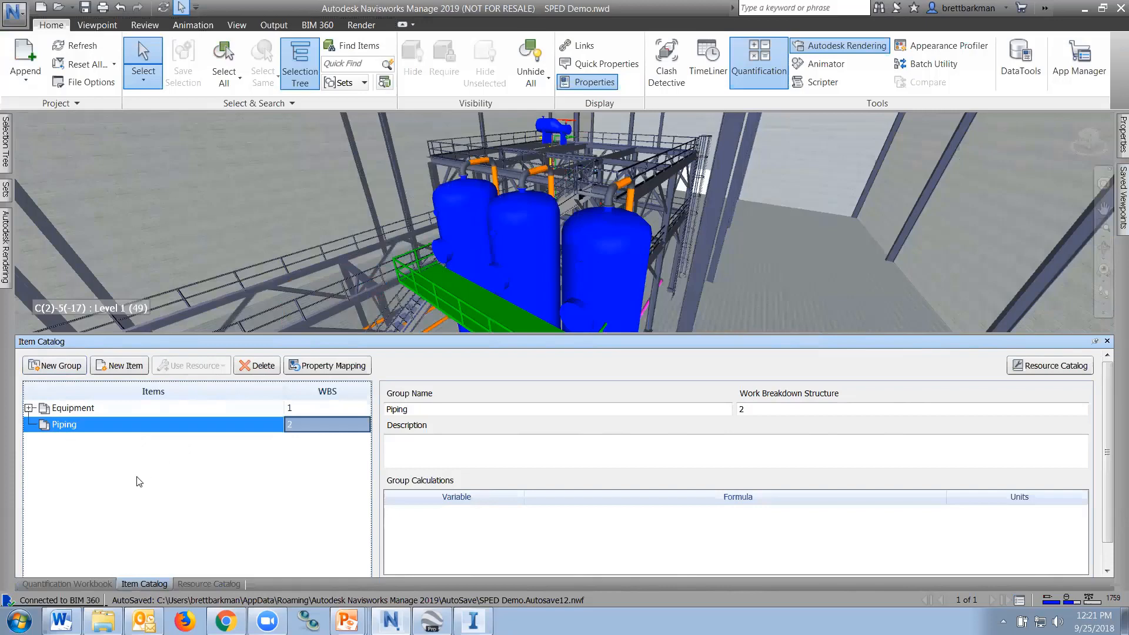
# Step: Add three items named 6", 8" and 10" under the Piping group, and collapse the group
pyautogui.click(122, 365)
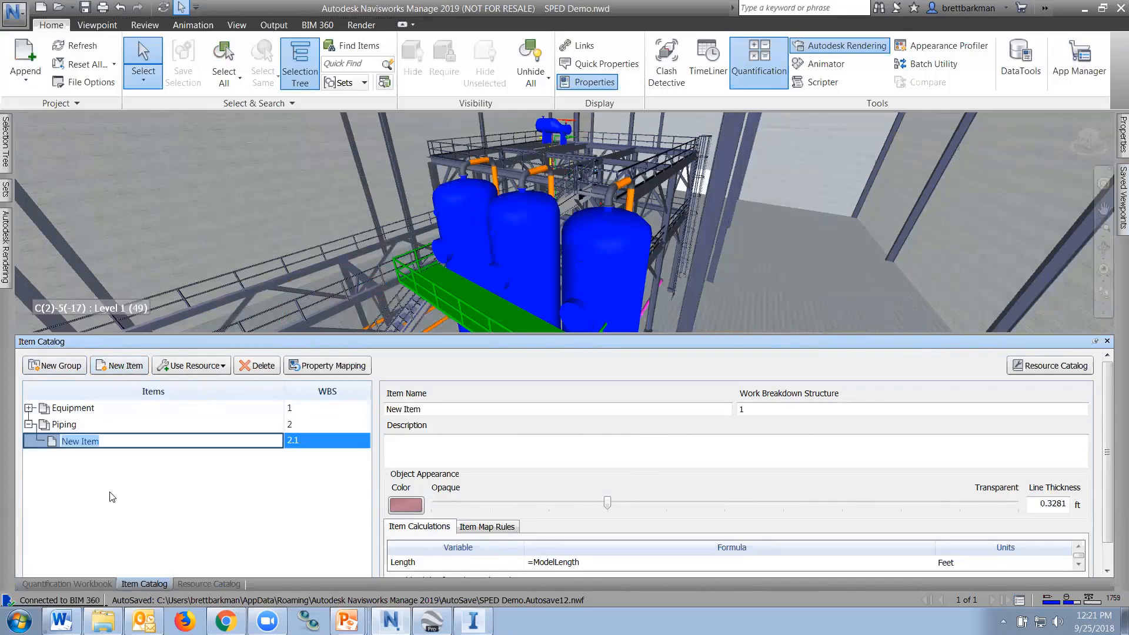
pyautogui.write('6"')
pyautogui.press('Return')
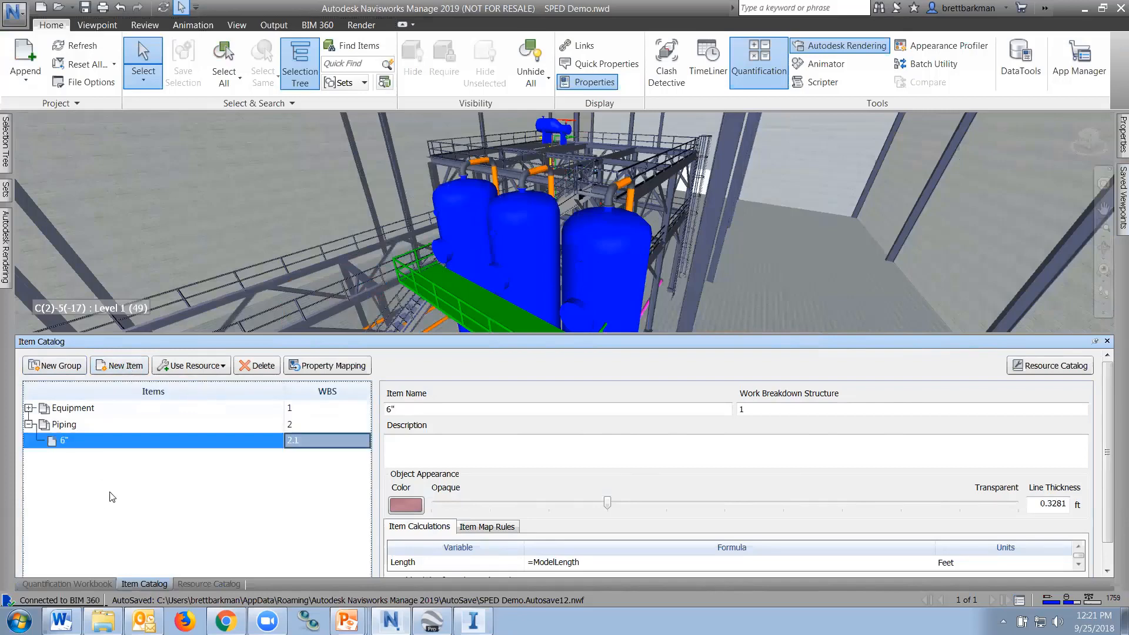
pyautogui.click(81, 425)
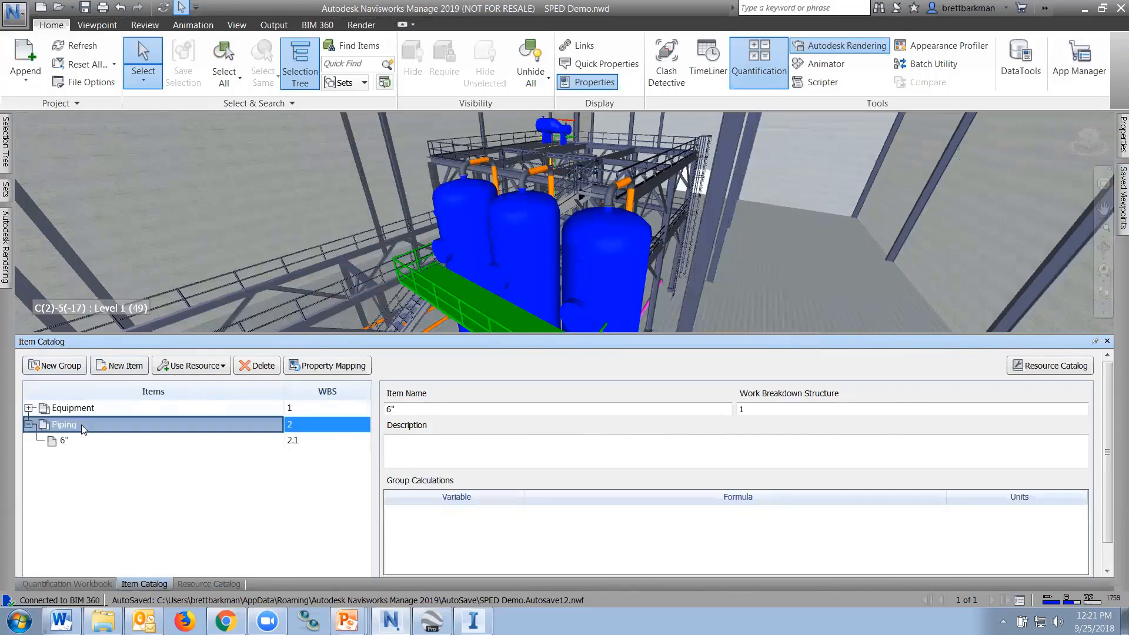
pyautogui.click(121, 366)
pyautogui.write('8"')
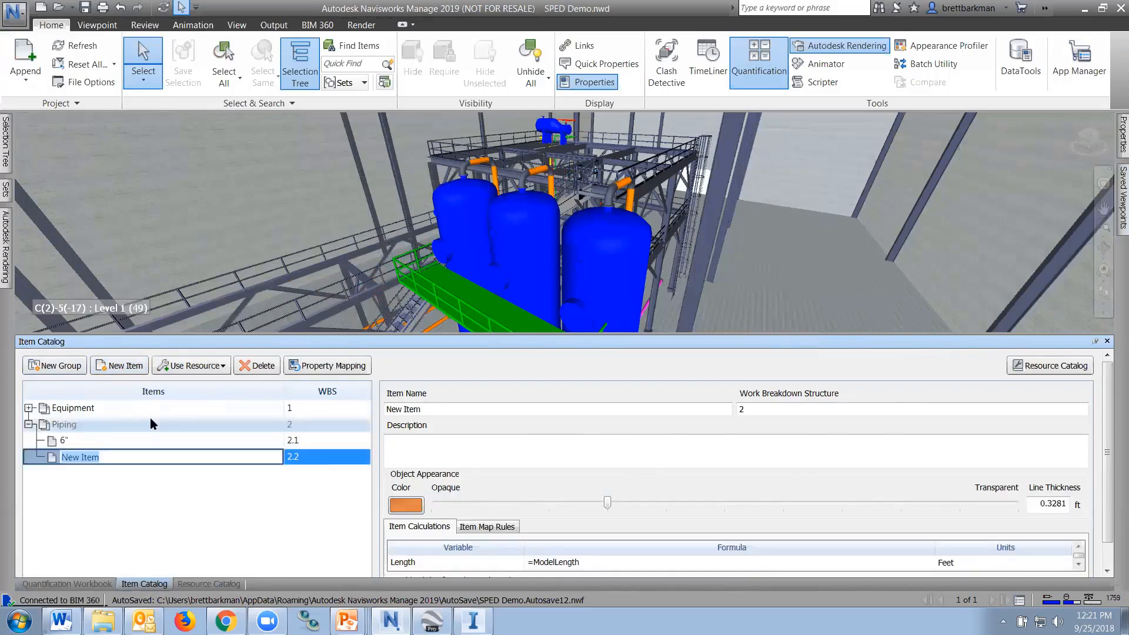
pyautogui.press('Return')
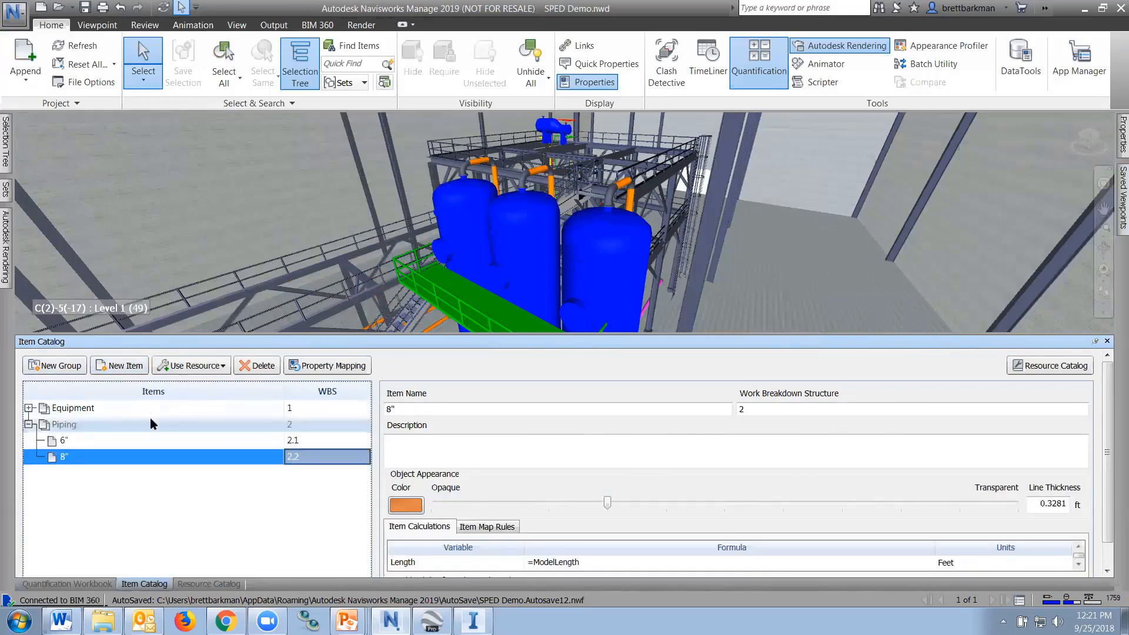
pyautogui.click(125, 367)
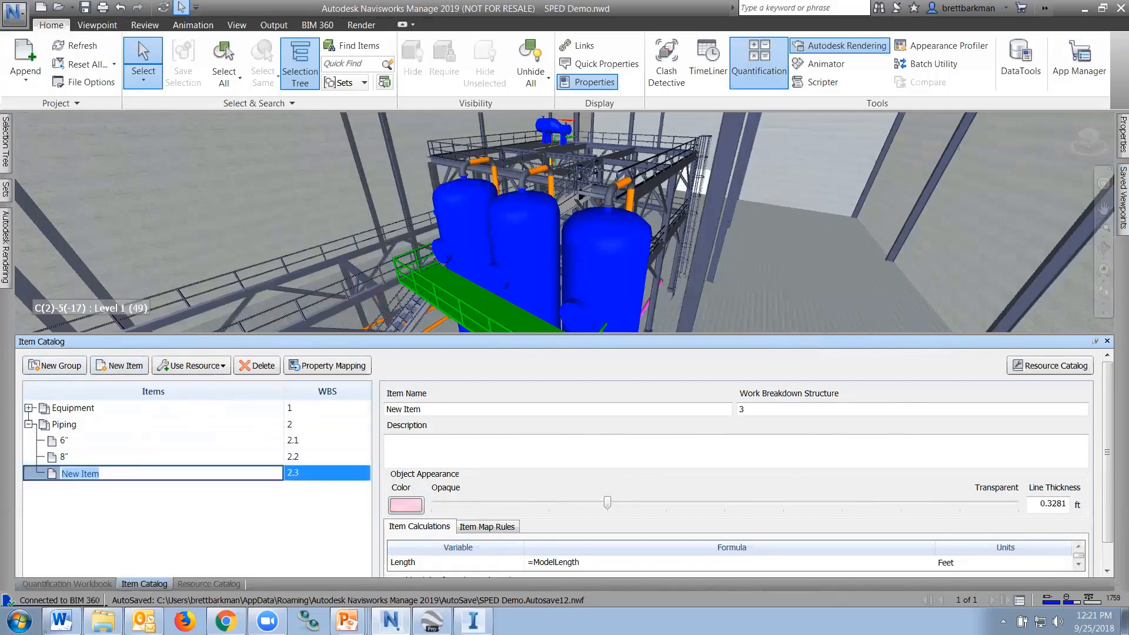
pyautogui.write('10"')
pyautogui.press('Return')
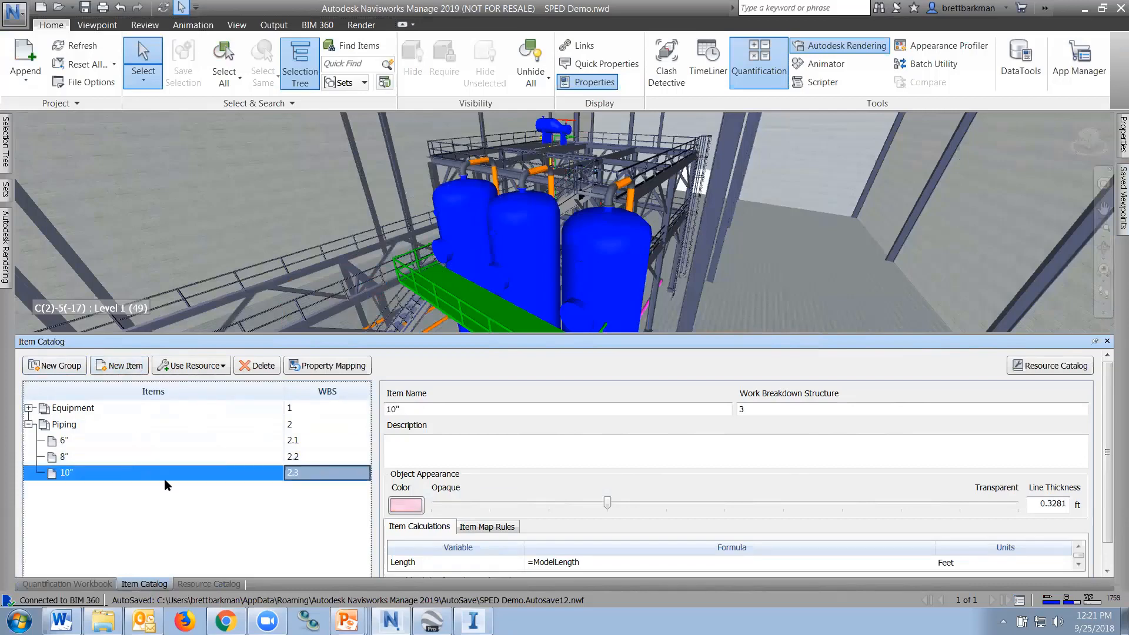
pyautogui.click(29, 426)
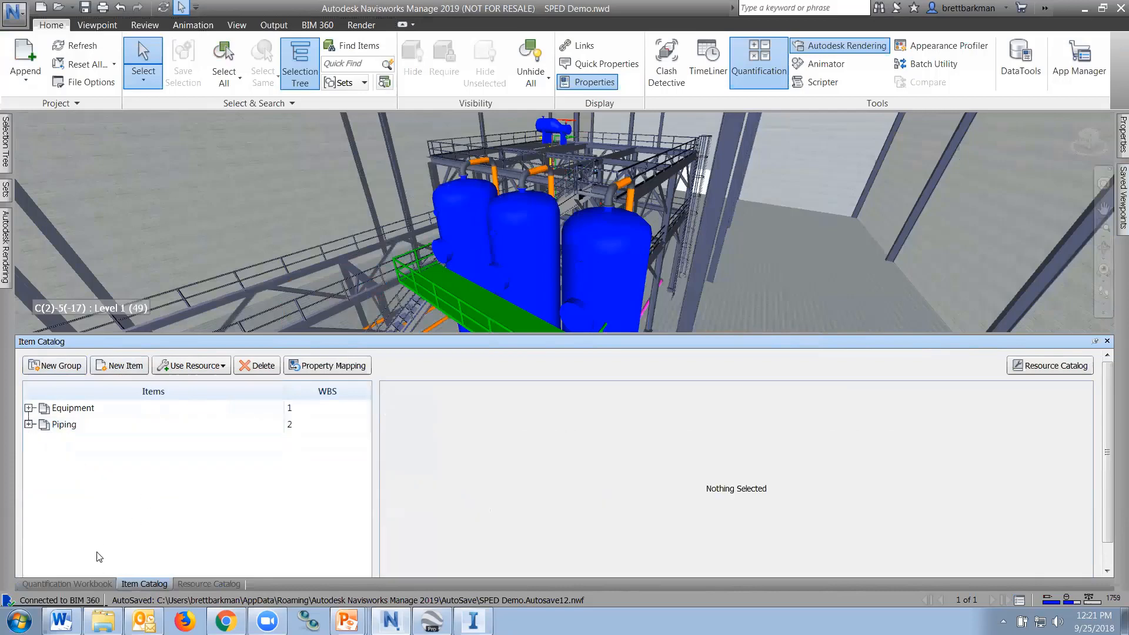
# Step: Select the three large blue tanks in the model and take them off to the Tanks item in the Quantification Workbook
pyautogui.click(96, 583)
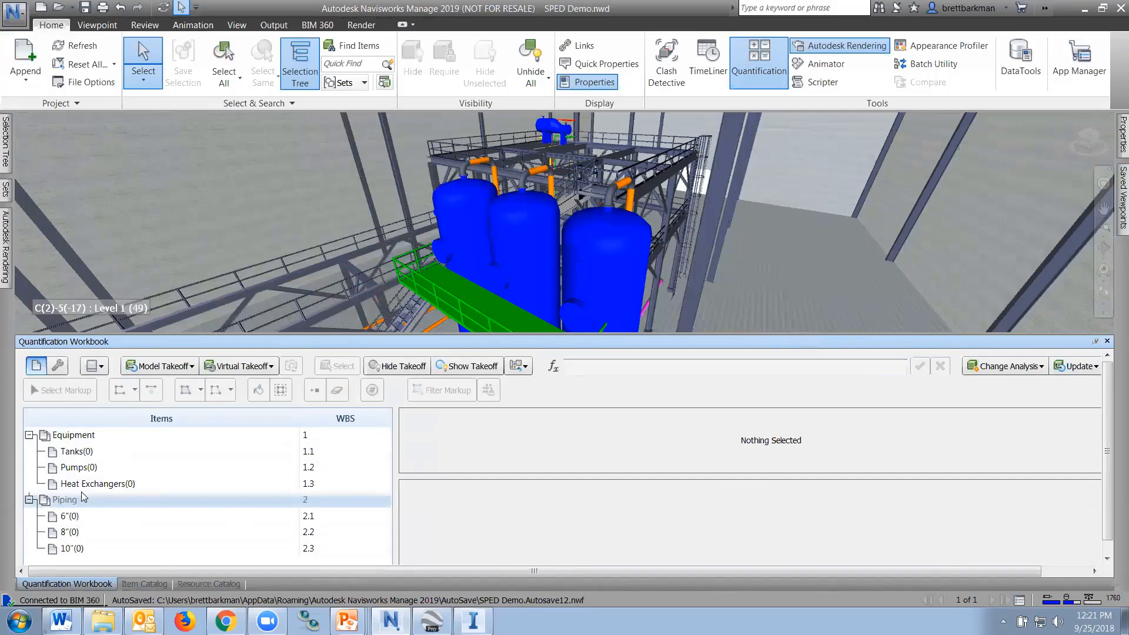
pyautogui.click(147, 452)
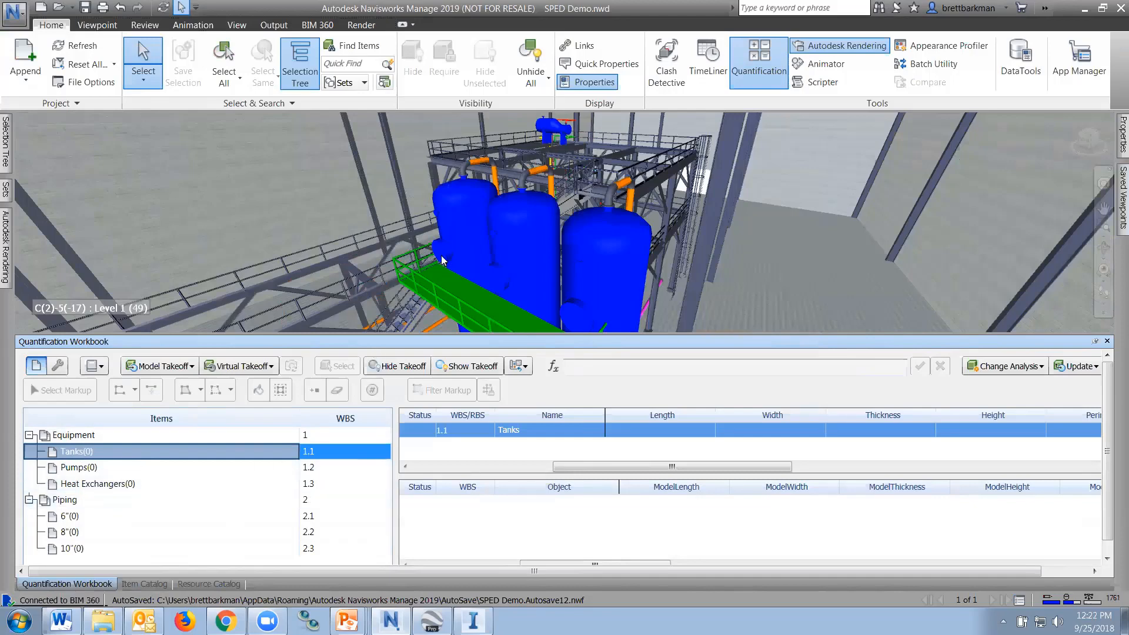
pyautogui.click(464, 219)
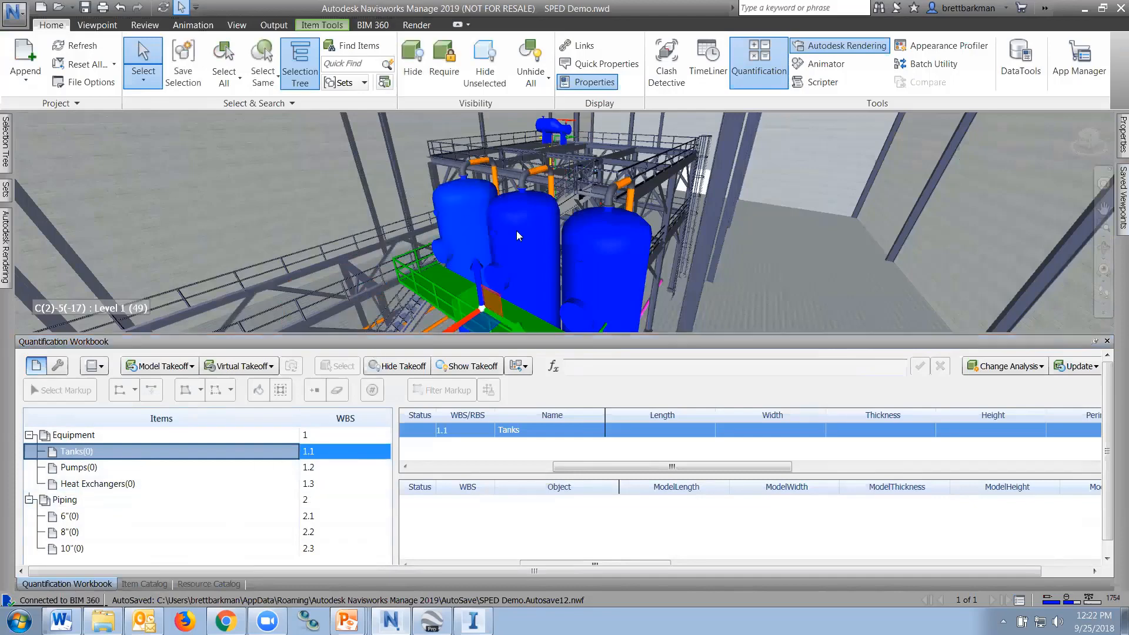
pyautogui.click(534, 244)
pyautogui.keyDown('ctrl'); pyautogui.click(603, 262); pyautogui.keyUp('ctrl')
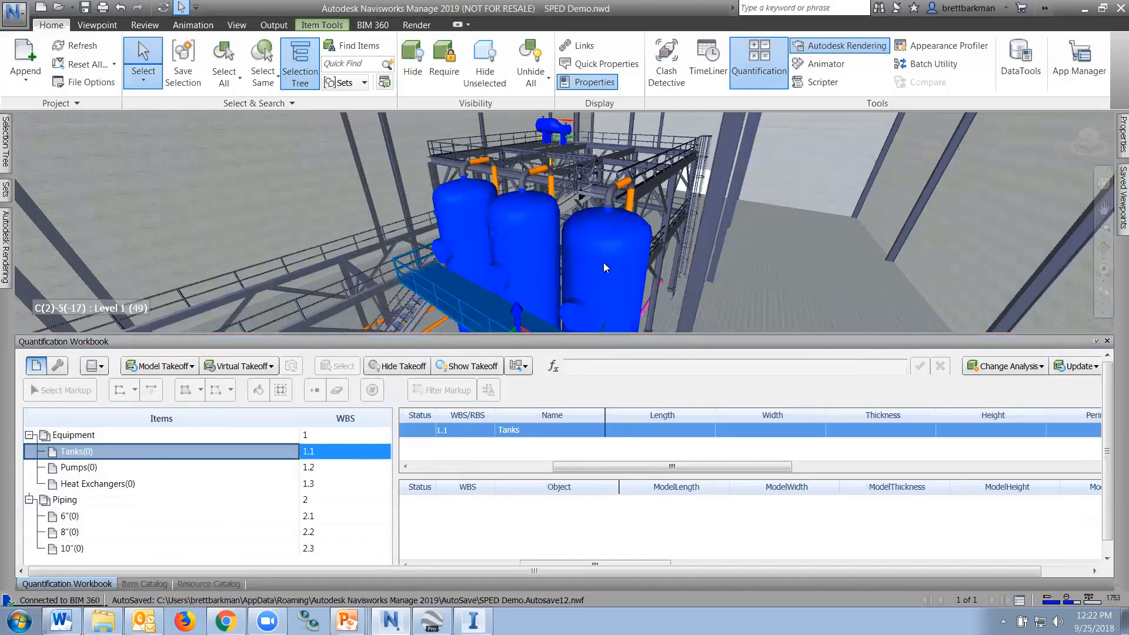
pyautogui.rightClick(521, 234)
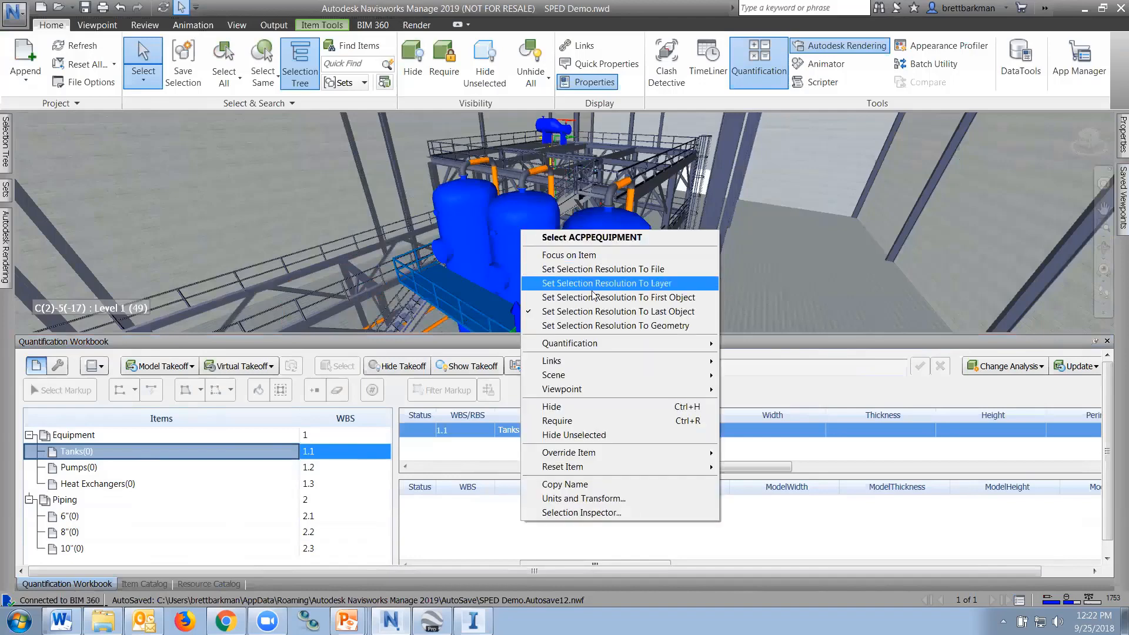
pyautogui.moveTo(587, 343)
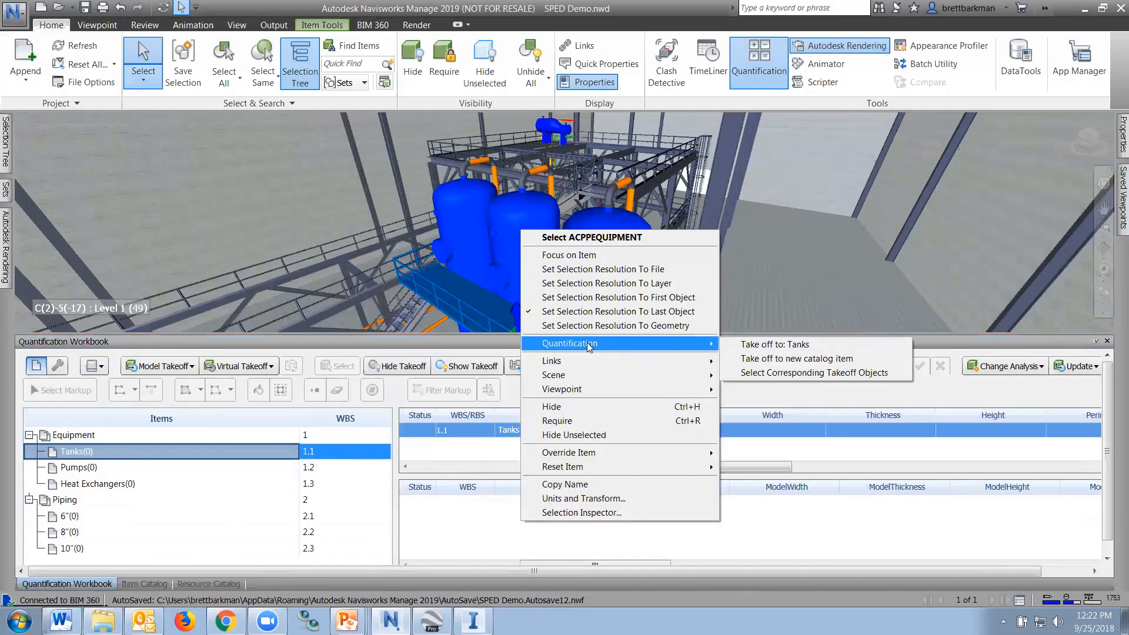
pyautogui.click(807, 347)
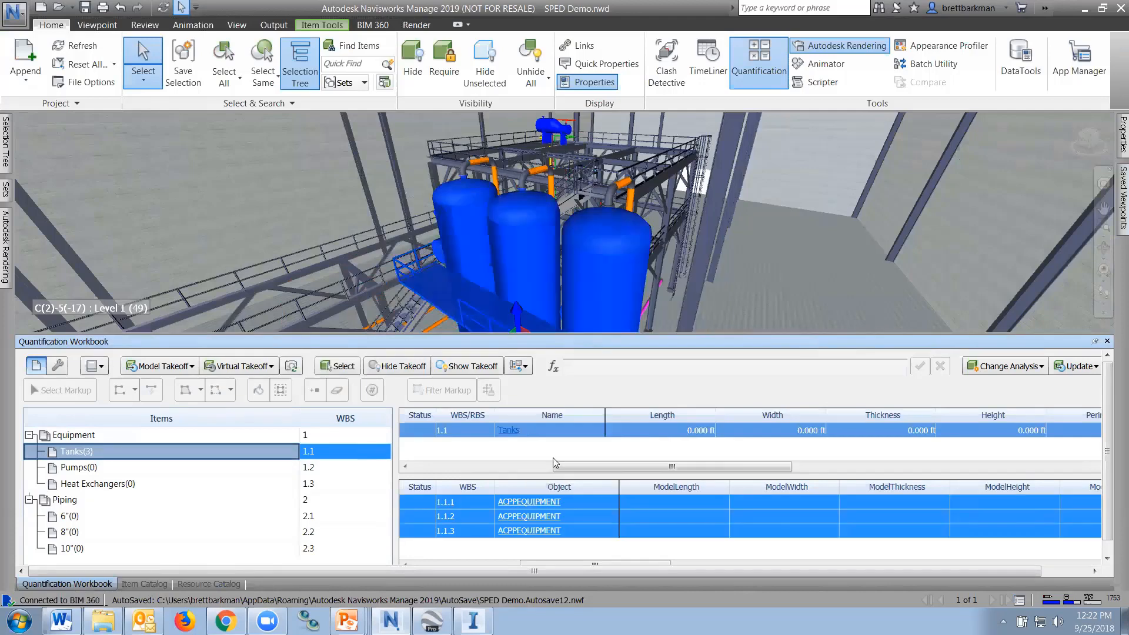
# Step: Examine the Tanks takeoff rows, locate the first object in the model, and review the remaining quantity columns through PrimaryQuantity
pyautogui.click(434, 506)
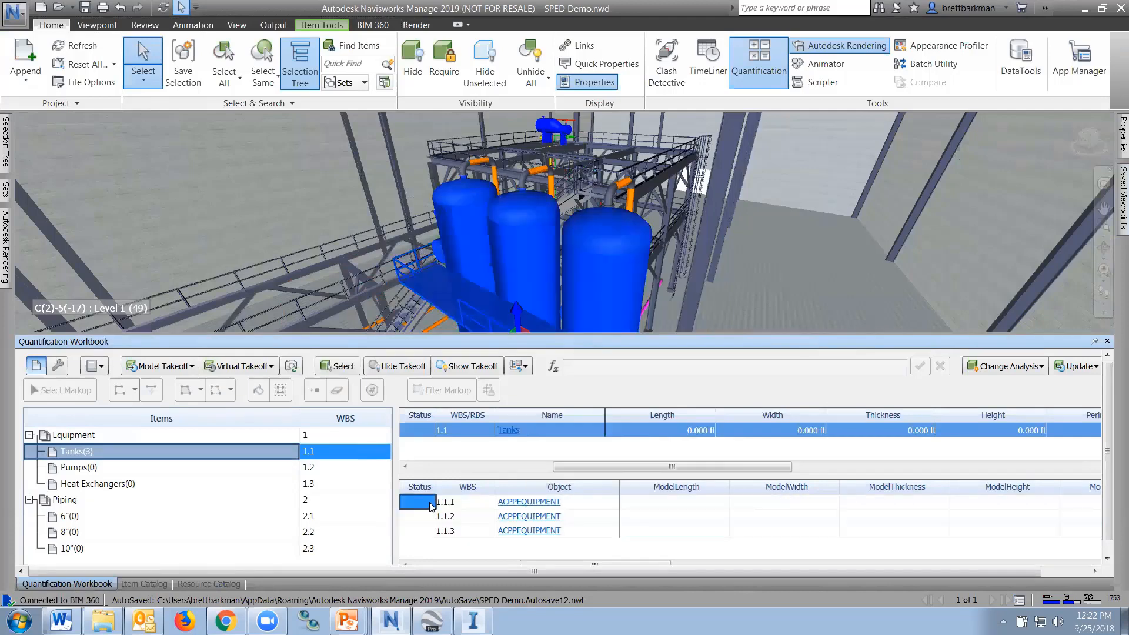
pyautogui.click(433, 517)
pyautogui.click(427, 533)
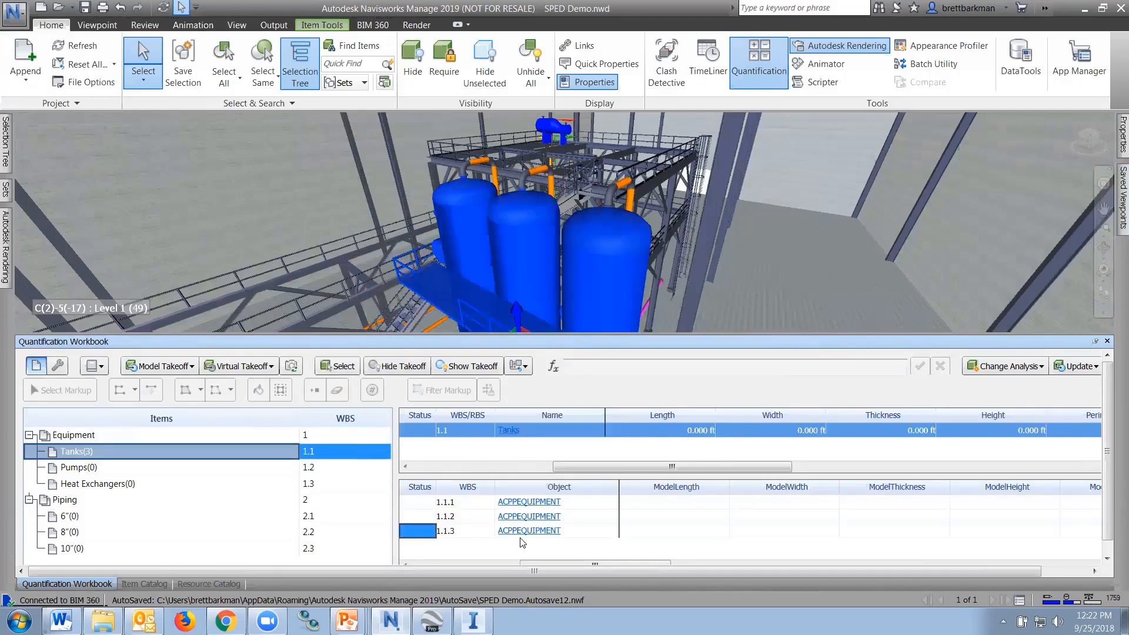
pyautogui.click(581, 507)
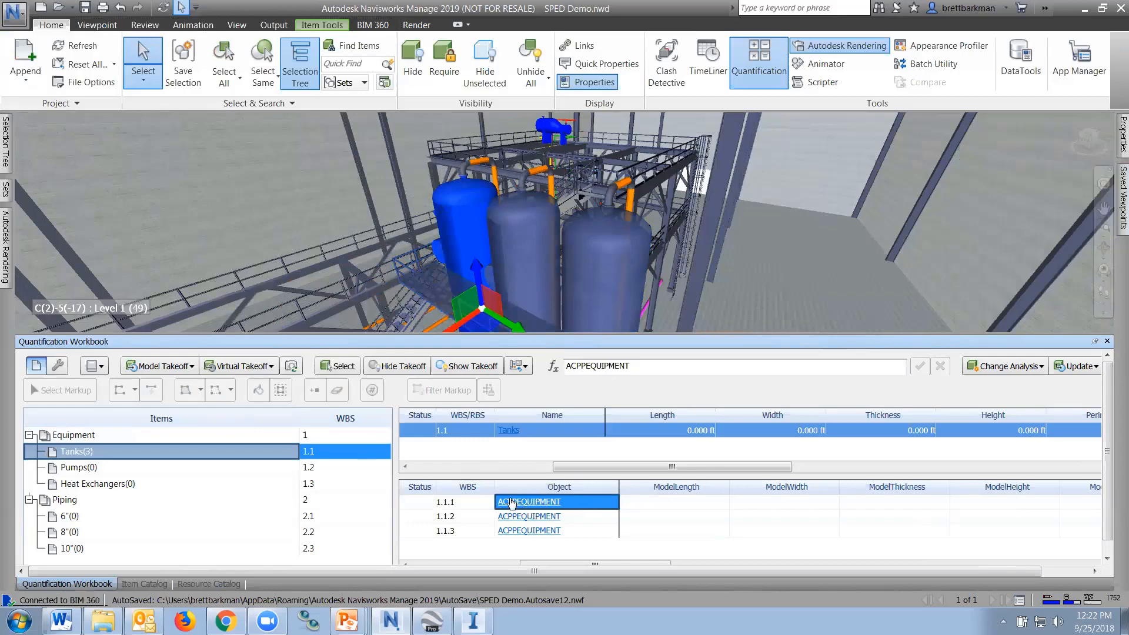
pyautogui.click(596, 522)
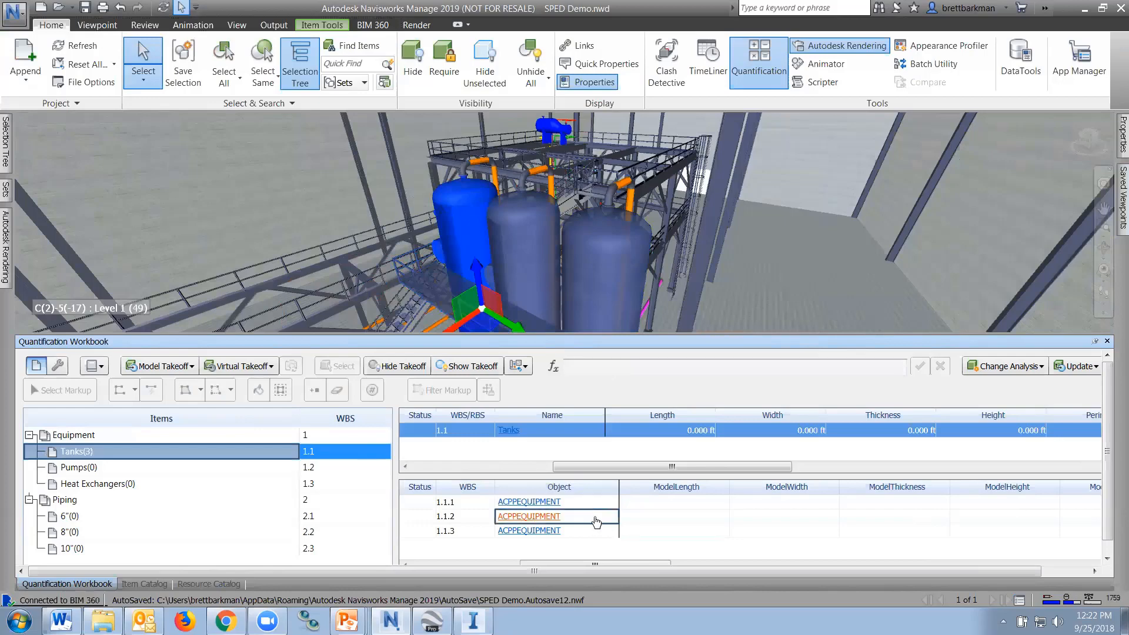
pyautogui.click(589, 504)
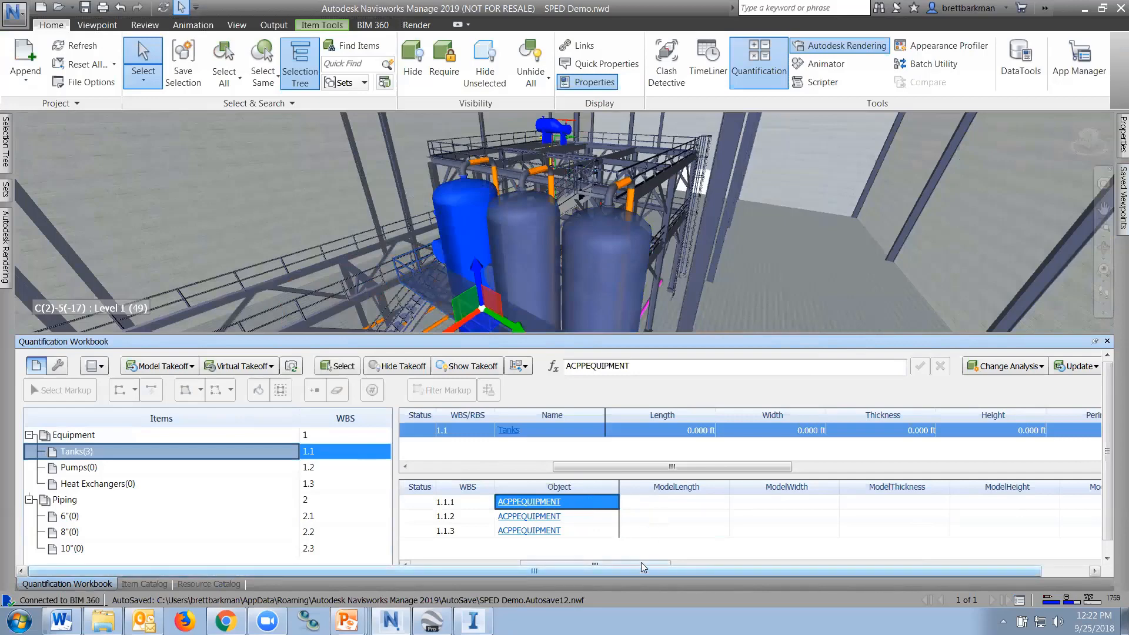
pyautogui.moveTo(641, 562); pyautogui.dragTo(807, 562)
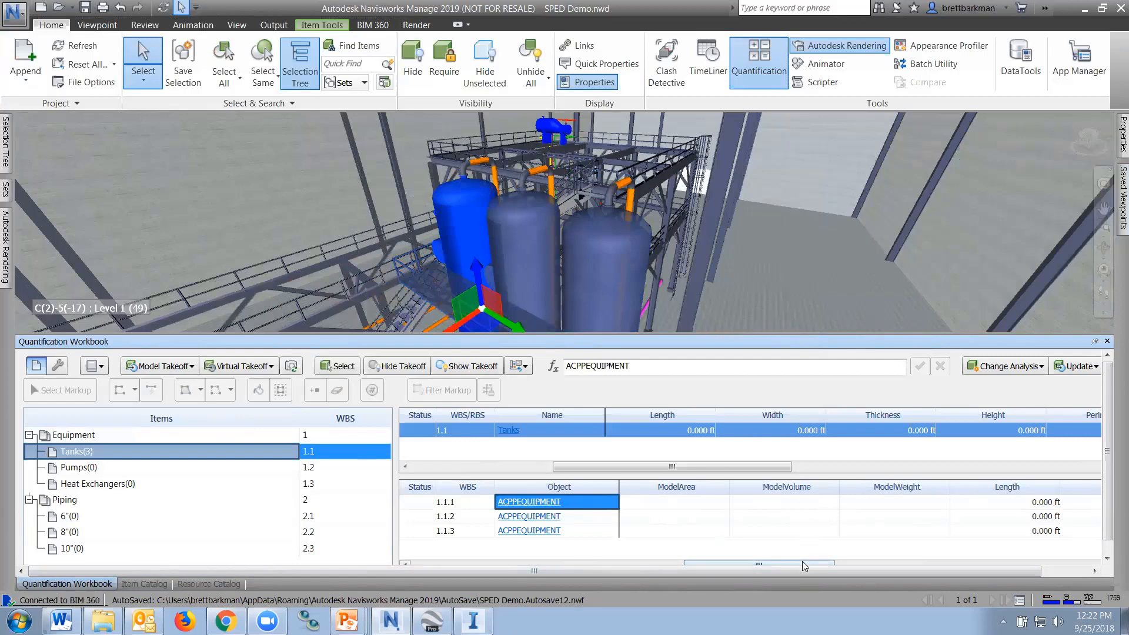
pyautogui.moveTo(807, 561); pyautogui.dragTo(1076, 573)
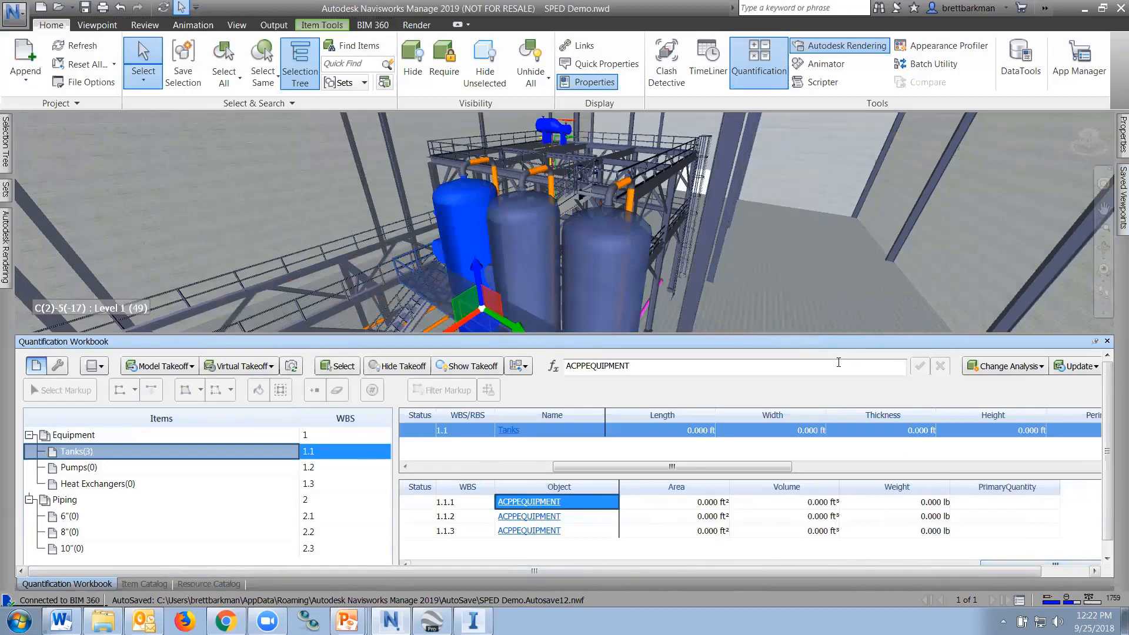
# Step: Enlarge the Quantification Workbook and examine the Tanks takeoff columns from ModelWeight across to PrimaryQuantity
pyautogui.moveTo(784, 336); pyautogui.dragTo(776, 275)
pyautogui.moveTo(999, 551); pyautogui.dragTo(802, 538)
pyautogui.click(765, 461)
pyautogui.click(689, 461)
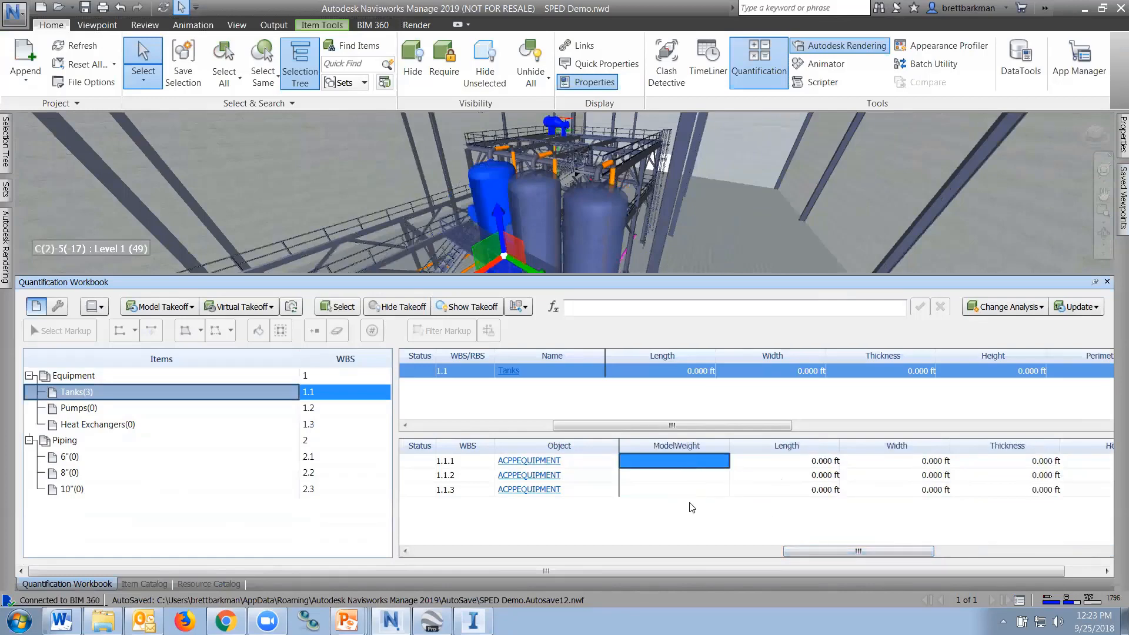
pyautogui.moveTo(816, 548); pyautogui.dragTo(816, 584)
pyautogui.moveTo(852, 550); pyautogui.dragTo(1027, 572)
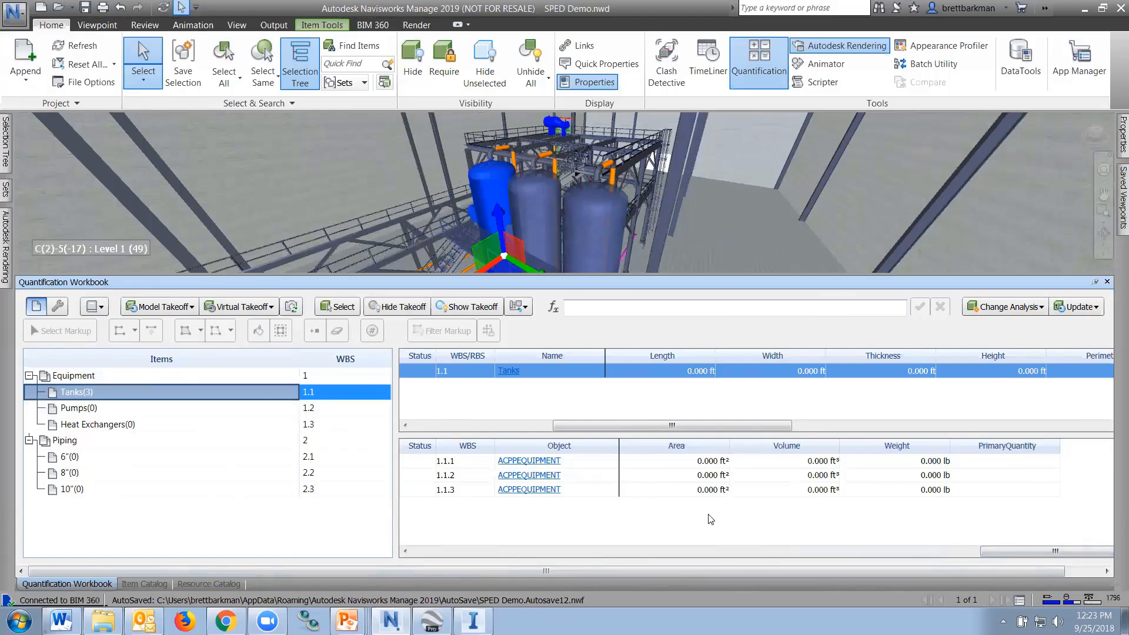
pyautogui.click(856, 534)
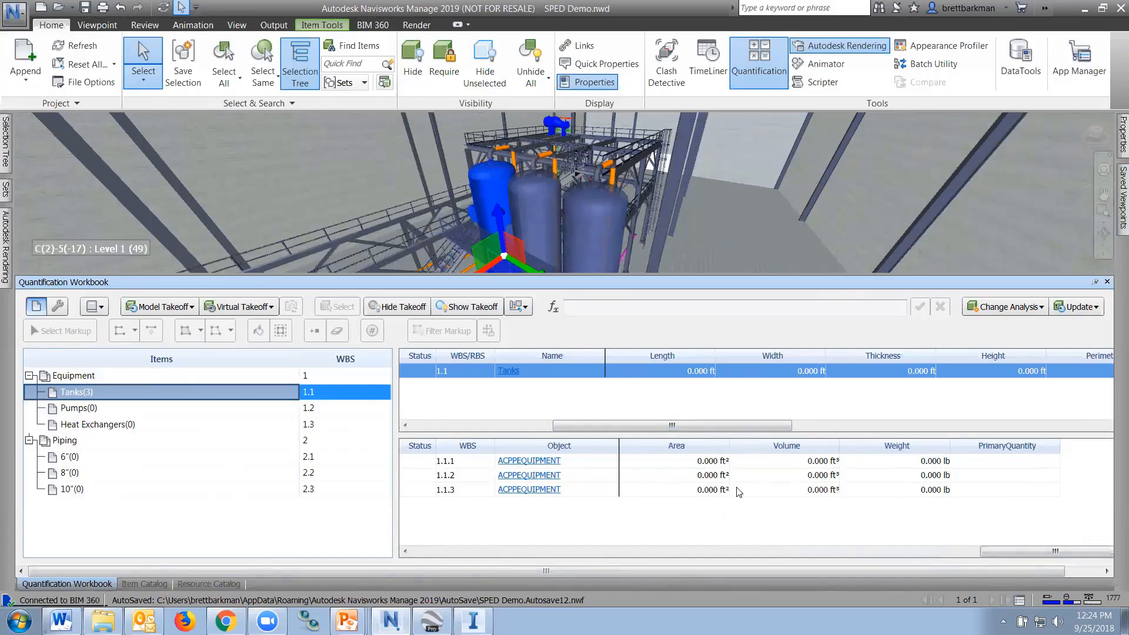
# Step: Set the Weight of each of the three Tanks takeoff objects, 1.1.1 to 1.1.3, to 1,000 lb
pyautogui.click(923, 463)
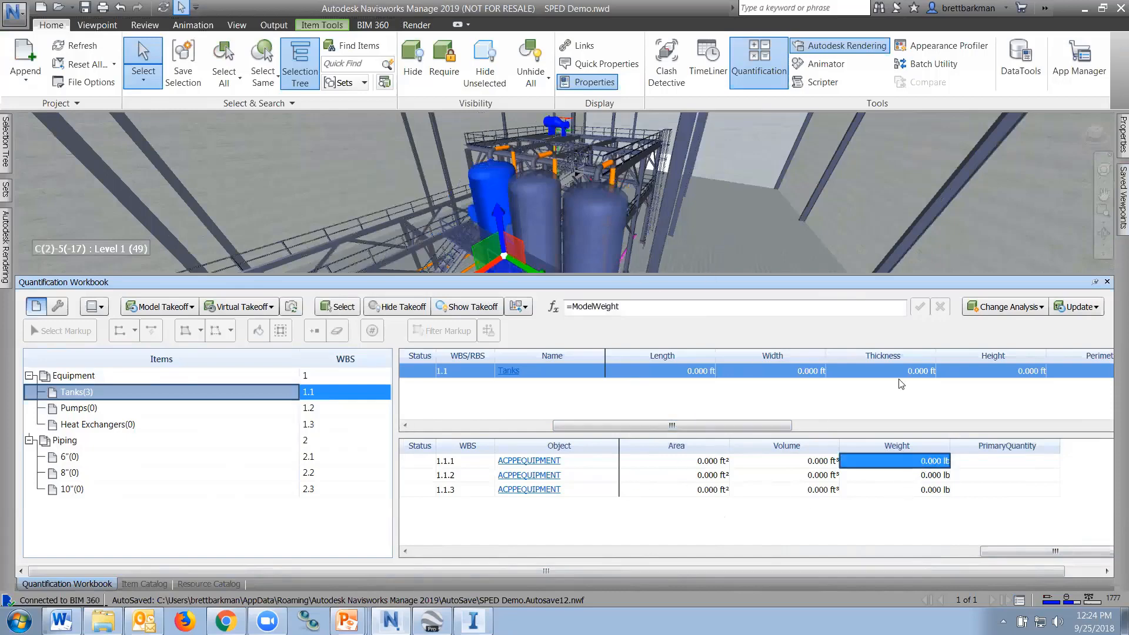
pyautogui.write('1')
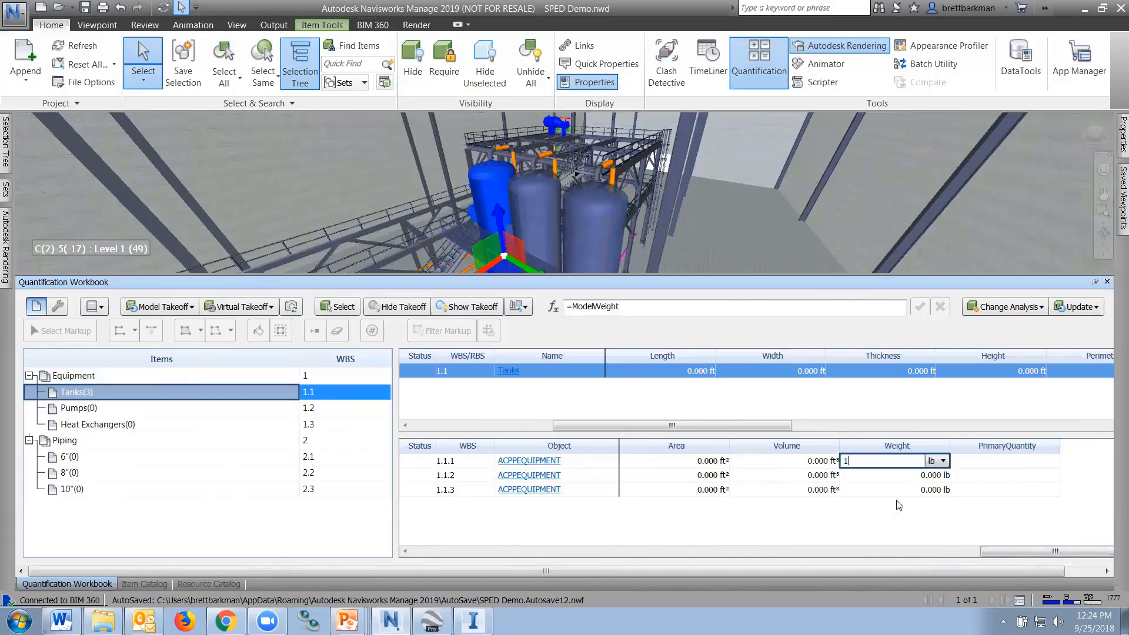
pyautogui.write(',000')
pyautogui.press('Tab')
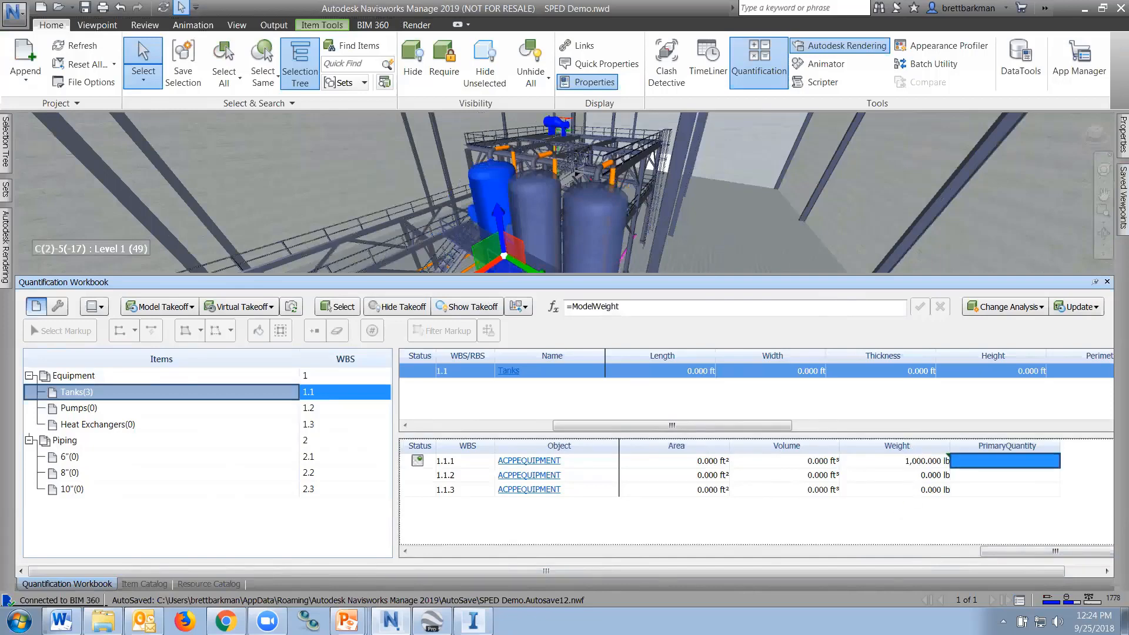
pyautogui.click(911, 477)
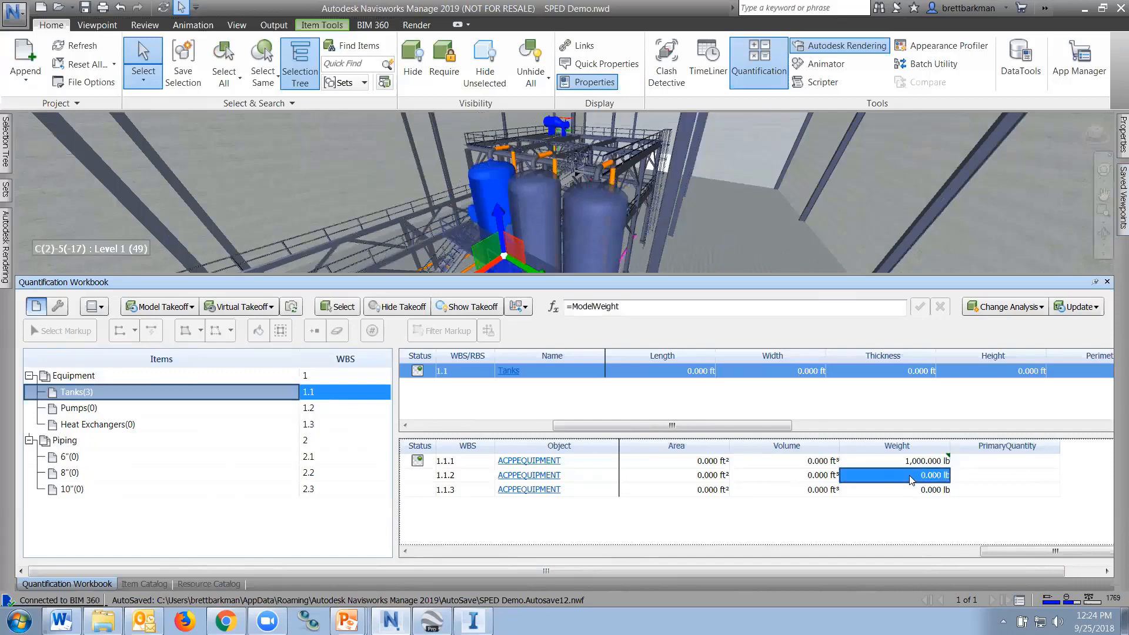
pyautogui.write('1000')
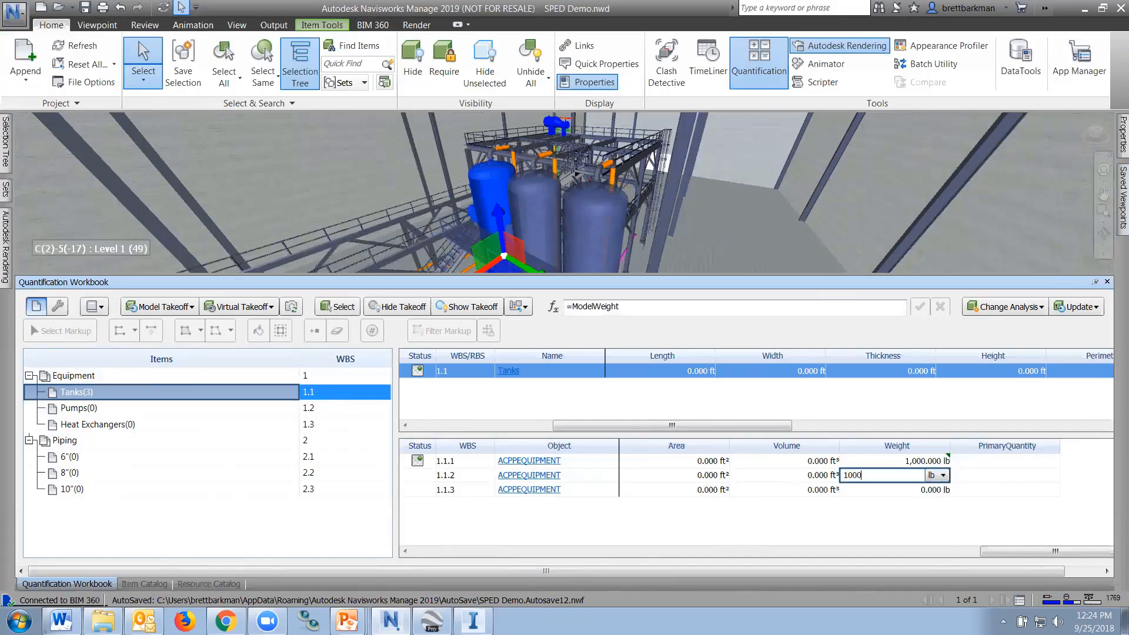
pyautogui.press('Tab')
pyautogui.click(917, 489)
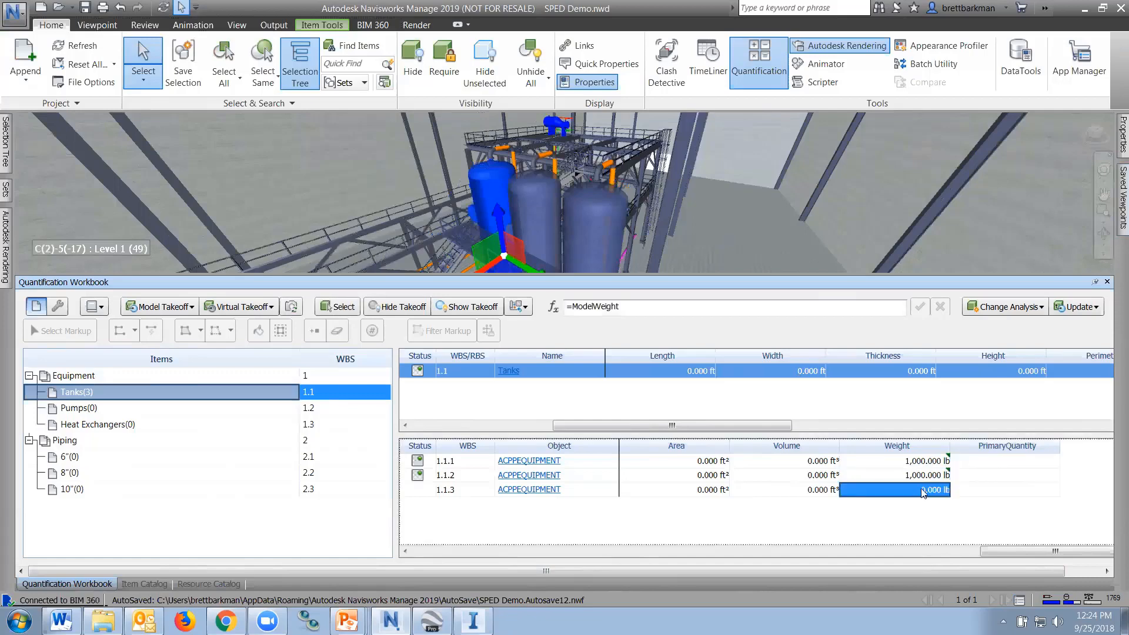
pyautogui.write('1,000')
pyautogui.press('Tab')
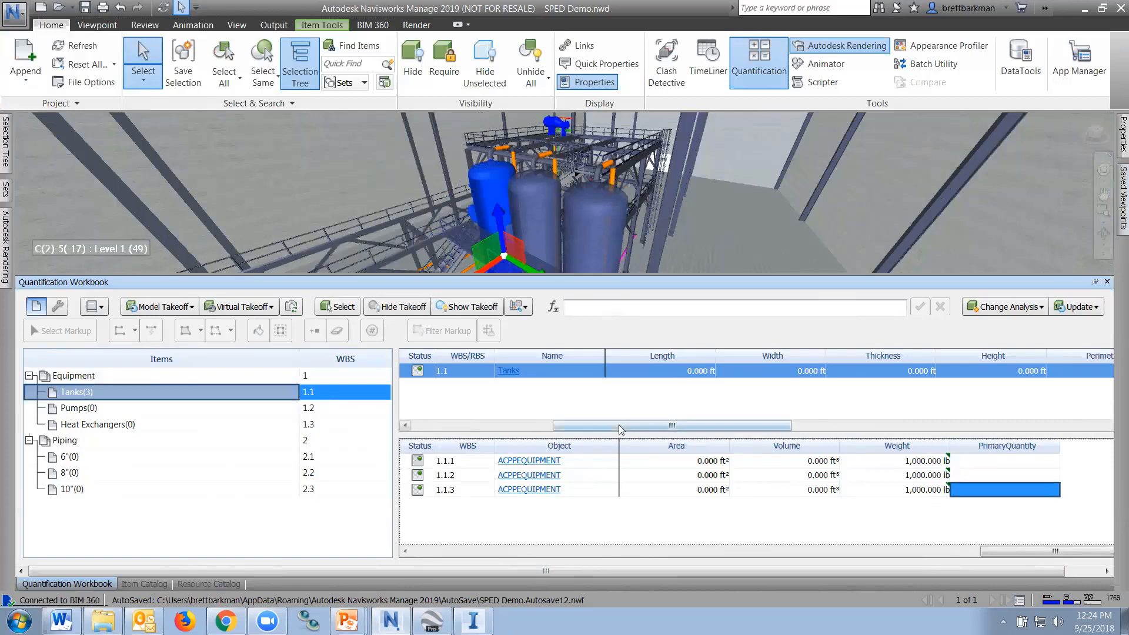
# Step: Review the Weight and Count totals in the Tanks summary row
pyautogui.moveTo(636, 428); pyautogui.dragTo(964, 427)
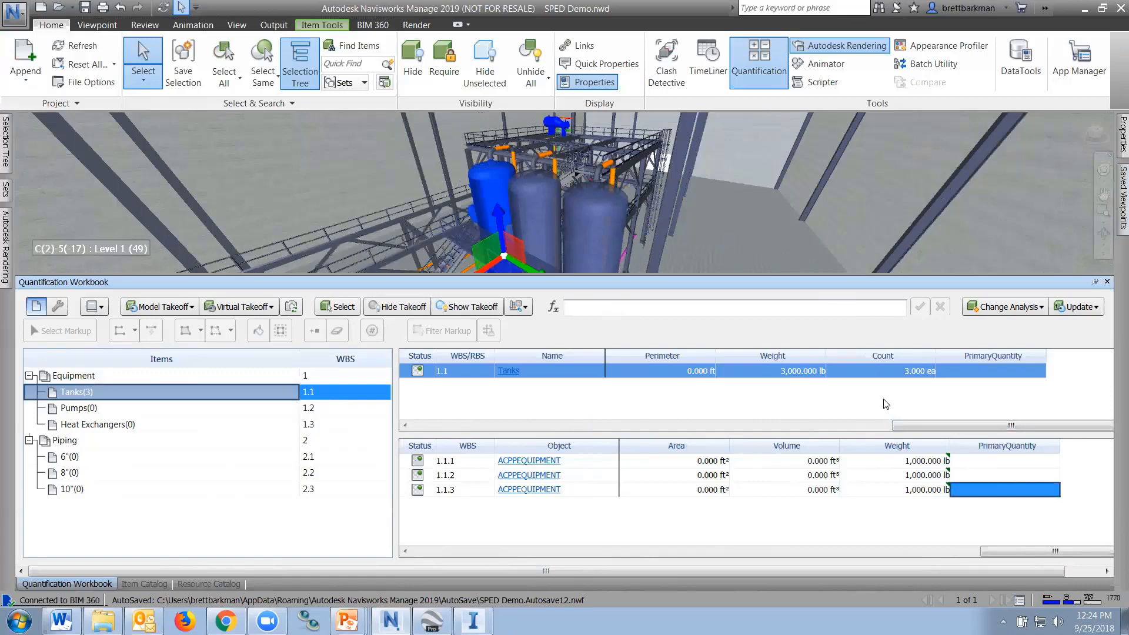
pyautogui.click(799, 373)
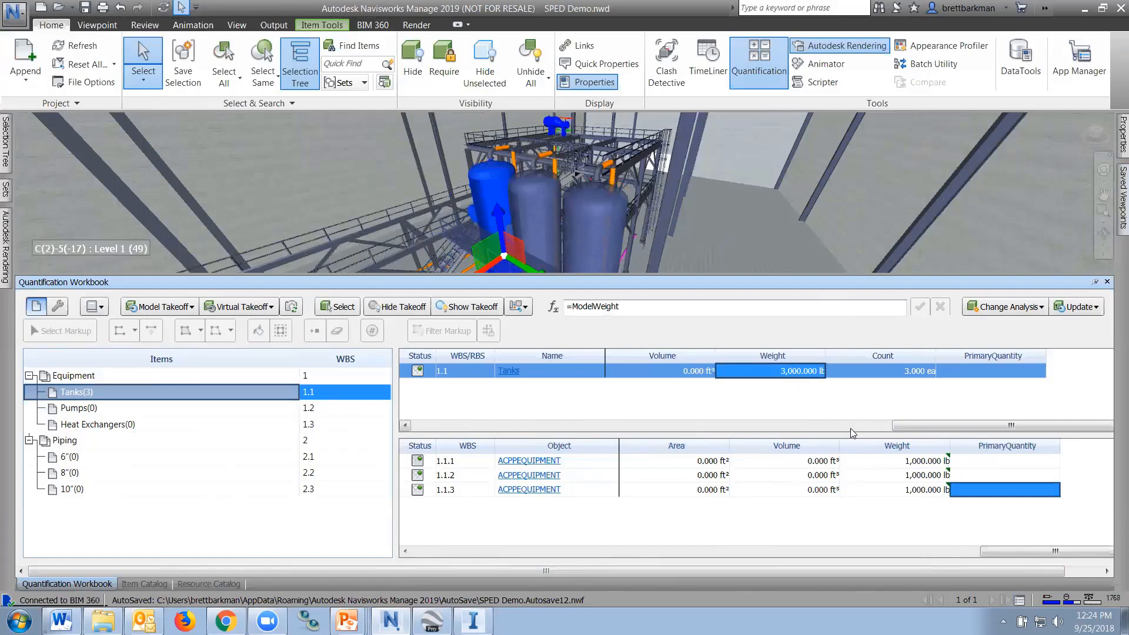
pyautogui.click(897, 371)
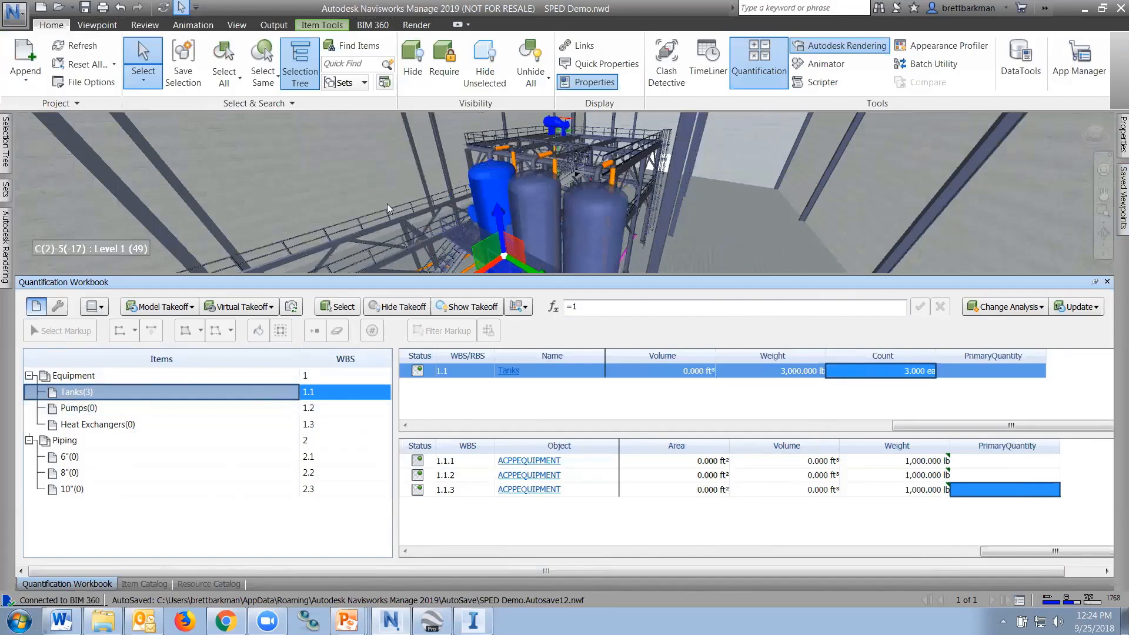
# Step: Take off the equipment on top of the steel structure behind the tanks to the Heat Exchangers item
pyautogui.click(114, 424)
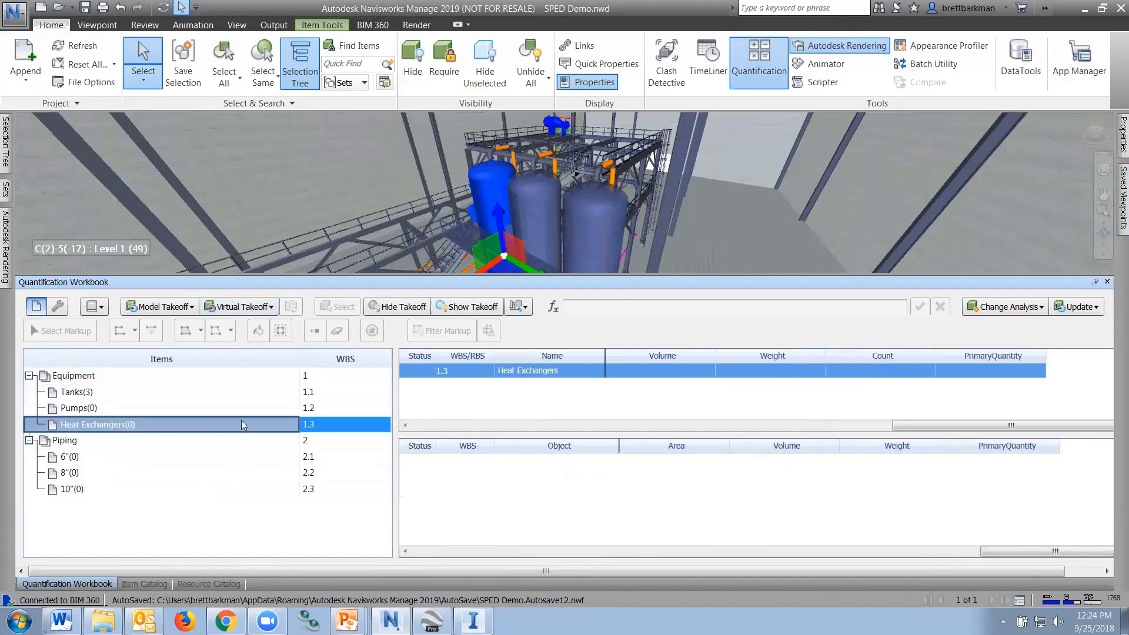
pyautogui.click(554, 120)
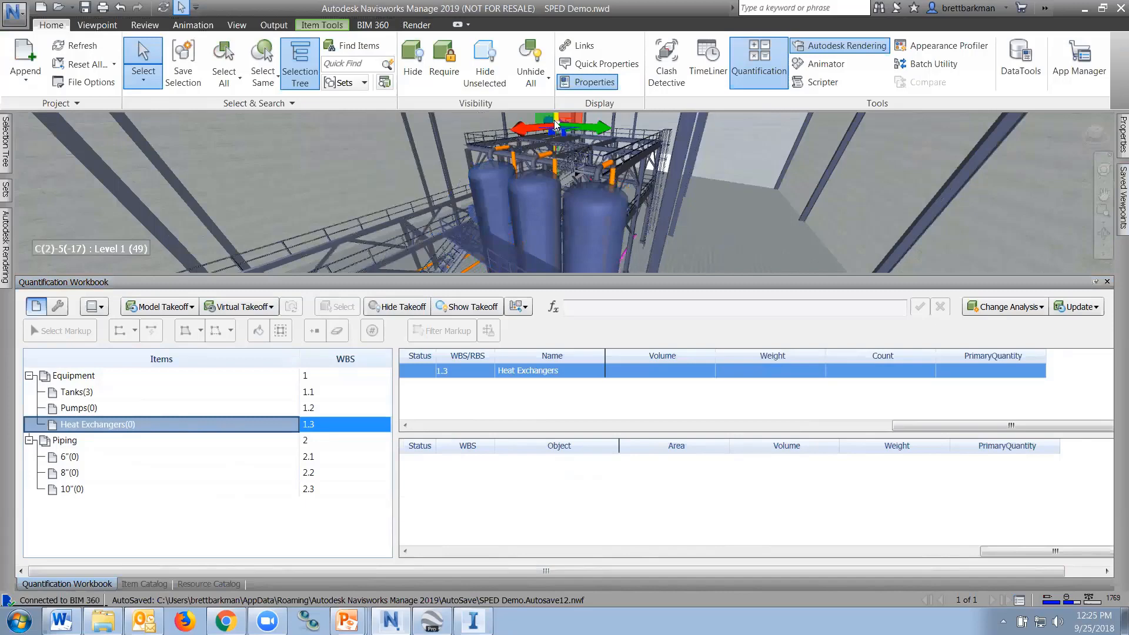
pyautogui.rightClick(556, 123)
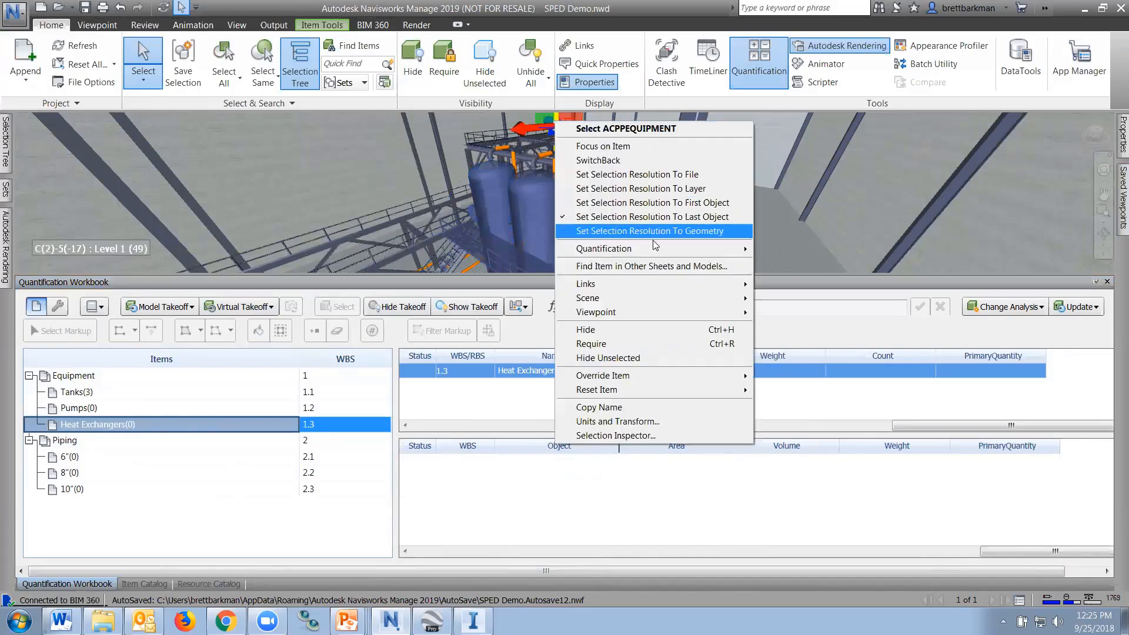
pyautogui.moveTo(651, 249)
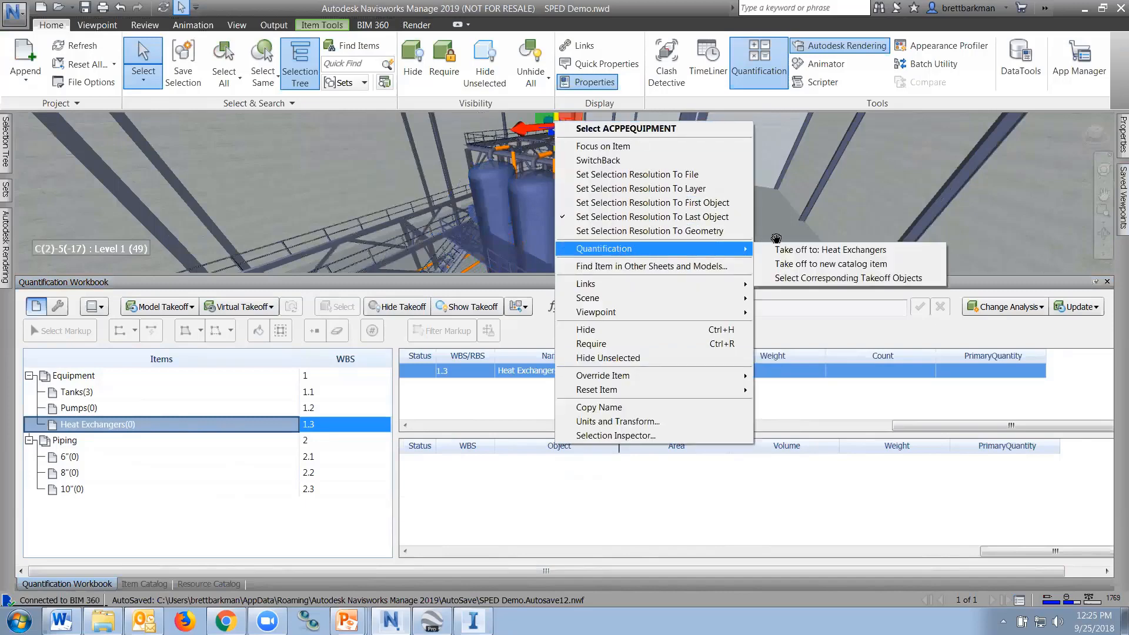
pyautogui.click(840, 250)
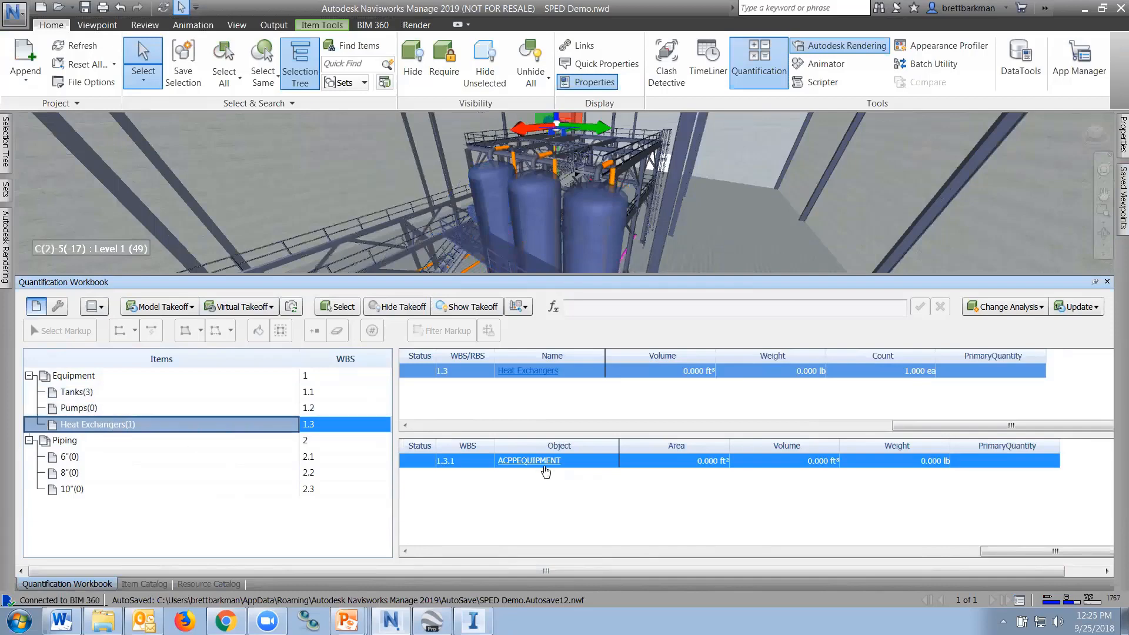
# Step: Set the Weight of the heat exchanger takeoff object to 600 lb
pyautogui.click(915, 462)
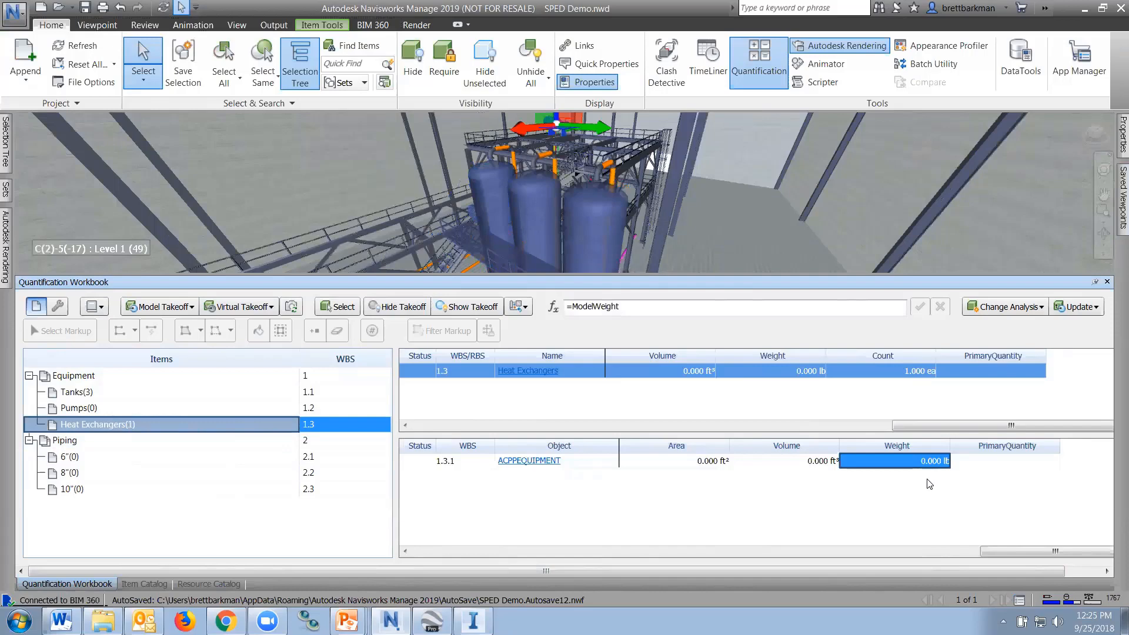
pyautogui.write('600')
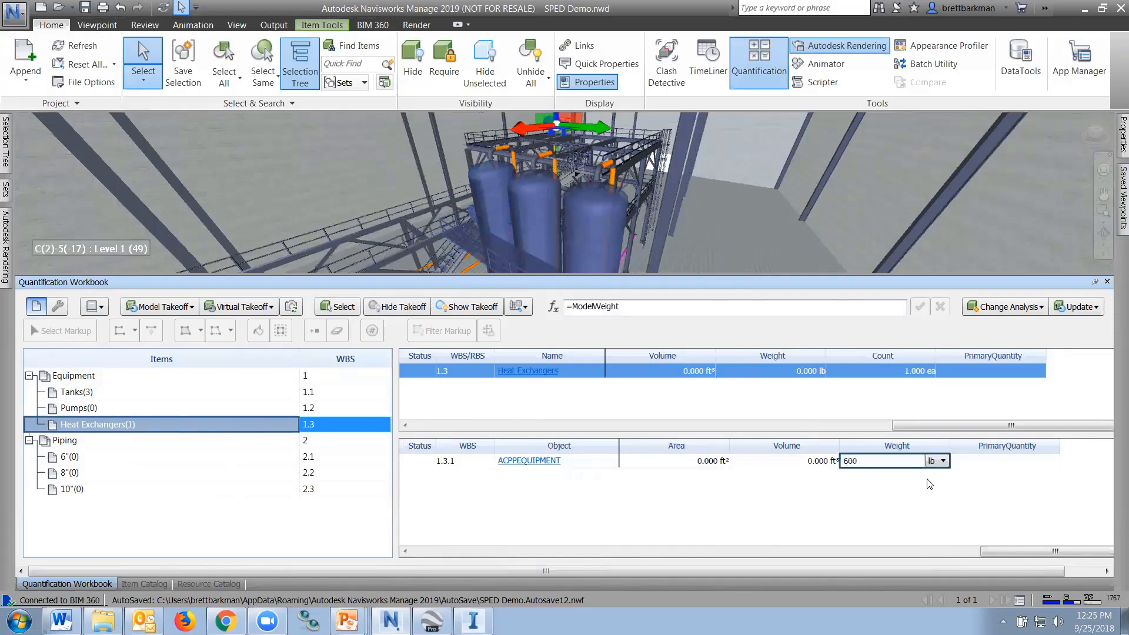
pyautogui.press('Tab')
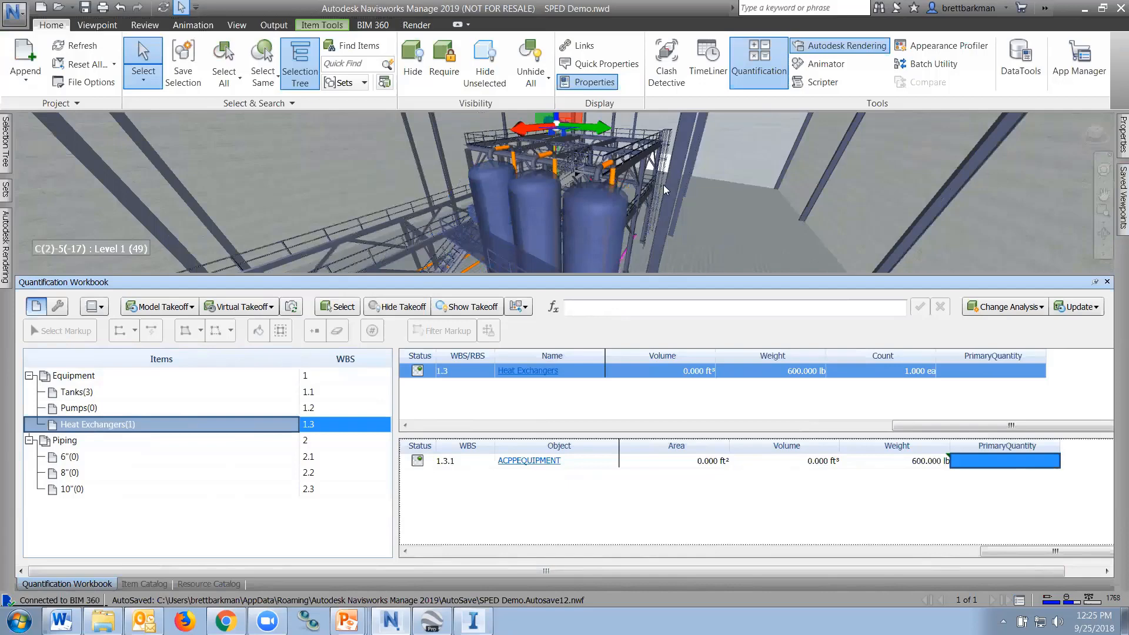
# Step: Switch to the saved viewpoint 05 Pumps and shrink the workbook to give the model view more room
pyautogui.moveTo(1123, 198)
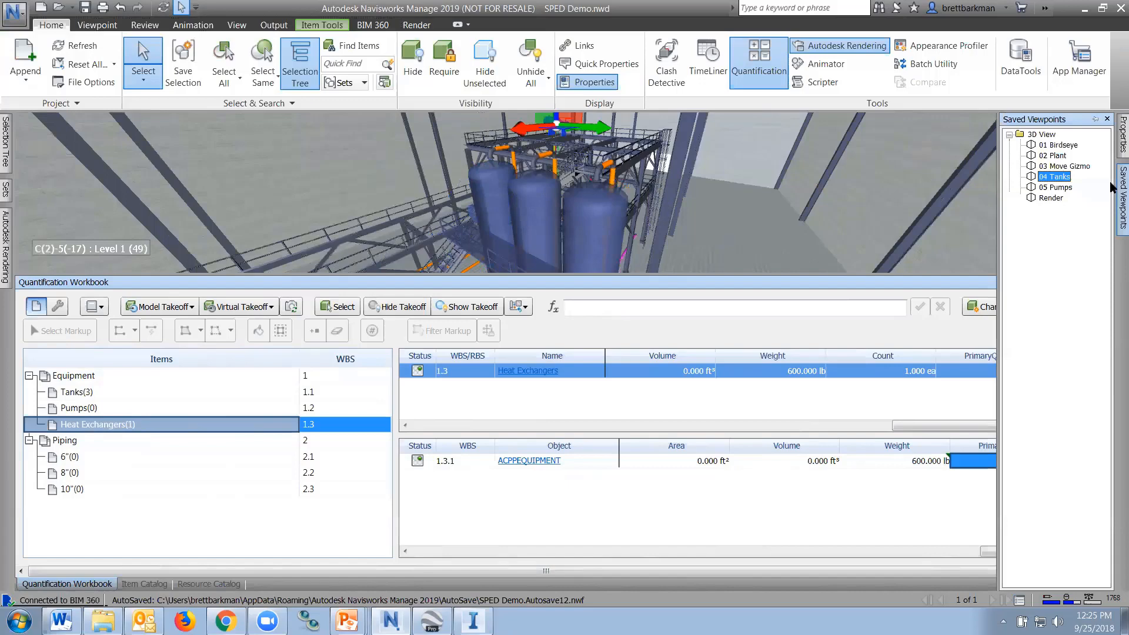
pyautogui.click(1062, 187)
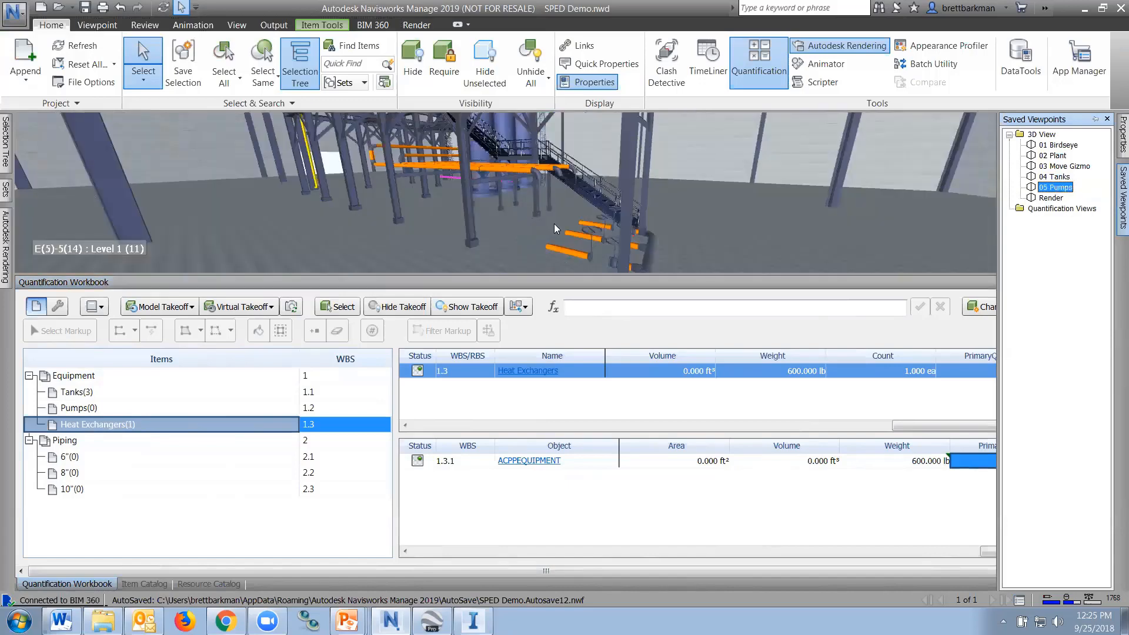
pyautogui.moveTo(609, 274); pyautogui.dragTo(609, 338)
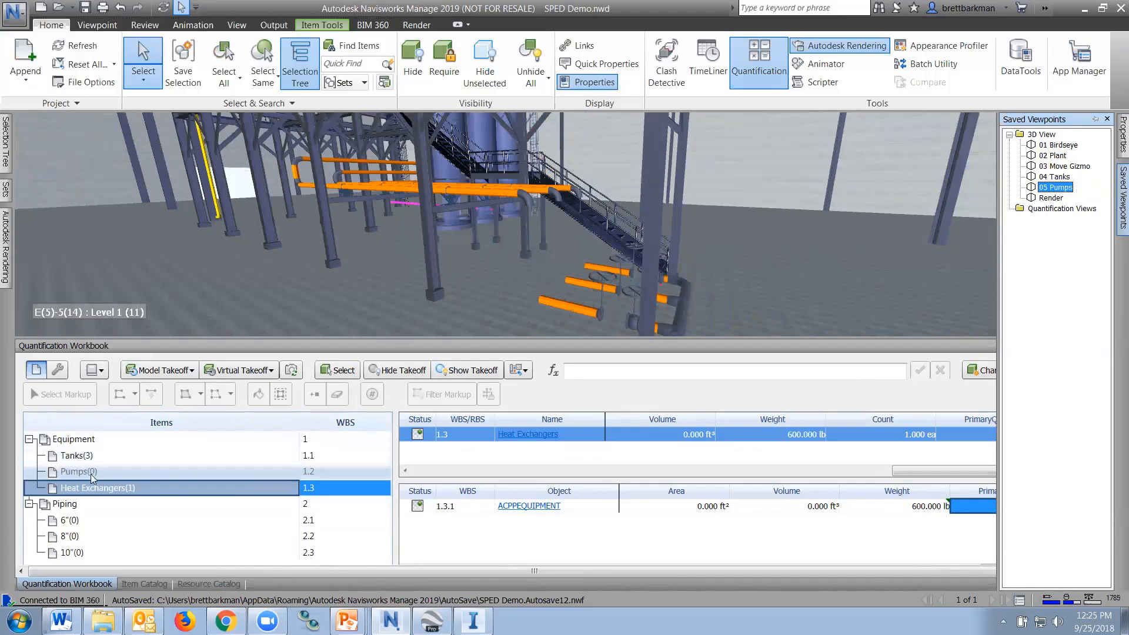
# Step: Create three virtual takeoffs in the Pumps item
pyautogui.click(107, 471)
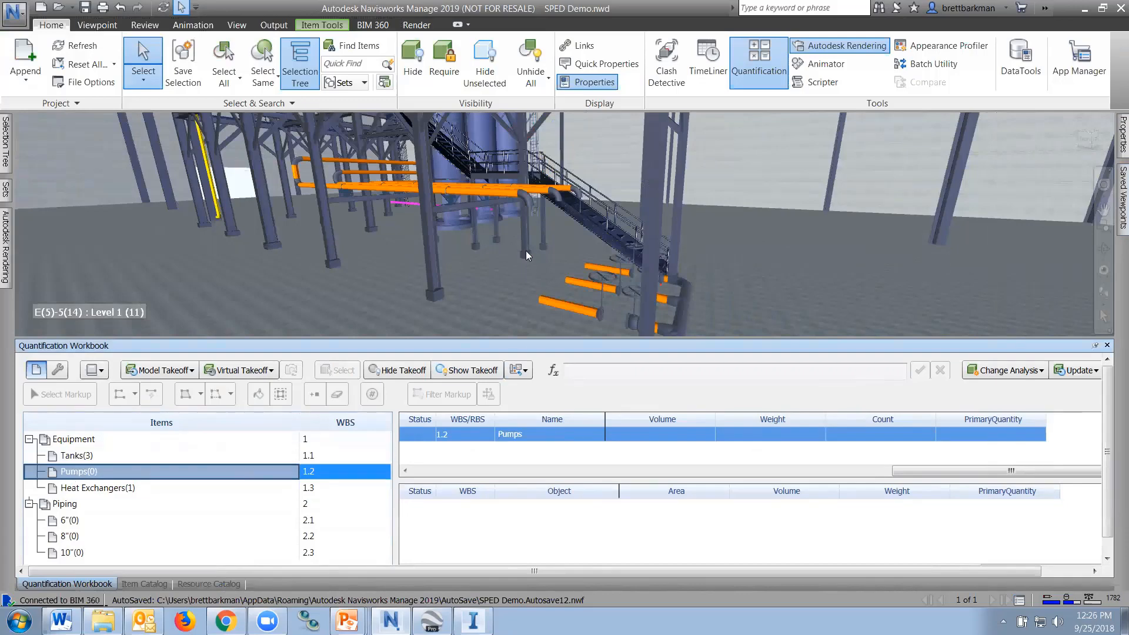
pyautogui.click(244, 371)
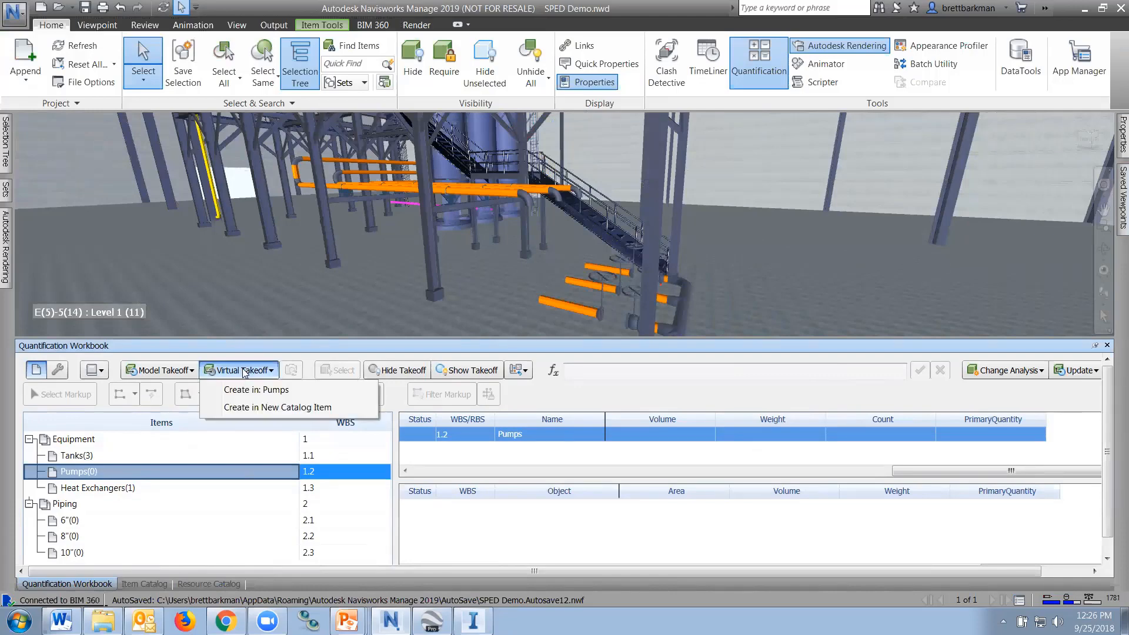
pyautogui.click(270, 390)
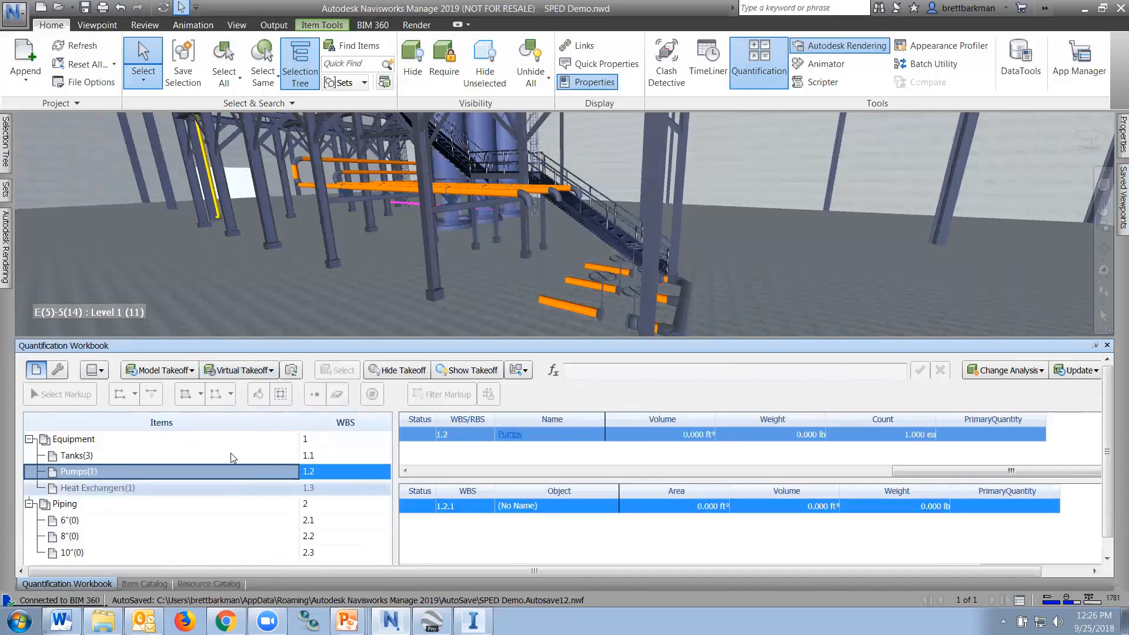
pyautogui.click(235, 370)
pyautogui.click(253, 391)
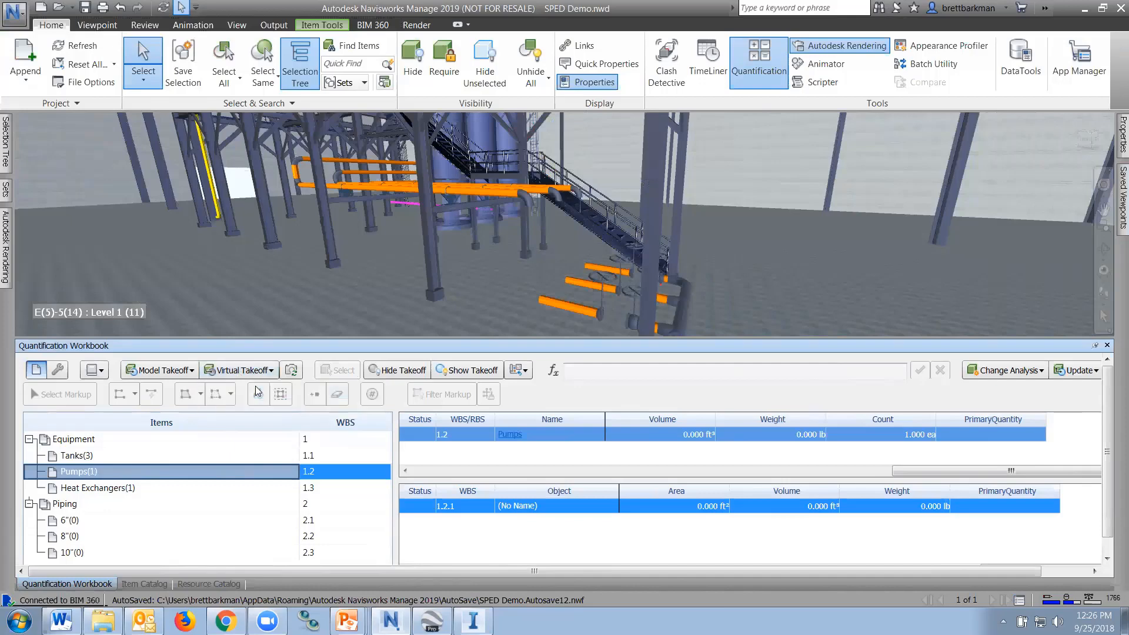
pyautogui.click(247, 370)
pyautogui.click(267, 390)
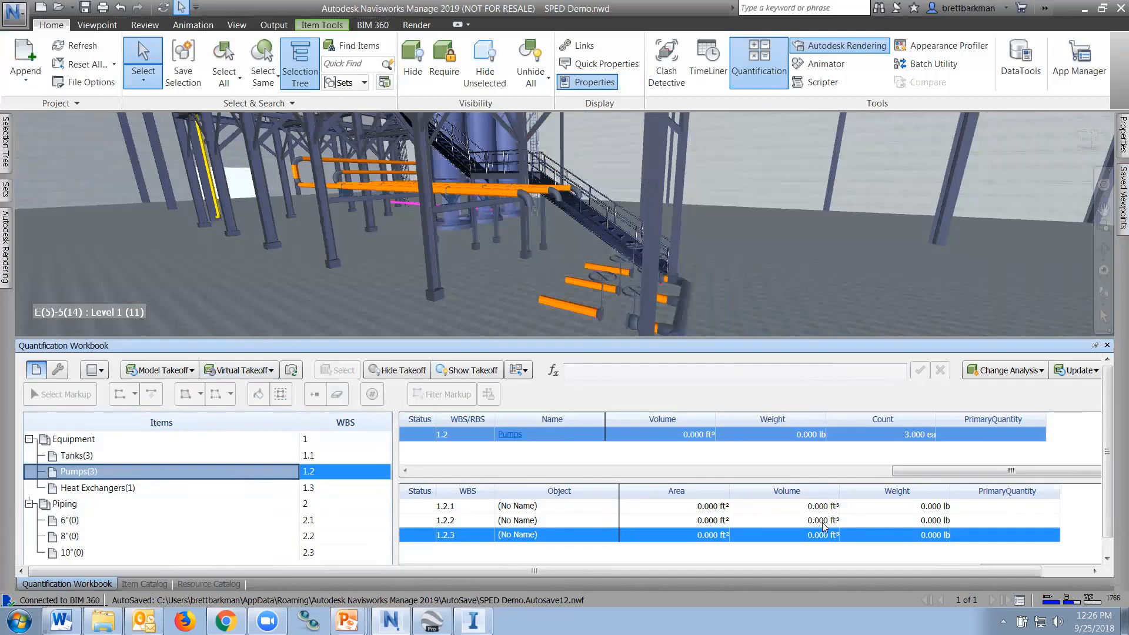
# Step: Name the first virtual pump takeoff, 1.2.1, Equipment Missing
pyautogui.click(581, 507)
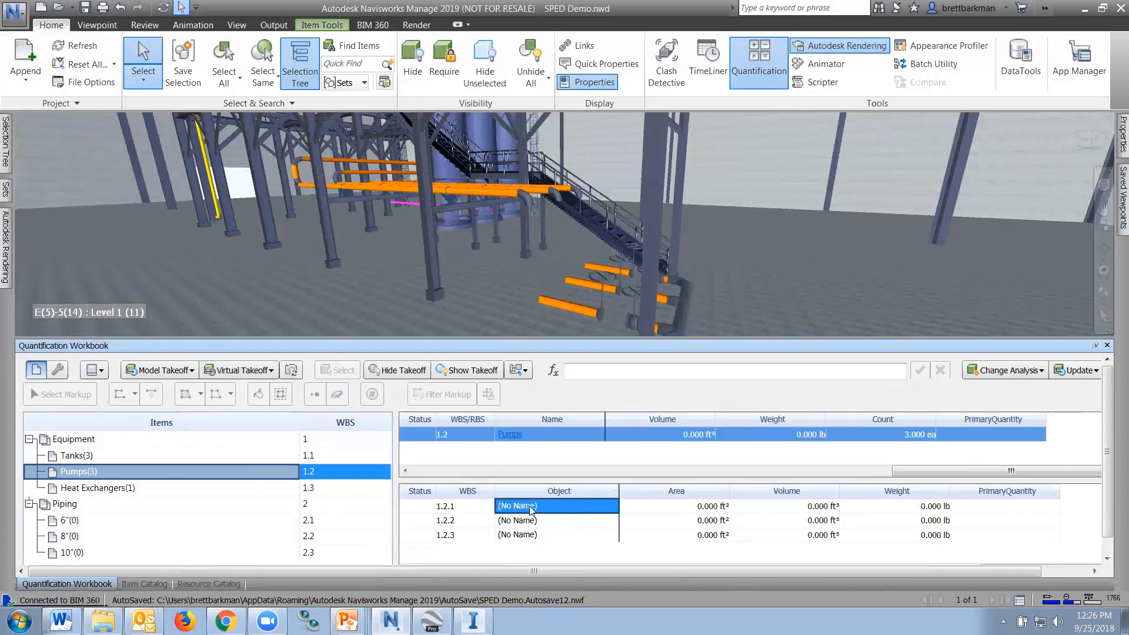
pyautogui.click(619, 372)
pyautogui.write('Equipment Missing')
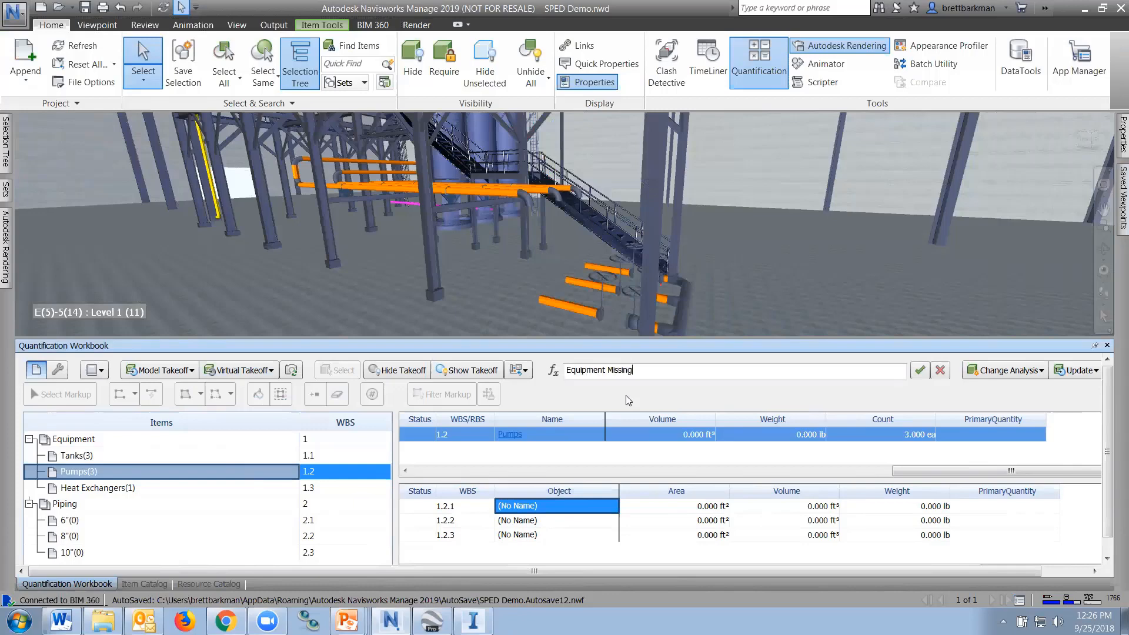
pyautogui.press('Return')
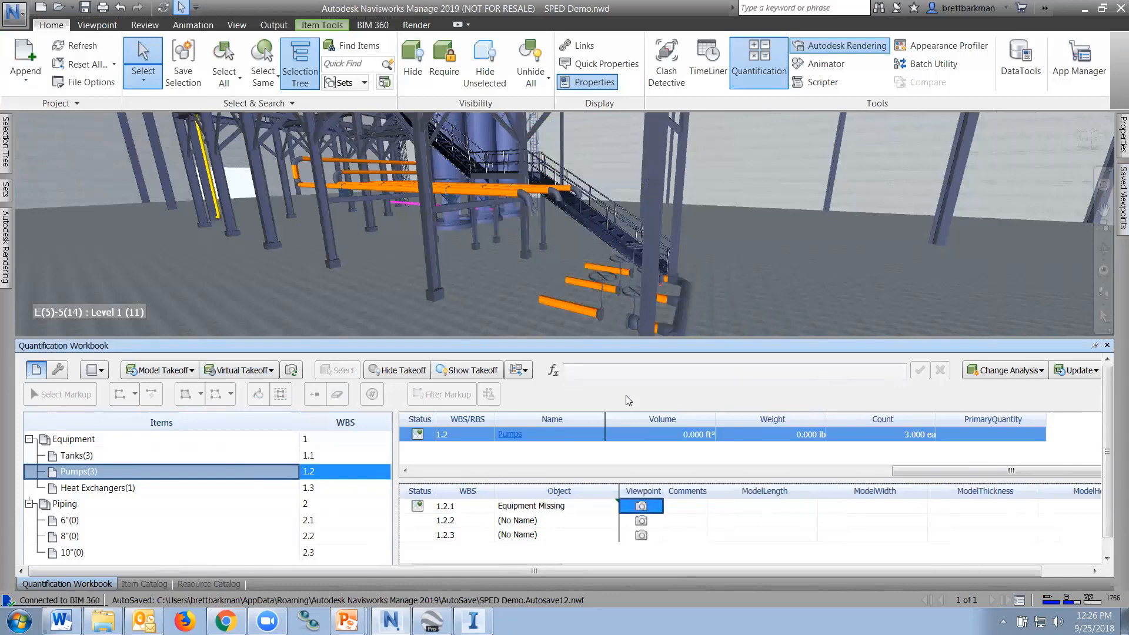
# Step: Copy the object name Equipment Missing from virtual takeoff 1.2.1 to the unnamed pump takeoffs 1.2.2 and 1.2.3
pyautogui.click(577, 507)
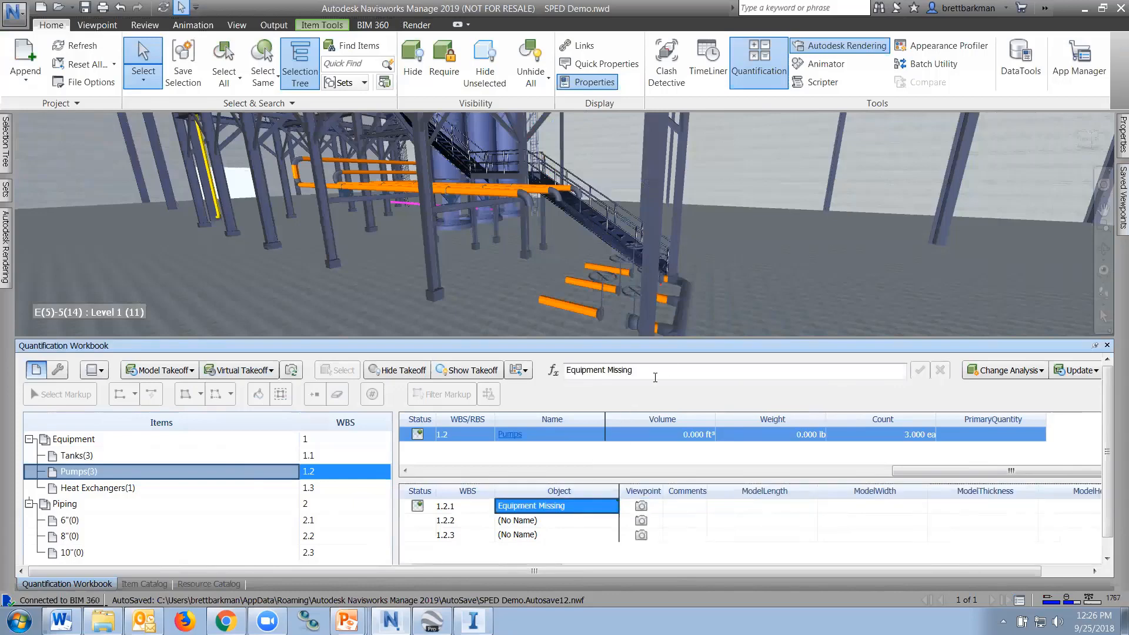
pyautogui.moveTo(641, 370); pyautogui.dragTo(542, 370)
pyautogui.hotkey('ctrl', 'c')
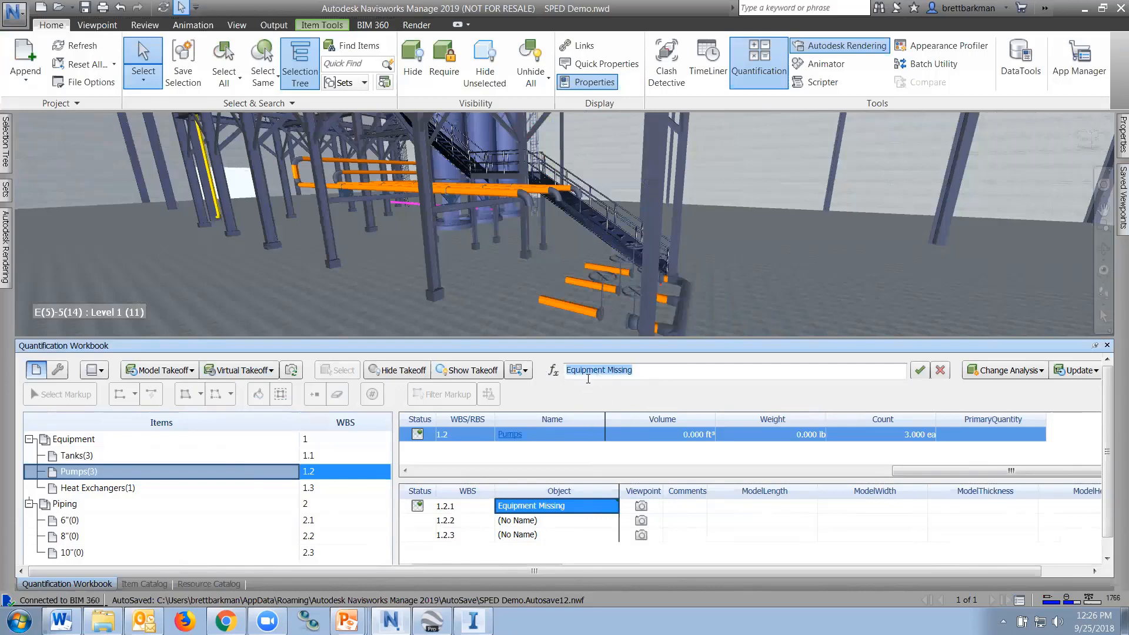
pyautogui.click(574, 520)
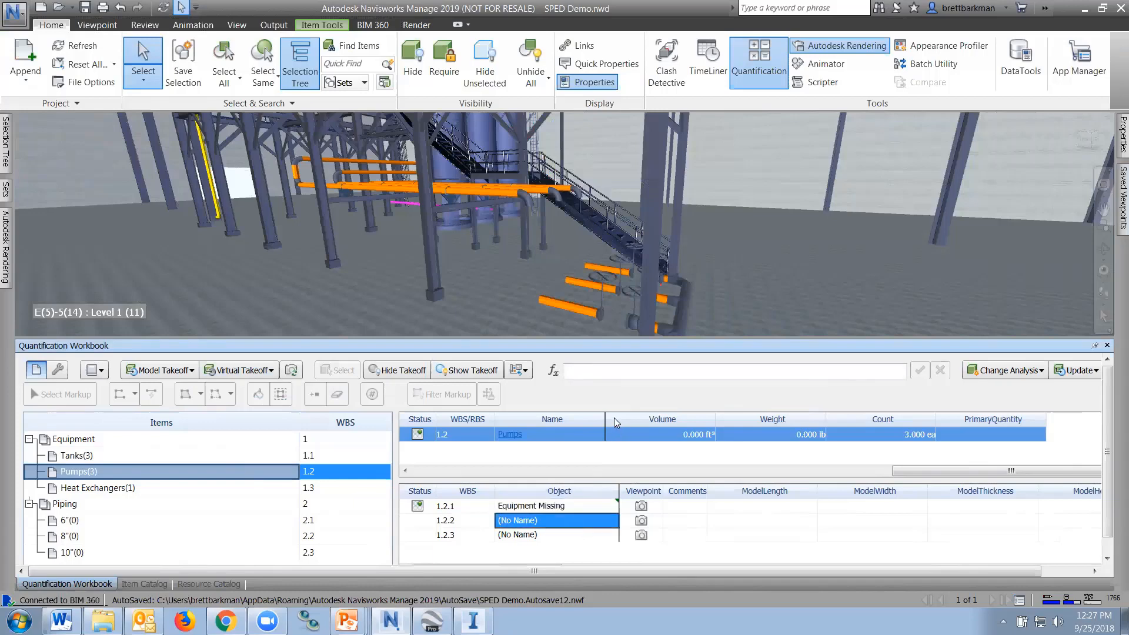
pyautogui.click(609, 367)
pyautogui.hotkey('ctrl', 'v')
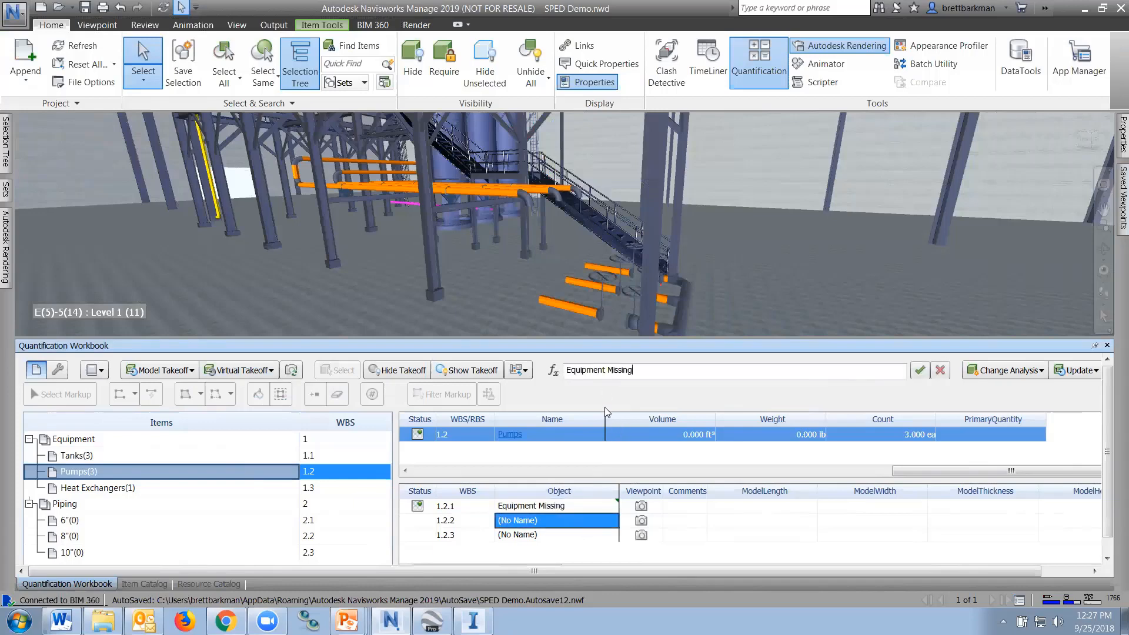
pyautogui.click(580, 536)
pyautogui.click(650, 371)
pyautogui.hotkey('ctrl', 'v')
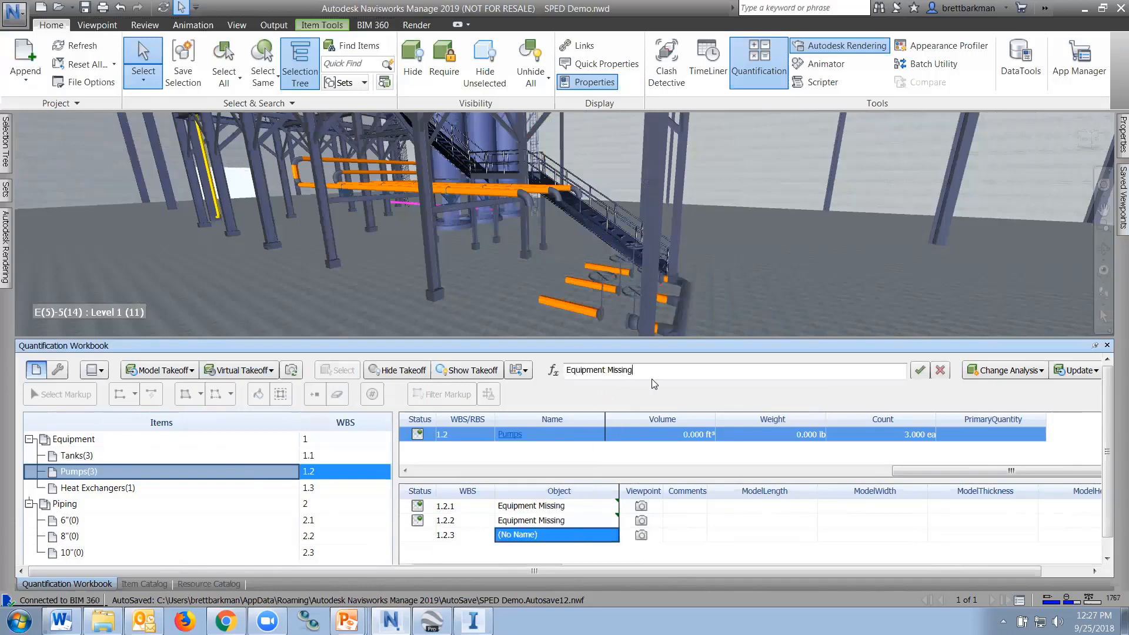
pyautogui.press('Tab')
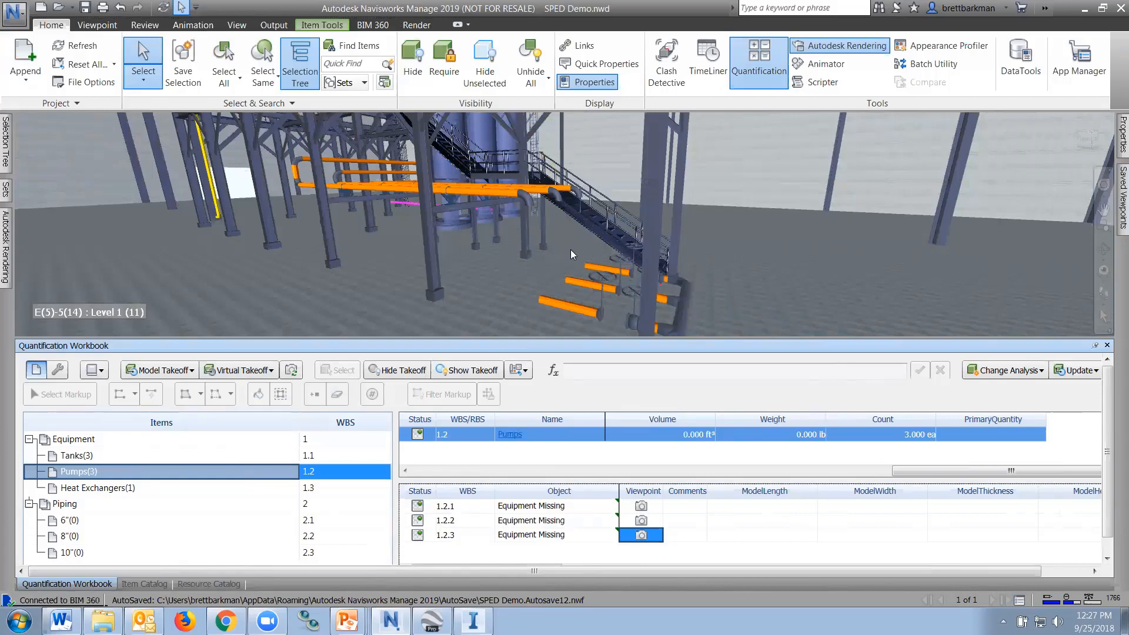
# Step: Redline the missing pump area with a cloud around the open pipe ends and the text ADD PUMPS inside it
pyautogui.click(145, 25)
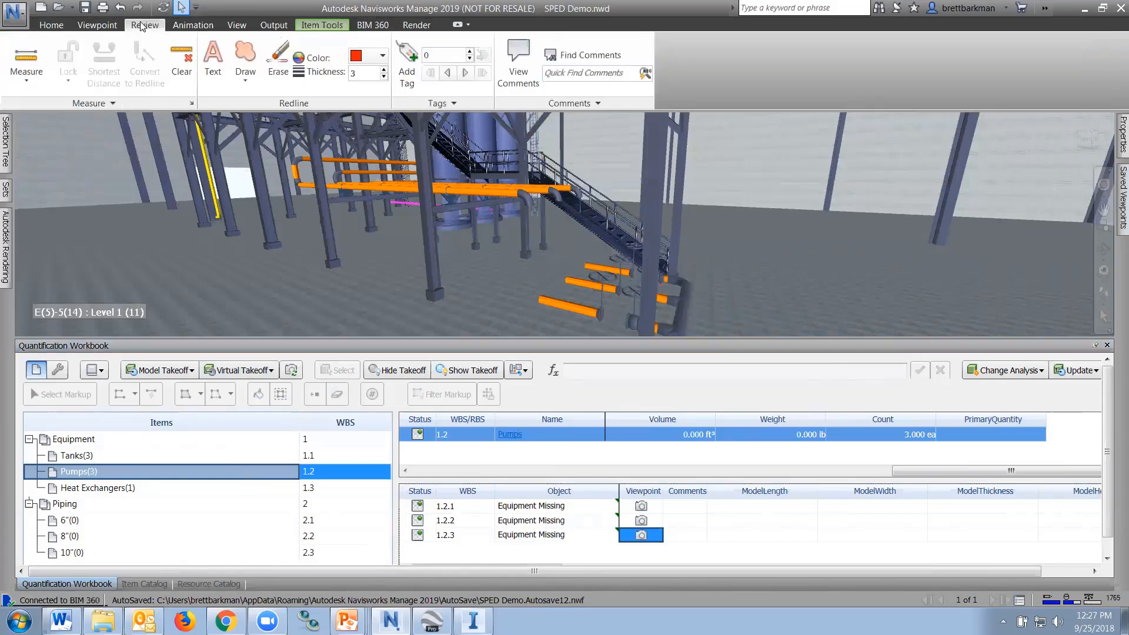
pyautogui.click(246, 55)
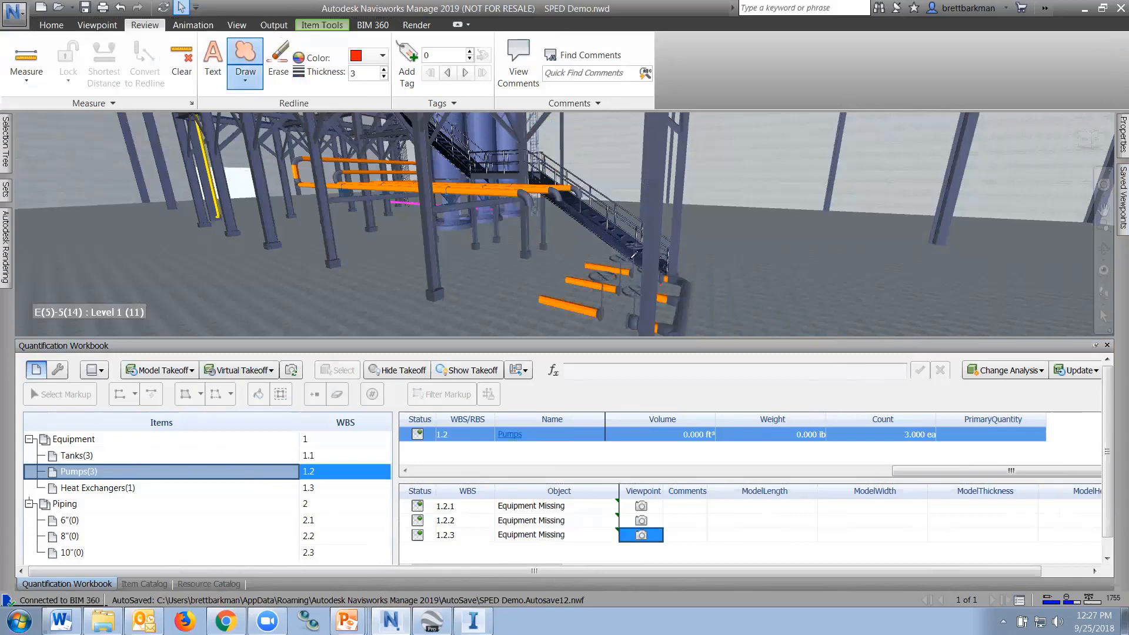
pyautogui.moveTo(634, 254)
pyautogui.mouseDown()
pyautogui.moveTo(618, 300)
pyautogui.moveTo(546, 313)
pyautogui.moveTo(496, 260)
pyautogui.moveTo(540, 190)
pyautogui.moveTo(581, 180)
pyautogui.mouseUp()
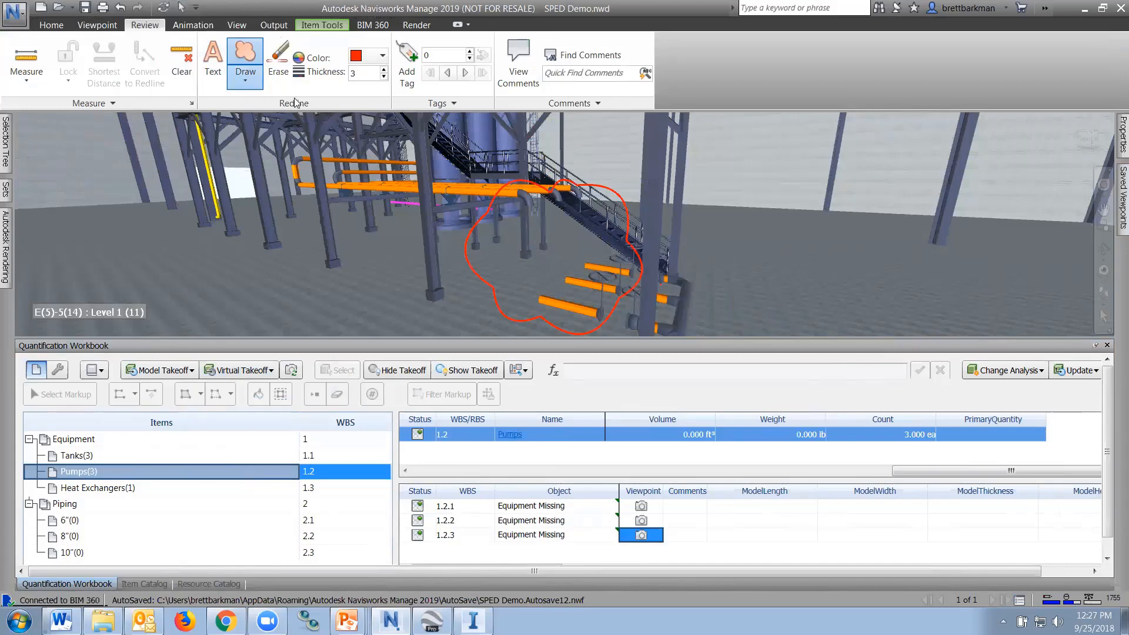
pyautogui.click(213, 59)
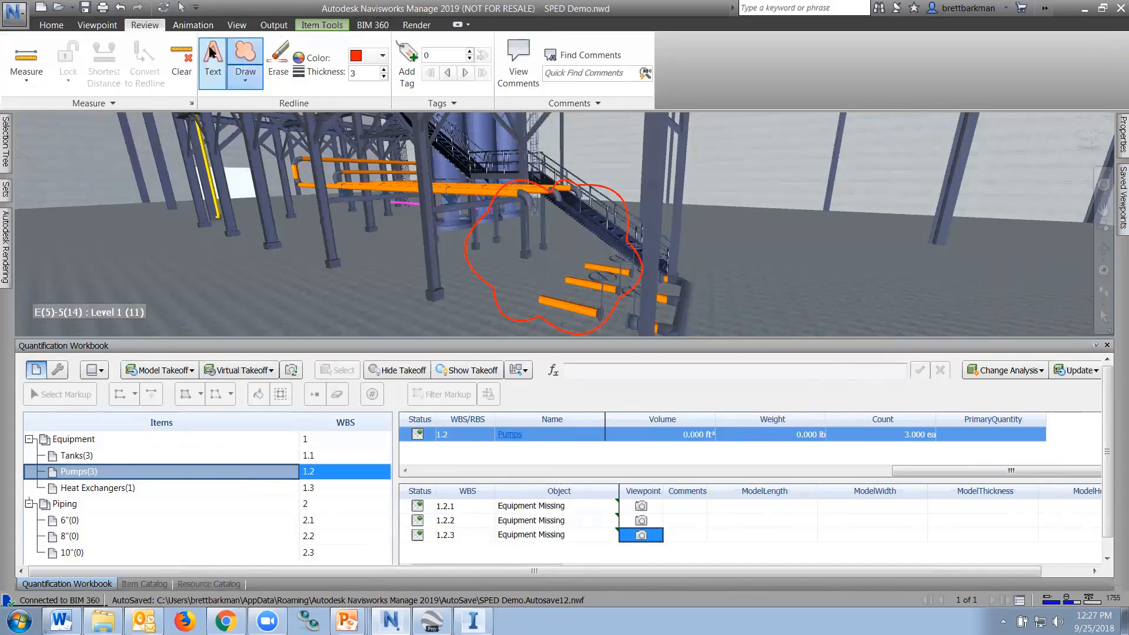
pyautogui.click(520, 243)
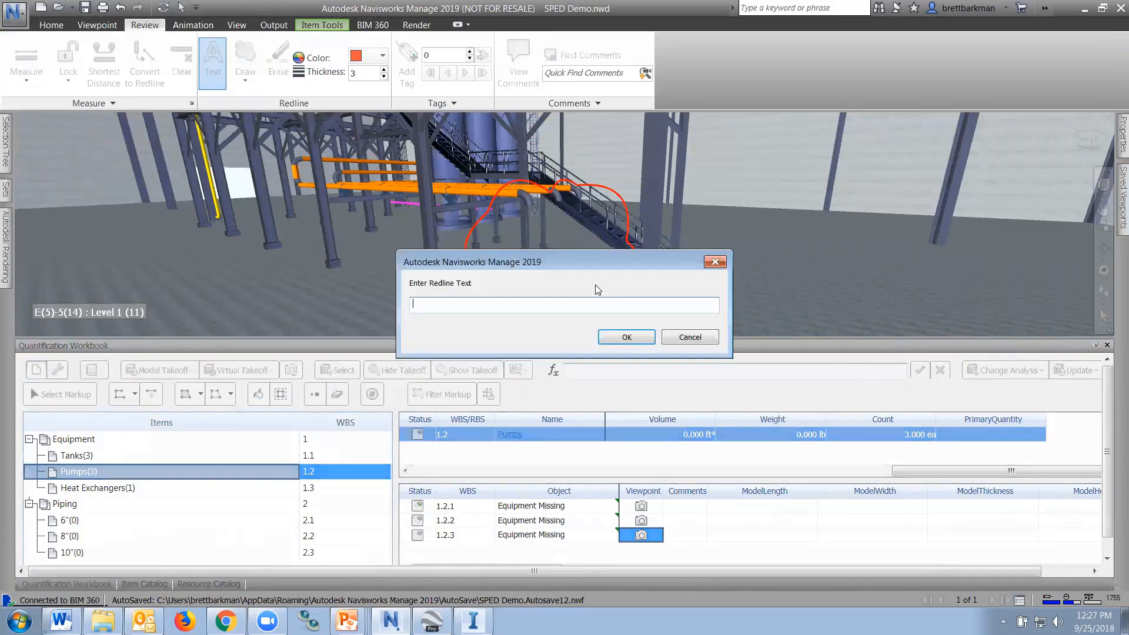
pyautogui.write('ADD PUMPS')
pyautogui.press('Return')
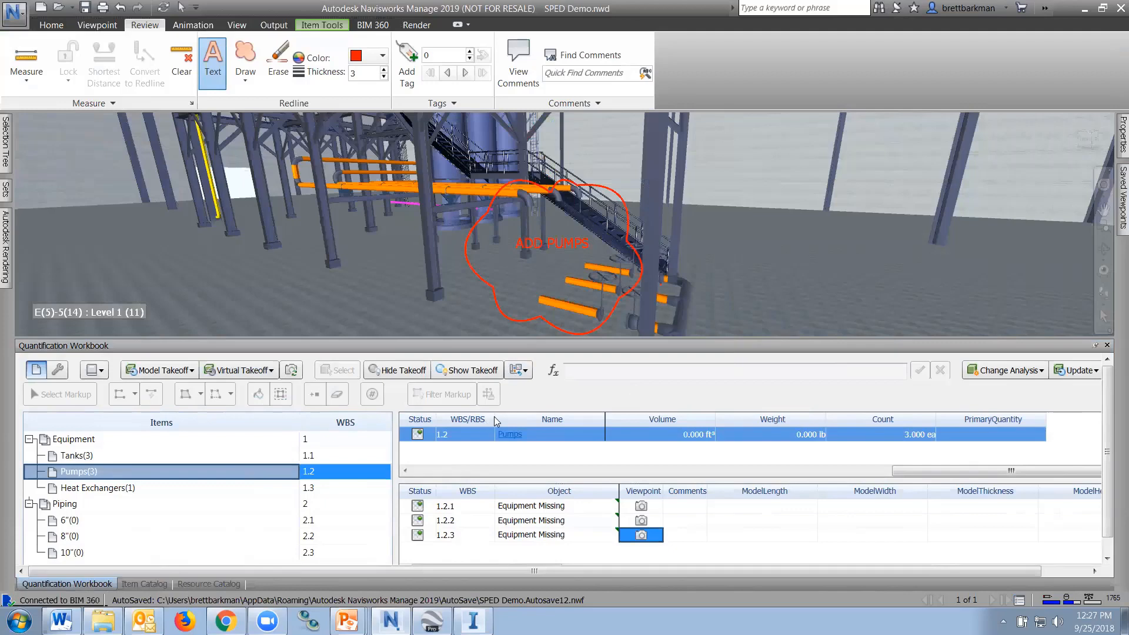
# Step: Attach the redlined viewpoint to the pump takeoffs 1.2.1, 1.2.2 and 1.2.3, and return to the Select tool
pyautogui.click(408, 509)
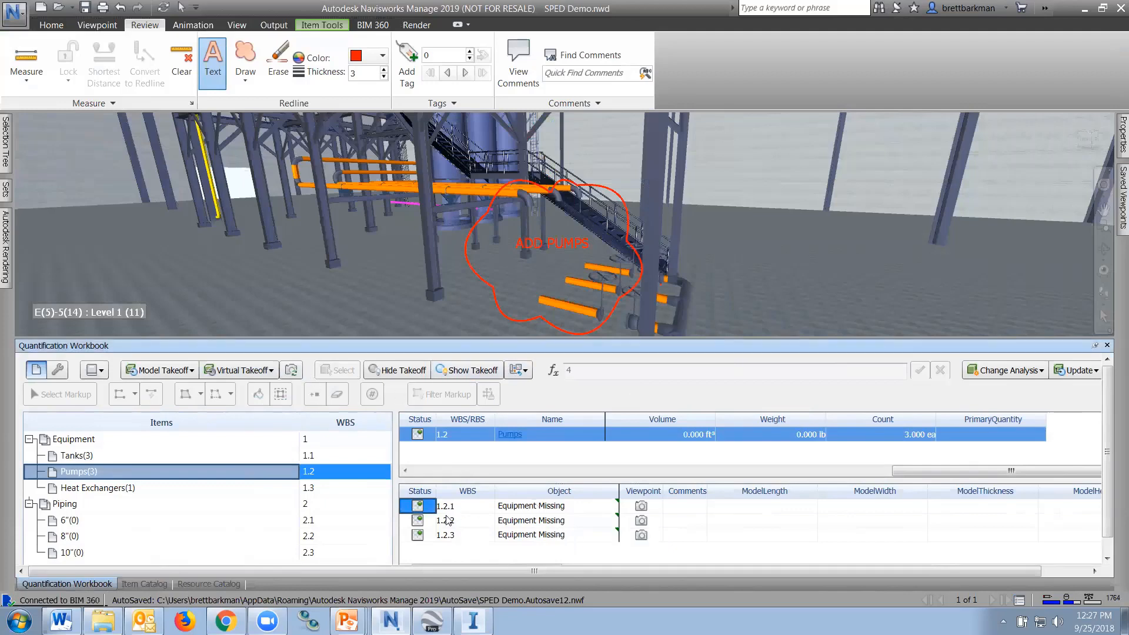
pyautogui.click(418, 507)
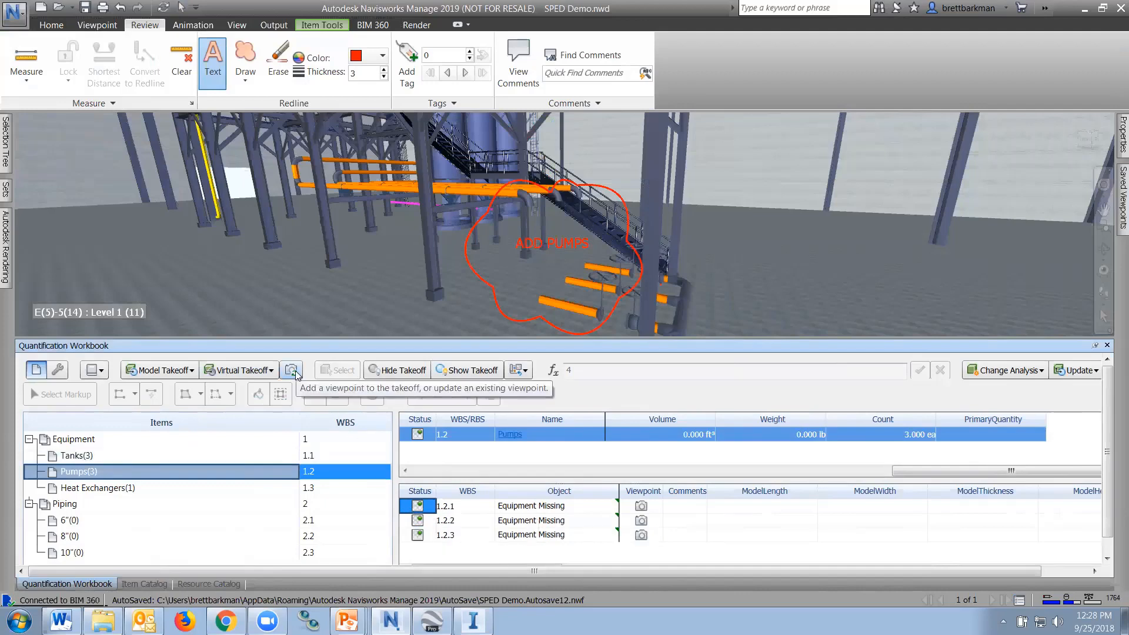
pyautogui.click(296, 374)
pyautogui.click(410, 519)
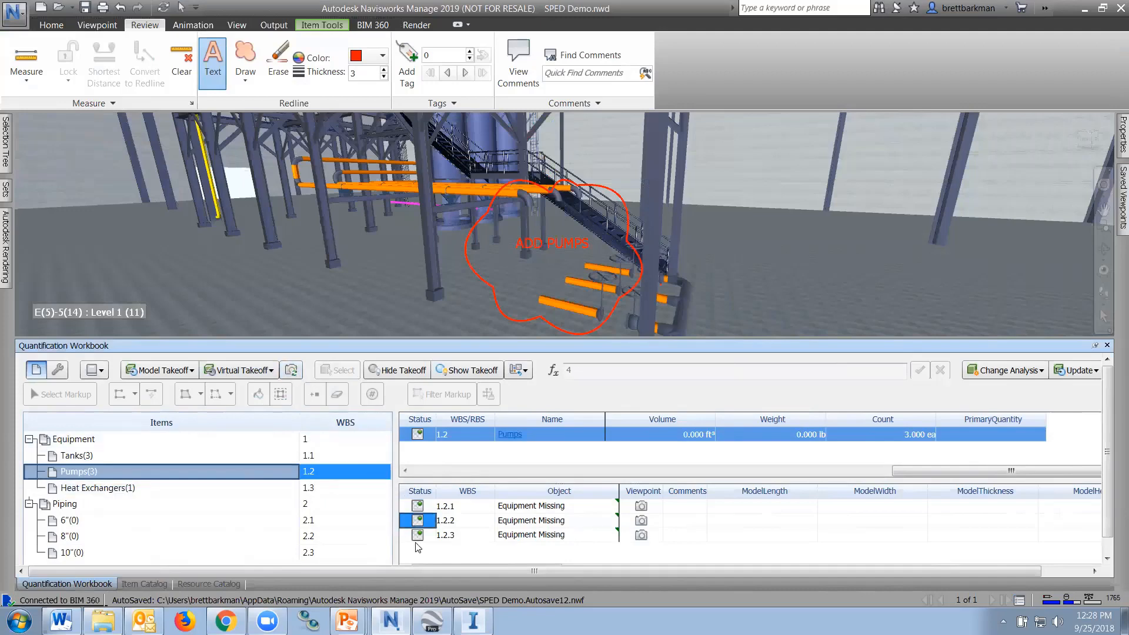
pyautogui.click(293, 376)
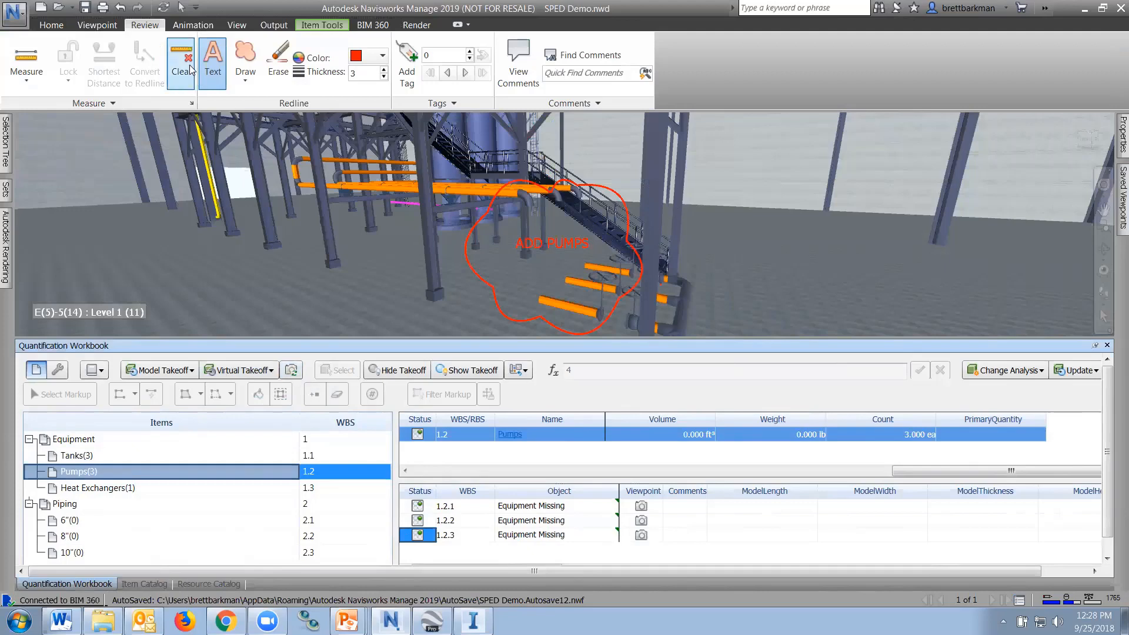
pyautogui.click(181, 7)
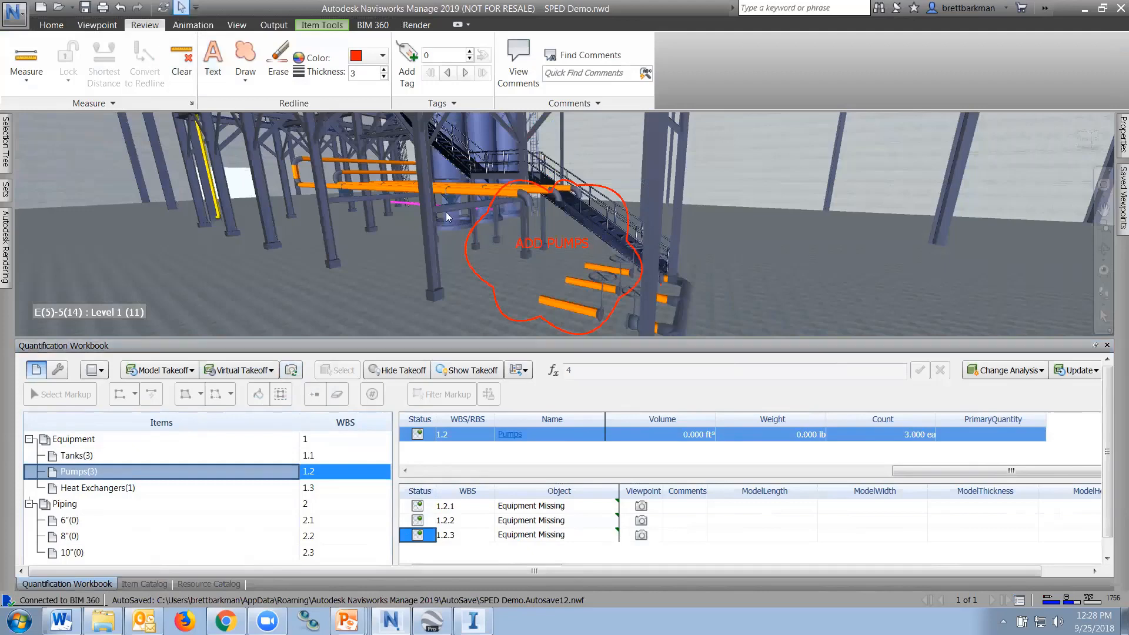
# Step: Navigate away from the pump area and recall the viewpoint stored with takeoff 1.2.1
pyautogui.keyDown('shift'); pyautogui.moveTo(451, 227); pyautogui.dragTo(729, 195, button='middle'); pyautogui.keyUp('shift')
pyautogui.scroll(-4, 728, 194)
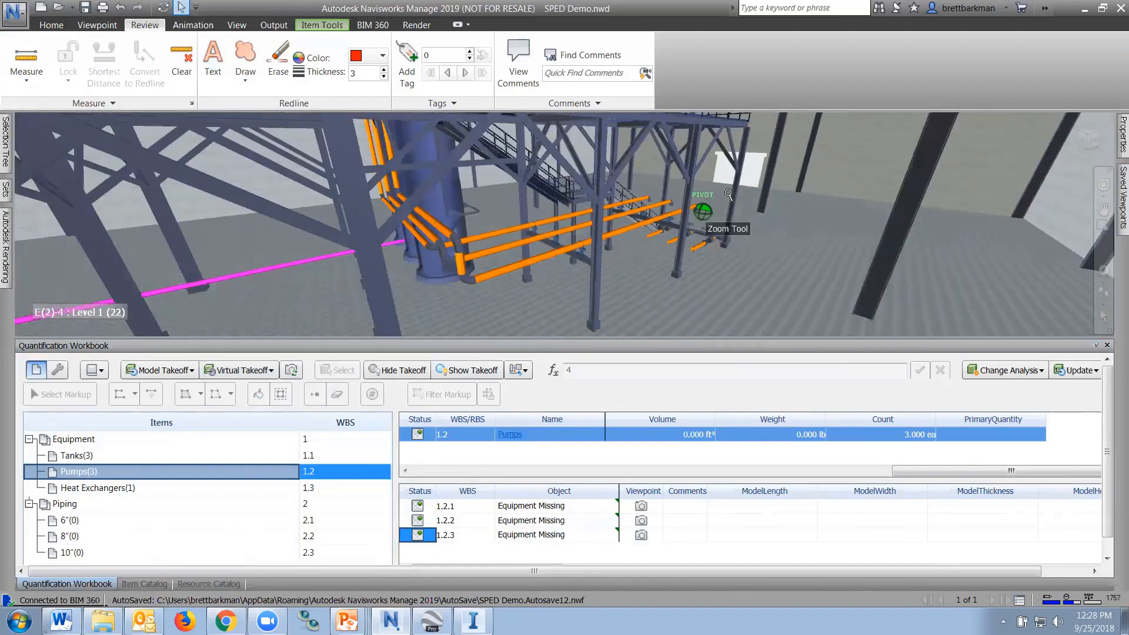
pyautogui.scroll(-3, 453, 242)
pyautogui.scroll(-1, 684, 200)
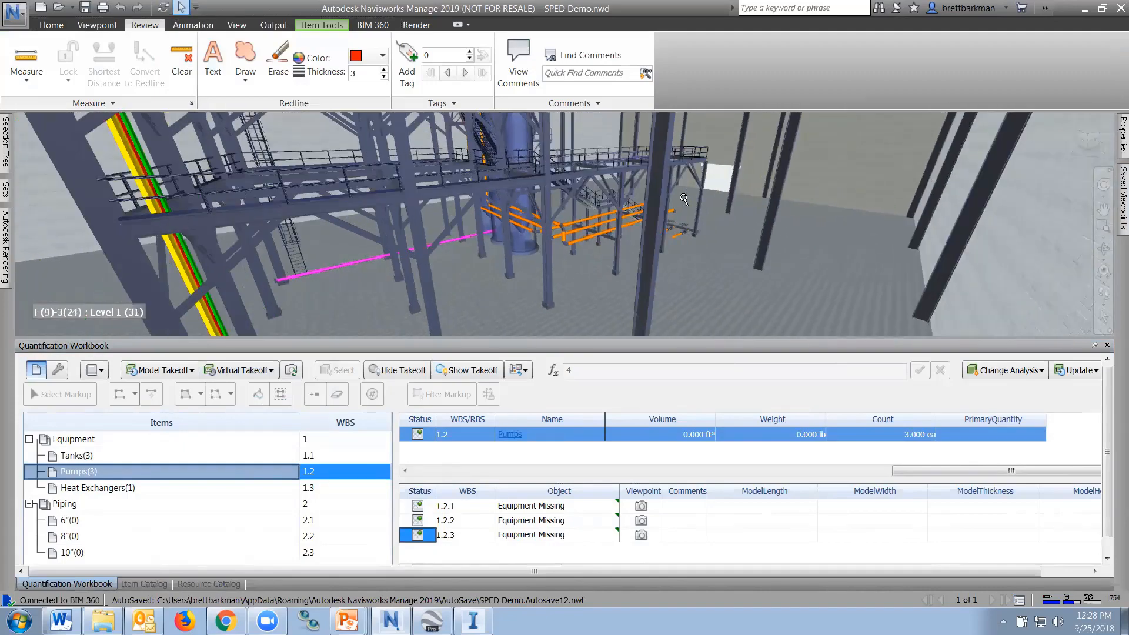
pyautogui.click(642, 506)
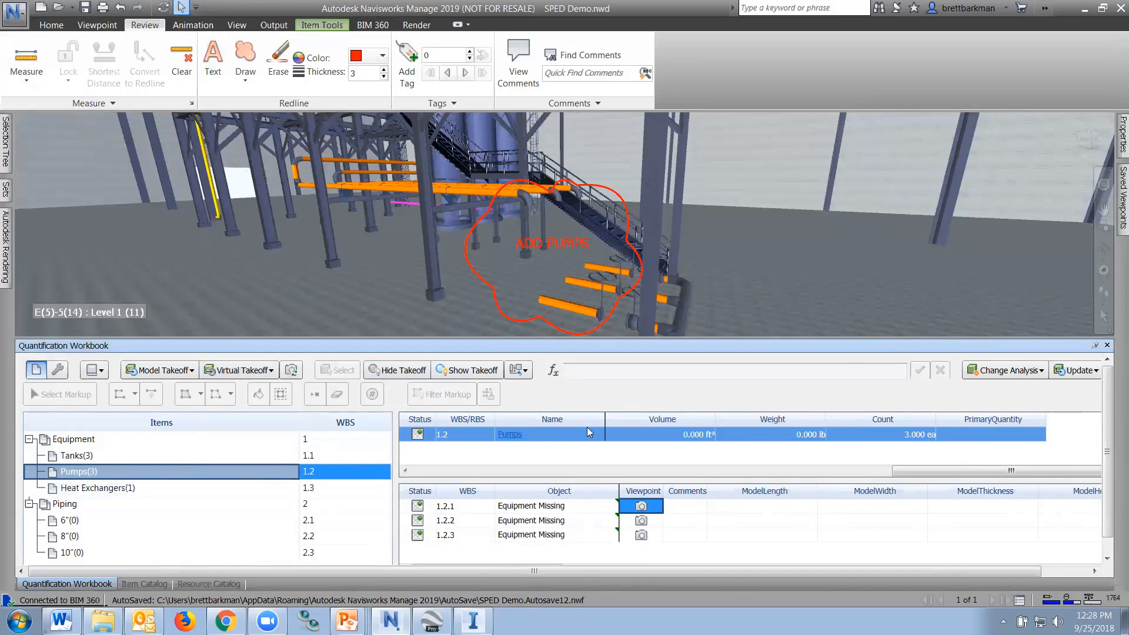
# Step: Make the 8" item under Piping current and pick individual segments of the orange pipe runs near the pump area
pyautogui.click(75, 537)
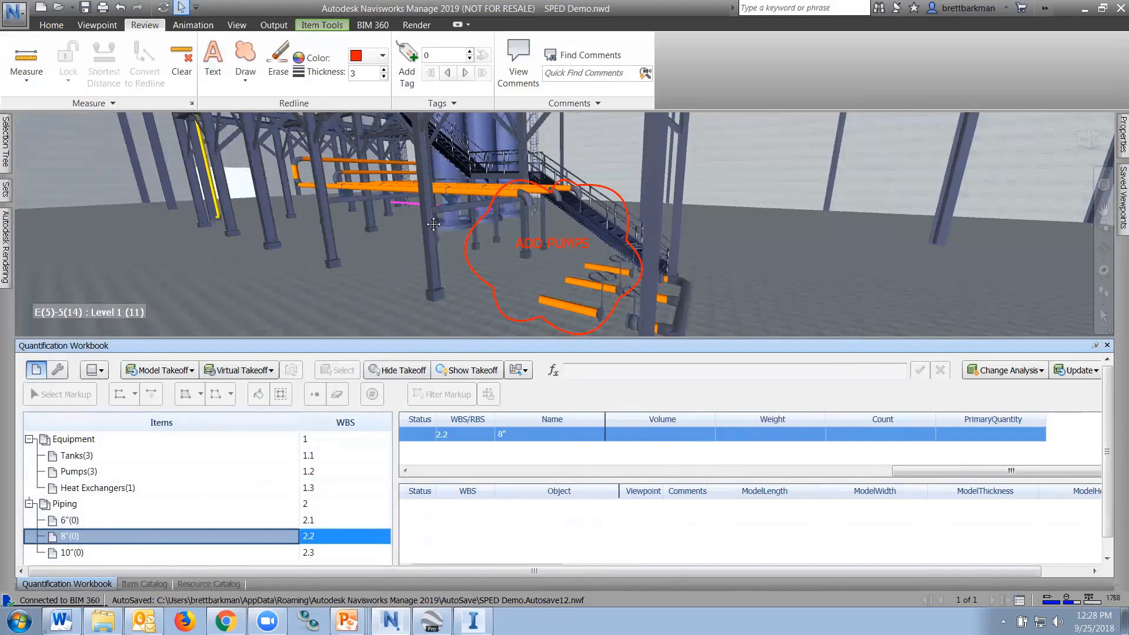
pyautogui.scroll(5, 454, 239)
pyautogui.scroll(2, 398, 222)
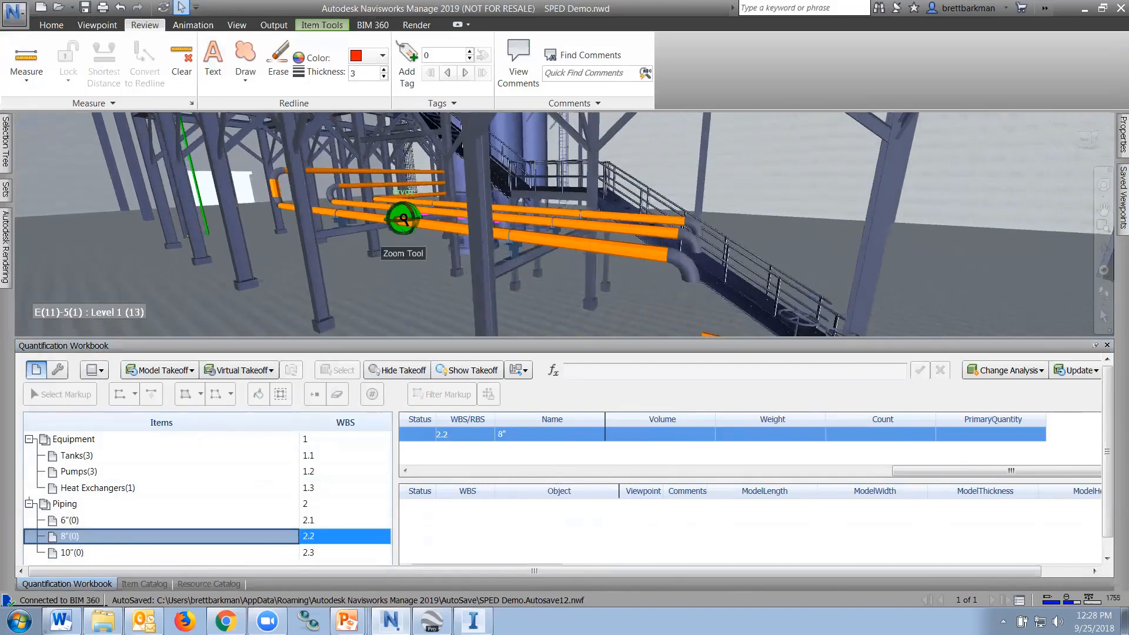
pyautogui.click(441, 229)
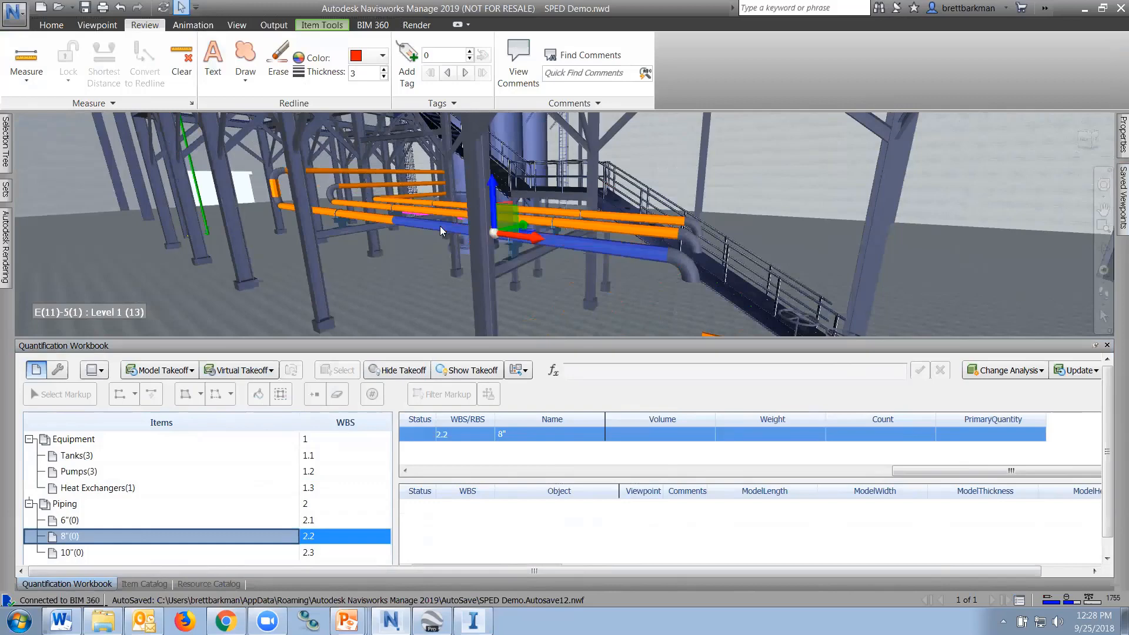
pyautogui.click(595, 227)
pyautogui.click(329, 209)
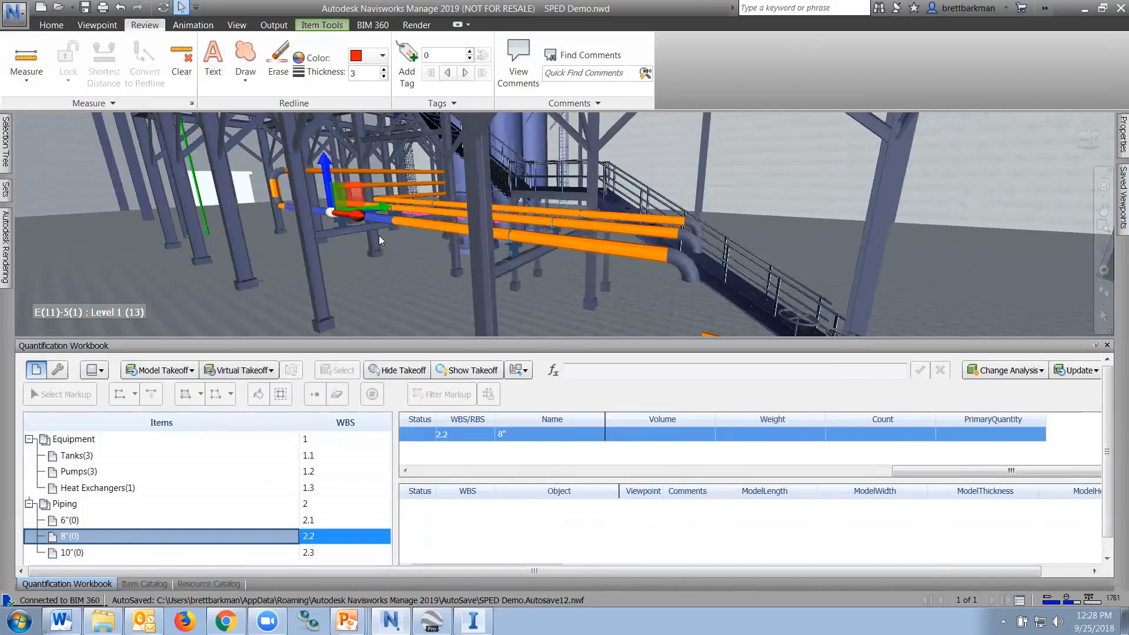
pyautogui.keyDown('shift'); pyautogui.moveTo(593, 254); pyautogui.dragTo(457, 253, button='middle'); pyautogui.keyUp('shift')
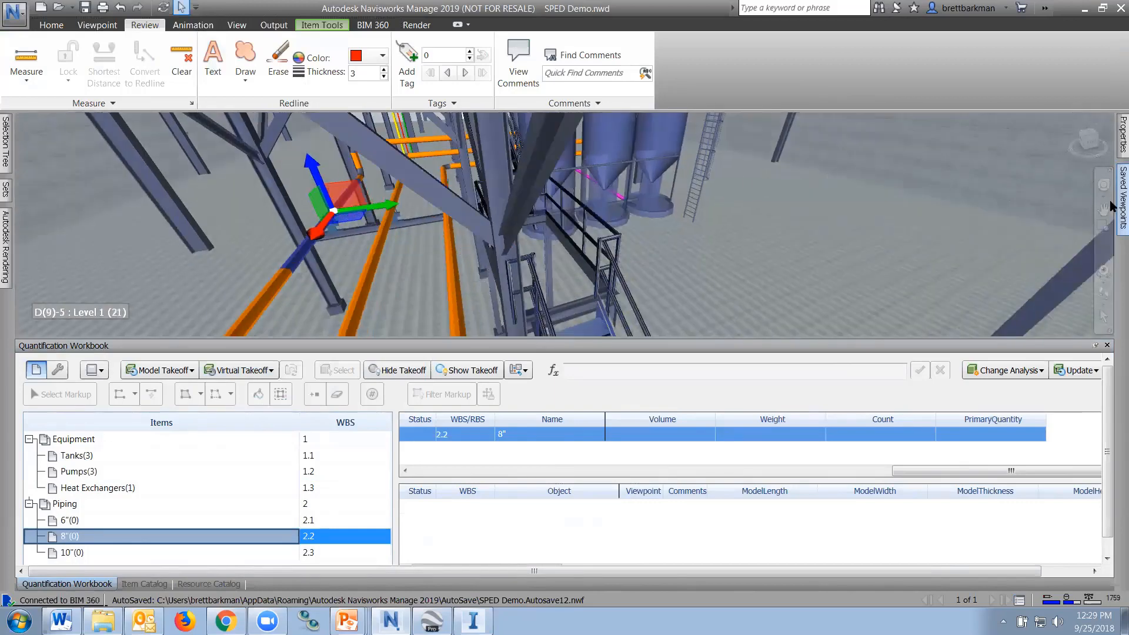
# Step: Switch to the saved viewpoint 04 Tanks and clear the pipe selection
pyautogui.moveTo(1114, 203)
pyautogui.click(1056, 187)
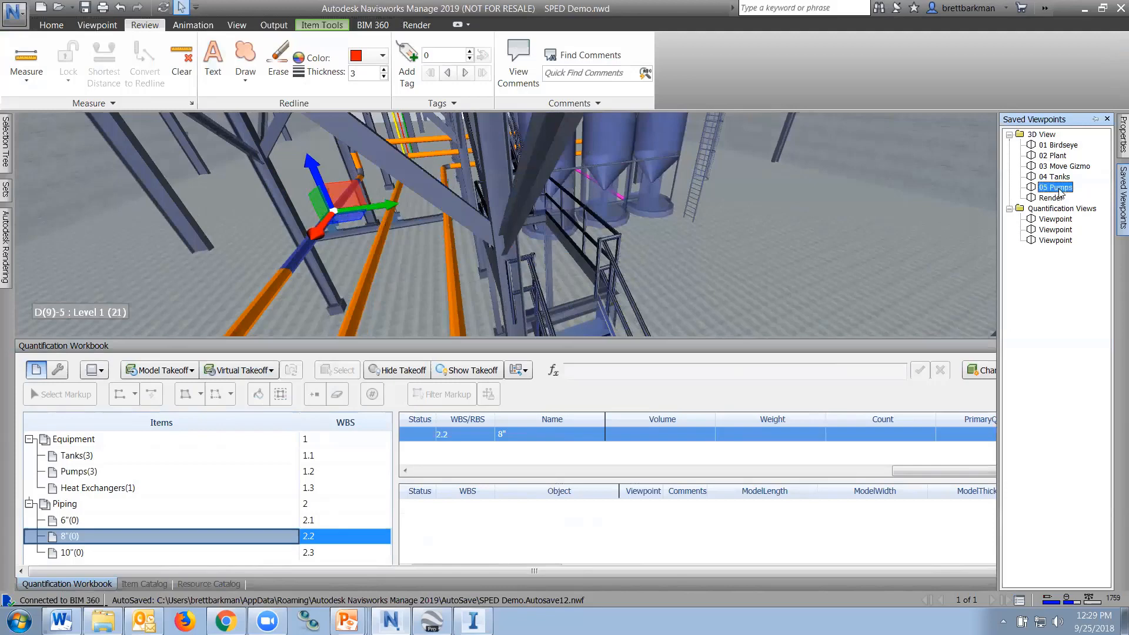
pyautogui.click(1054, 176)
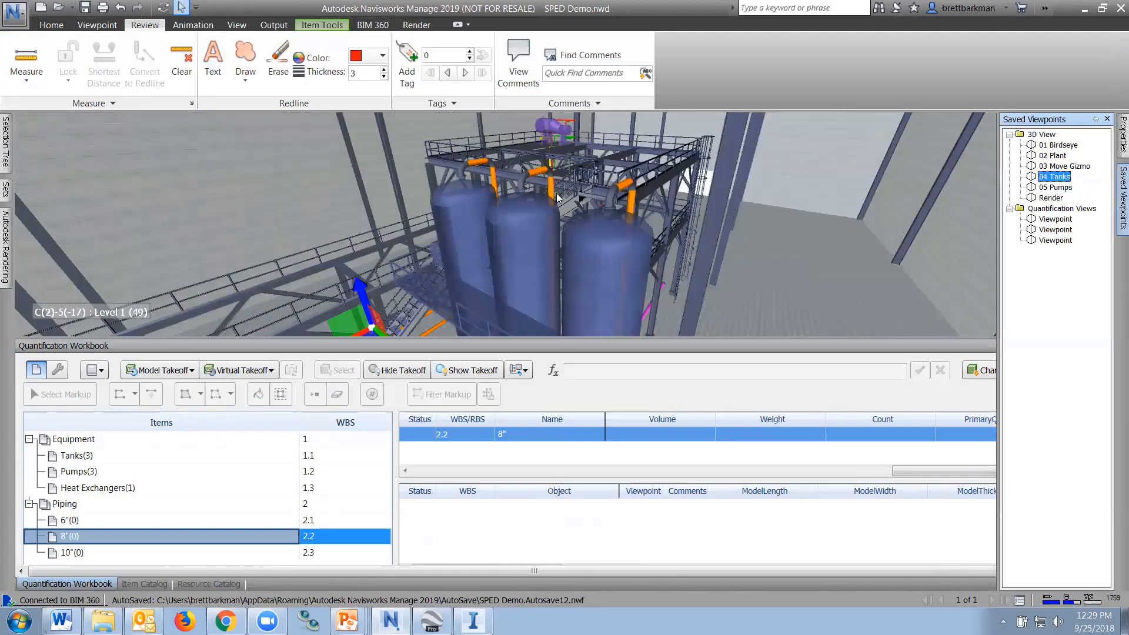
pyautogui.scroll(5, 552, 182)
pyautogui.press('Escape')
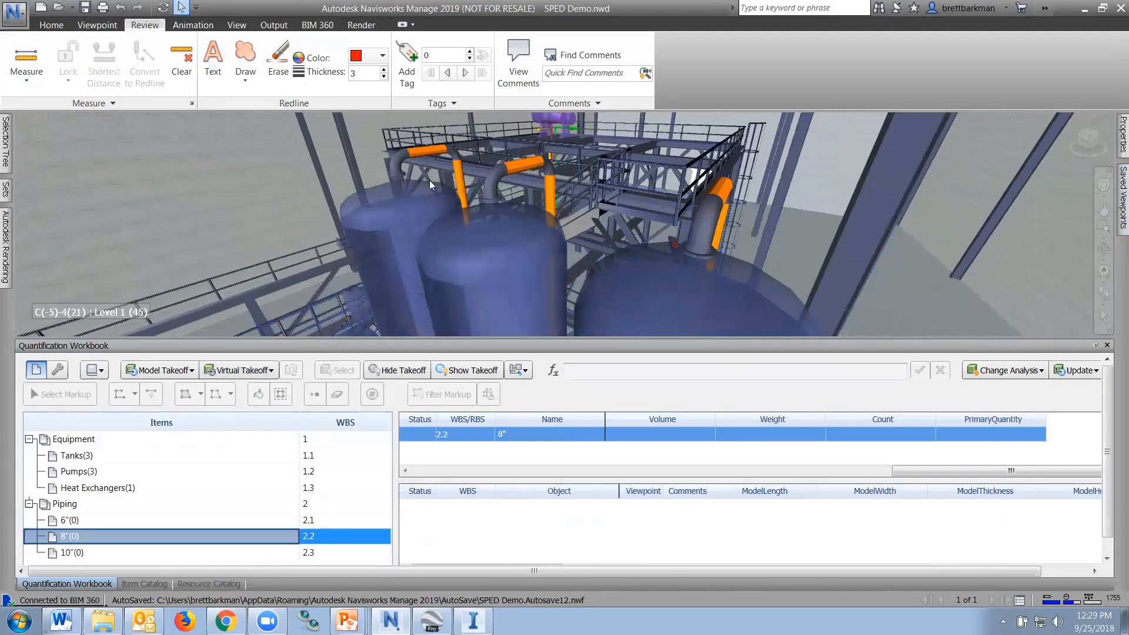
# Step: Import the saved search Pipe-8.xml from the Setup folder into Find Items and select all matching 8" pipes
pyautogui.click(58, 26)
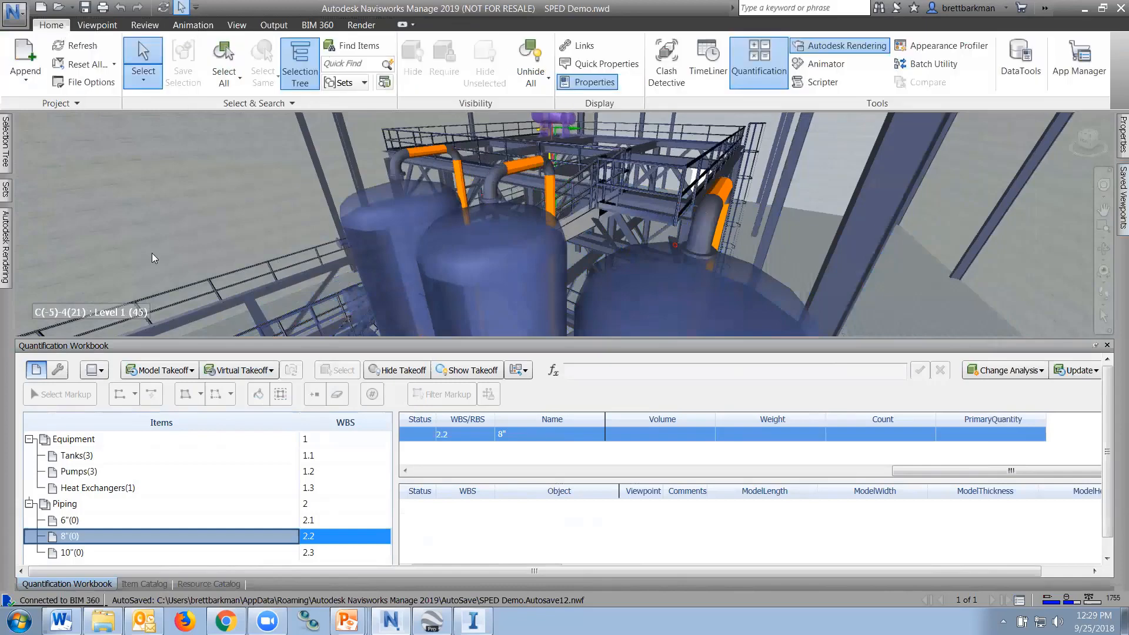
pyautogui.click(370, 49)
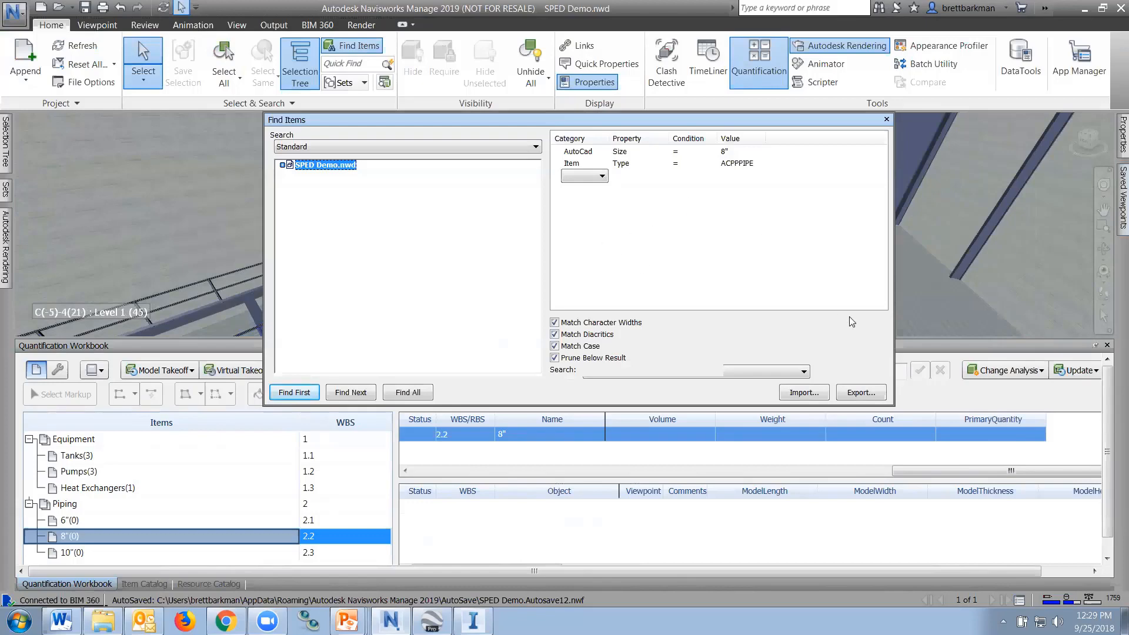
pyautogui.click(804, 393)
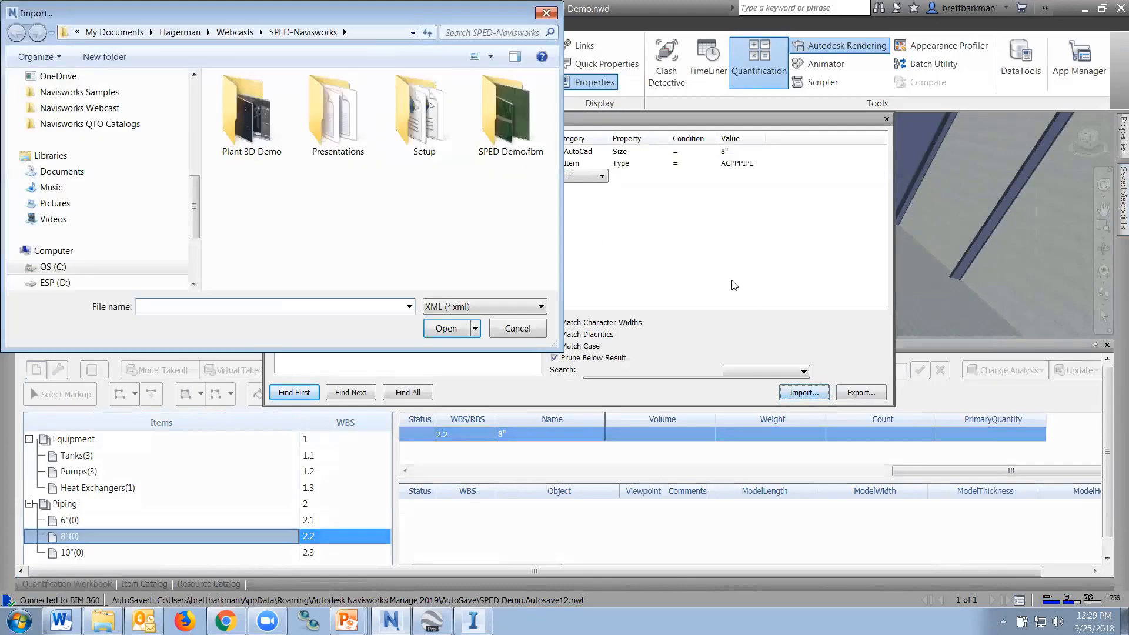
pyautogui.doubleClick(420, 113)
pyautogui.click(245, 136)
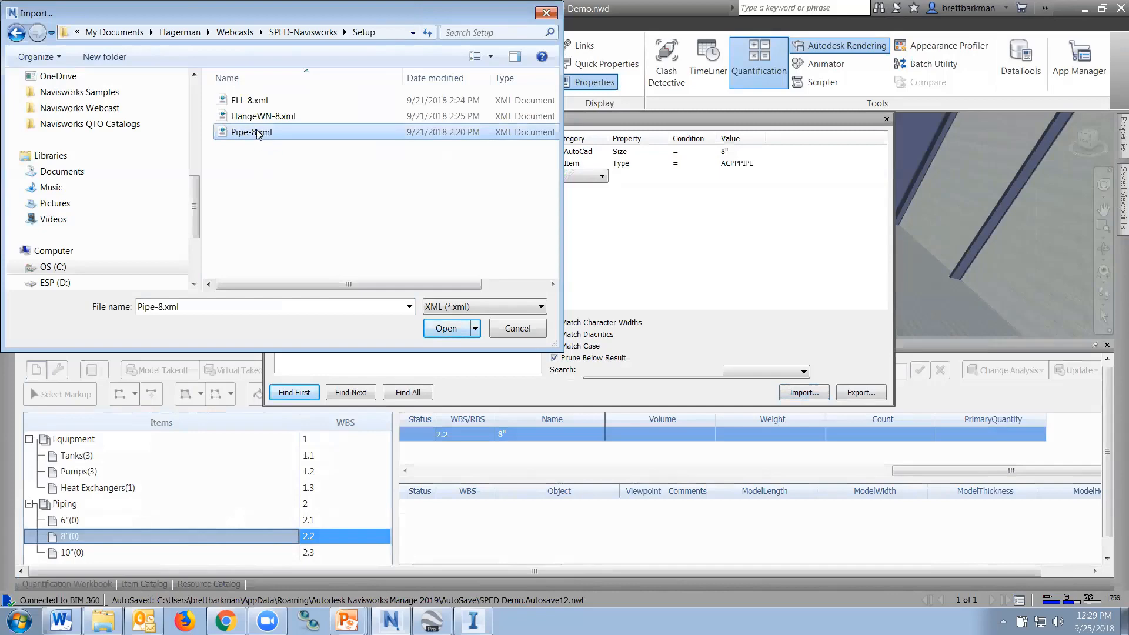
pyautogui.click(442, 331)
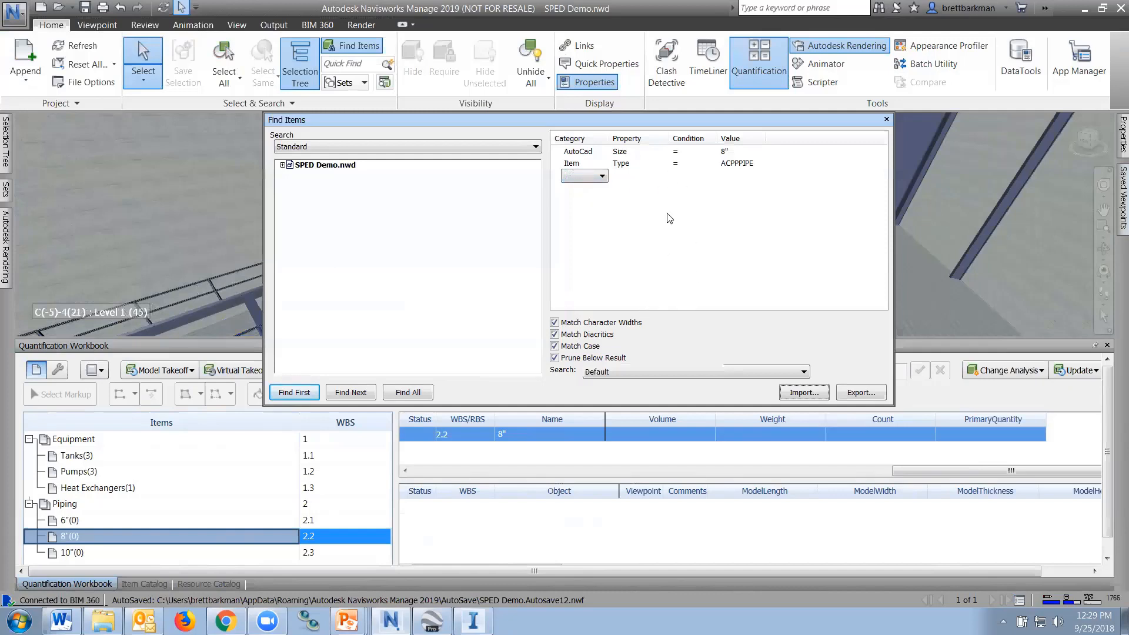
pyautogui.click(413, 393)
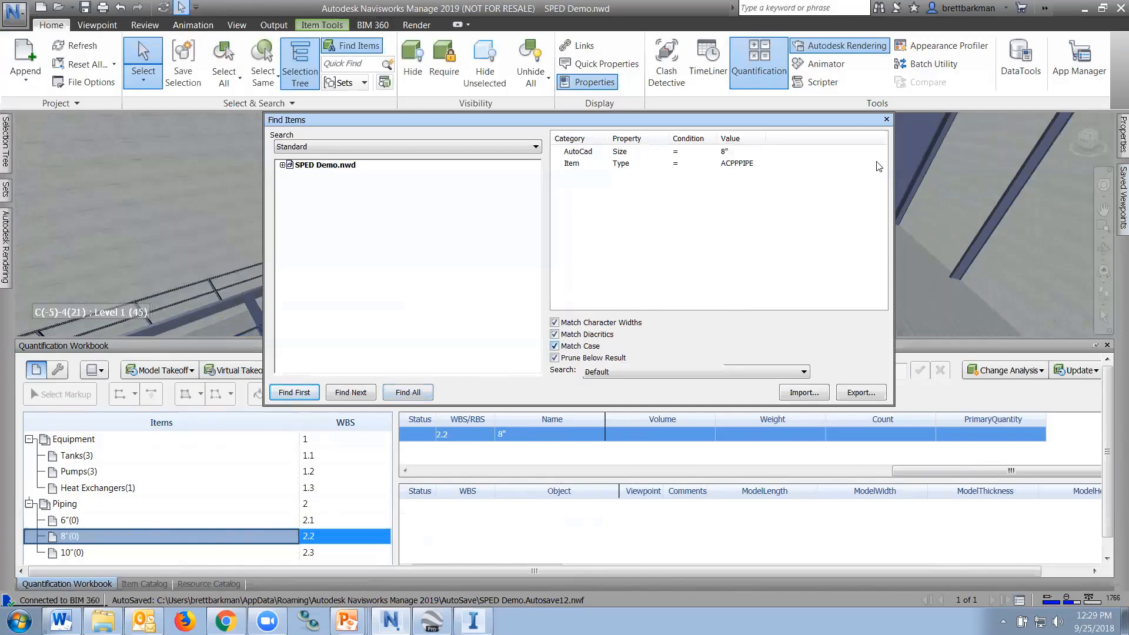
pyautogui.click(887, 119)
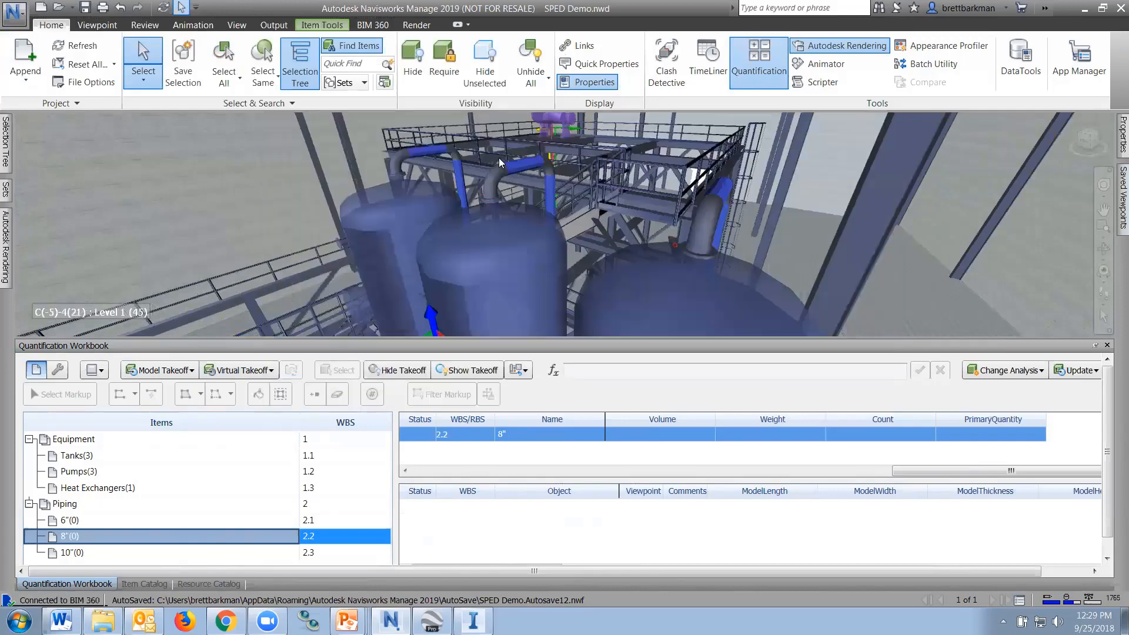
# Step: Take off the selected 8" pipes into the 8" item under Piping
pyautogui.scroll(5, 499, 159)
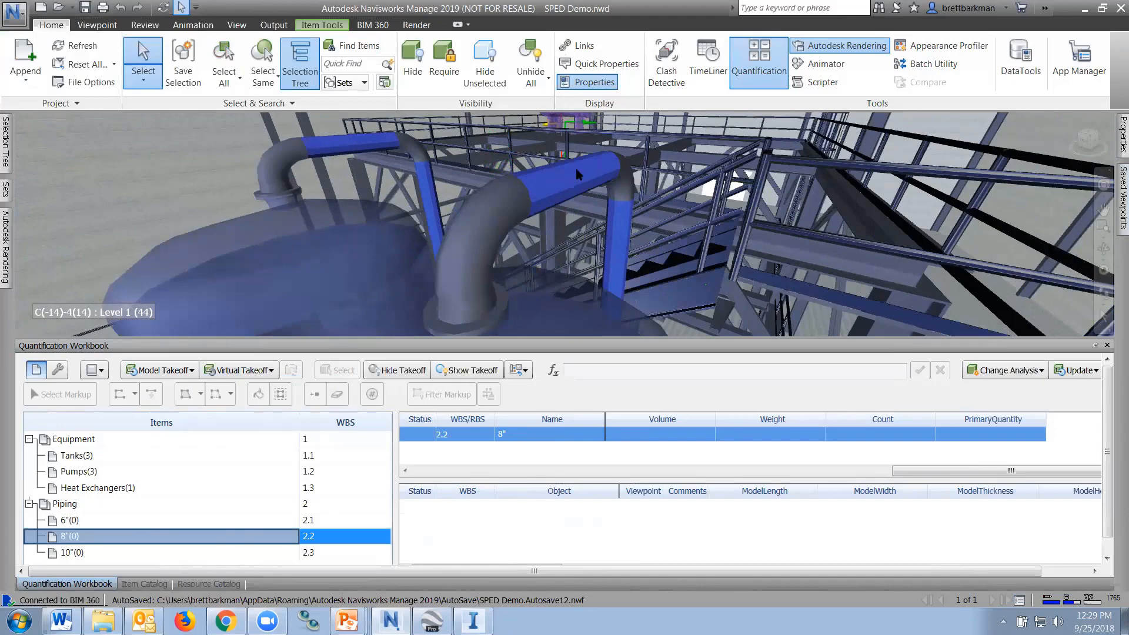
pyautogui.scroll(-3, 459, 158)
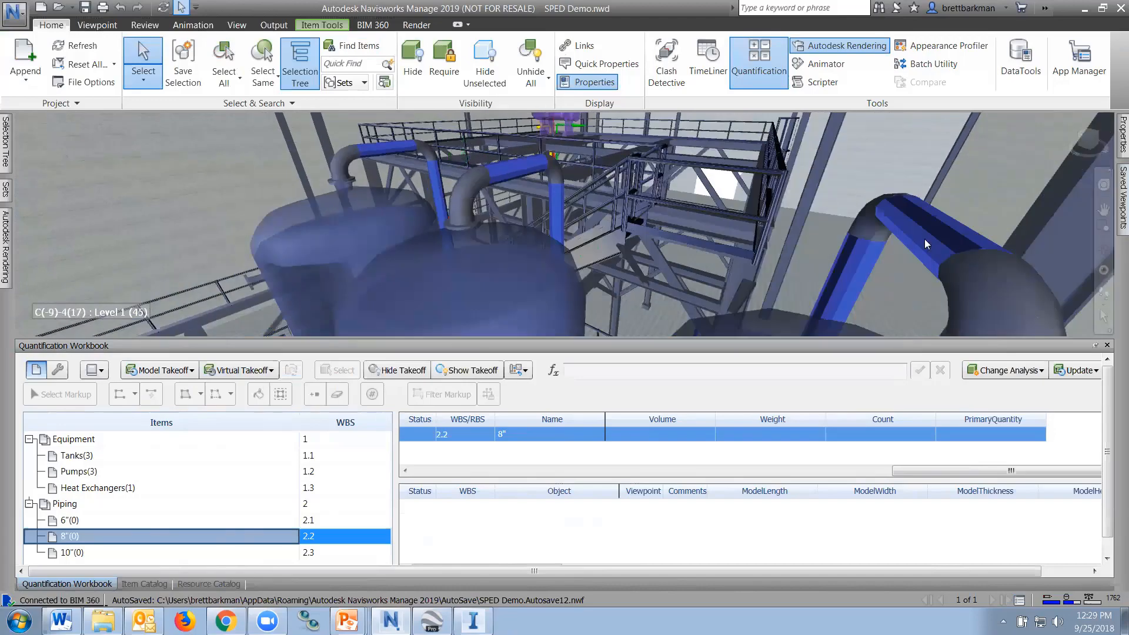
pyautogui.scroll(-3, 882, 208)
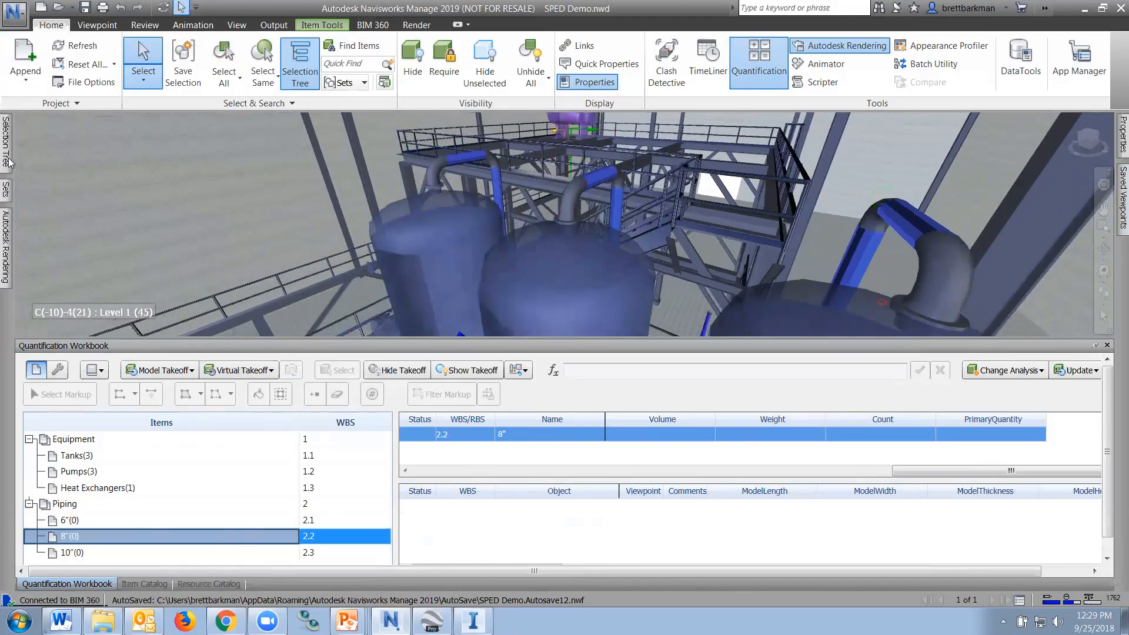
pyautogui.moveTo(8, 162)
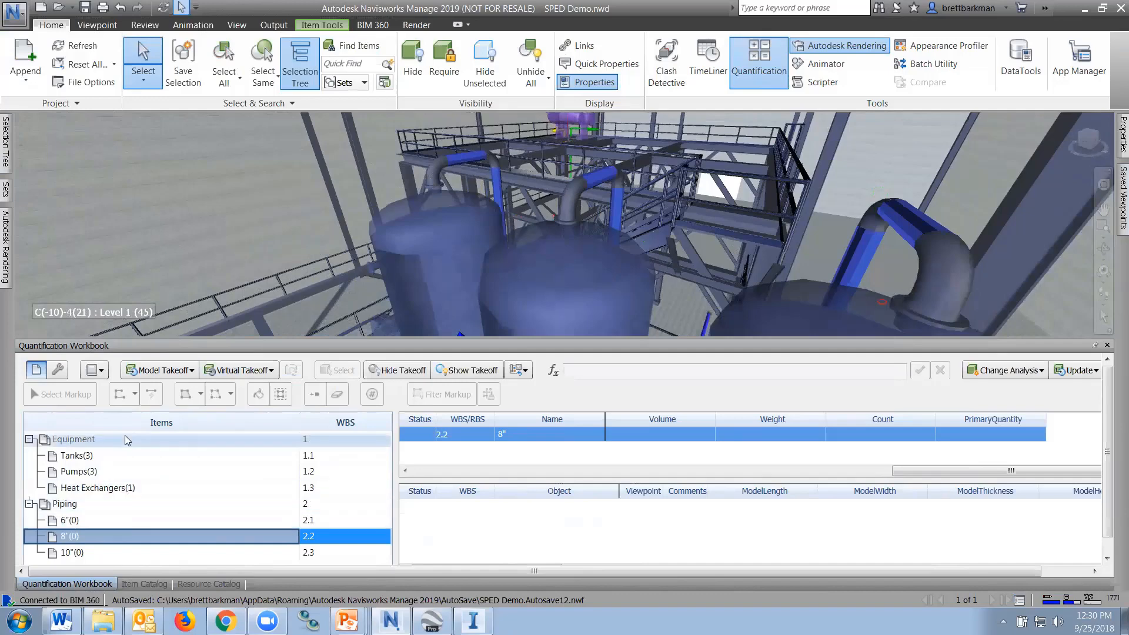
pyautogui.rightClick(91, 540)
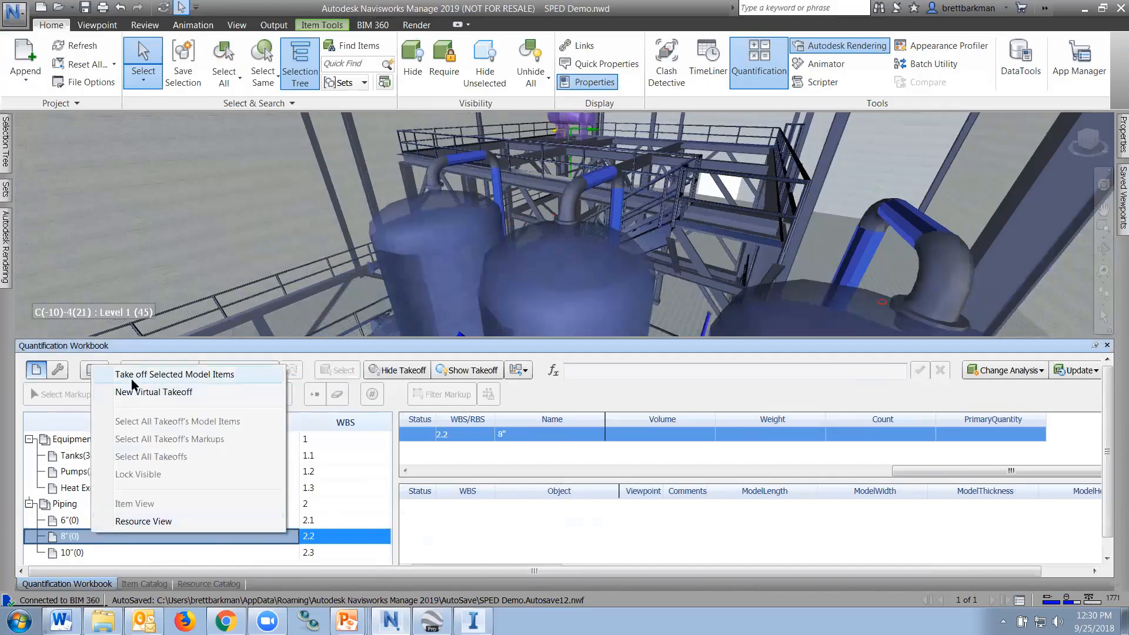
pyautogui.click(164, 378)
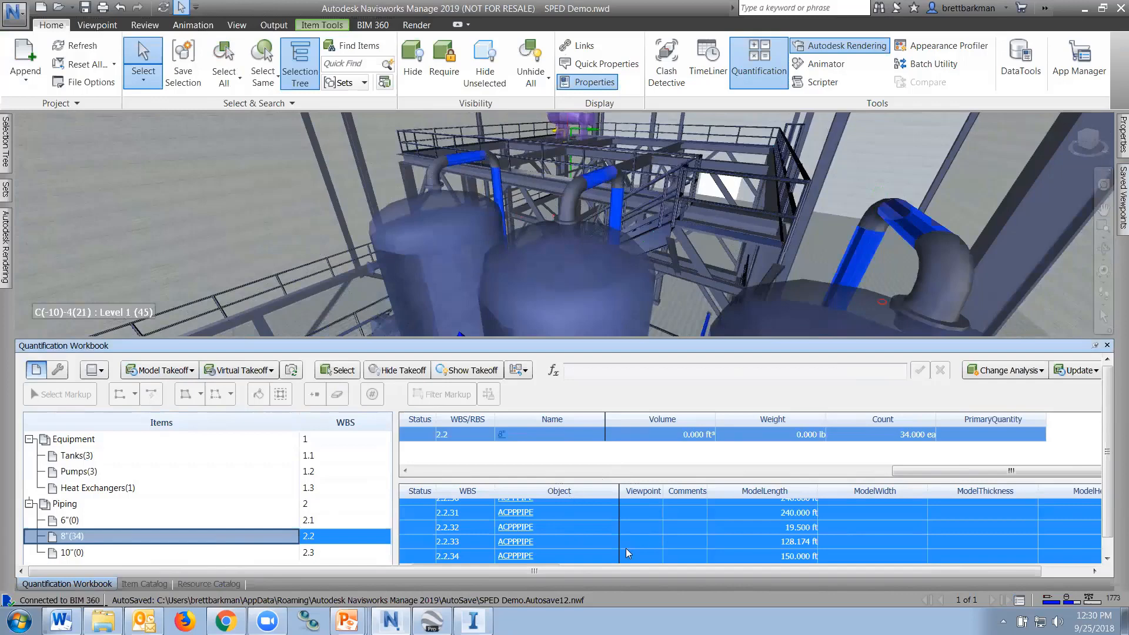
# Step: Review the ModelLength values of the 8" pipe takeoffs and the item's total Length in the Quantification Workbook
pyautogui.moveTo(596, 571); pyautogui.dragTo(679, 579)
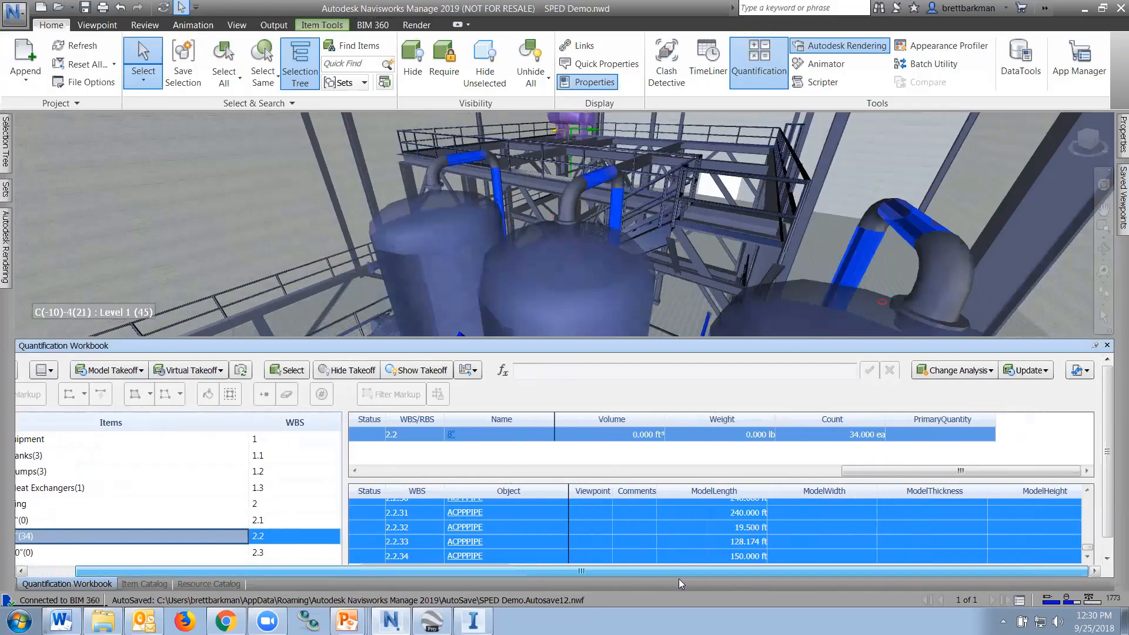
pyautogui.click(692, 537)
pyautogui.scroll(8, 735, 536)
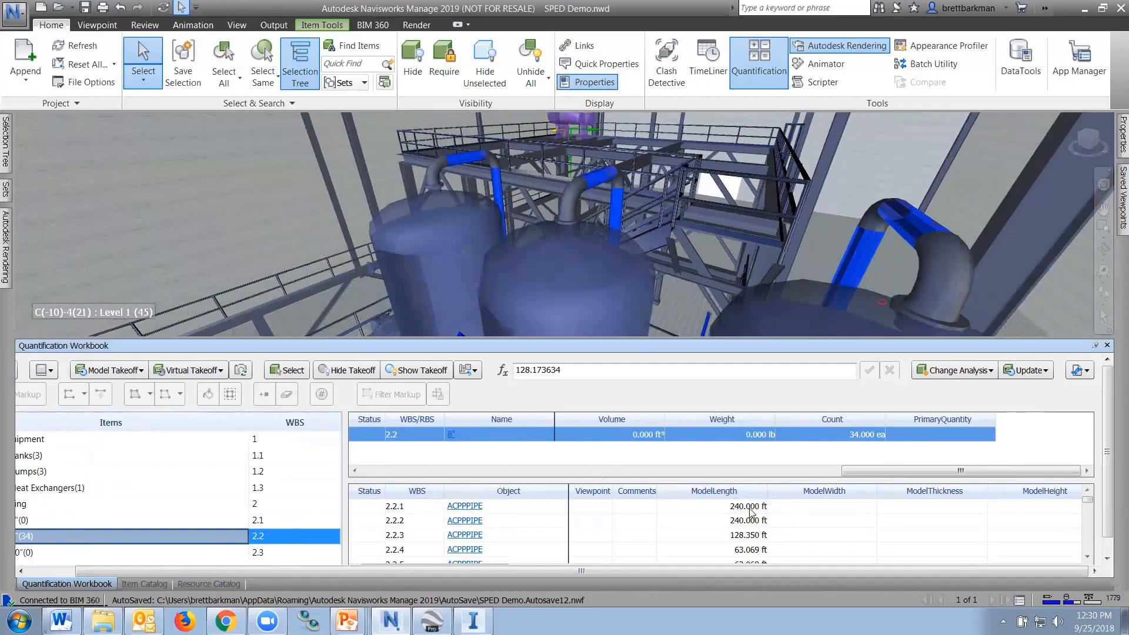
pyautogui.click(750, 536)
pyautogui.scroll(-4, 751, 544)
pyautogui.click(751, 534)
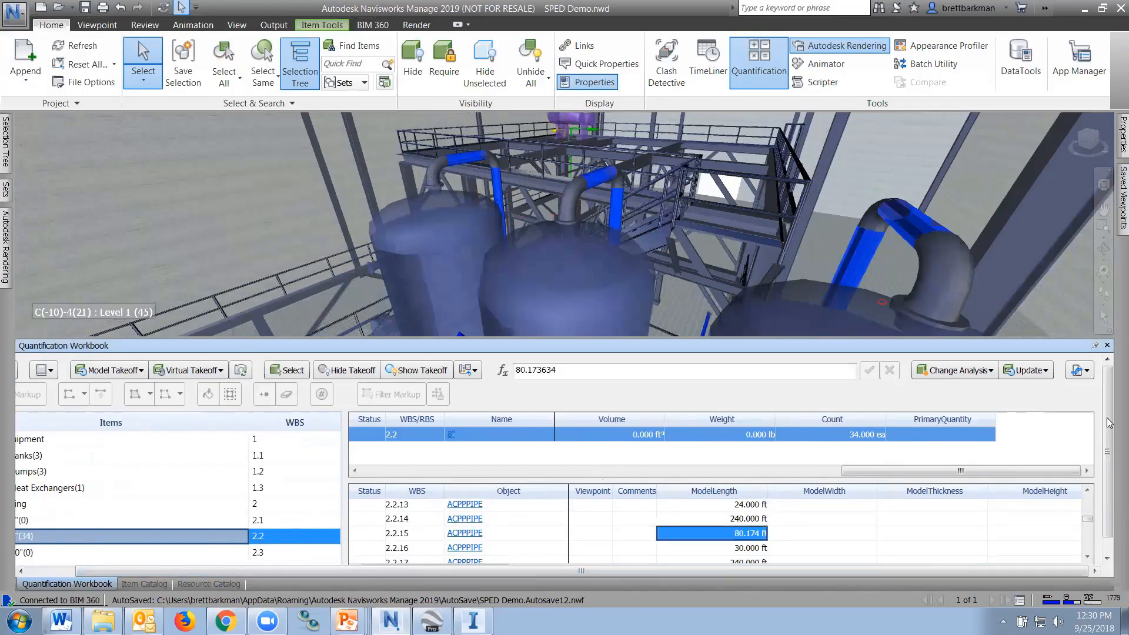
pyautogui.scroll(-1, 1111, 416)
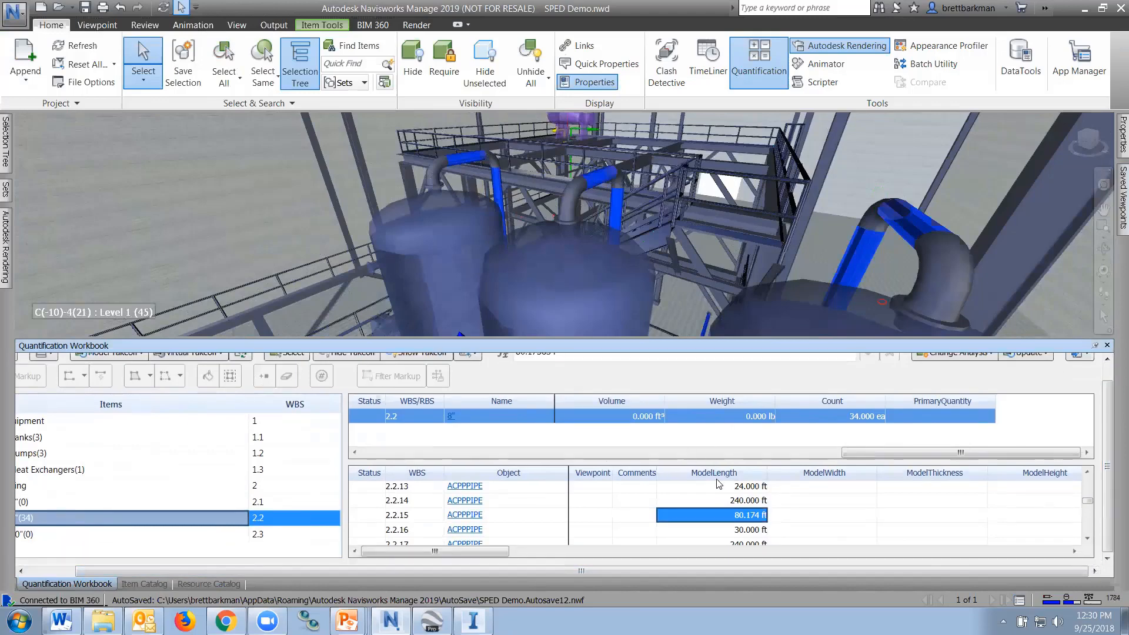
pyautogui.moveTo(863, 457); pyautogui.dragTo(512, 458)
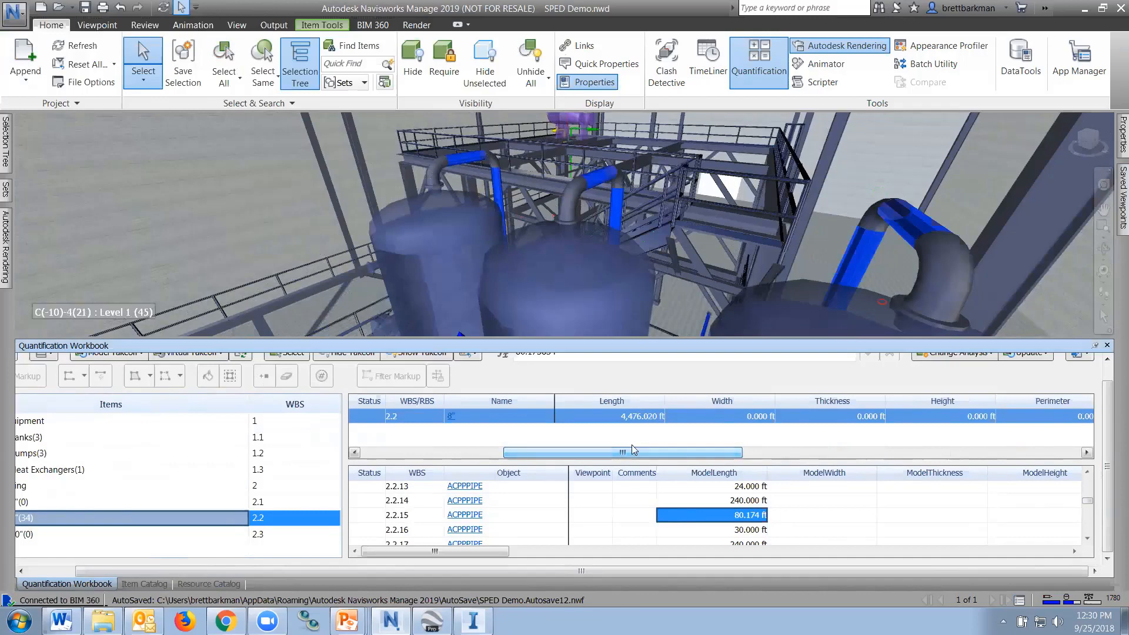
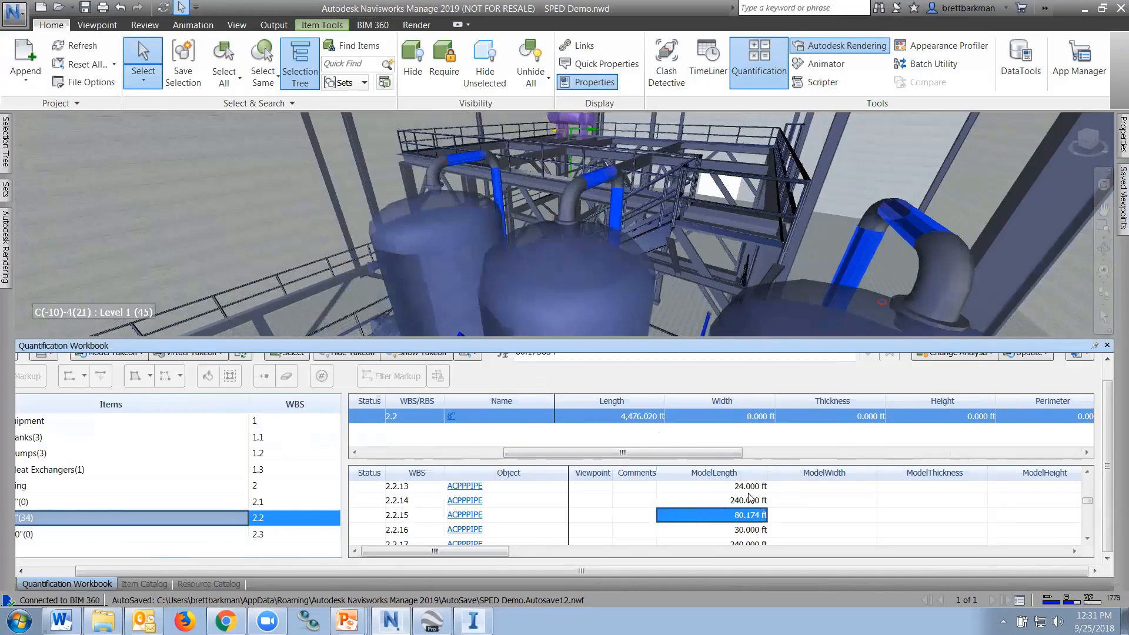
# Step: Select the horizontal 8" pipe above the middle tank and examine its property categories, including the AutoCad Length property
pyautogui.click(601, 177)
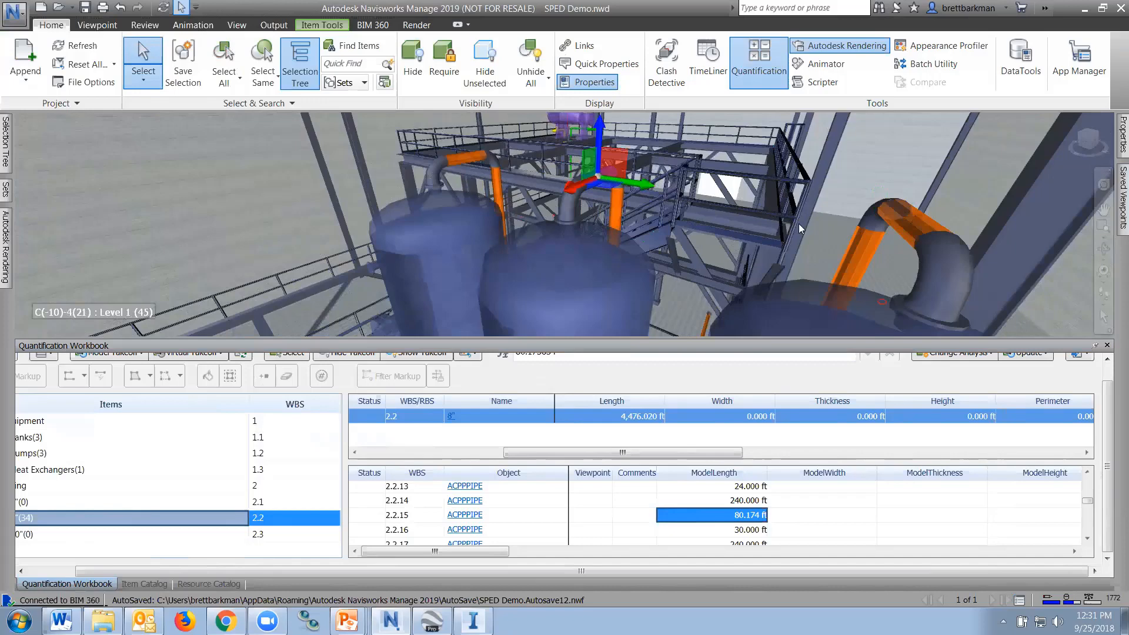
pyautogui.moveTo(1117, 150)
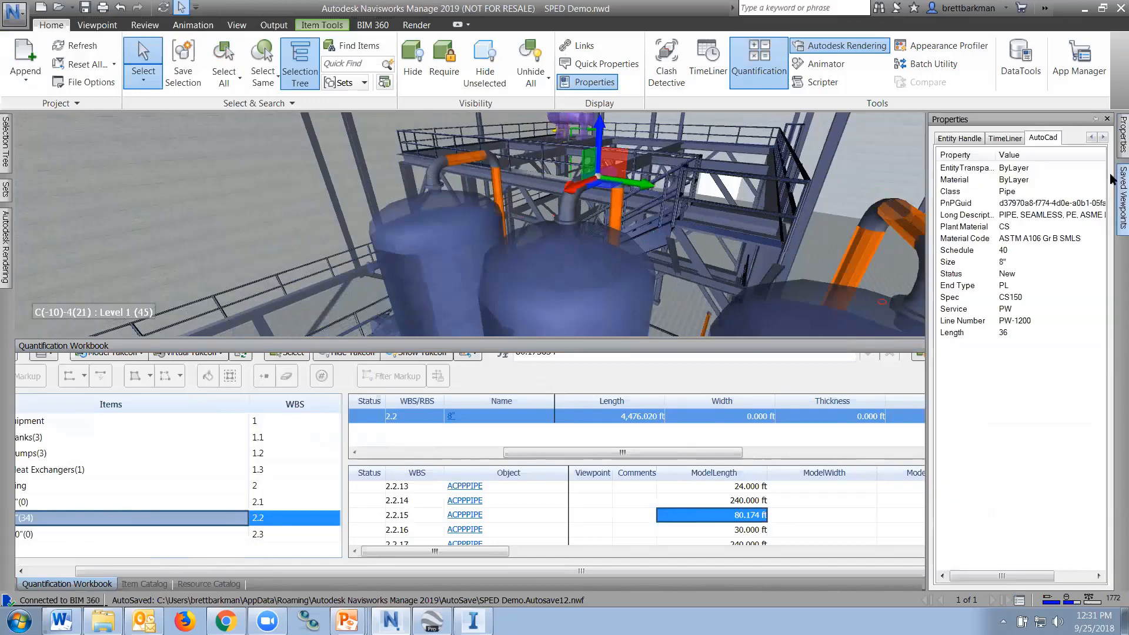
pyautogui.moveTo(1112, 179)
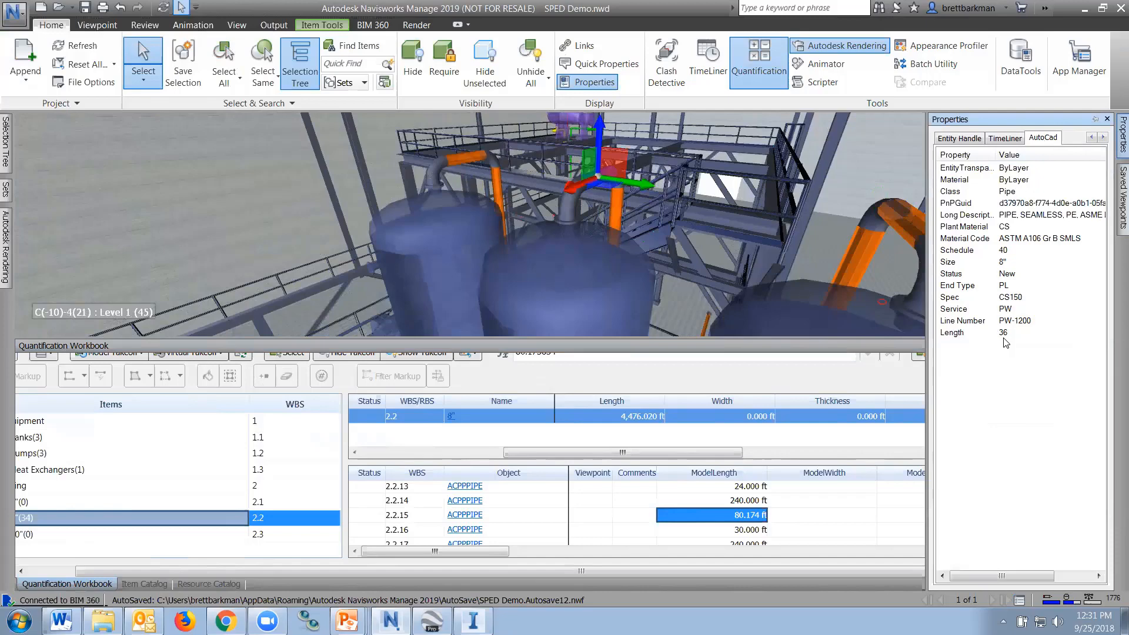
pyautogui.click(1091, 137)
pyautogui.click(1091, 138)
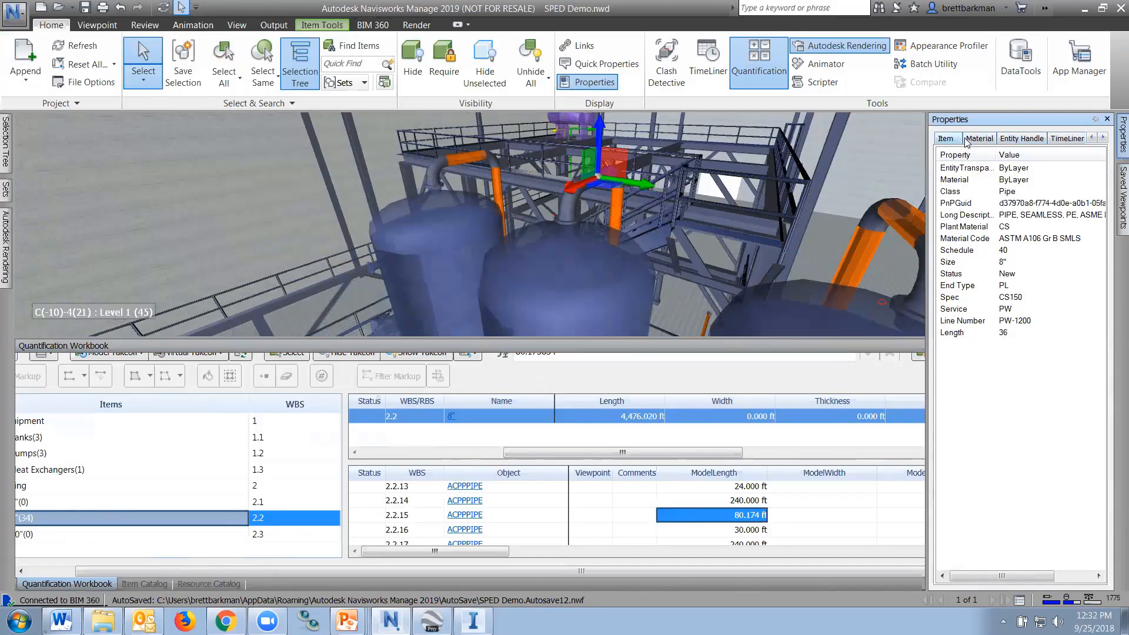
pyautogui.click(1104, 139)
pyautogui.click(1103, 139)
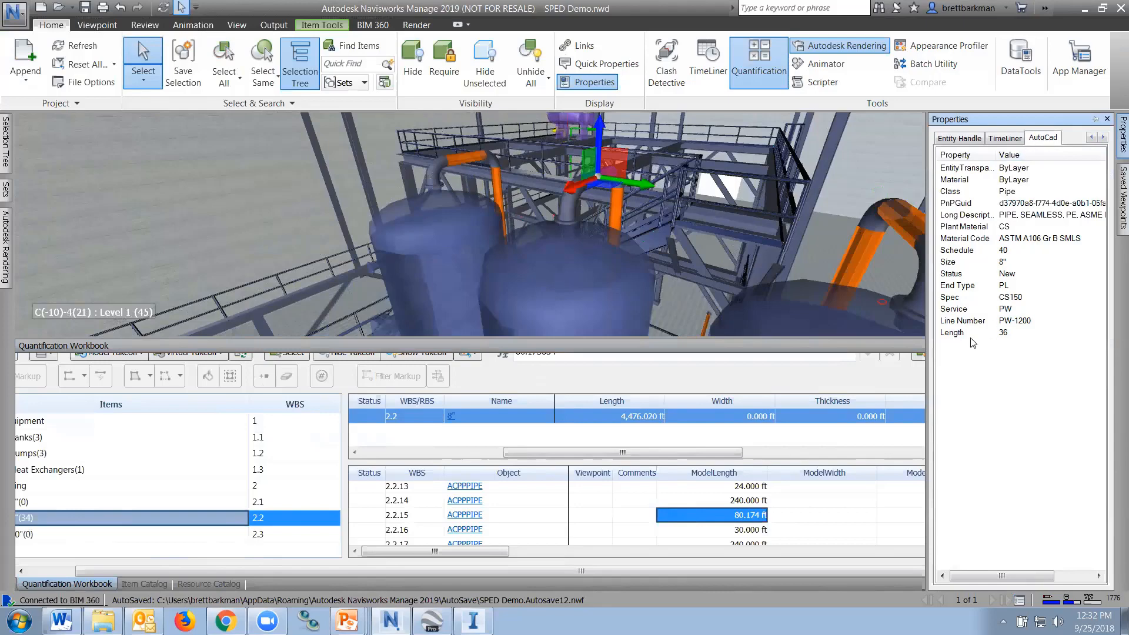
# Step: In the Item Catalog's global Property Mapping, remove the ModelLength mapping and add a new mapping row
pyautogui.click(276, 517)
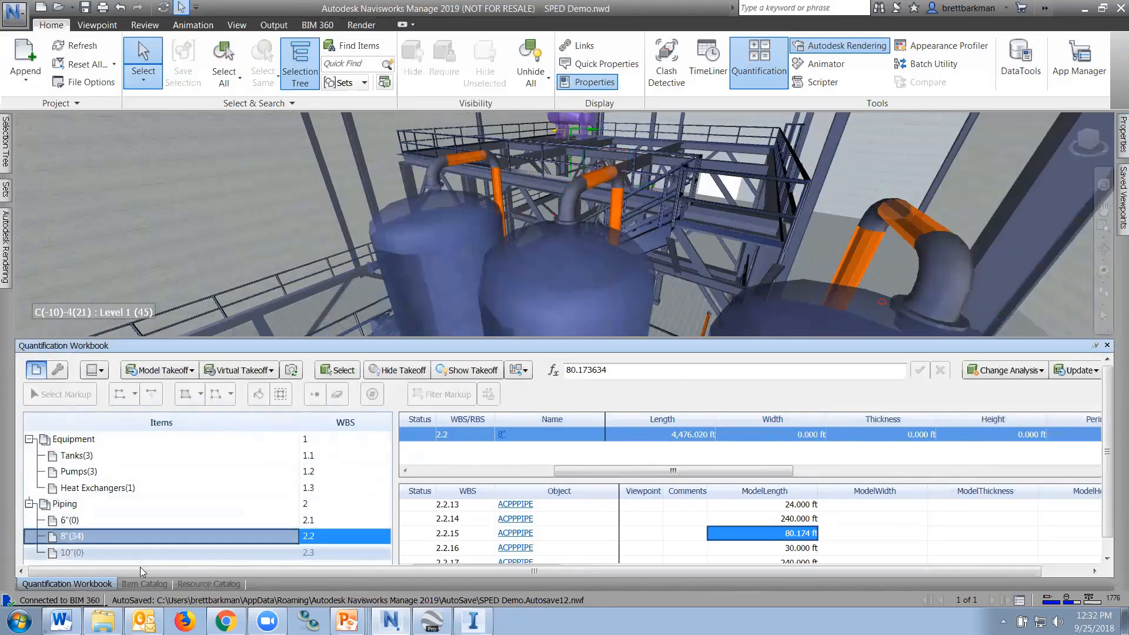
pyautogui.click(145, 585)
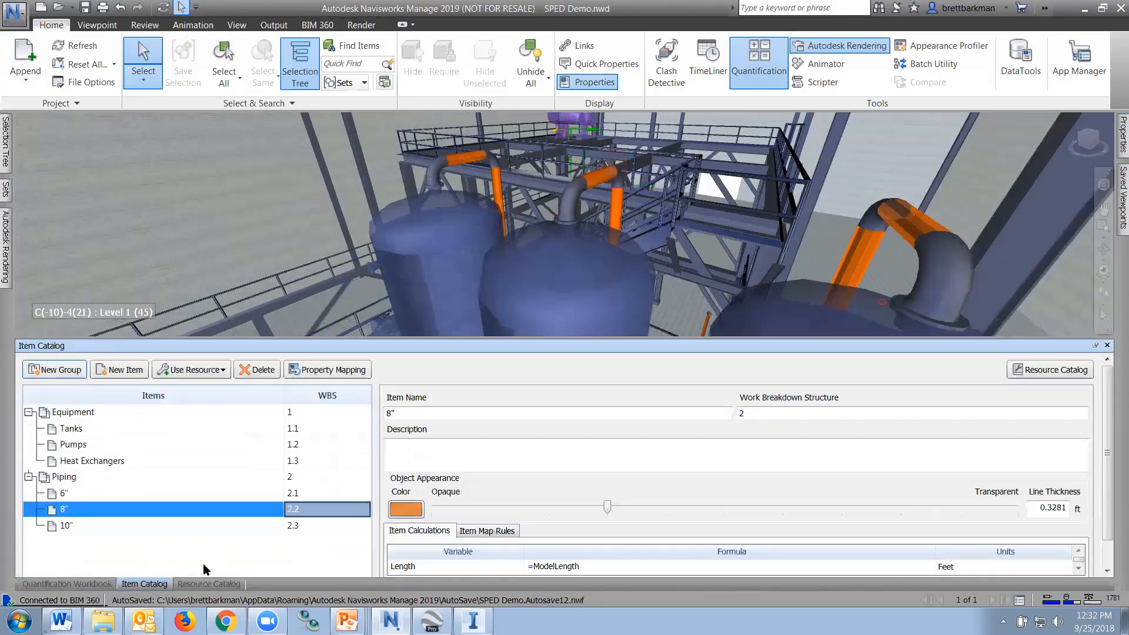
pyautogui.click(319, 371)
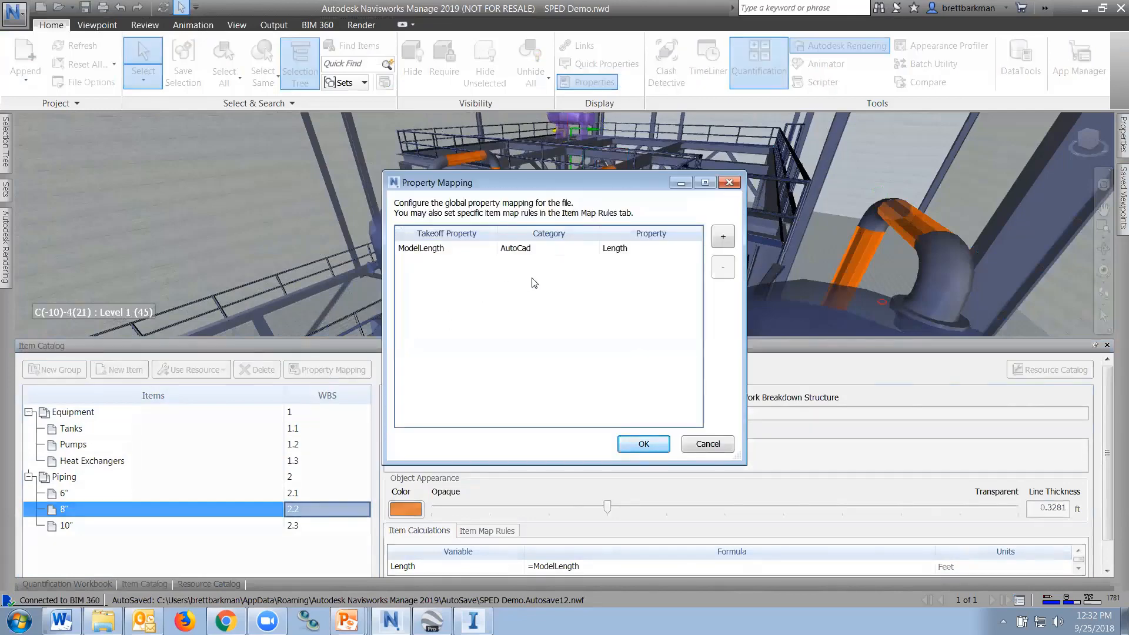
pyautogui.click(442, 248)
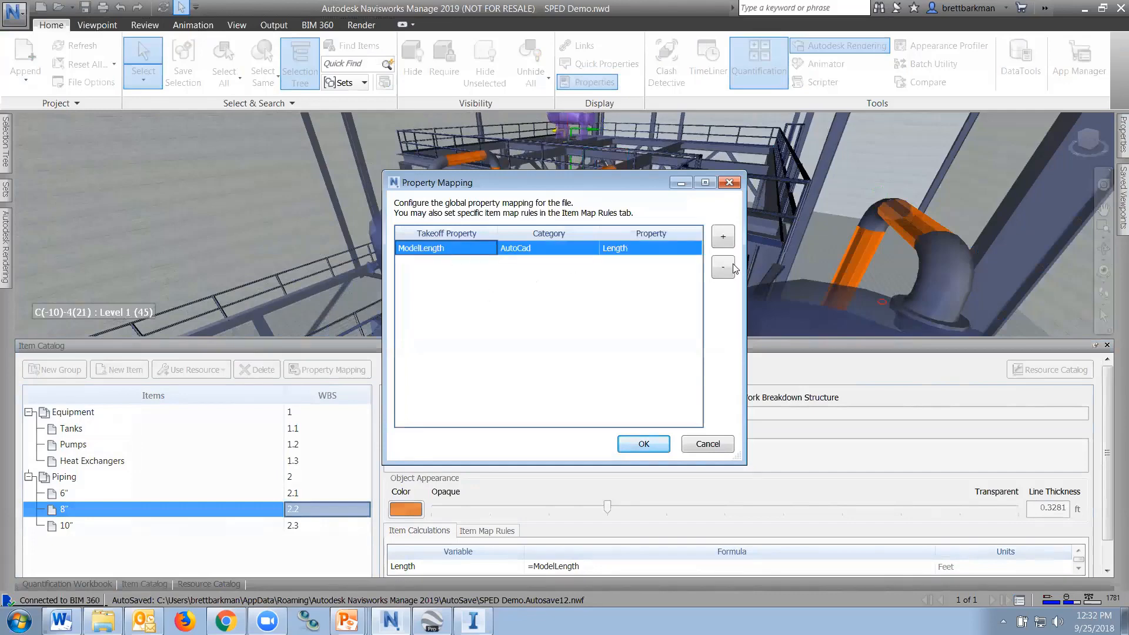
pyautogui.click(728, 268)
pyautogui.click(724, 238)
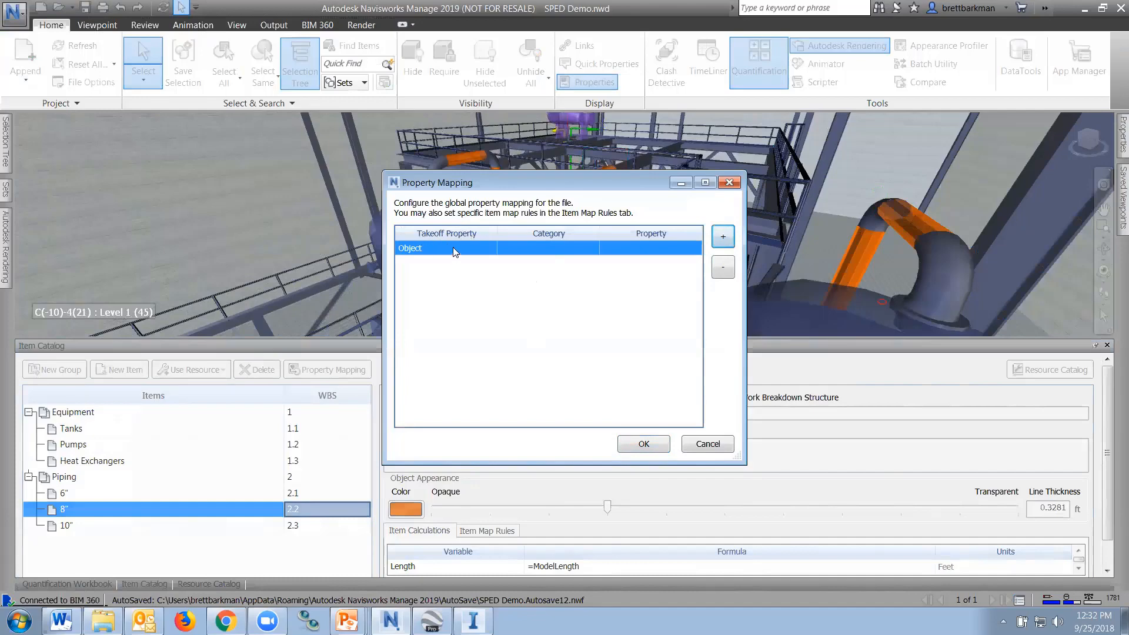
# Step: Map the ModelLength takeoff property to the Length property of the AutoCad category and accept the global mapping
pyautogui.click(452, 247)
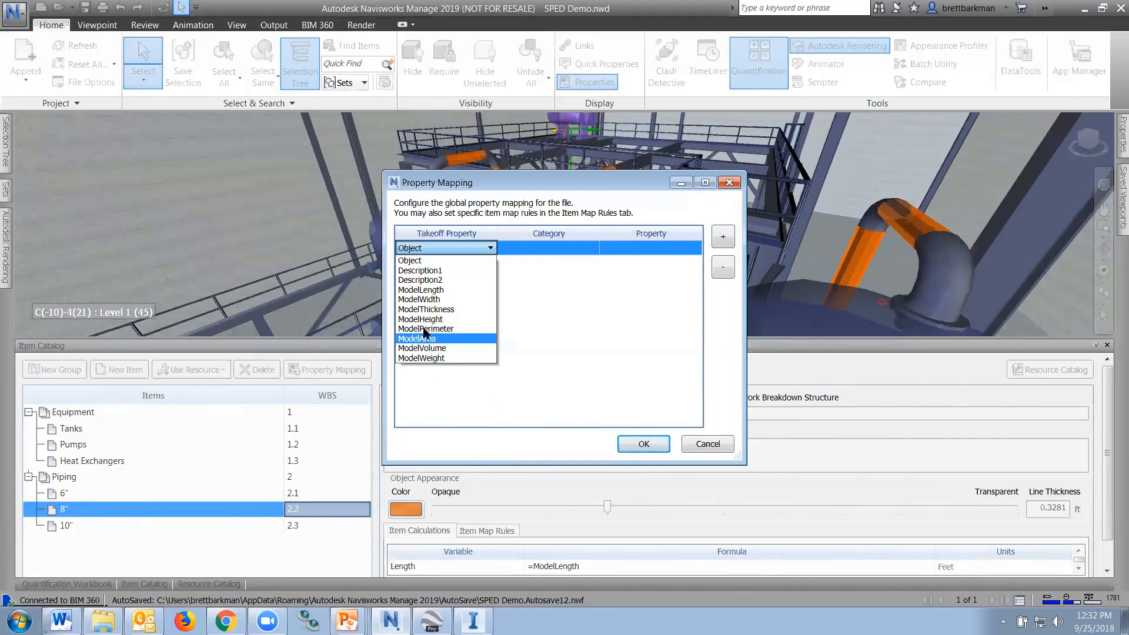
pyautogui.click(431, 290)
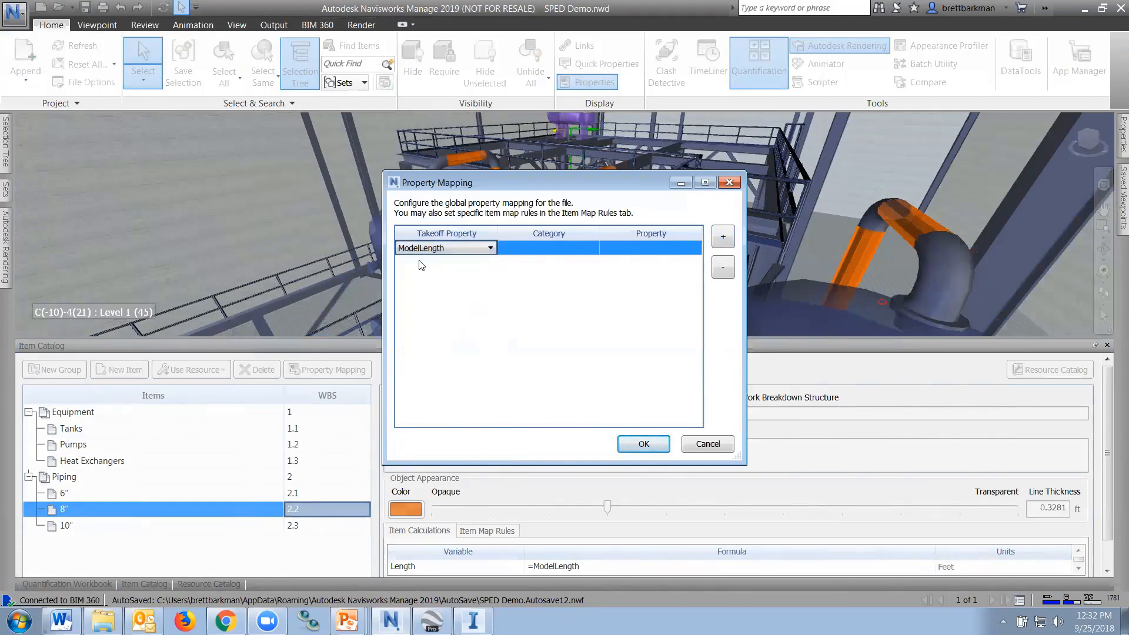
pyautogui.click(578, 253)
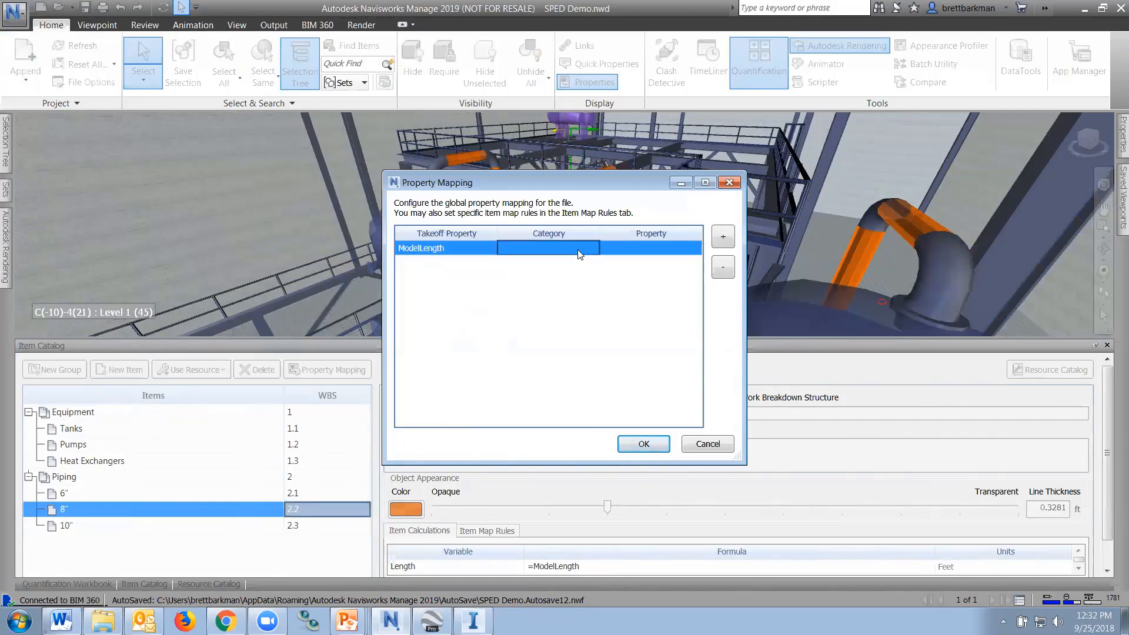
pyautogui.click(580, 253)
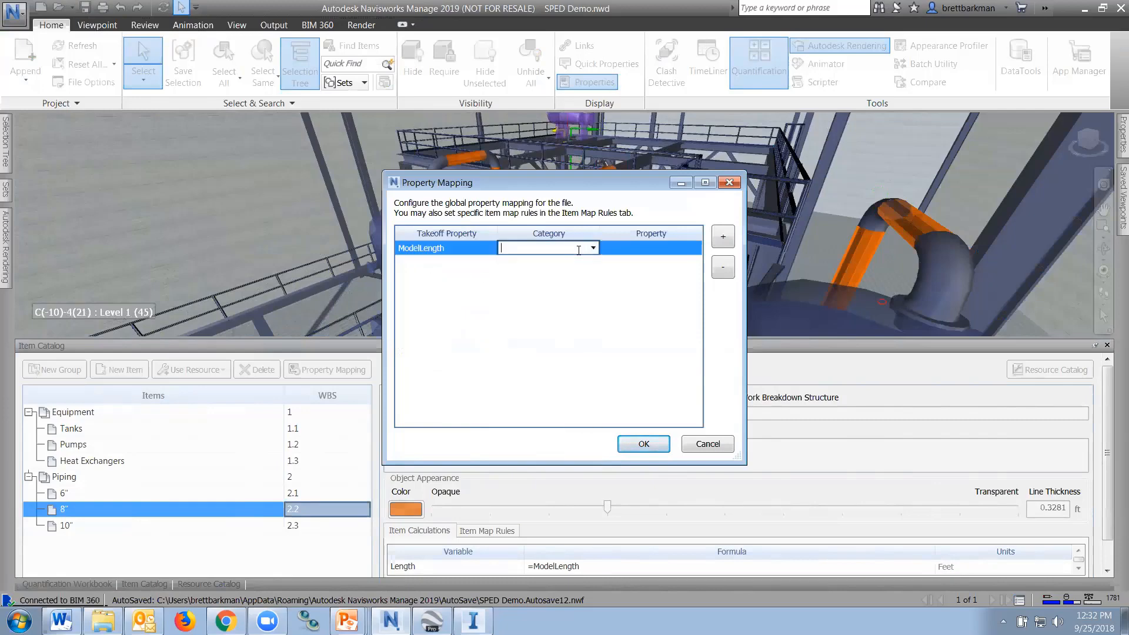
pyautogui.click(594, 249)
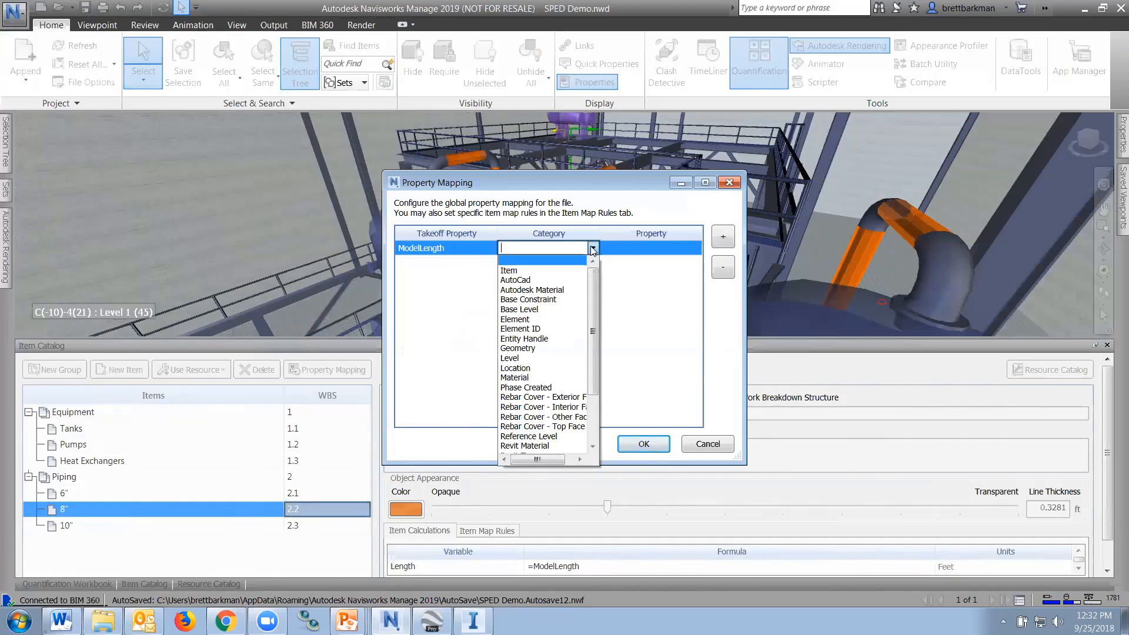
pyautogui.click(520, 280)
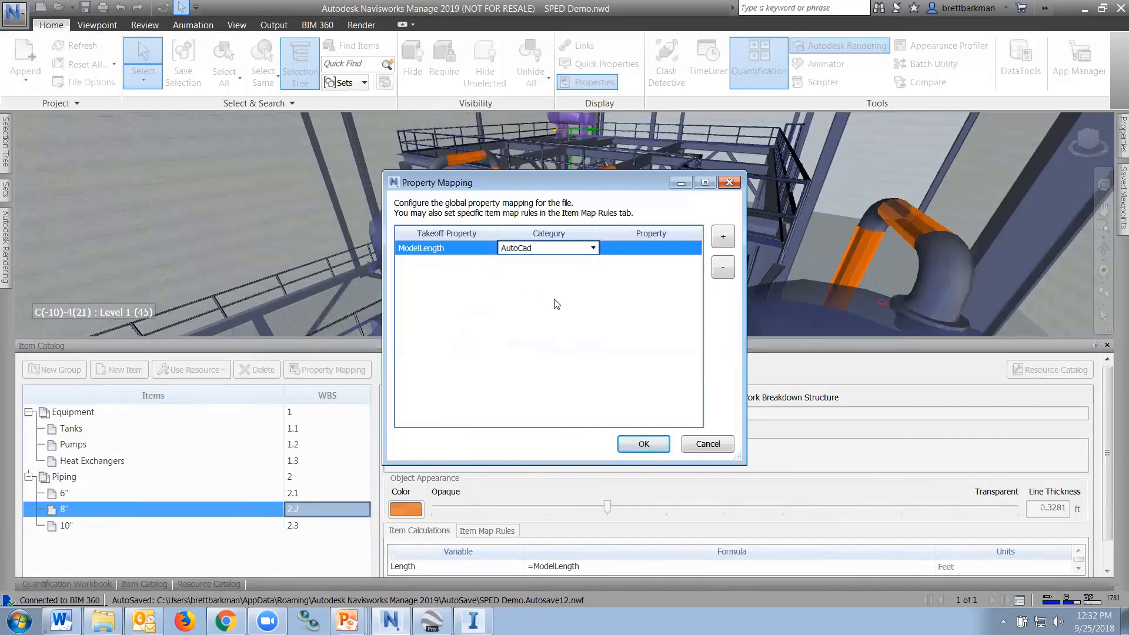
pyautogui.click(685, 247)
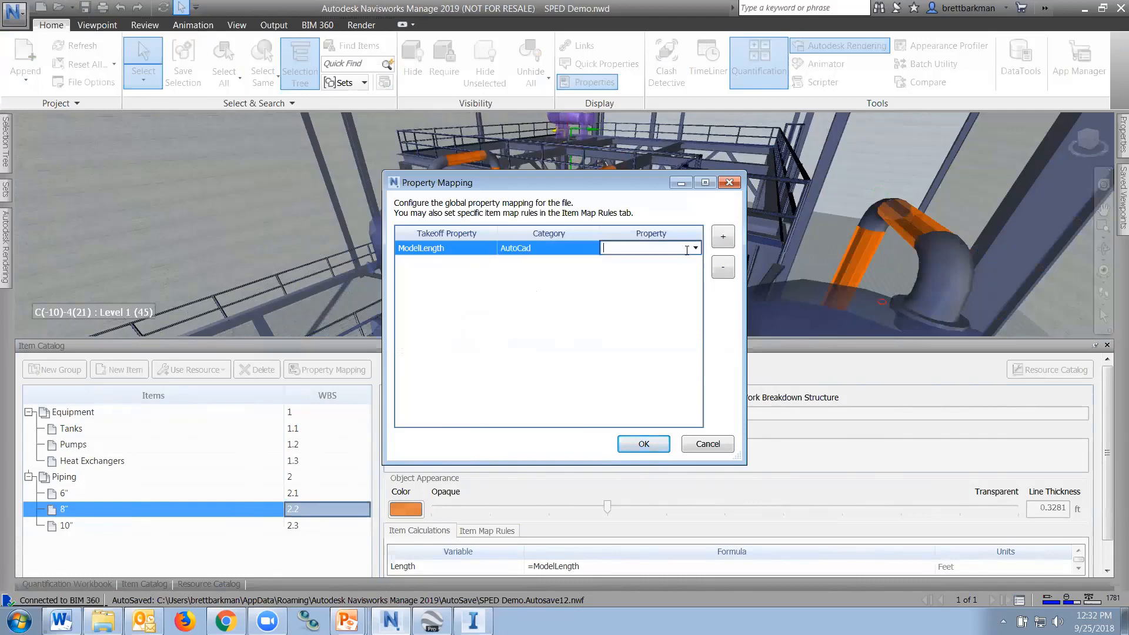
pyautogui.click(695, 248)
pyautogui.click(622, 349)
pyautogui.click(641, 444)
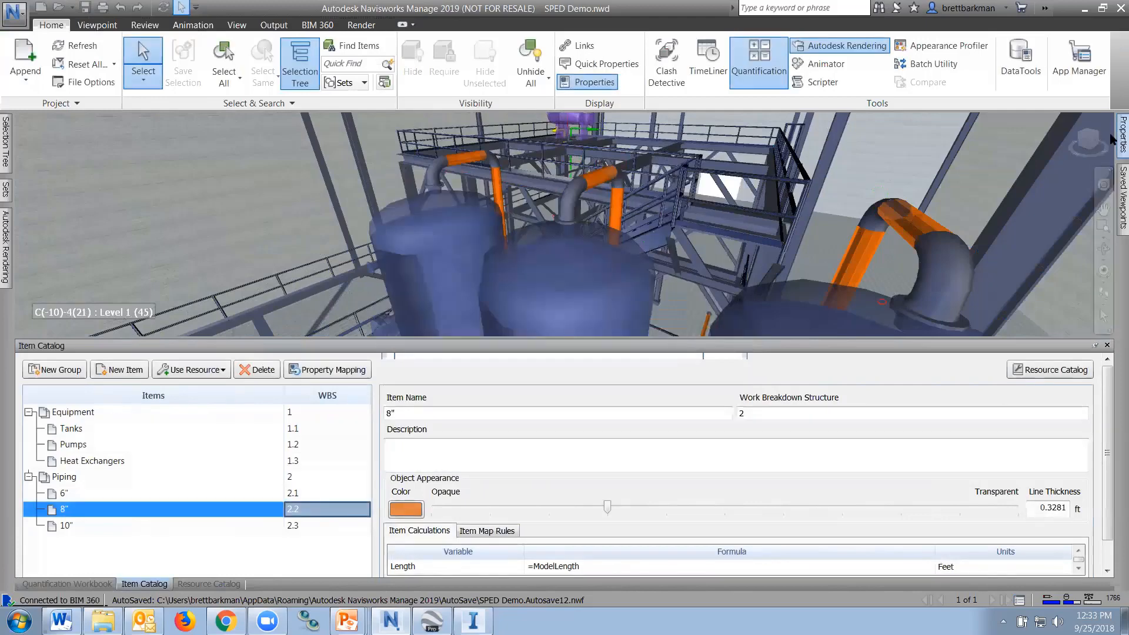
# Step: Select the pipe above the middle tank again, check its AutoCad Length property, and clear the selection
pyautogui.moveTo(1112, 142)
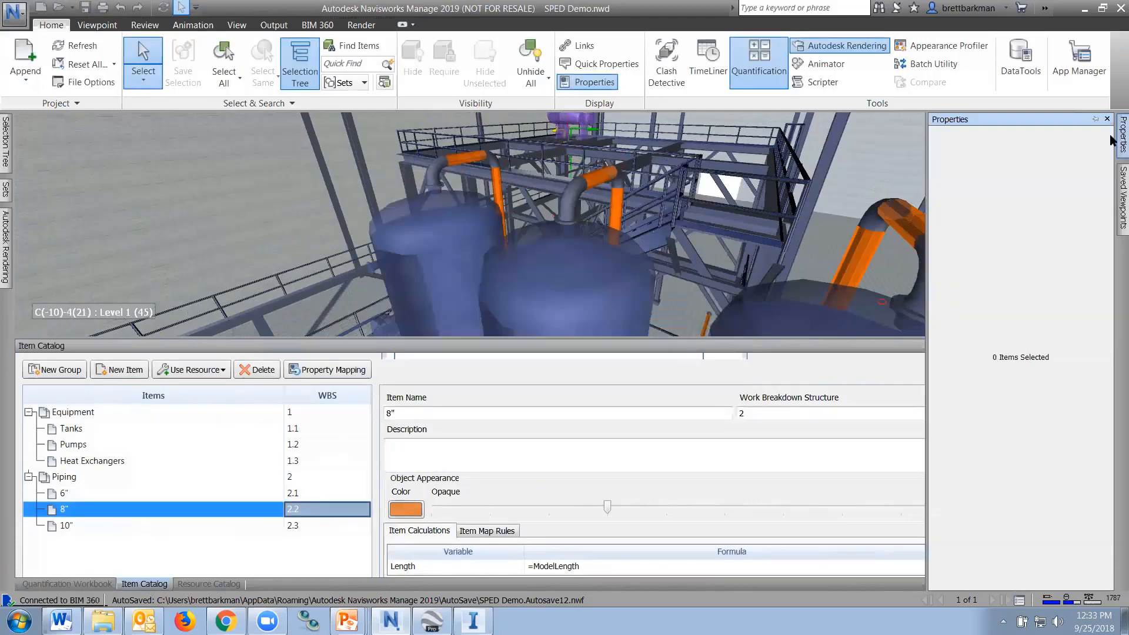
pyautogui.click(610, 181)
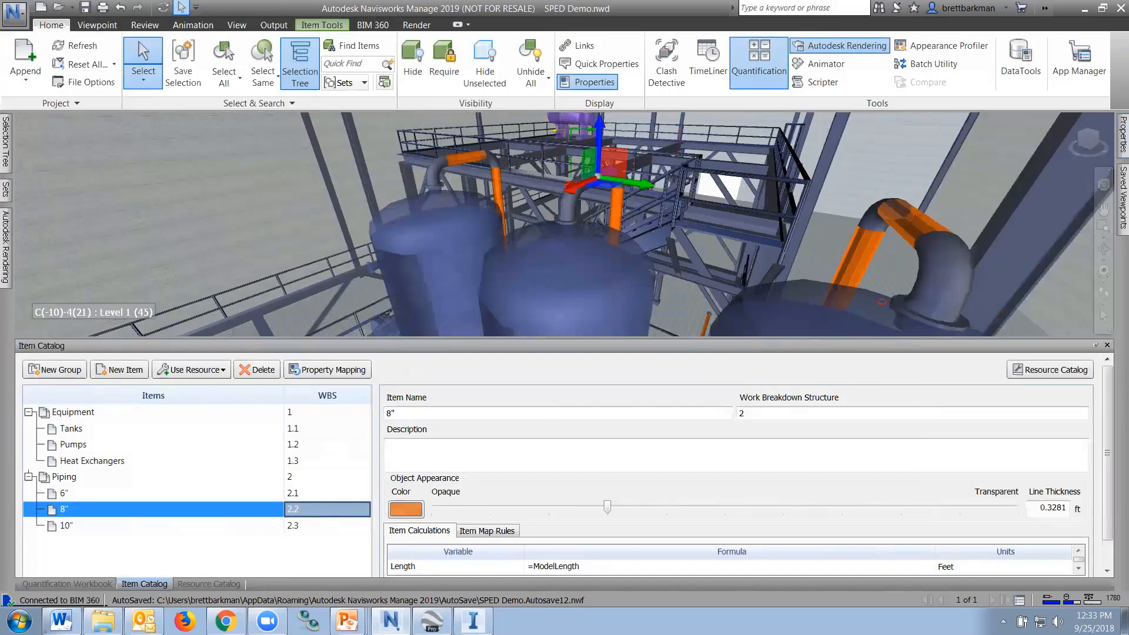
pyautogui.moveTo(1123, 136)
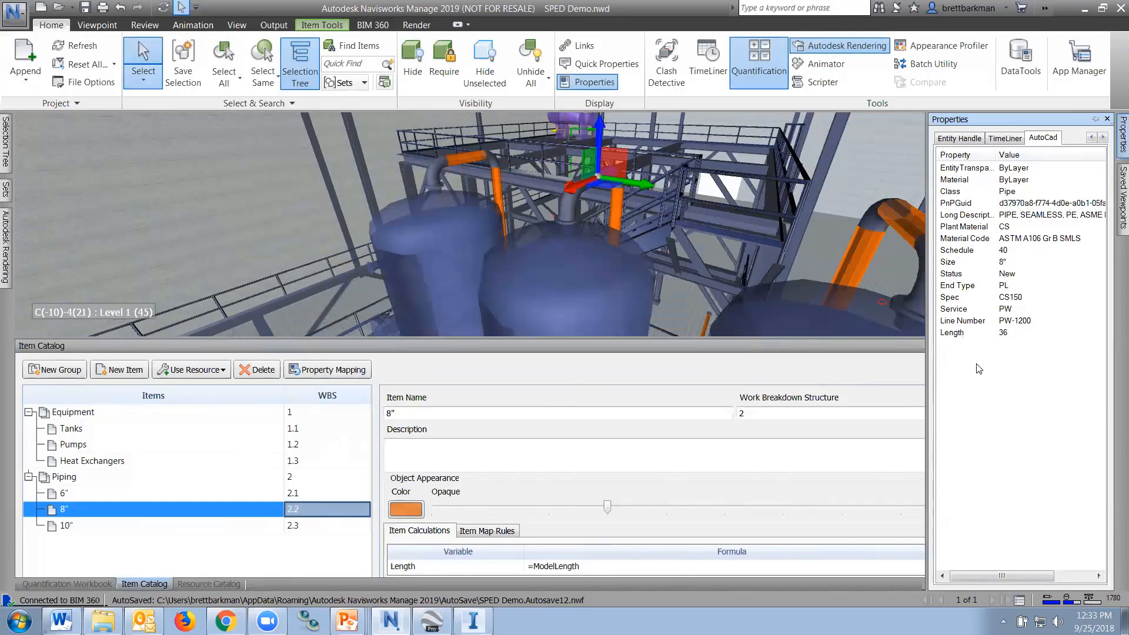
pyautogui.click(273, 292)
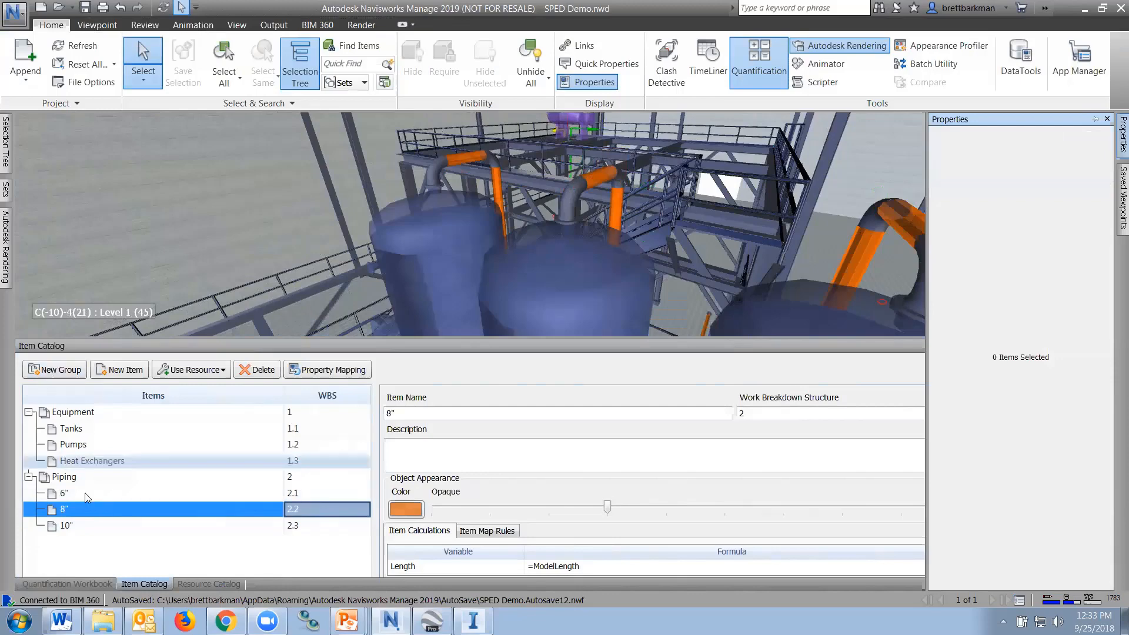
# Step: Check the Status column of the 8" takeoffs in the Quantification Workbook down to the last record
pyautogui.click(66, 584)
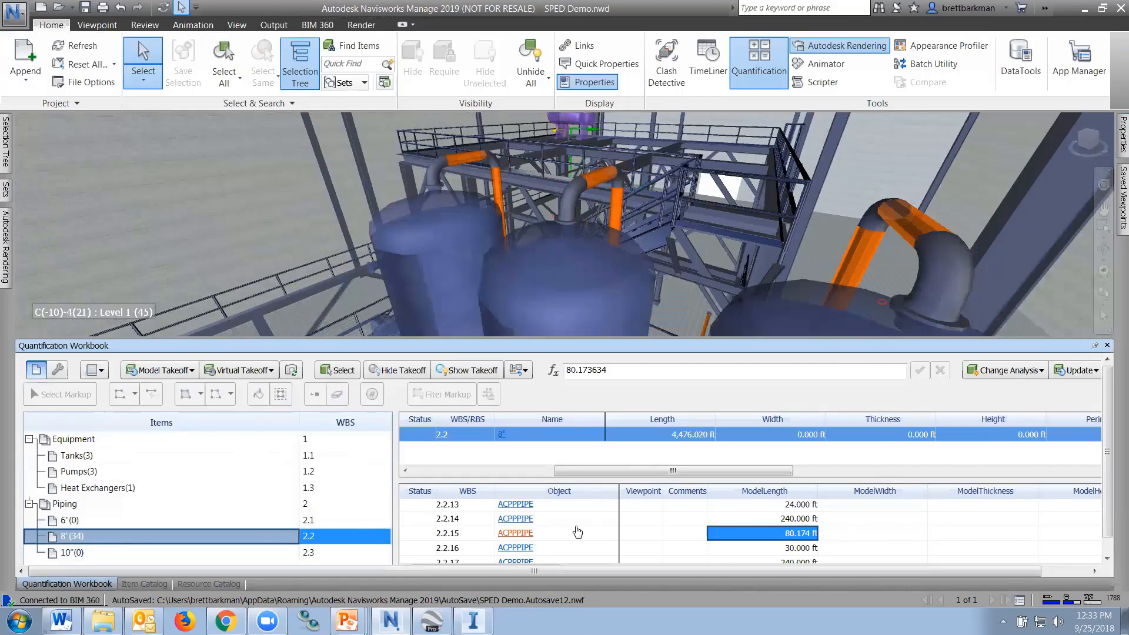
pyautogui.click(417, 504)
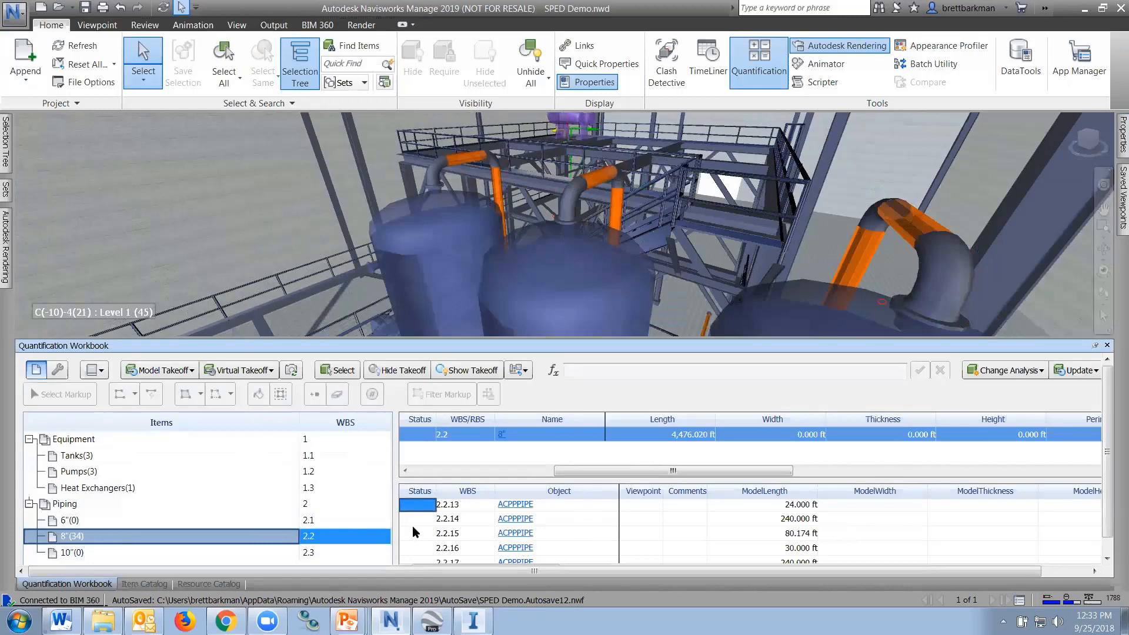
pyautogui.scroll(-6, 413, 531)
pyautogui.click(420, 555)
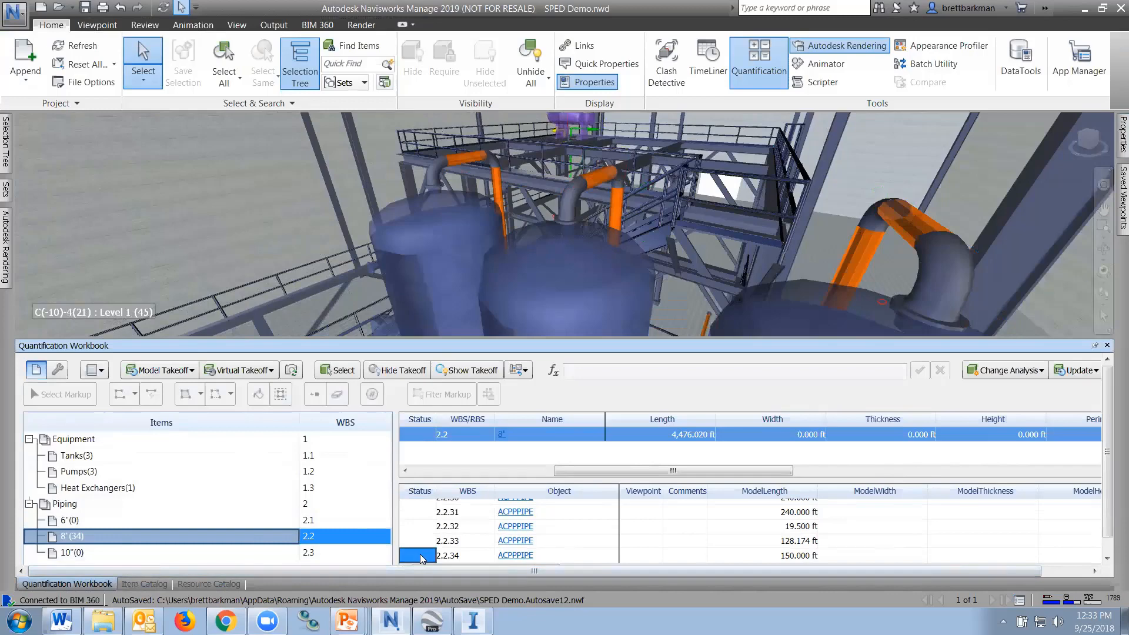
# Step: Open the 8" piping item's settings in the Item Catalog
pyautogui.click(154, 584)
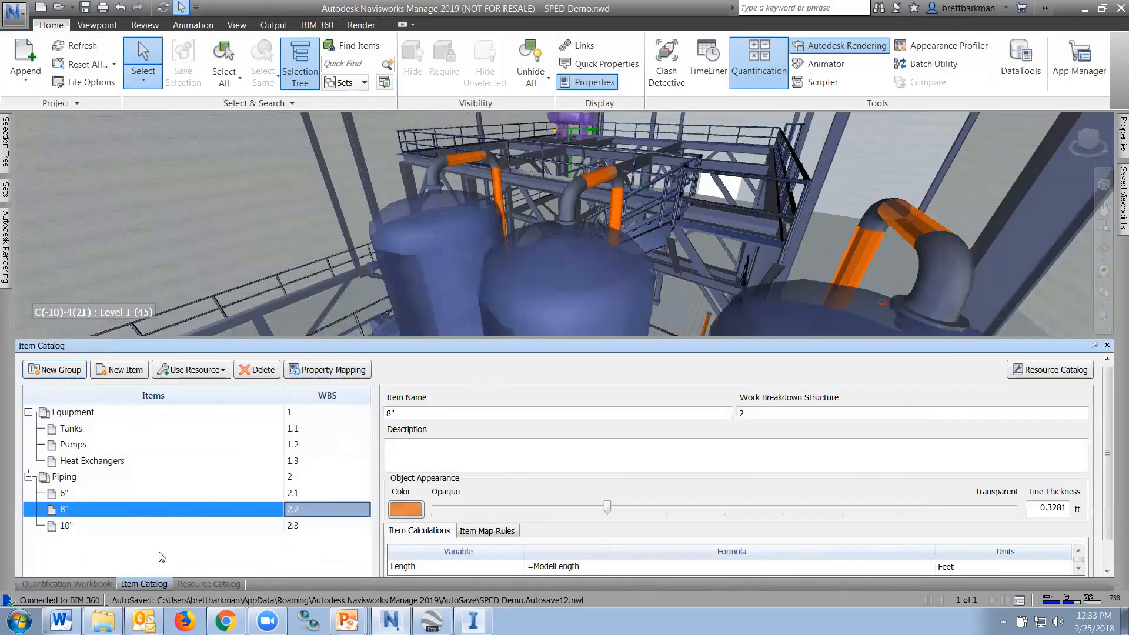
pyautogui.click(70, 509)
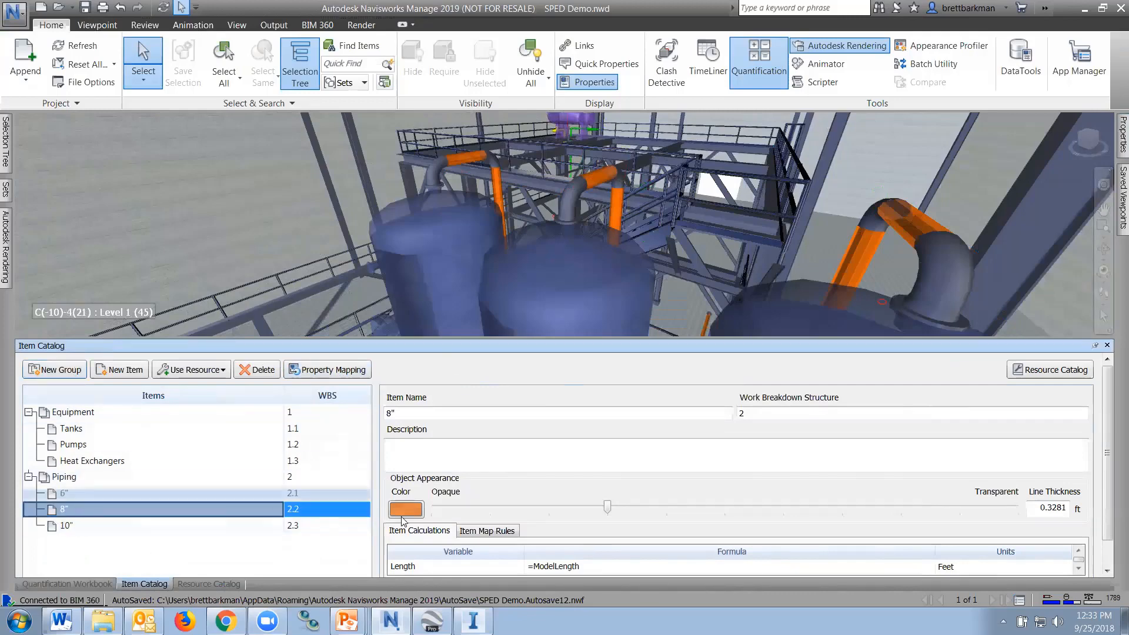
# Step: Review the 8" pipe takeoff lengths in the Quantification Workbook and display the Equipment group's takeoff
pyautogui.click(101, 584)
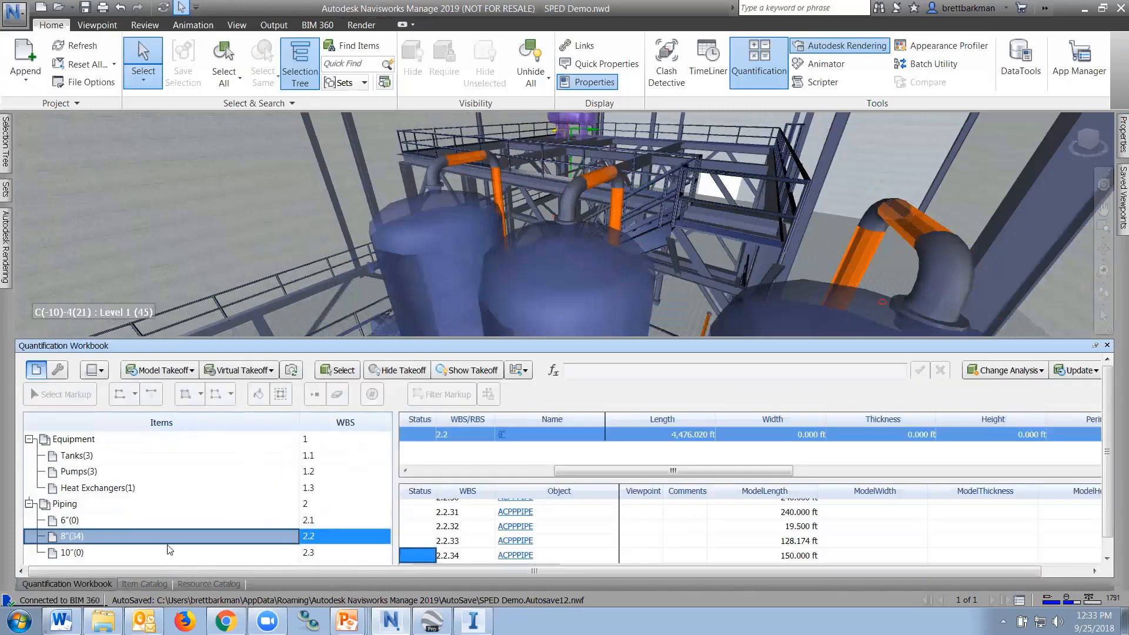
pyautogui.click(783, 528)
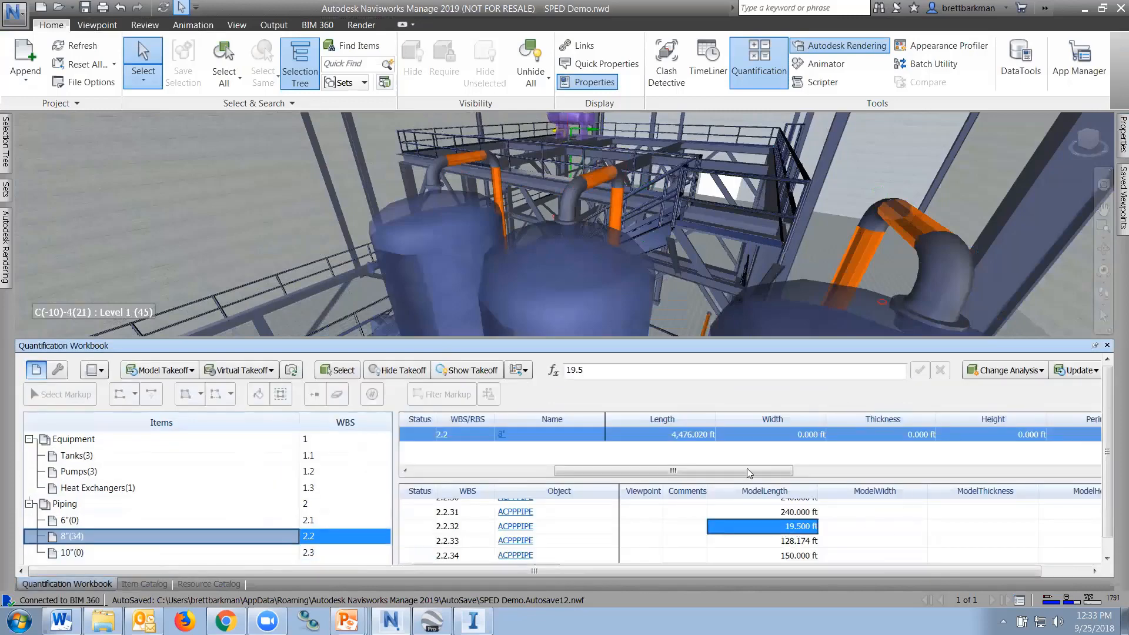
pyautogui.moveTo(903, 571); pyautogui.dragTo(958, 571)
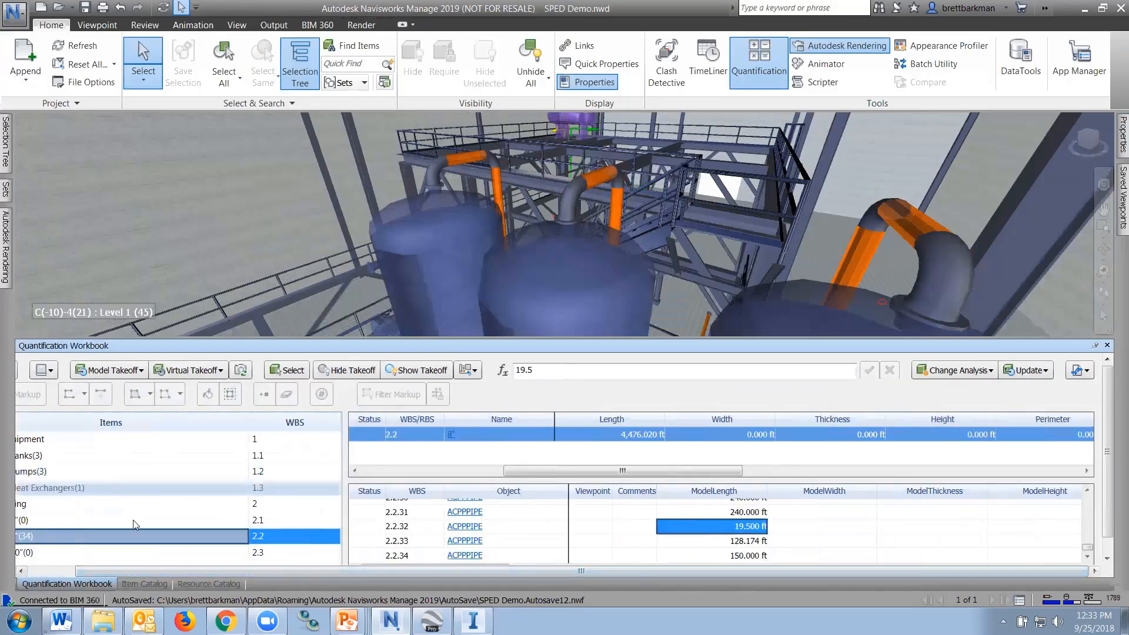
pyautogui.moveTo(112, 570); pyautogui.dragTo(56, 570)
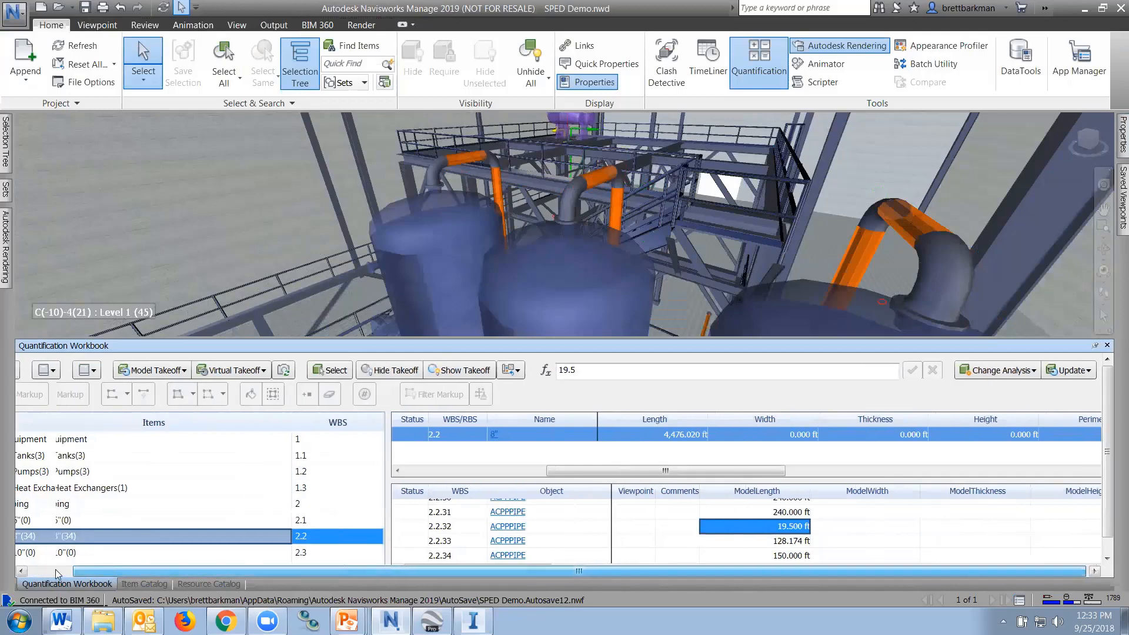
pyautogui.click(61, 441)
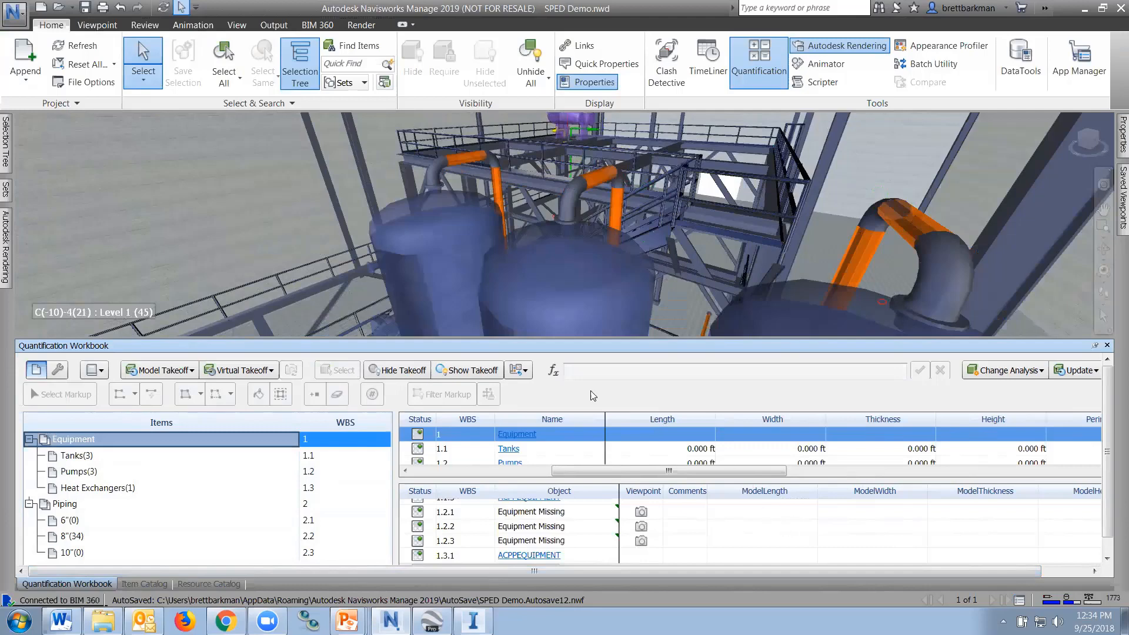
# Step: Collapse the Equipment and Piping groups in the item list and clear the selection
pyautogui.click(29, 440)
pyautogui.click(29, 455)
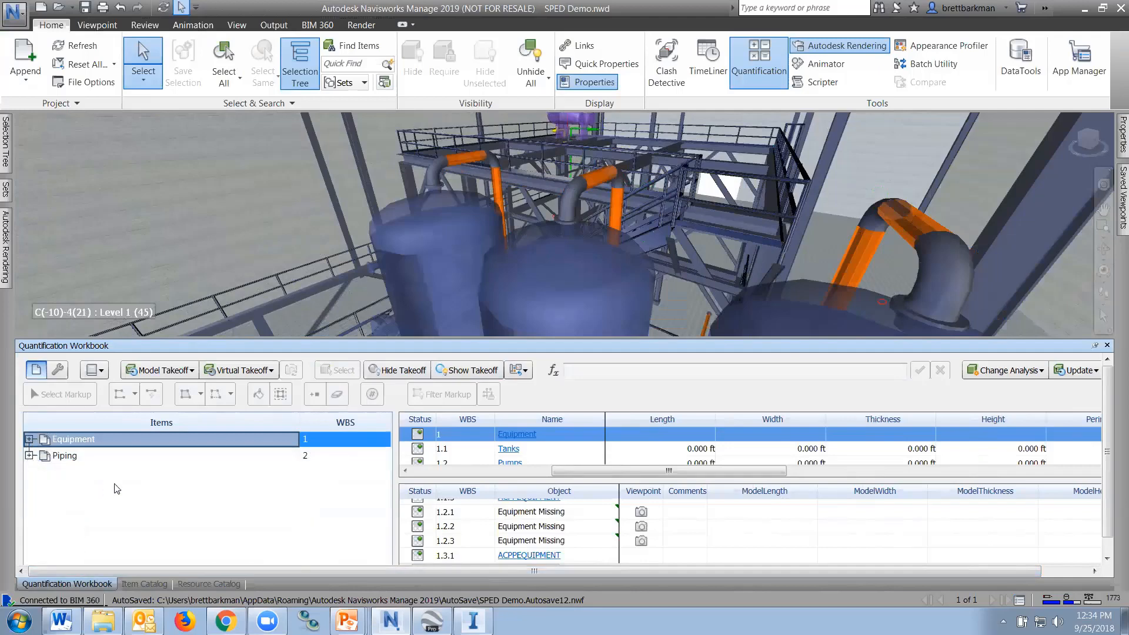
pyautogui.click(242, 481)
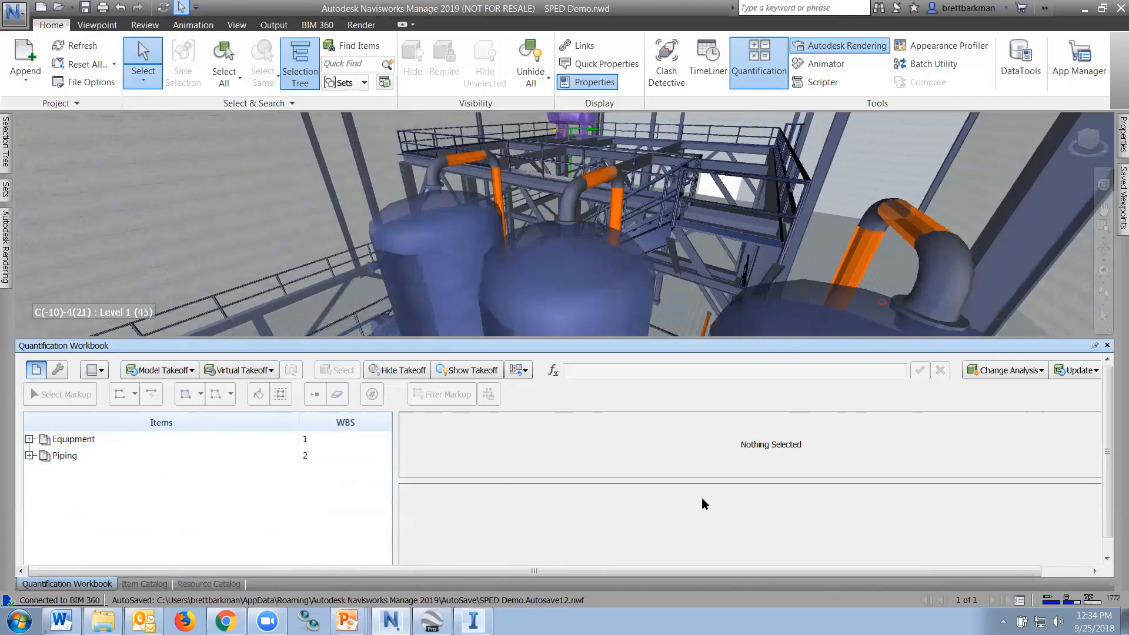
# Step: Export all quantities to Excel as New Quantity Report.xlsx in the SPED-Navisworks folder, replacing the existing file, and open the report
pyautogui.moveTo(664, 571); pyautogui.dragTo(712, 570)
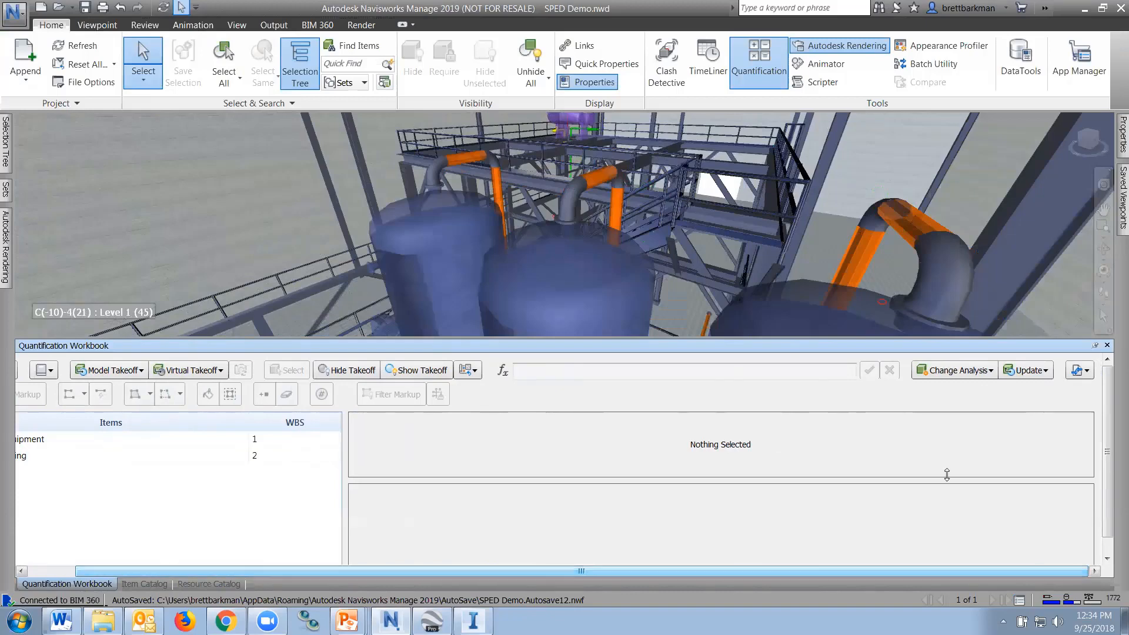
pyautogui.click(1080, 372)
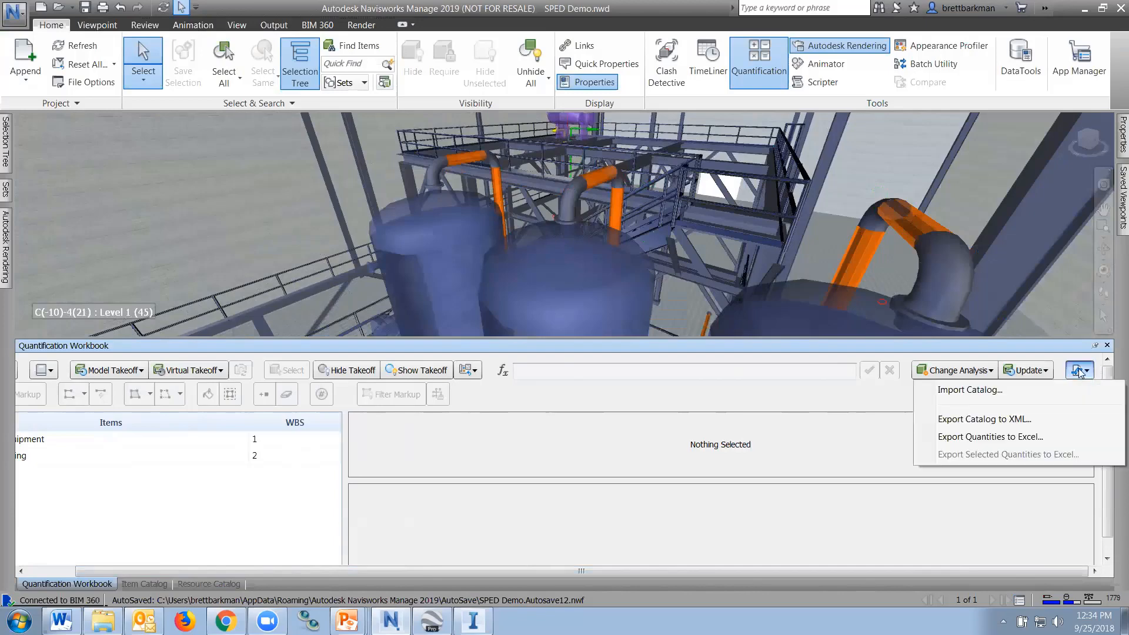
pyautogui.click(994, 437)
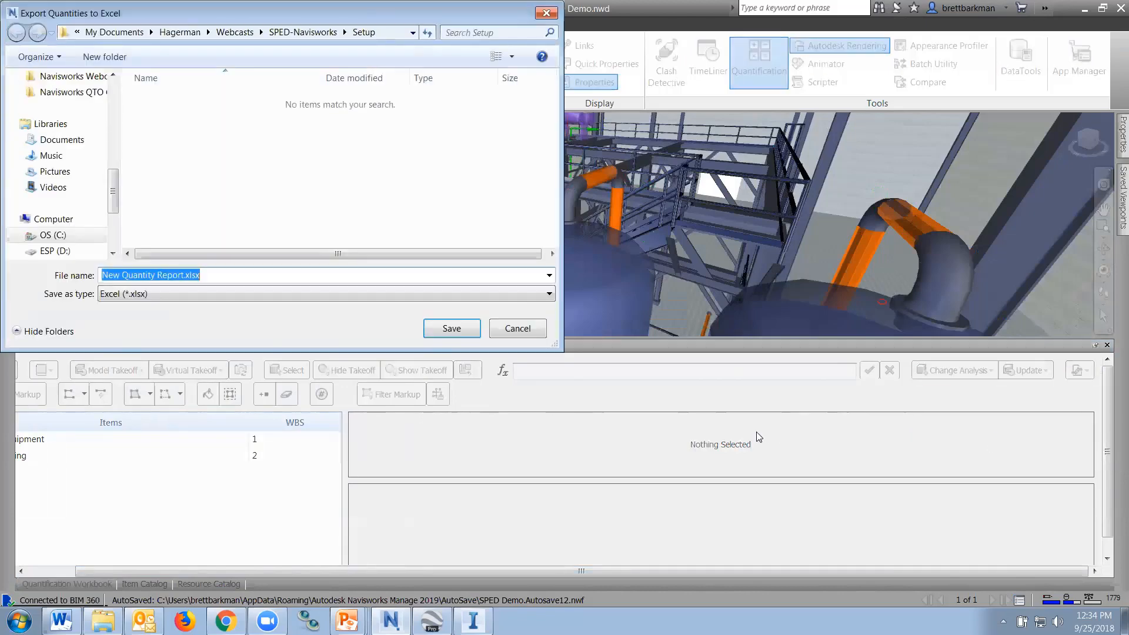
pyautogui.hotkey('alt', 'Up')
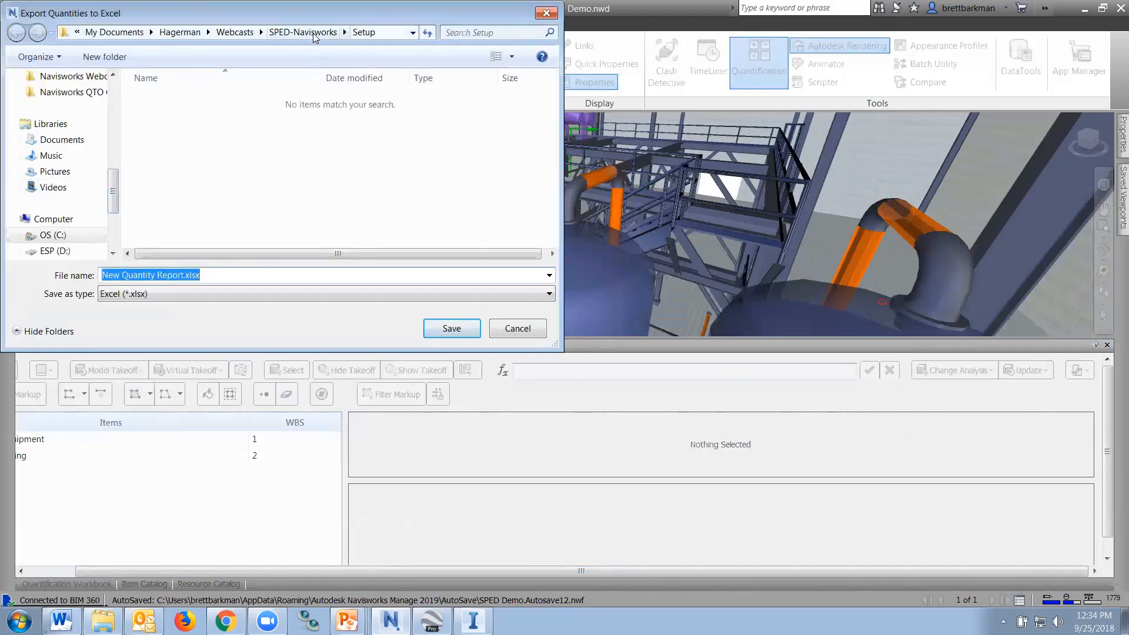
pyautogui.click(451, 329)
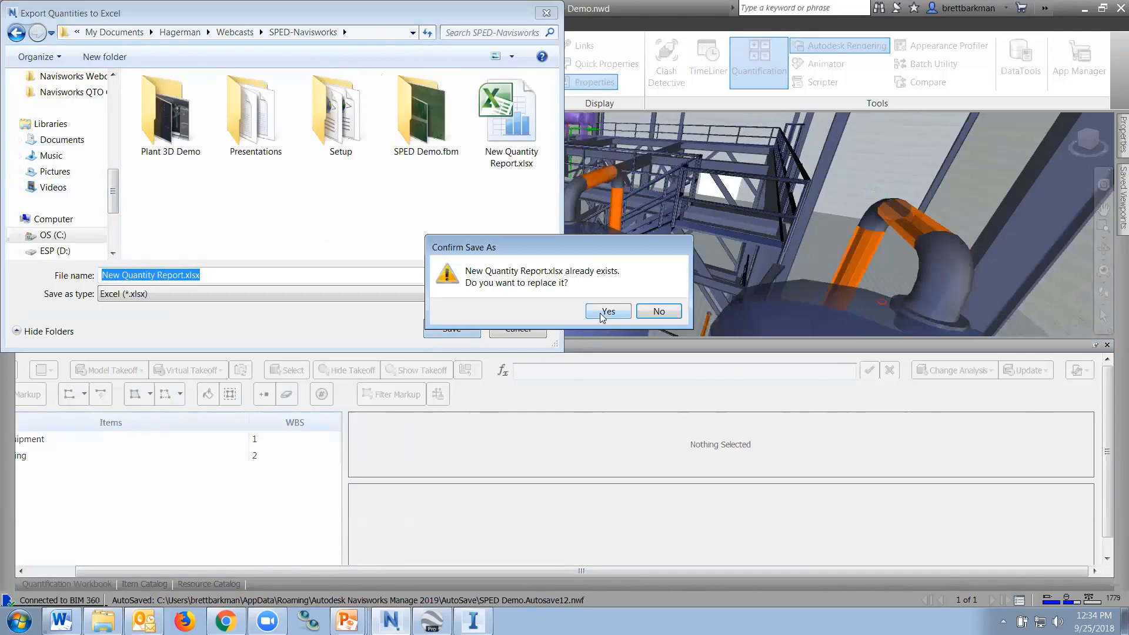
pyautogui.click(608, 311)
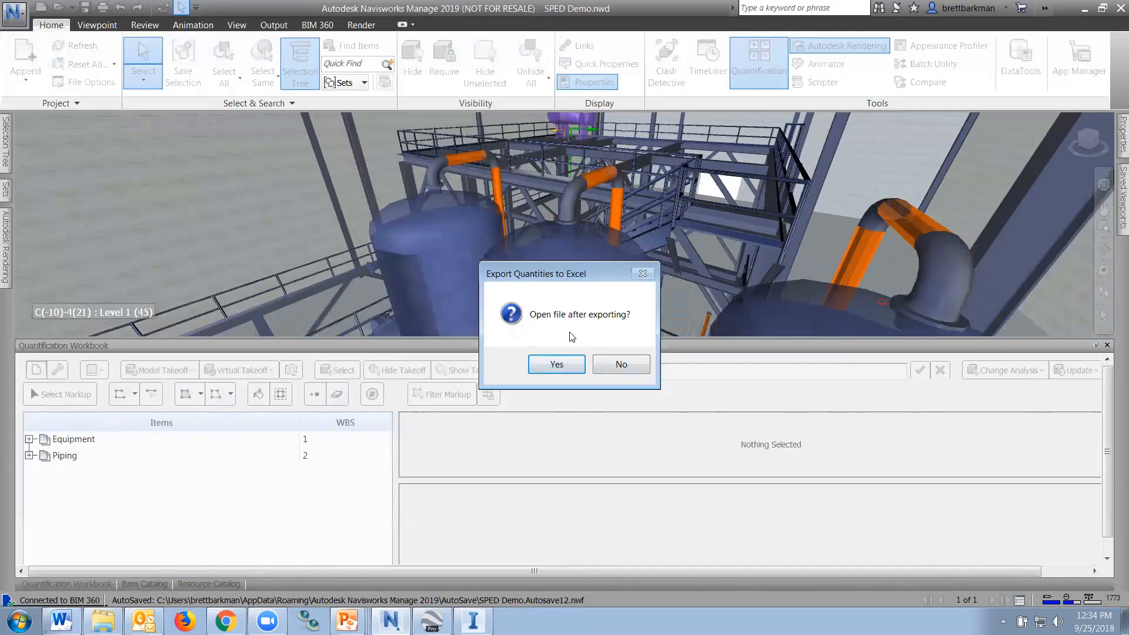
pyautogui.click(553, 364)
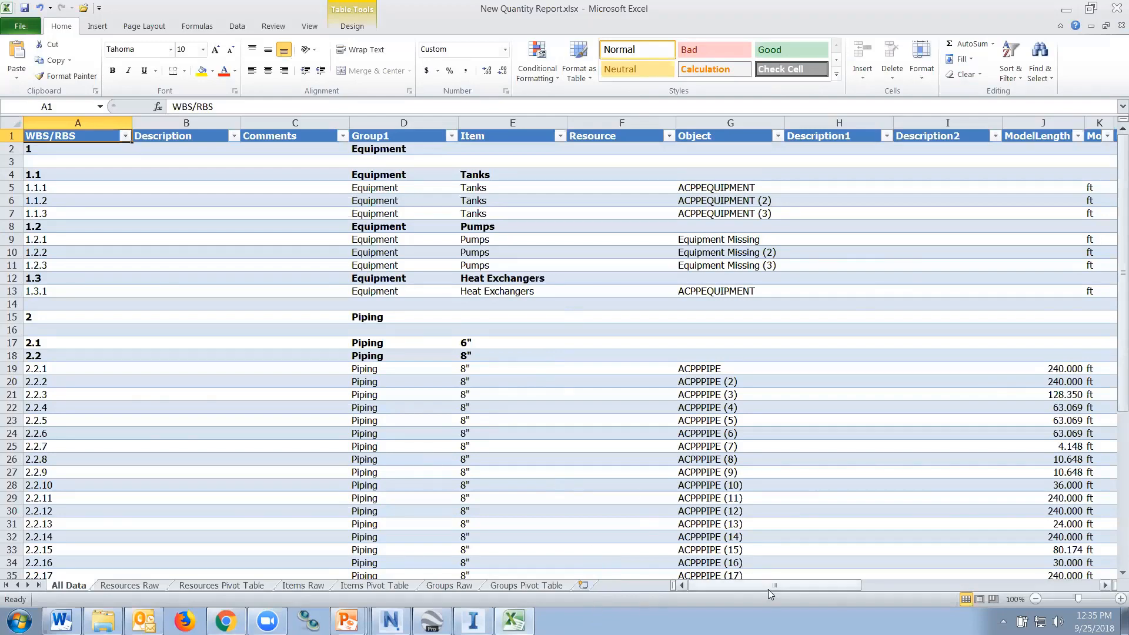
# Step: Examine the report's resources, items and groups sheets with their pivot tables, return to All Data, and switch back to Navisworks
pyautogui.moveTo(767, 587); pyautogui.dragTo(707, 582)
pyautogui.click(154, 586)
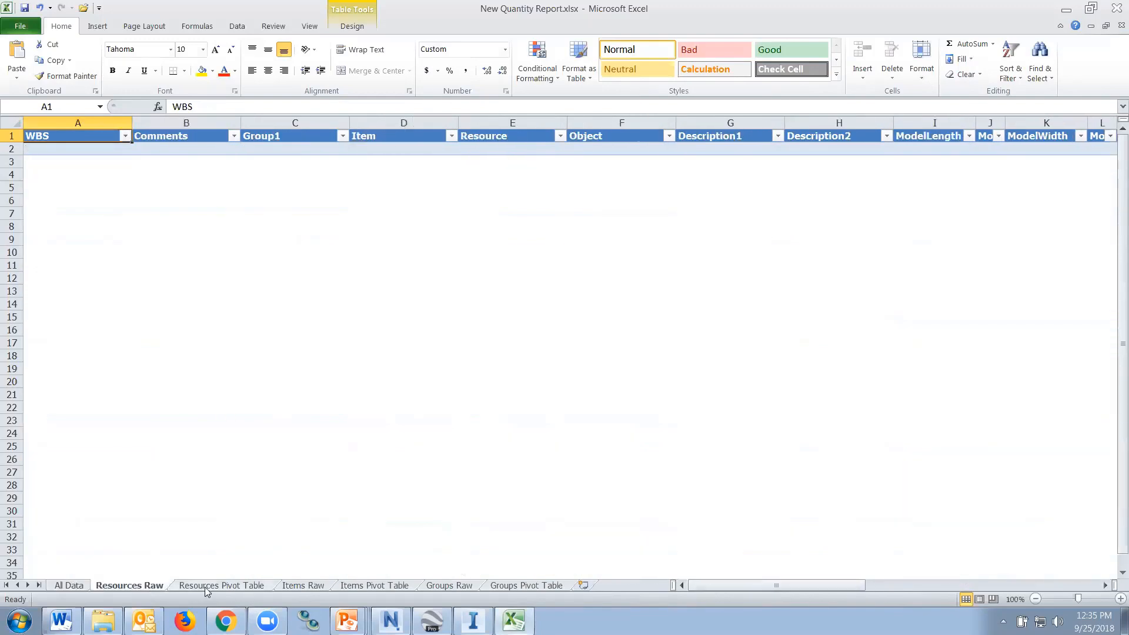
pyautogui.click(212, 586)
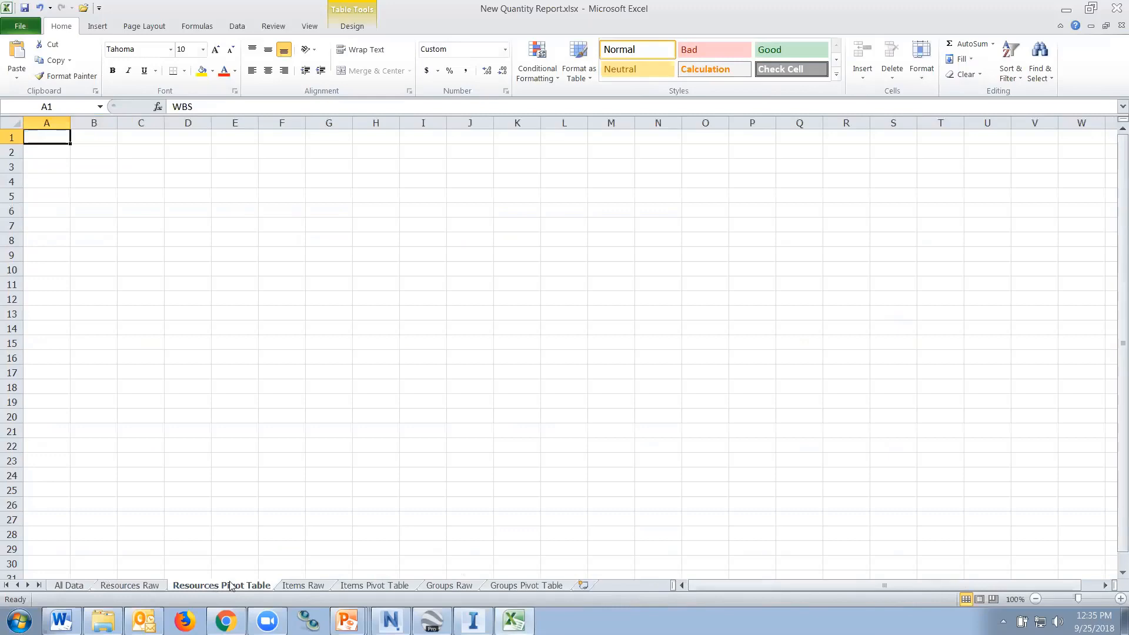
pyautogui.click(304, 586)
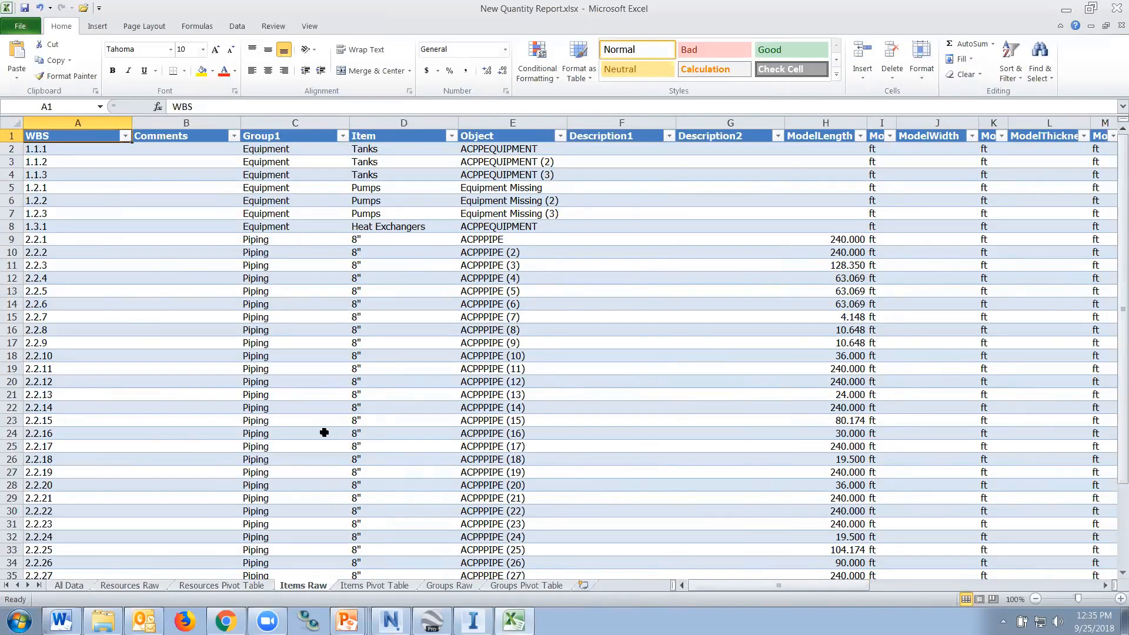
pyautogui.click(393, 586)
pyautogui.click(449, 586)
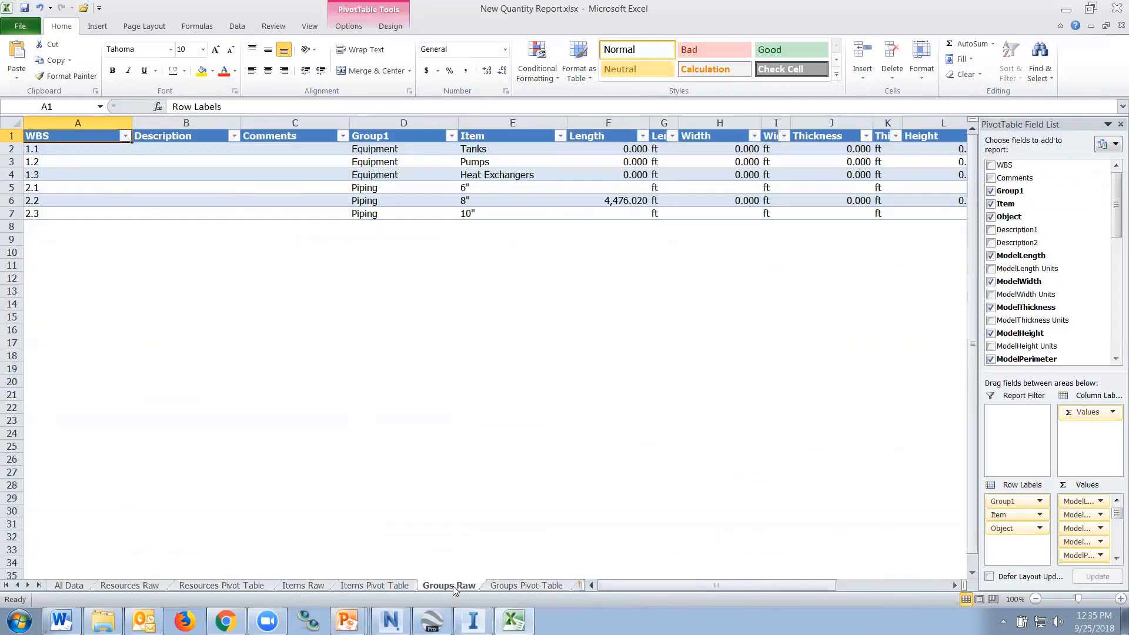
pyautogui.click(527, 586)
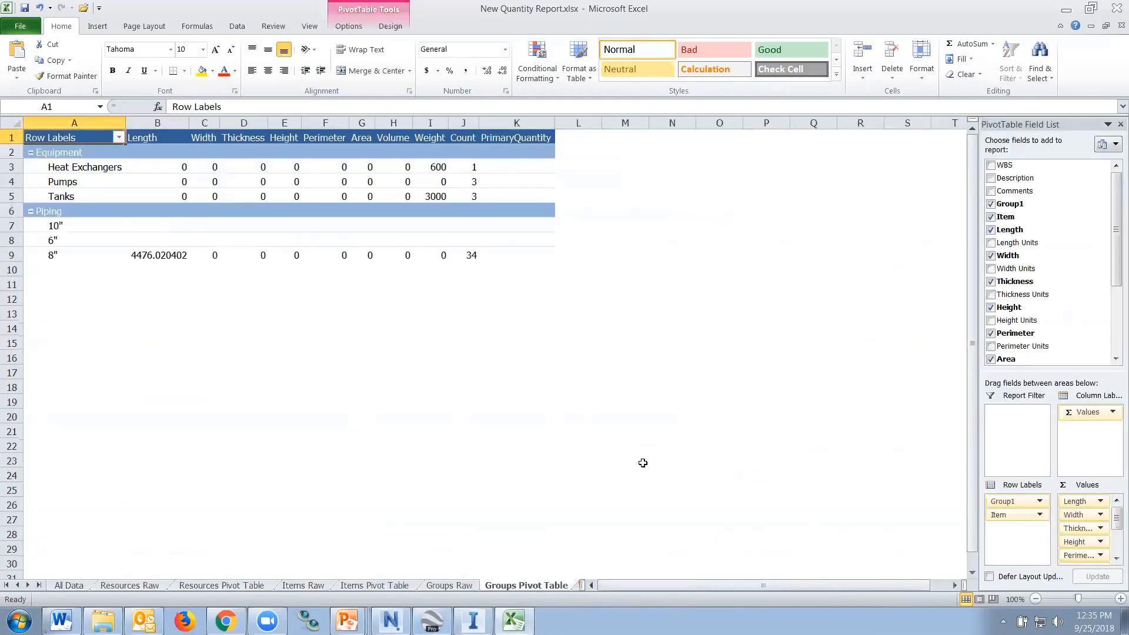
pyautogui.click(69, 586)
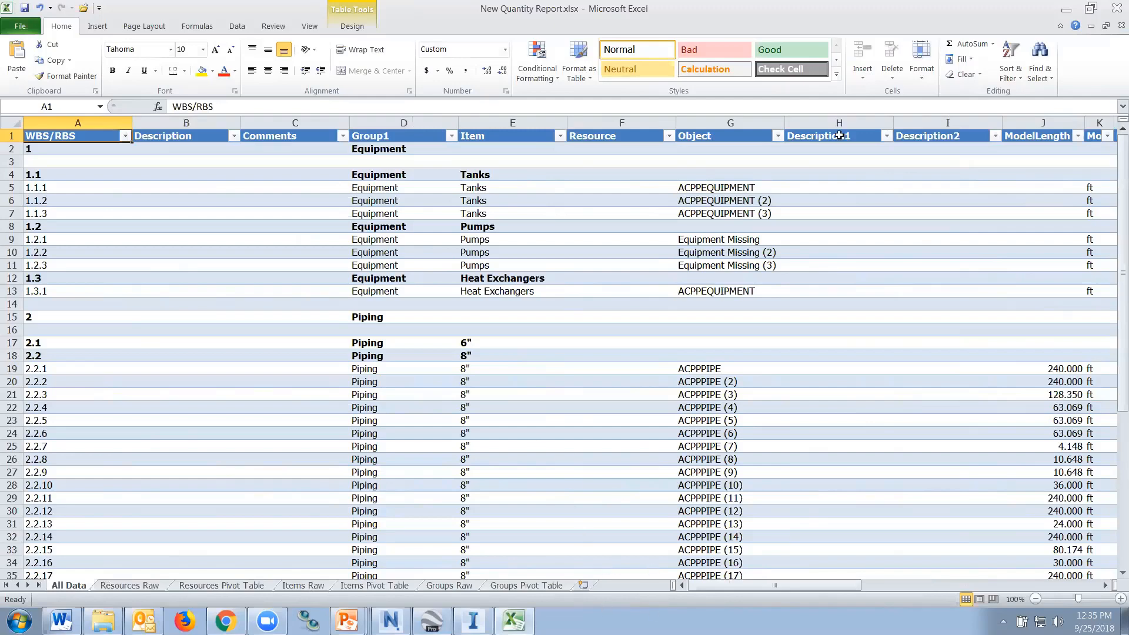
pyautogui.click(1064, 10)
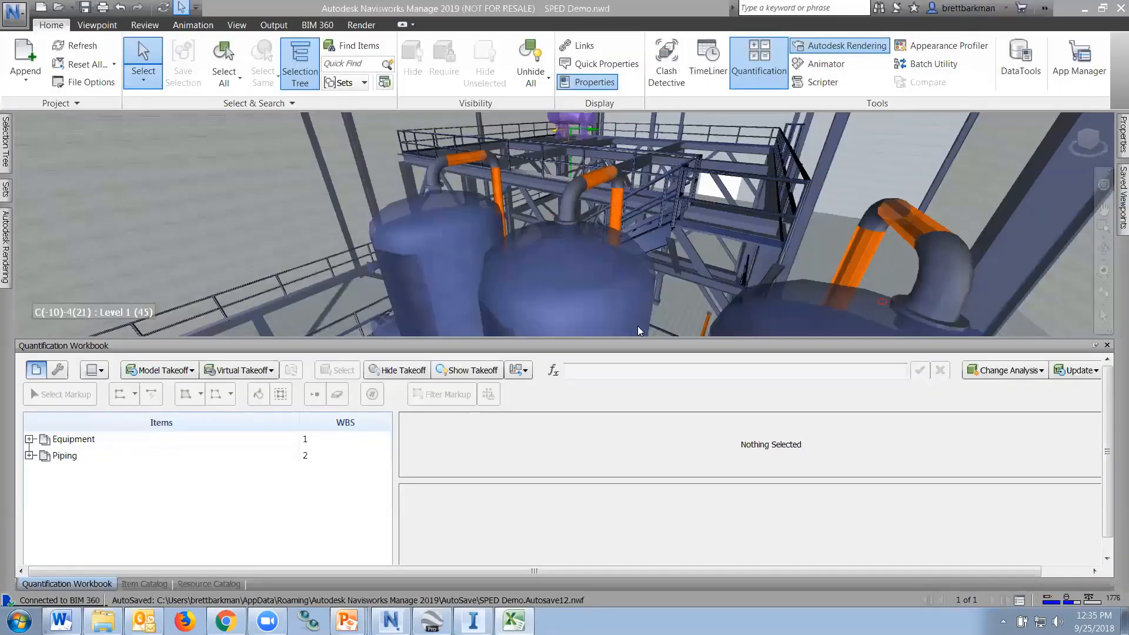
pyautogui.click(199, 521)
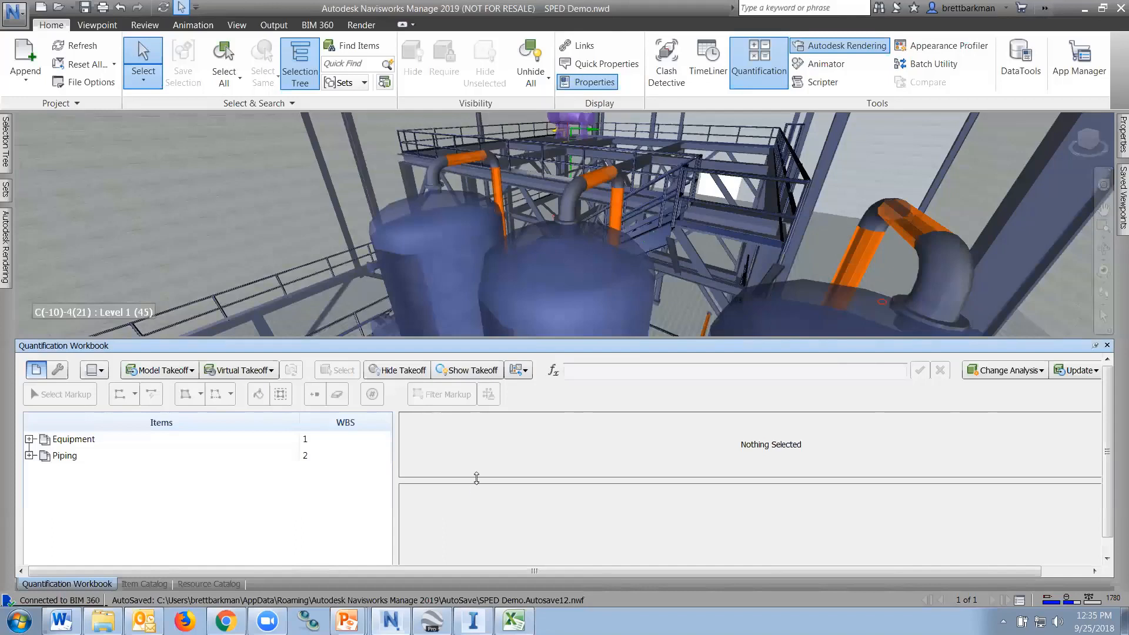
pyautogui.moveTo(526, 571); pyautogui.dragTo(657, 570)
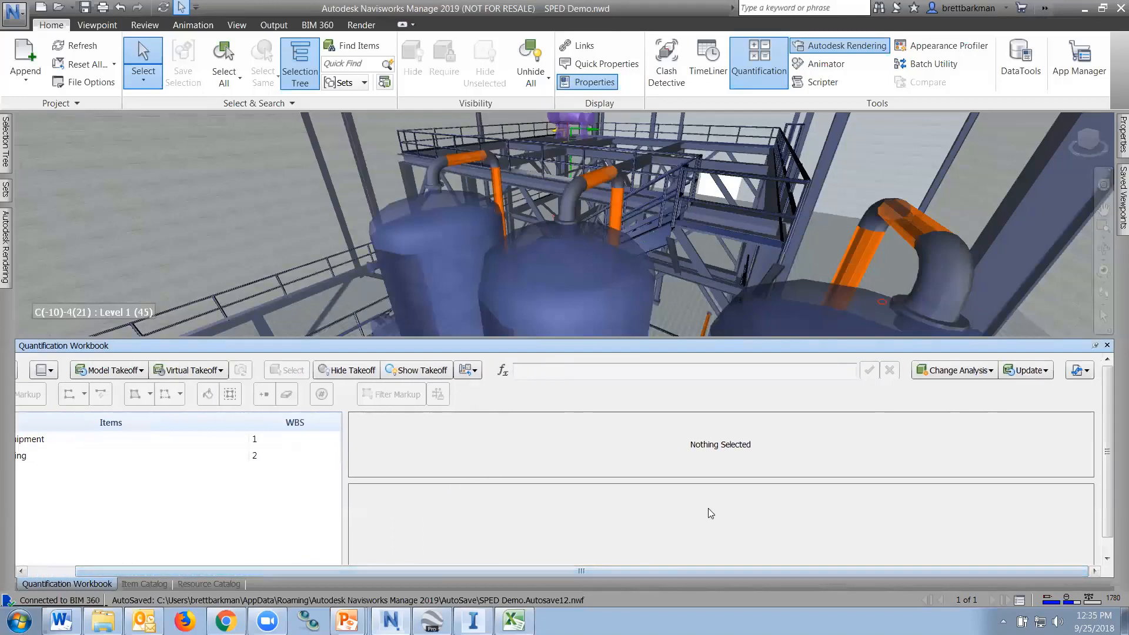
pyautogui.click(1078, 370)
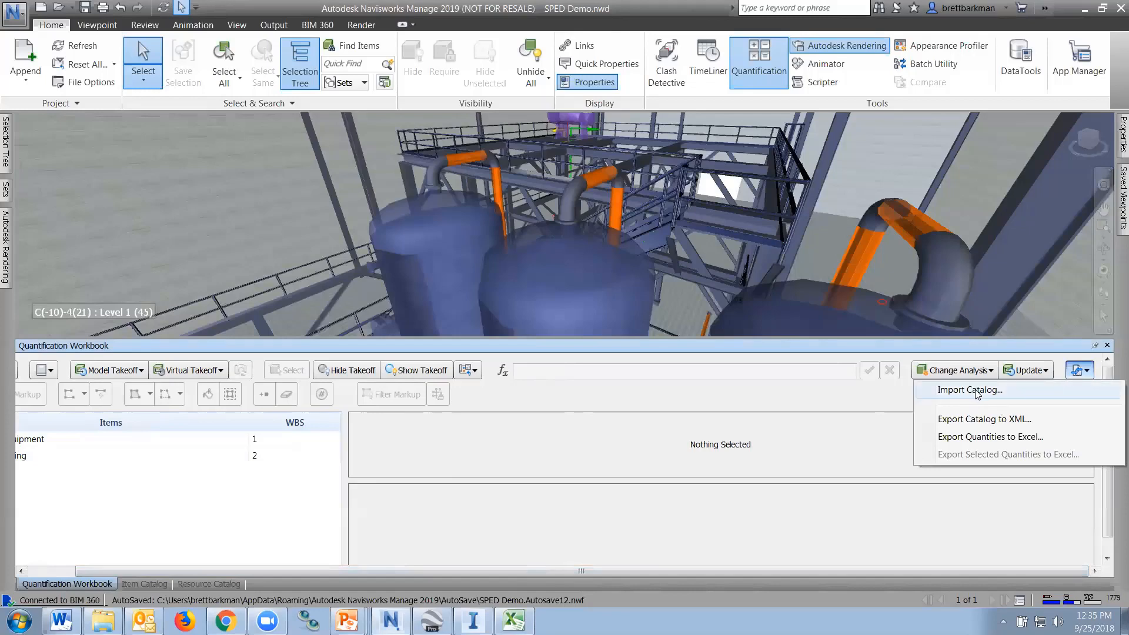
pyautogui.click(236, 522)
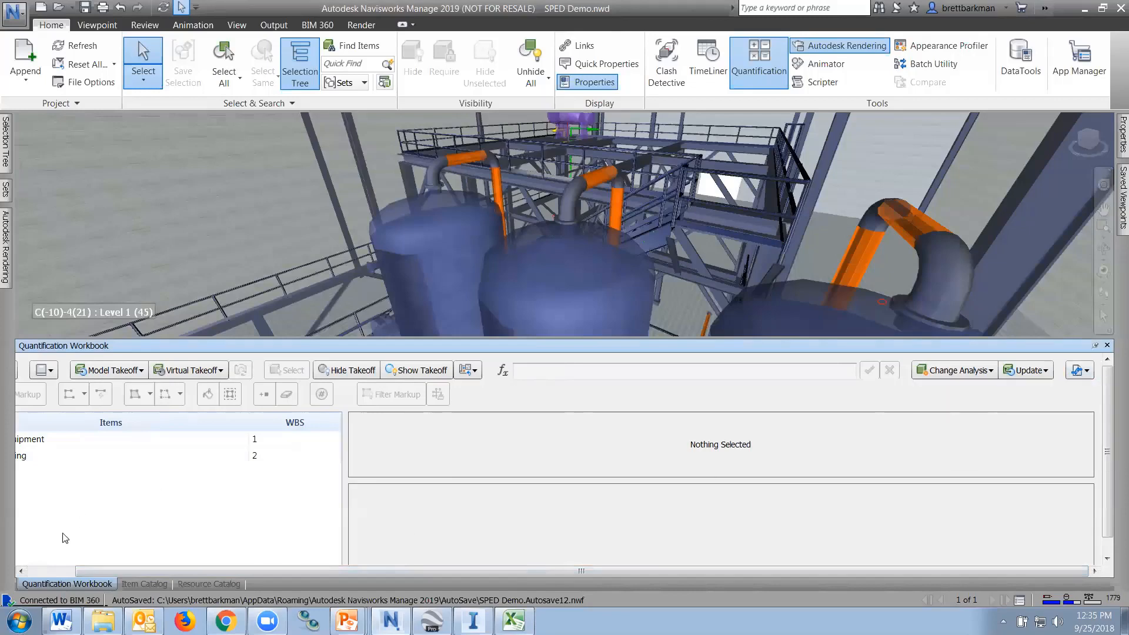
pyautogui.moveTo(89, 570); pyautogui.dragTo(42, 571)
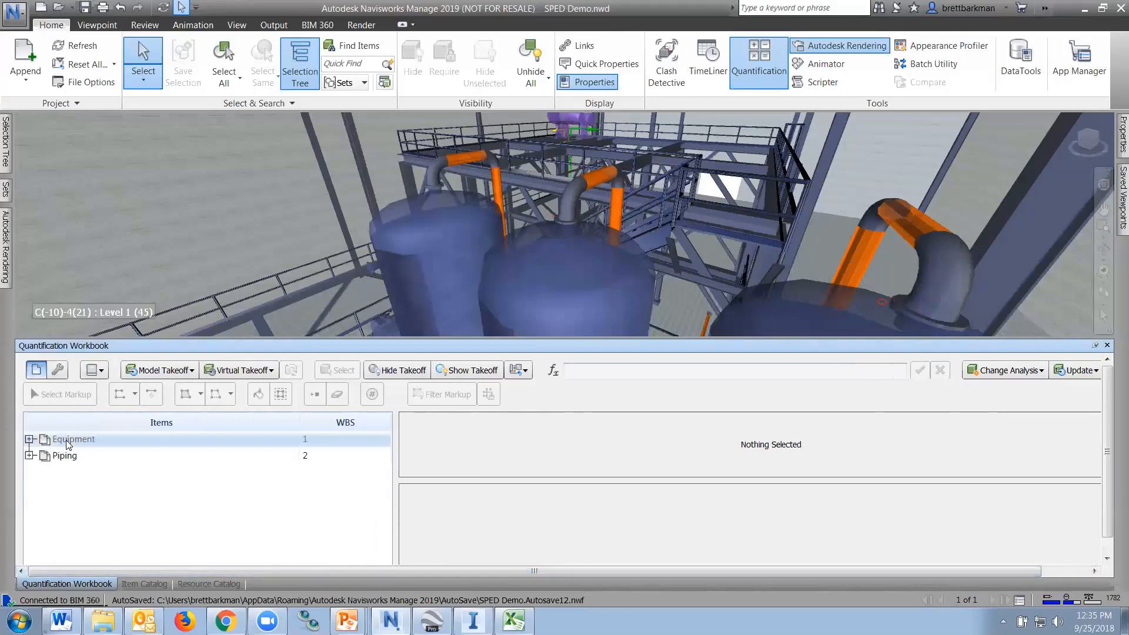
# Step: Check the existing groups in the Item Catalog and import the Uniformat.xml catalog into the Quantification Workbook
pyautogui.click(144, 584)
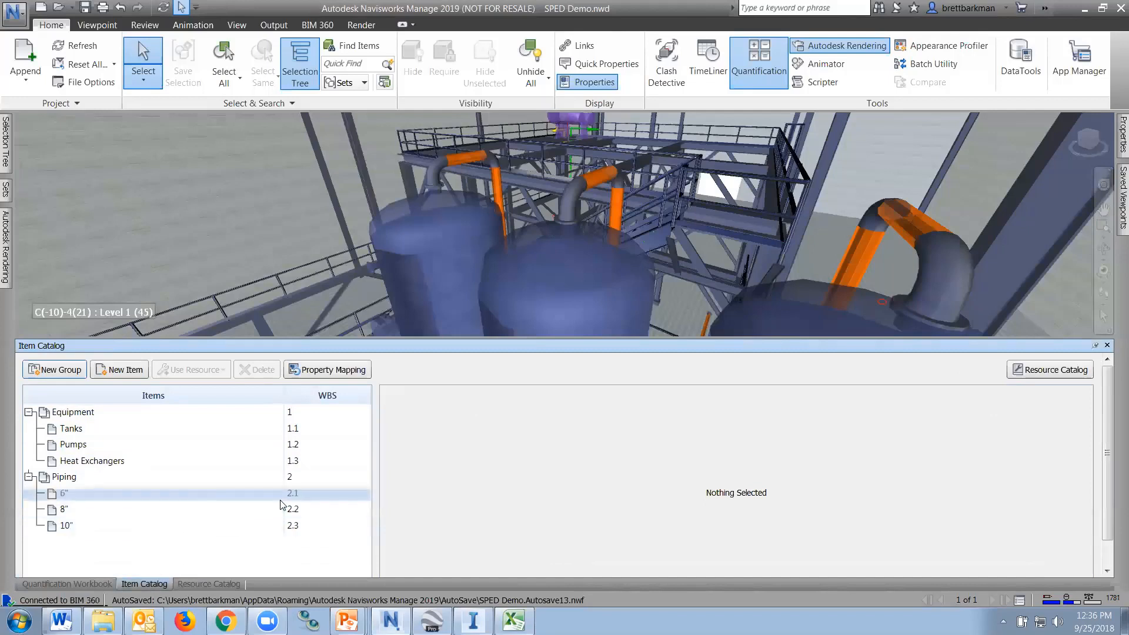
pyautogui.click(57, 581)
pyautogui.click(1067, 570)
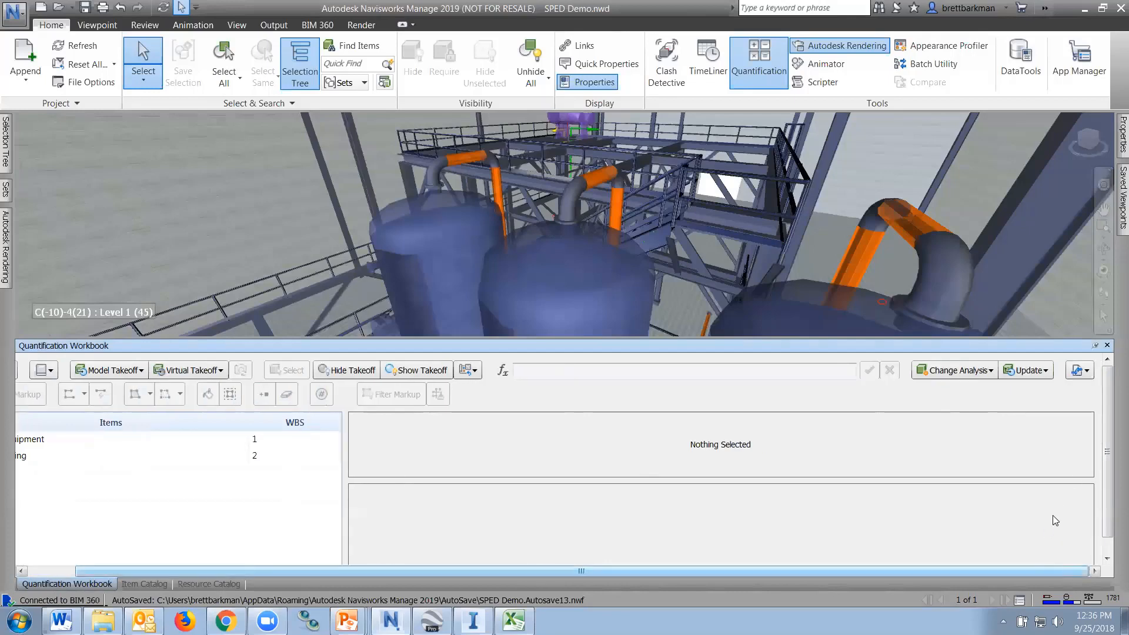
pyautogui.click(1080, 370)
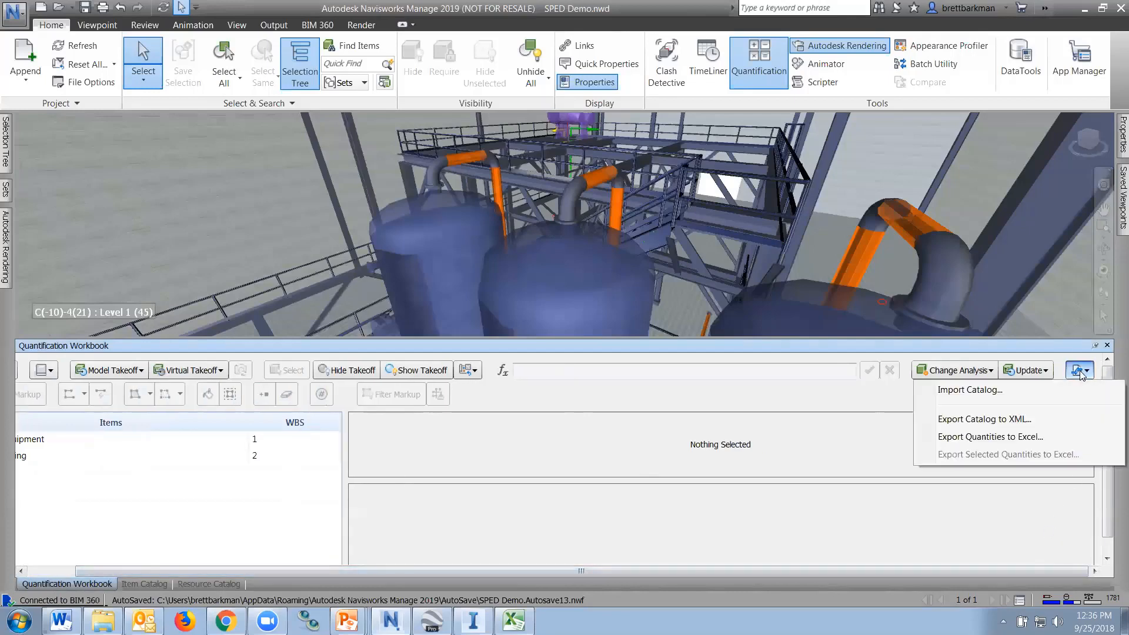
pyautogui.click(976, 391)
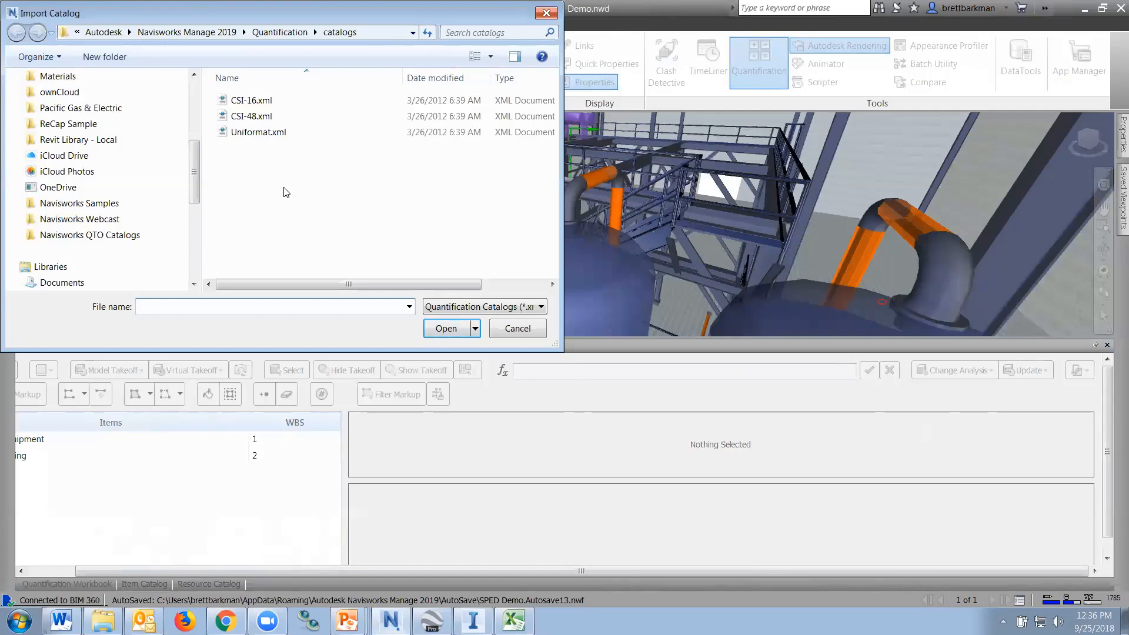
pyautogui.click(254, 132)
pyautogui.click(447, 328)
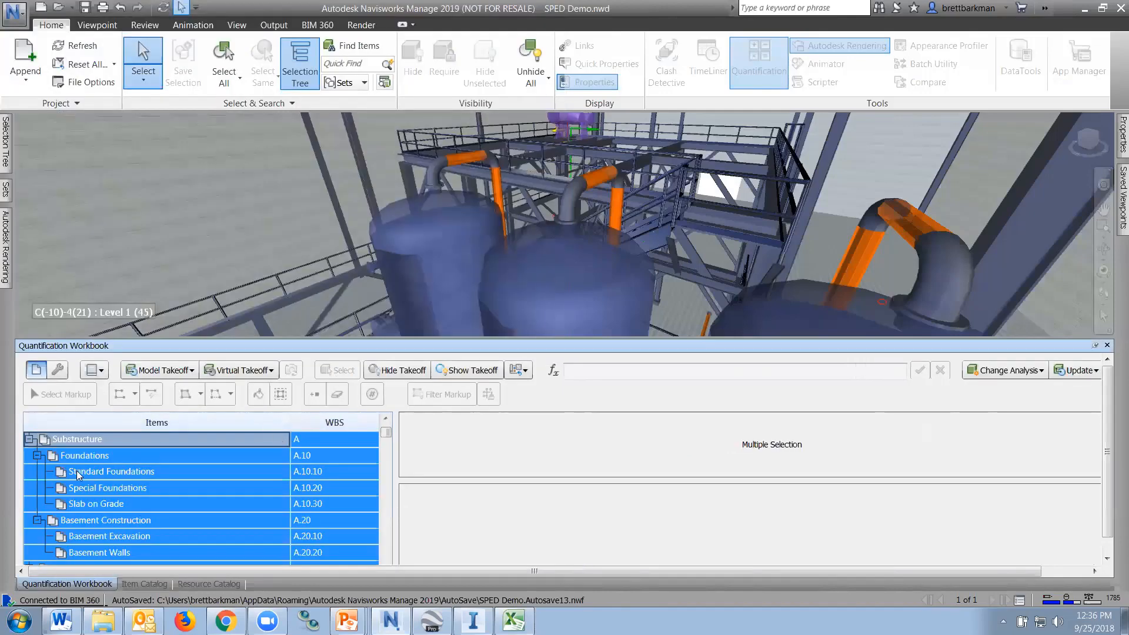
# Step: Browse the imported Uniformat groups in the workbook and the Item Catalog, from Standard Foundations through the plumbing, HVAC and fire protection entries
pyautogui.click(76, 472)
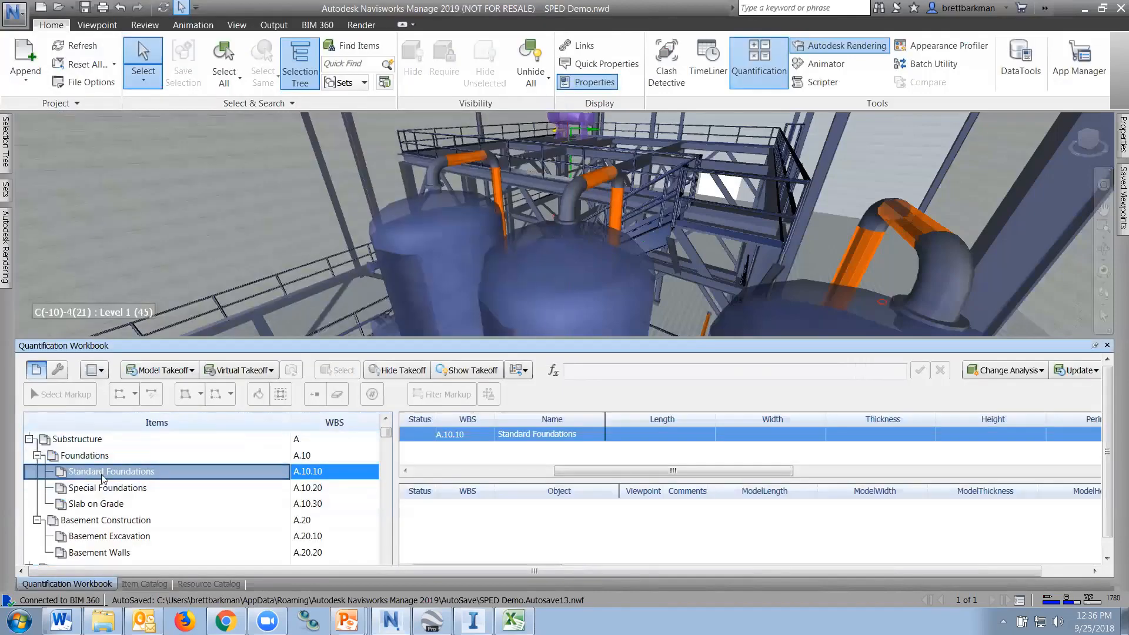
pyautogui.scroll(-2, 129, 535)
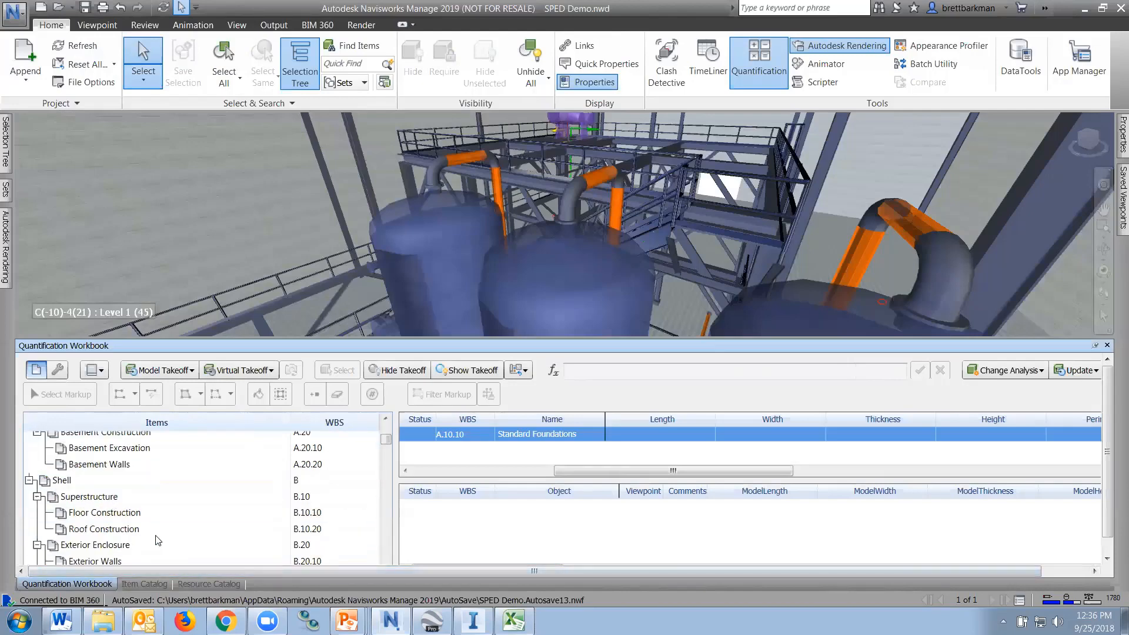
pyautogui.click(147, 584)
pyautogui.scroll(-15, 98, 483)
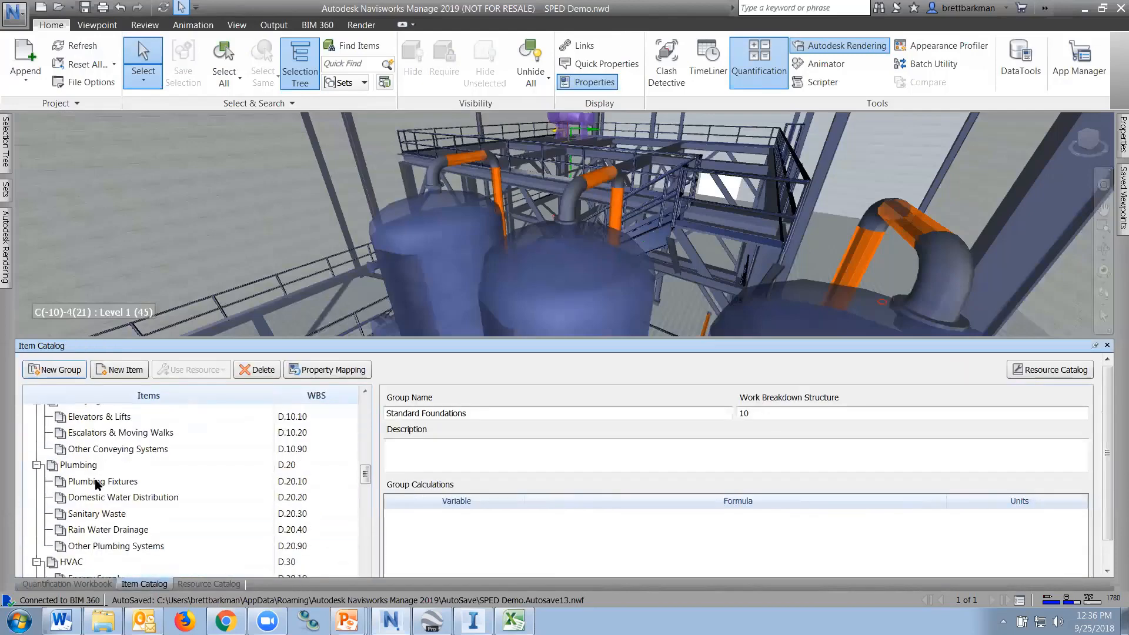
pyautogui.scroll(-4, 99, 482)
pyautogui.scroll(7, 98, 482)
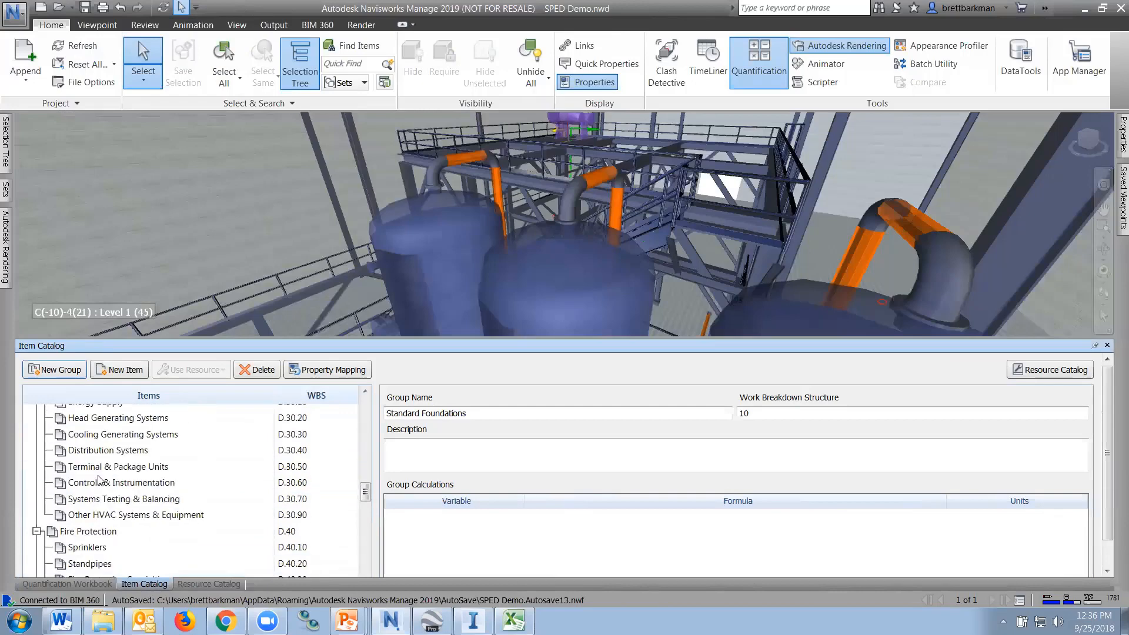
# Step: Select the floor in the model and the Slab on Grade group in the Item Catalog, then check that group in the Quantification Workbook
pyautogui.scroll(8, 112, 488)
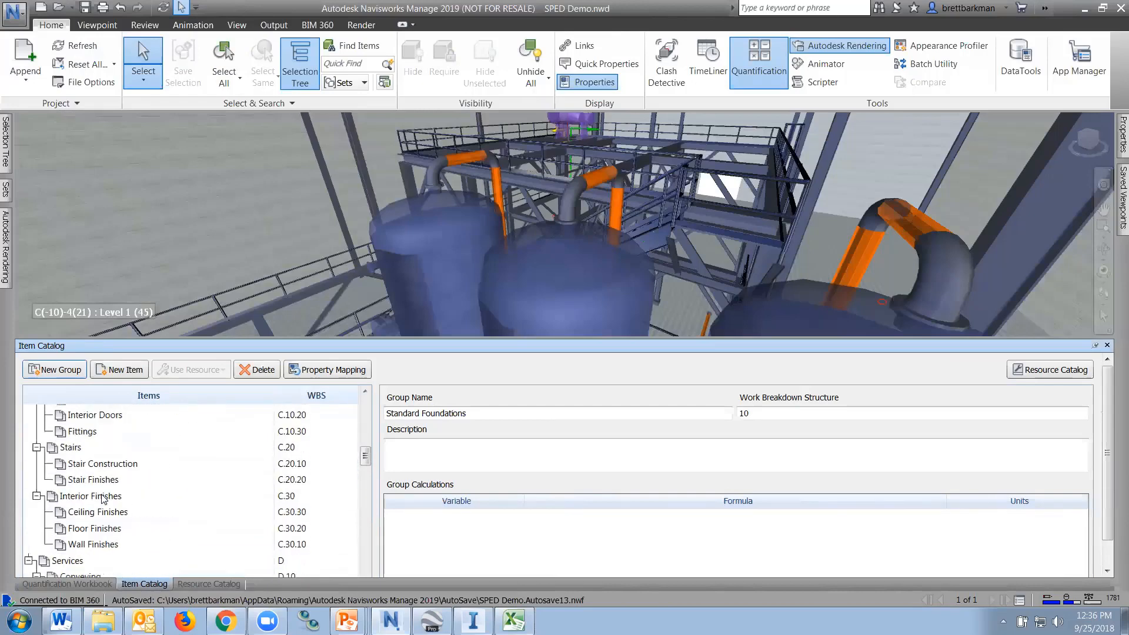
pyautogui.scroll(4, 103, 498)
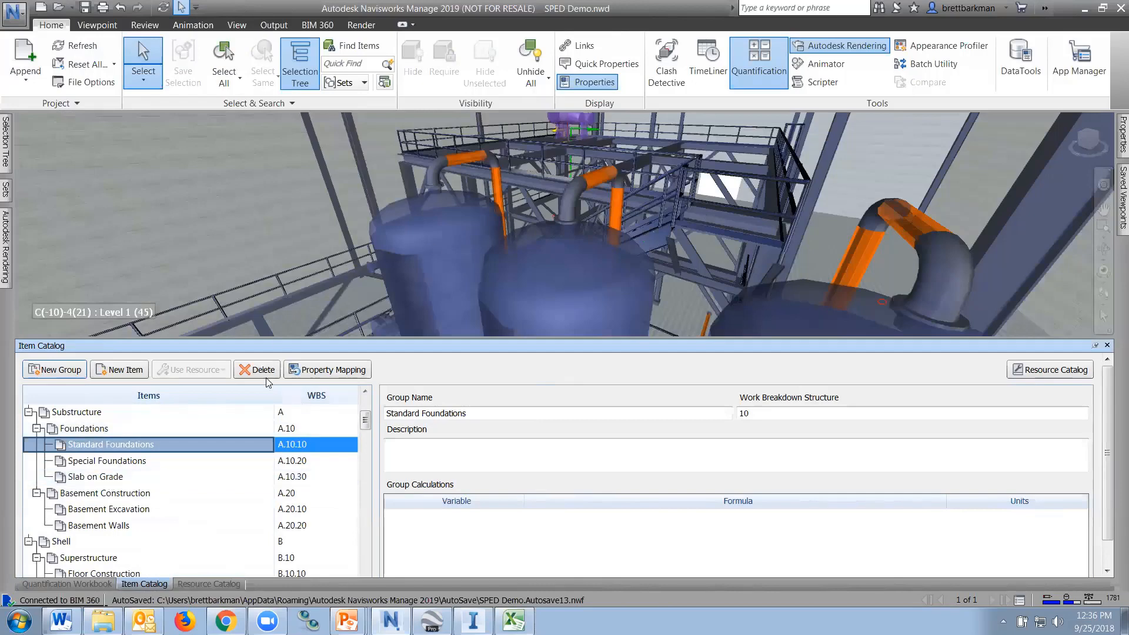
pyautogui.click(815, 243)
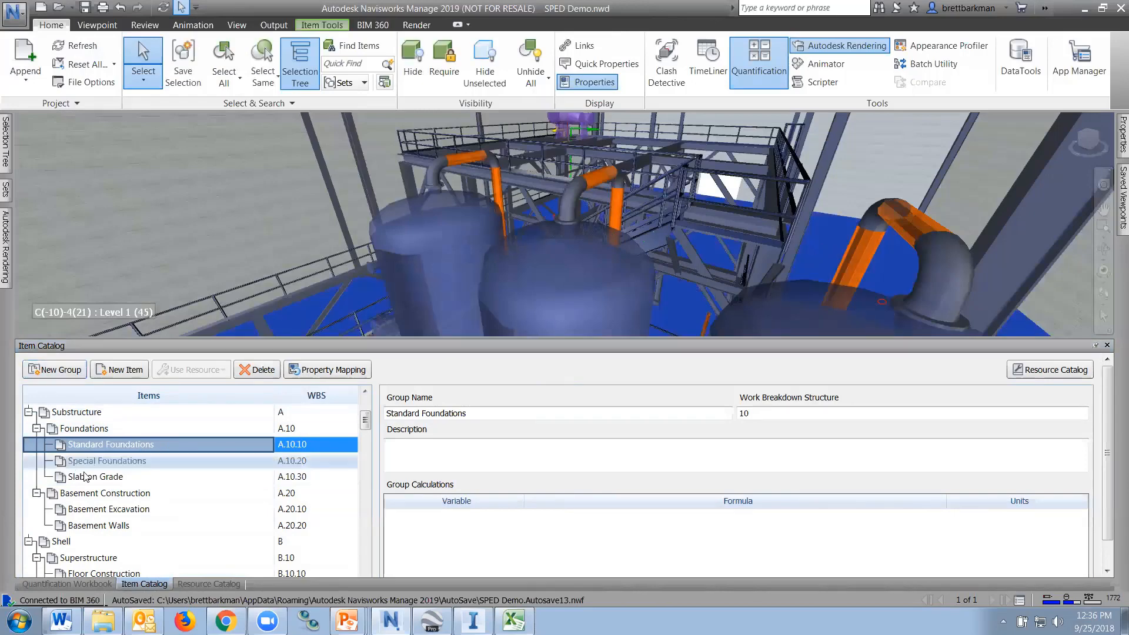
pyautogui.click(177, 477)
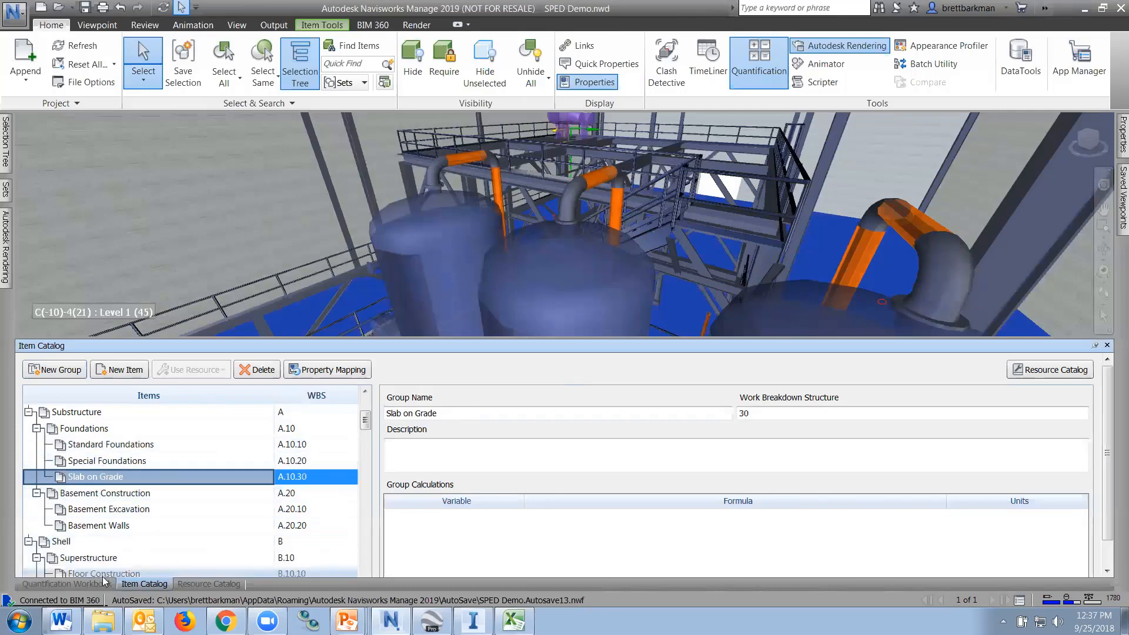
pyautogui.click(66, 584)
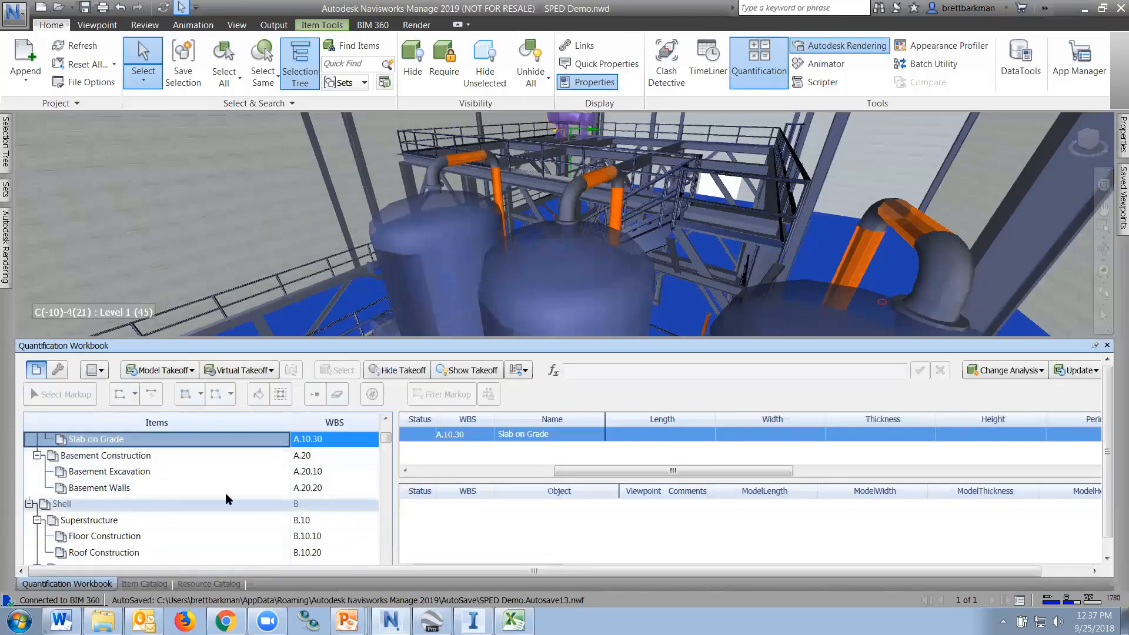
pyautogui.click(156, 583)
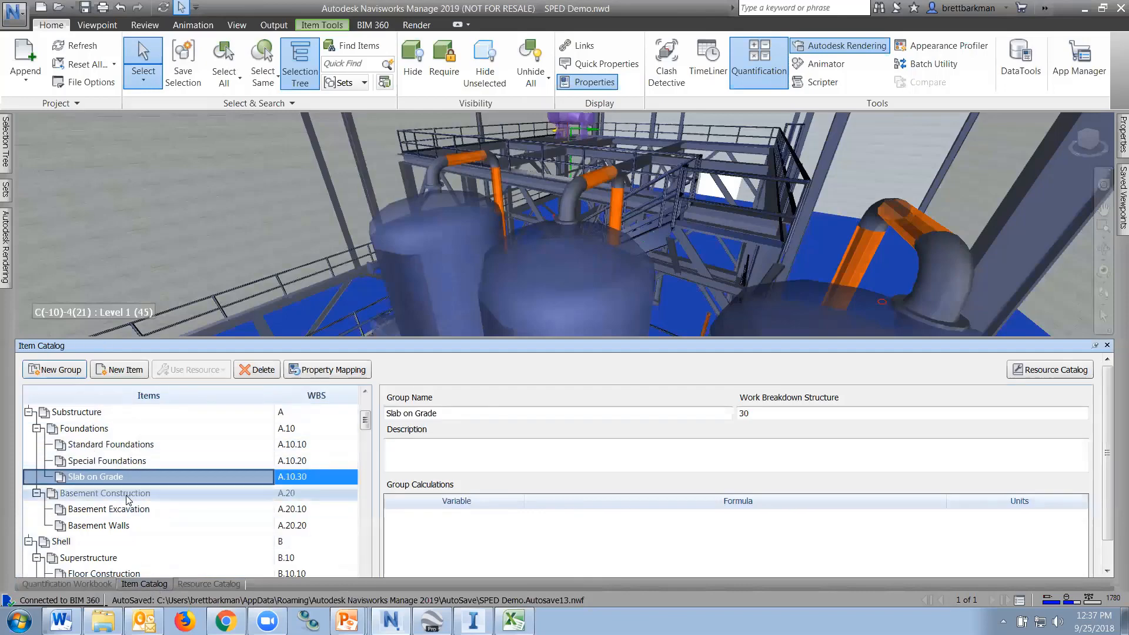
# Step: Delete the Basement Construction and Shell groups from the Item Catalog
pyautogui.rightClick(91, 495)
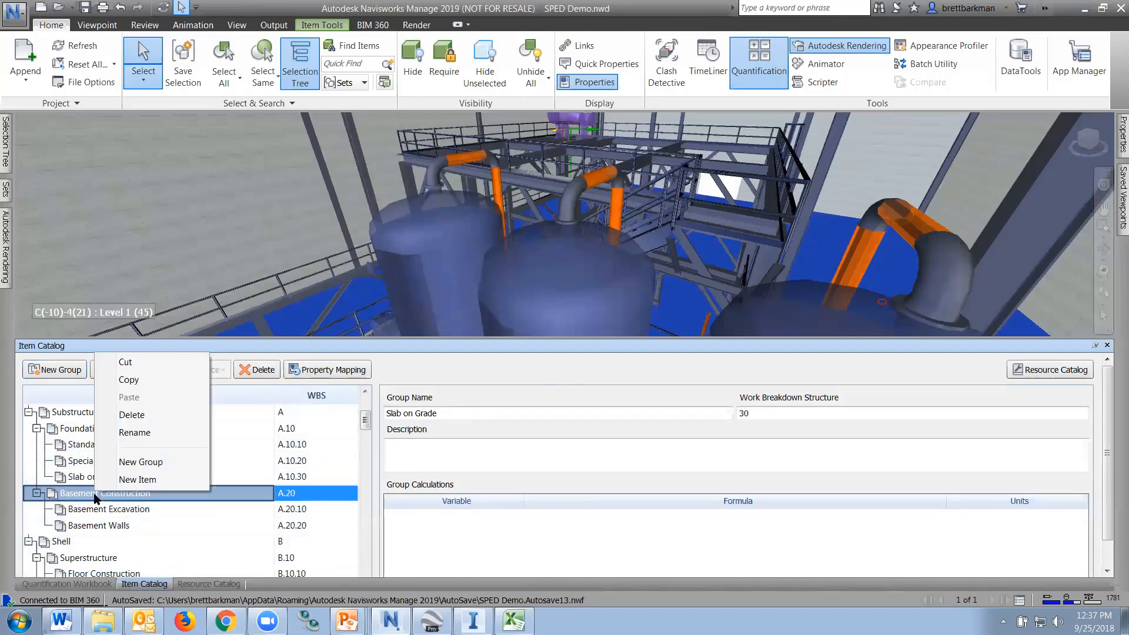
pyautogui.click(135, 415)
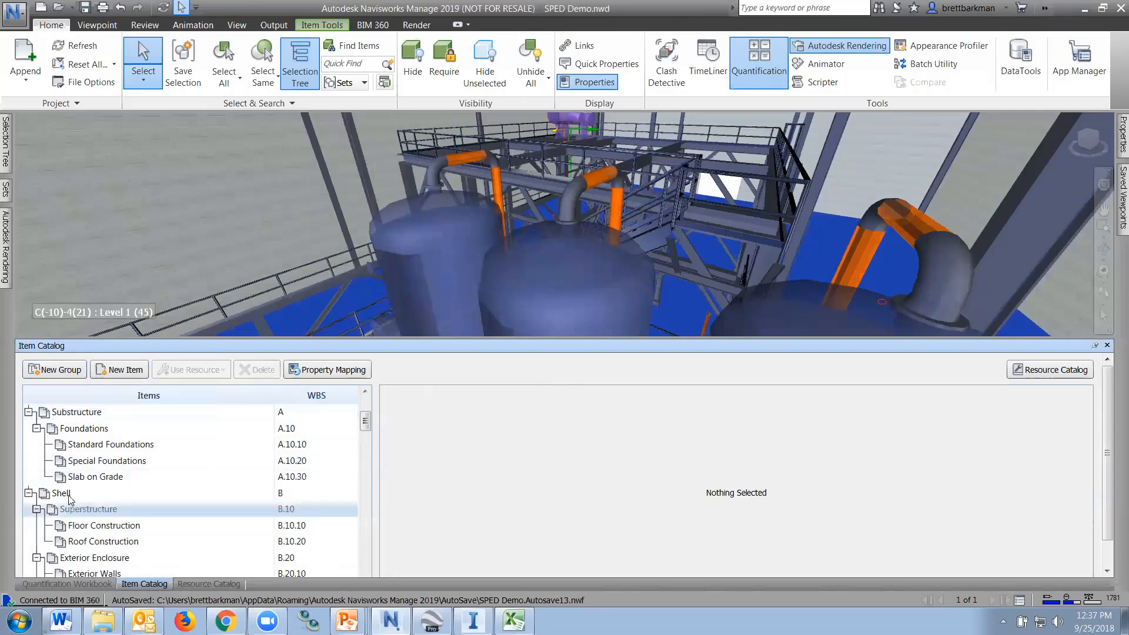
pyautogui.click(66, 496)
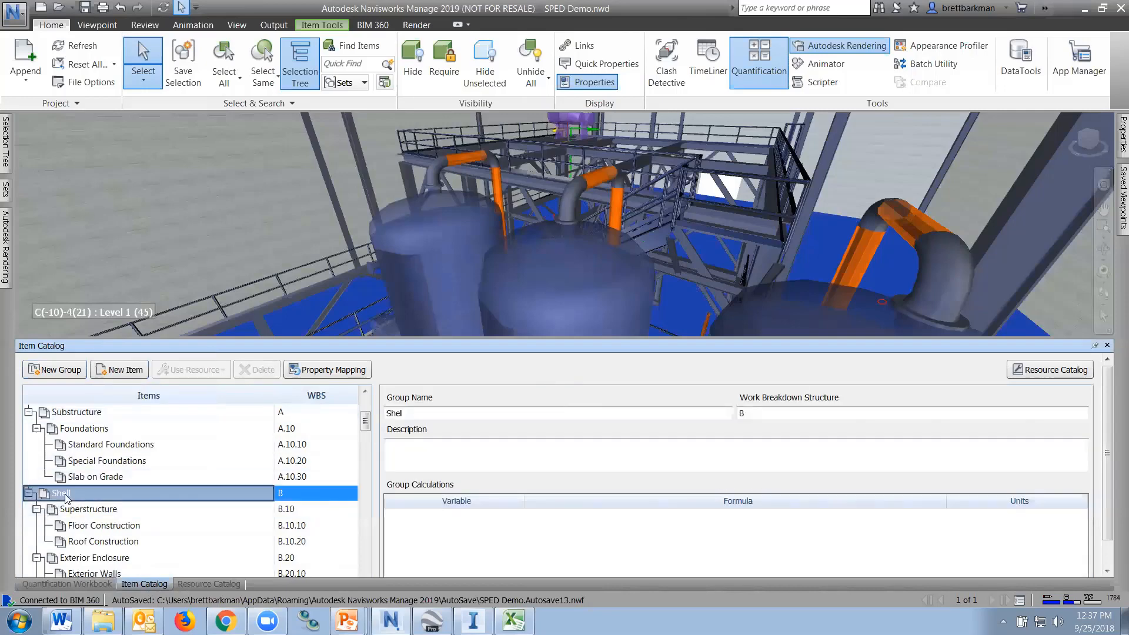
pyautogui.rightClick(66, 494)
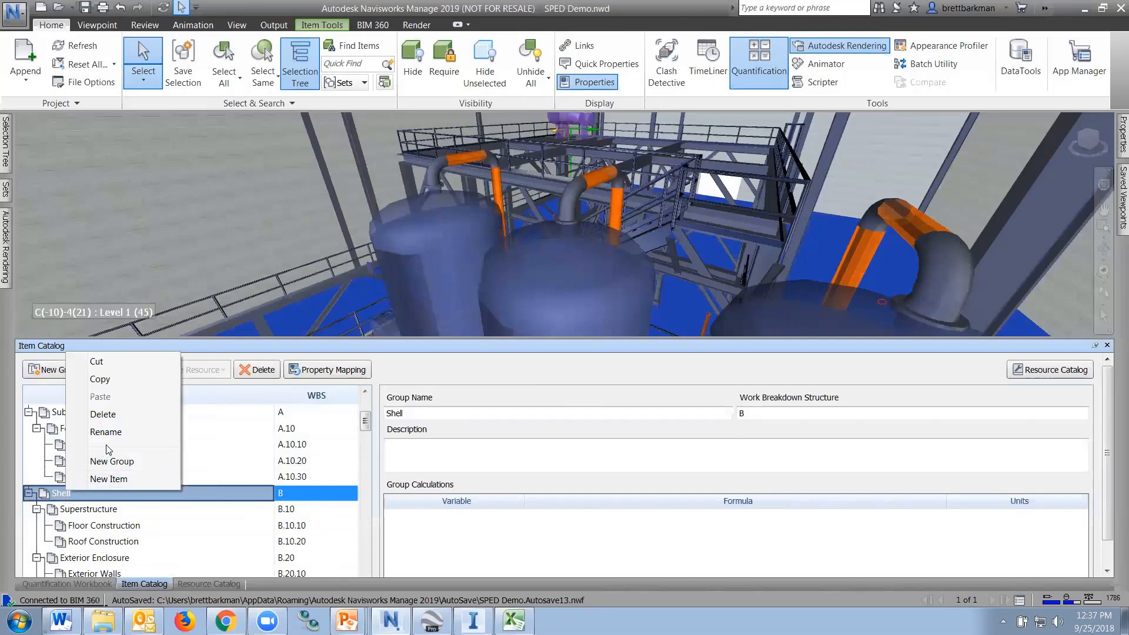
pyautogui.click(102, 414)
pyautogui.scroll(-4, 129, 486)
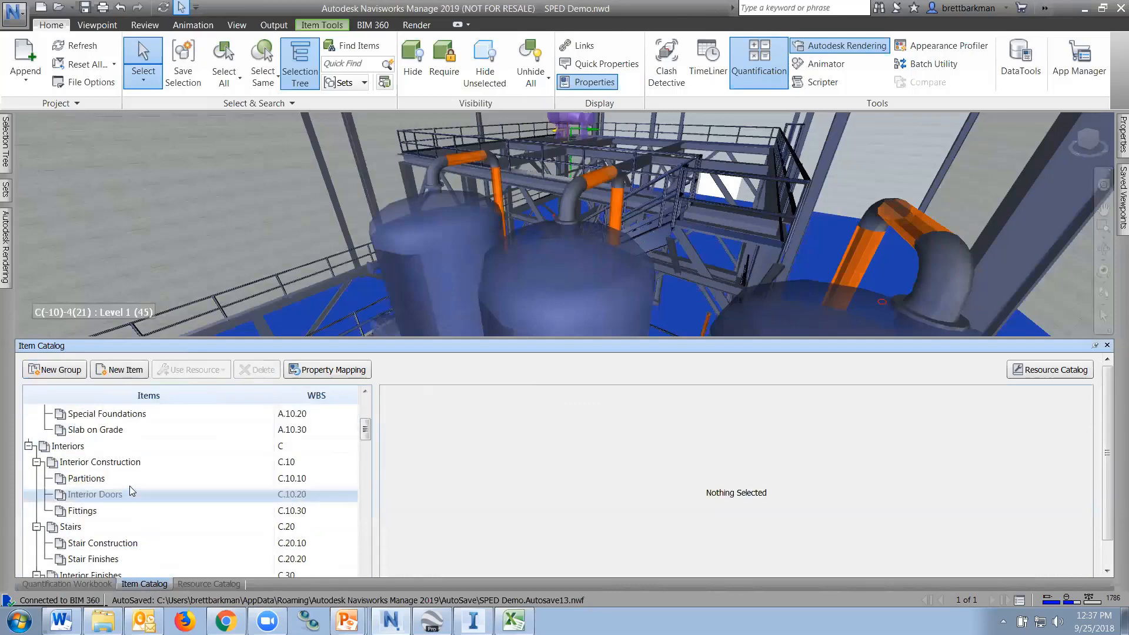
# Step: Delete the Interiors group and the Conveying group under Services from the Item Catalog
pyautogui.click(28, 446)
pyautogui.click(71, 461)
pyautogui.rightClick(75, 463)
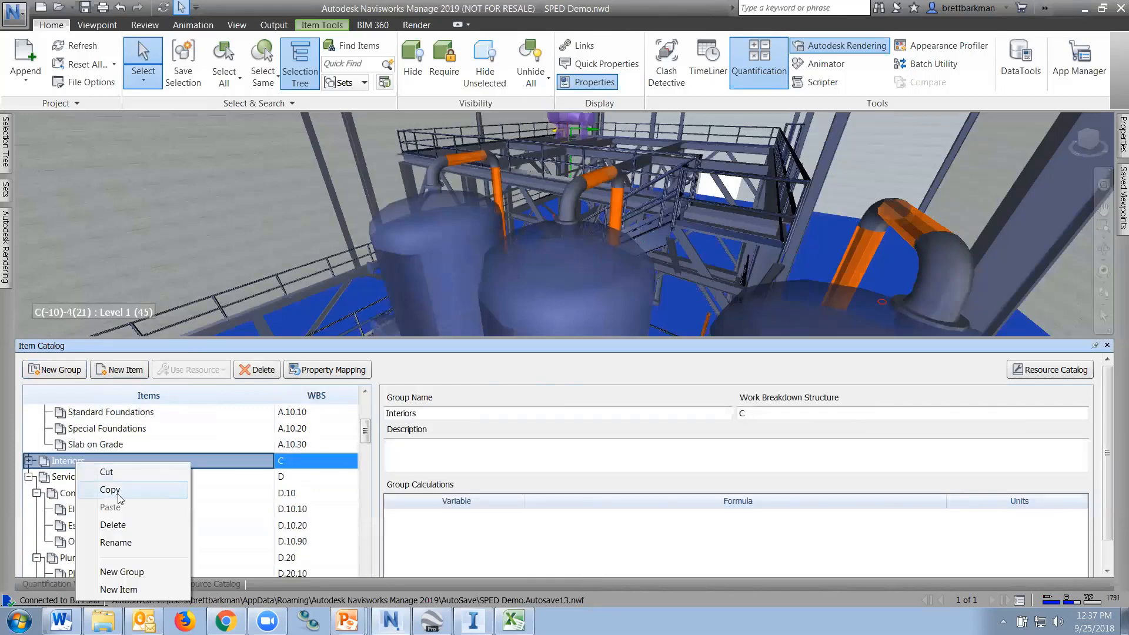
pyautogui.click(117, 525)
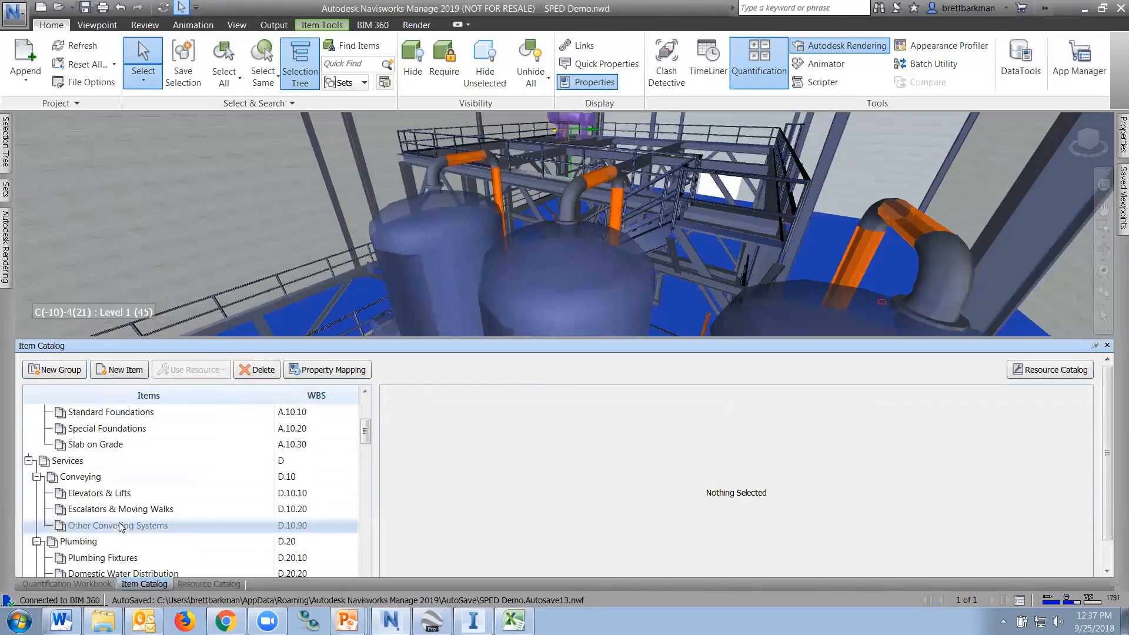
pyautogui.rightClick(80, 477)
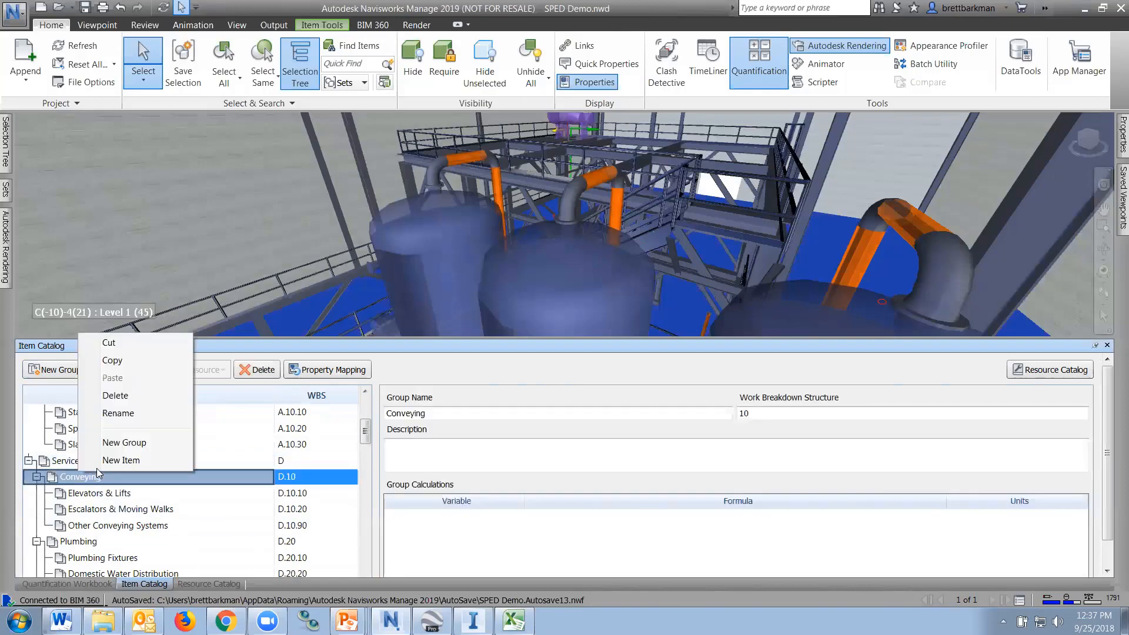
pyautogui.click(116, 395)
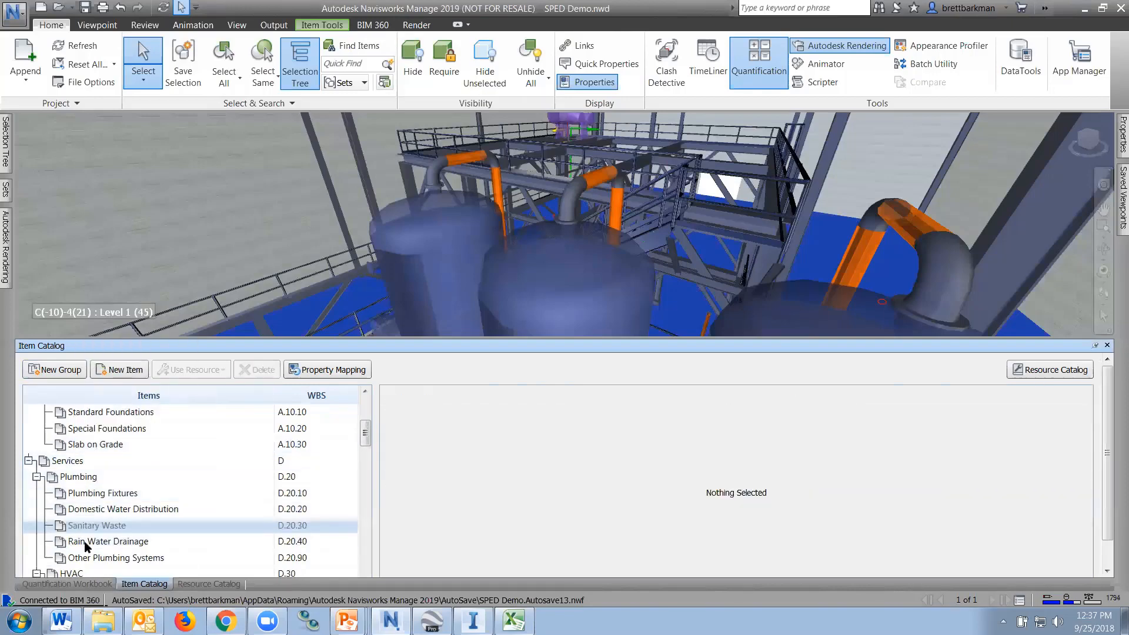
# Step: Collapse the Plumbing and HVAC groups and delete the Fire Protection group under Services
pyautogui.click(36, 476)
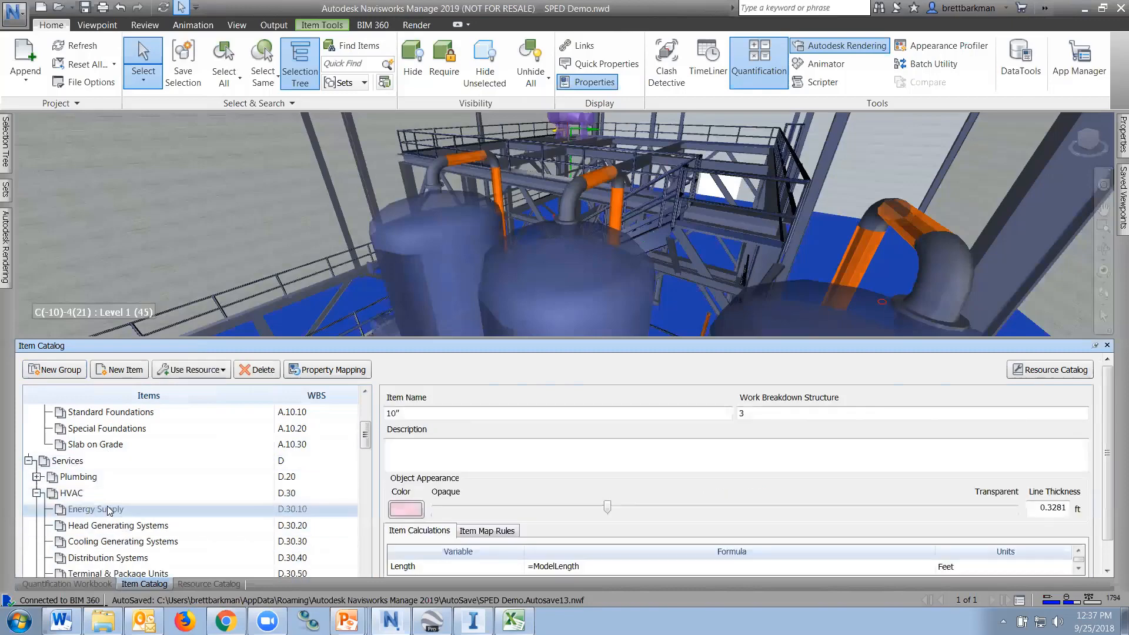
pyautogui.scroll(-4, 108, 507)
pyautogui.scroll(4, 92, 426)
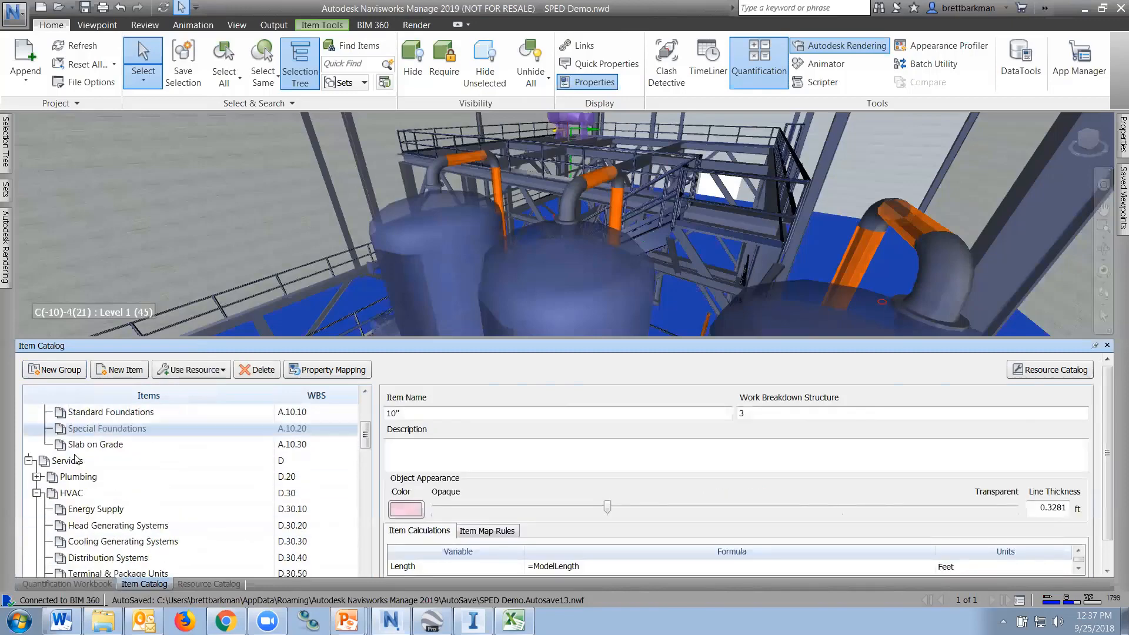
pyautogui.click(37, 493)
pyautogui.click(74, 511)
pyautogui.rightClick(74, 511)
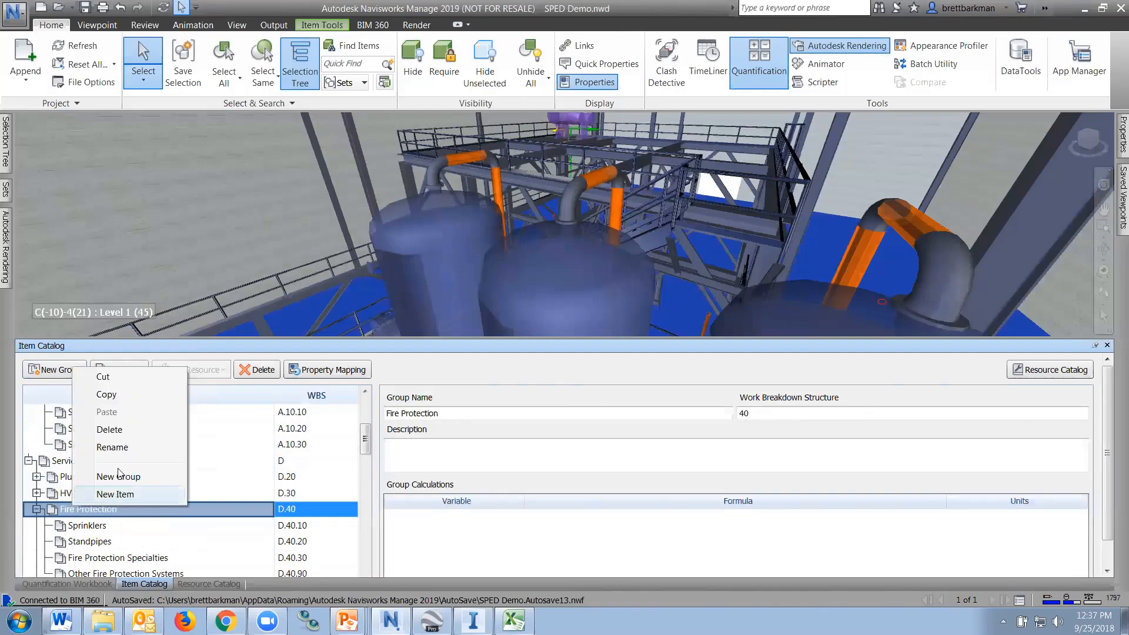
pyautogui.click(115, 429)
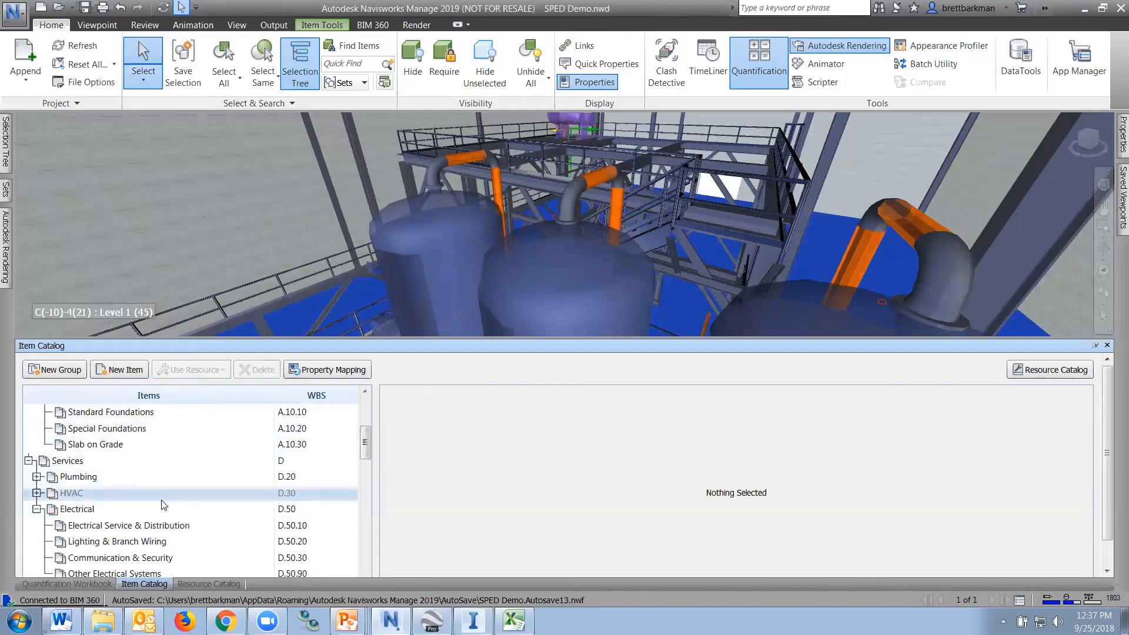
# Step: Delete the Electrical group under Services and the Equipment & Furnishings group from the Item Catalog
pyautogui.click(78, 510)
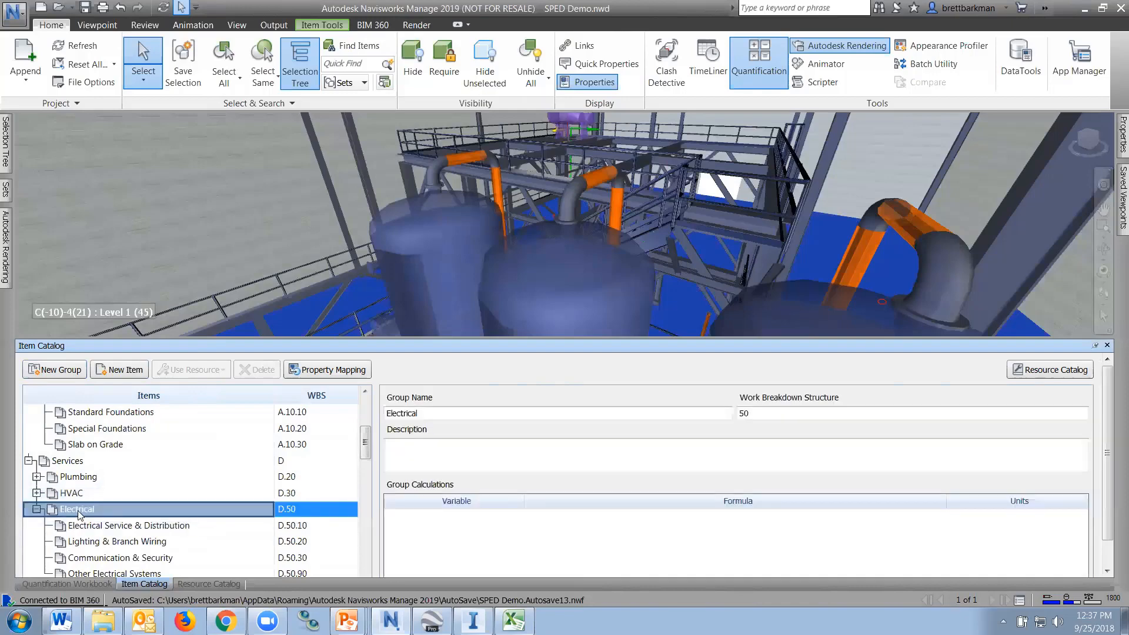
pyautogui.rightClick(79, 511)
pyautogui.click(185, 433)
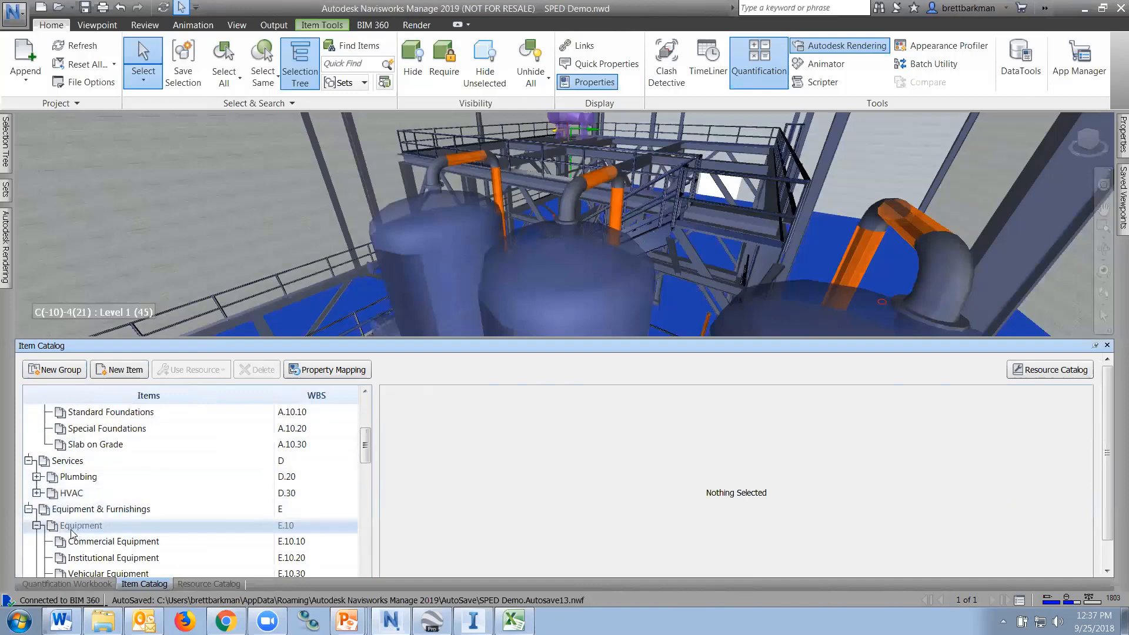
pyautogui.rightClick(75, 512)
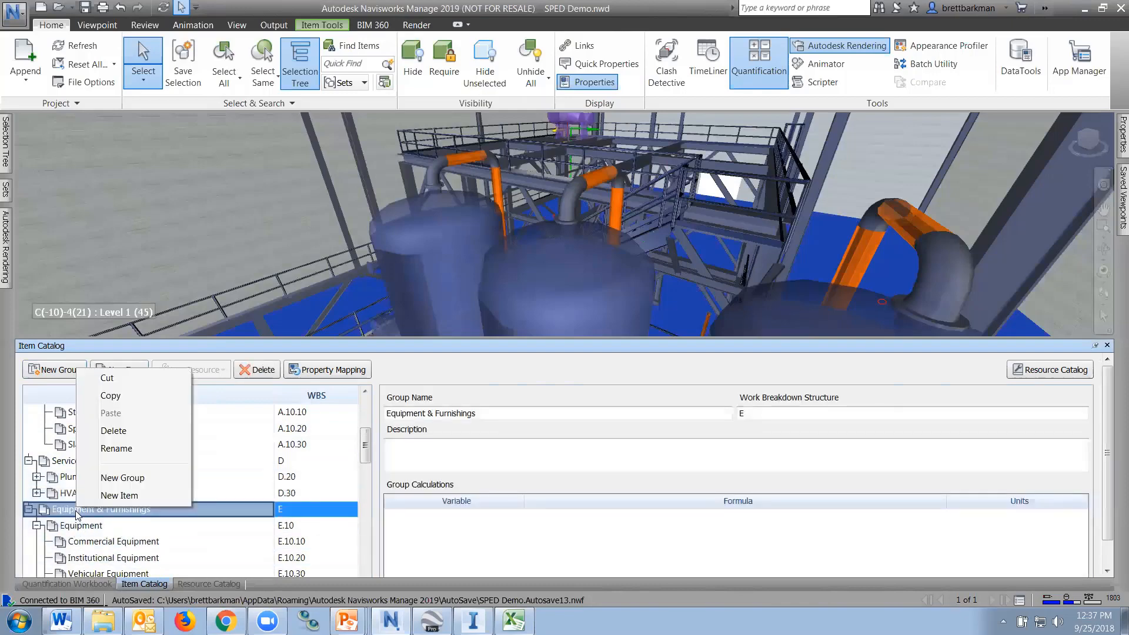
pyautogui.click(120, 433)
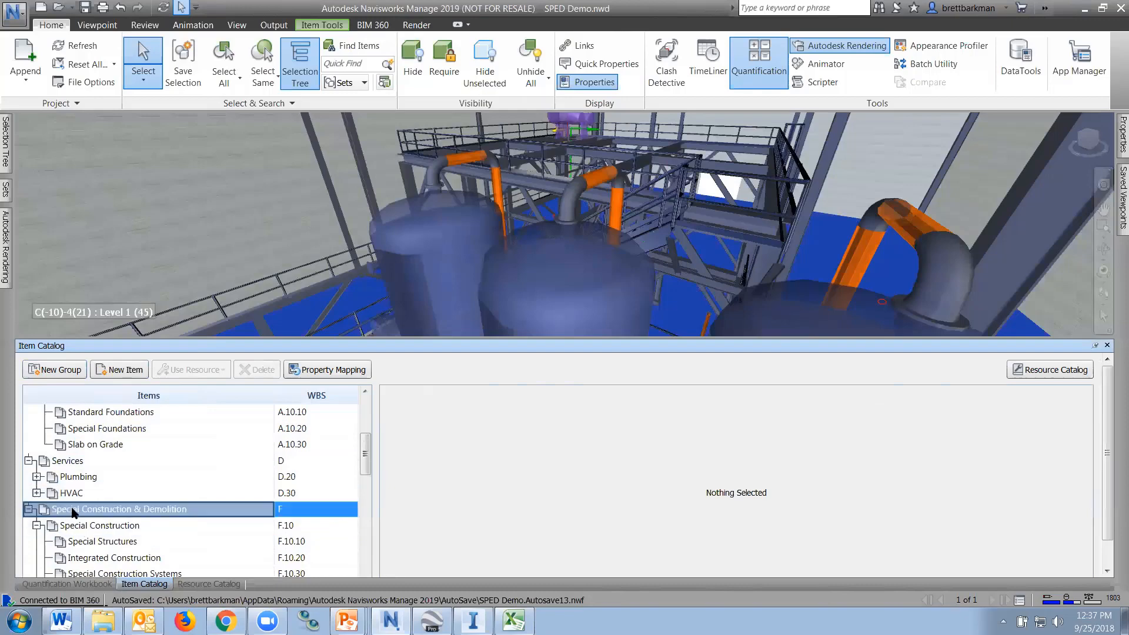
# Step: Delete the Special Construction & Demolition and Building Sitework groups, and collapse the Substructure group
pyautogui.rightClick(82, 509)
pyautogui.click(117, 429)
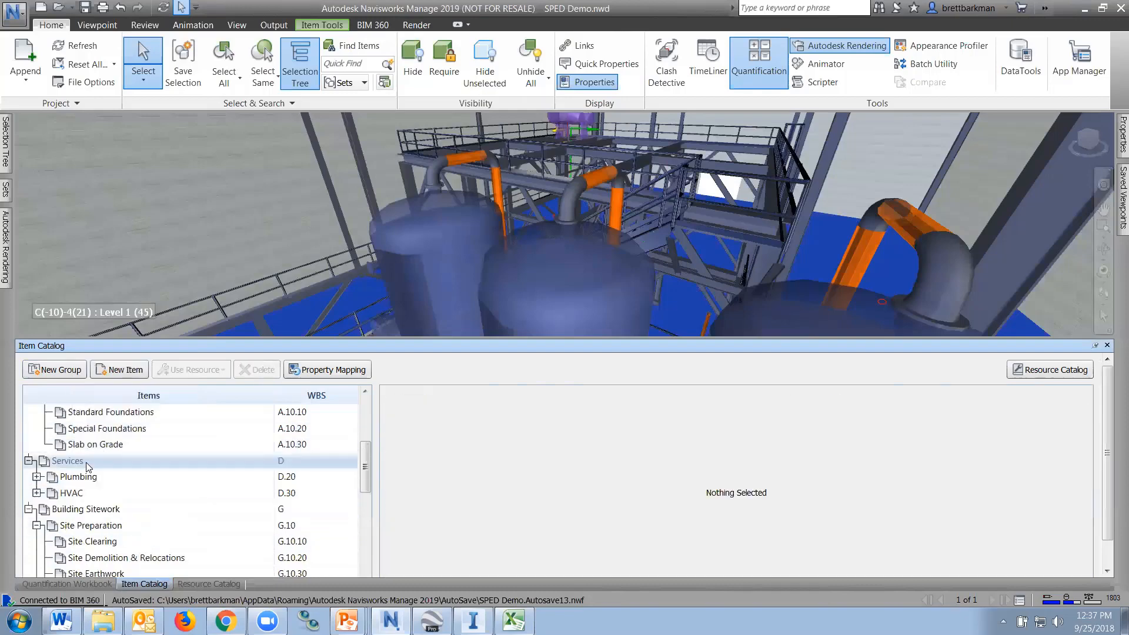
pyautogui.rightClick(72, 509)
pyautogui.click(120, 433)
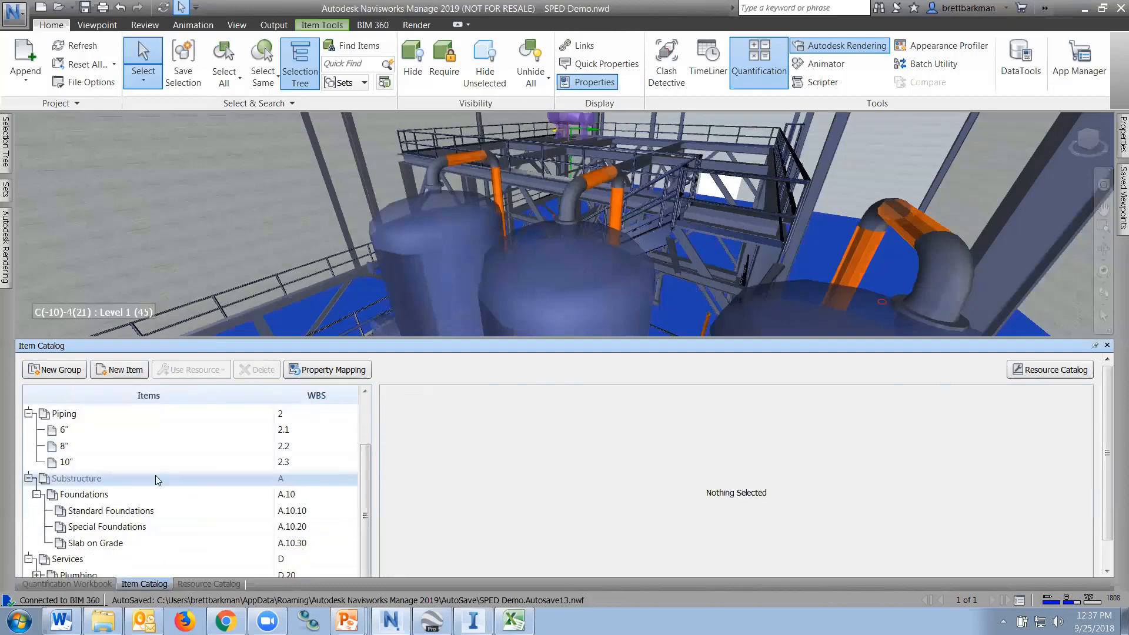
pyautogui.click(28, 478)
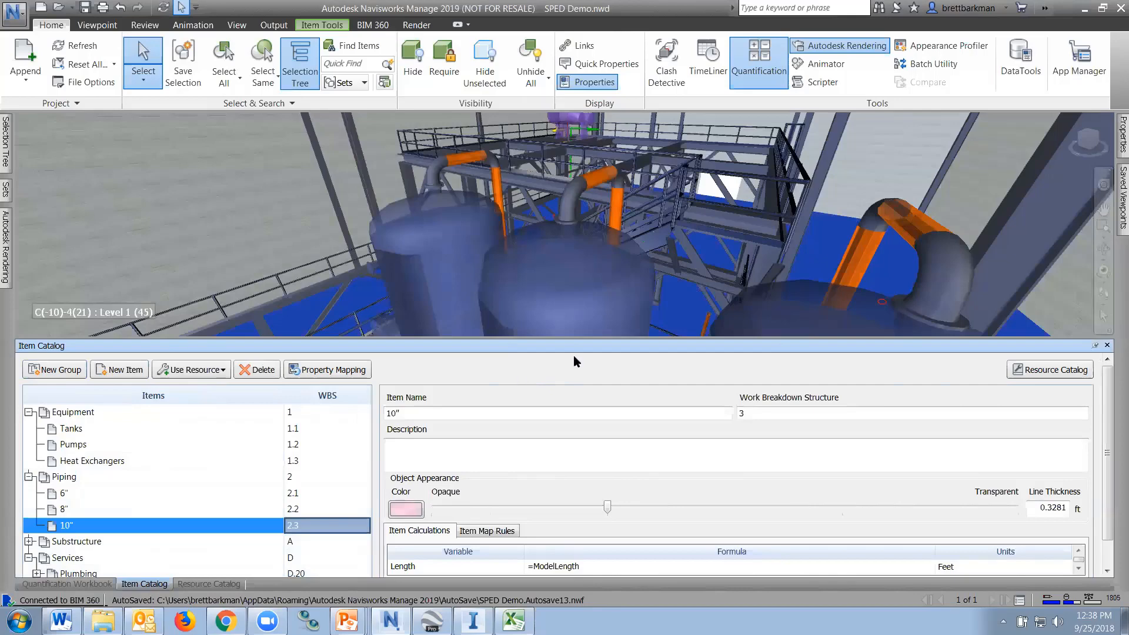
# Step: Clear the model selection, close the Quantification windows and restore the saved Render viewpoint, tilting the view slightly downward
pyautogui.press('Escape')
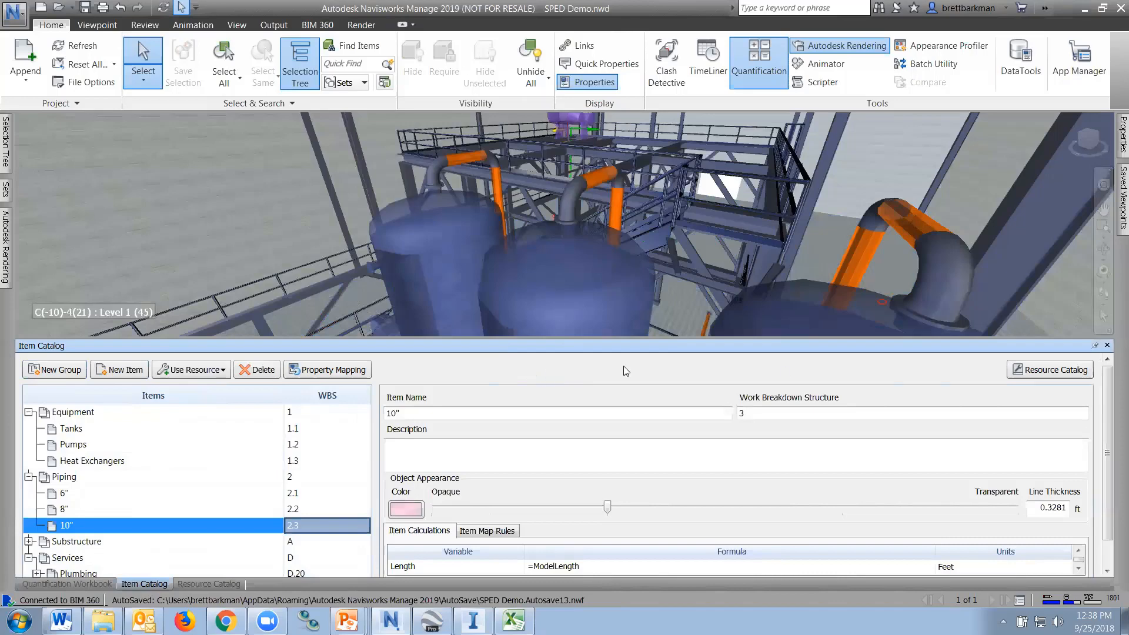
pyautogui.click(758, 70)
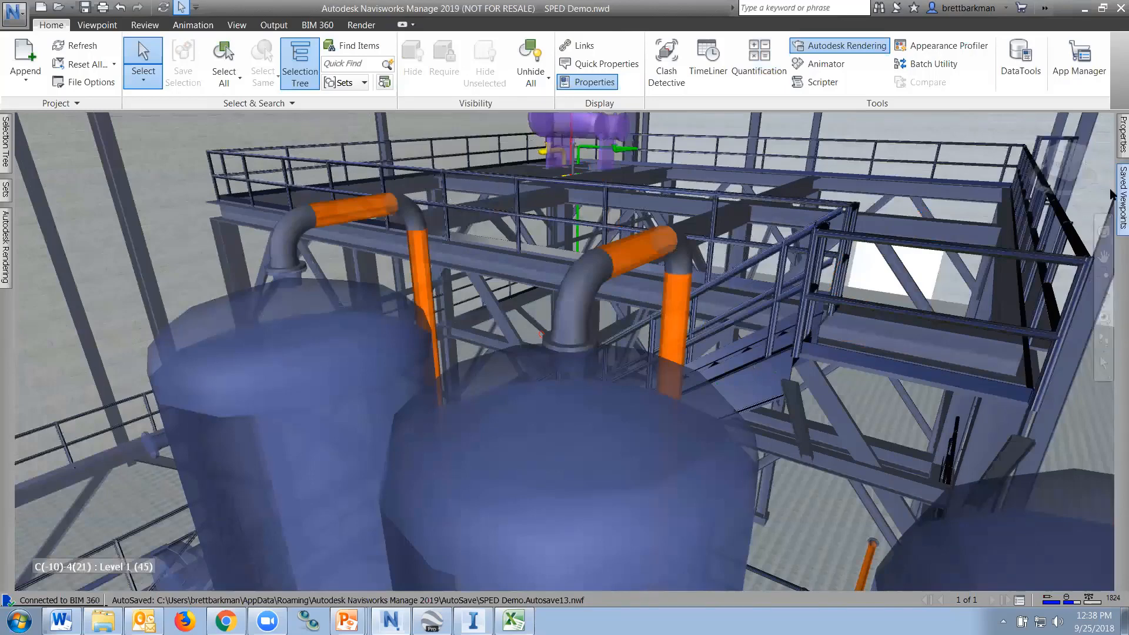
pyautogui.moveTo(1122, 197)
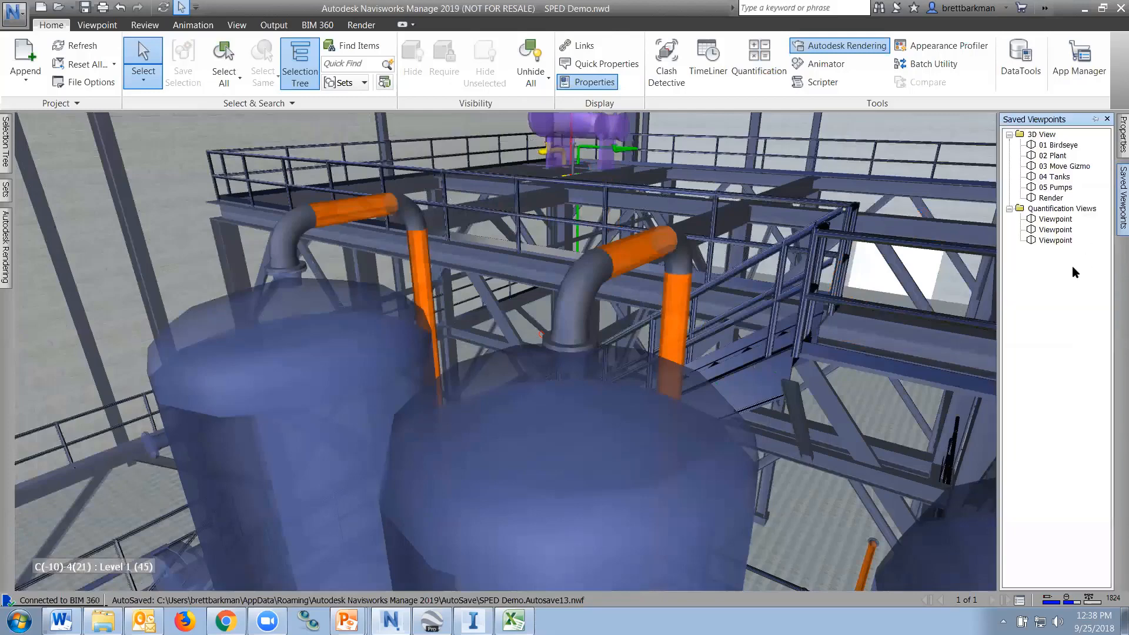
pyautogui.click(1053, 199)
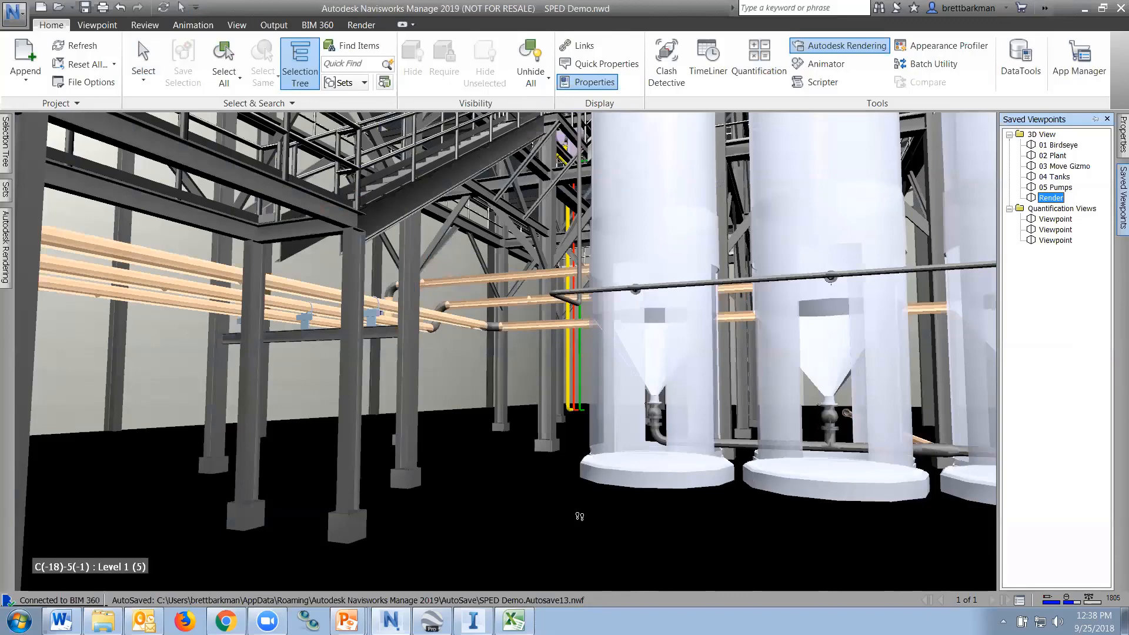
pyautogui.moveTo(591, 395); pyautogui.dragTo(595, 412, button='middle')
pyautogui.scroll(-2, 534, 347)
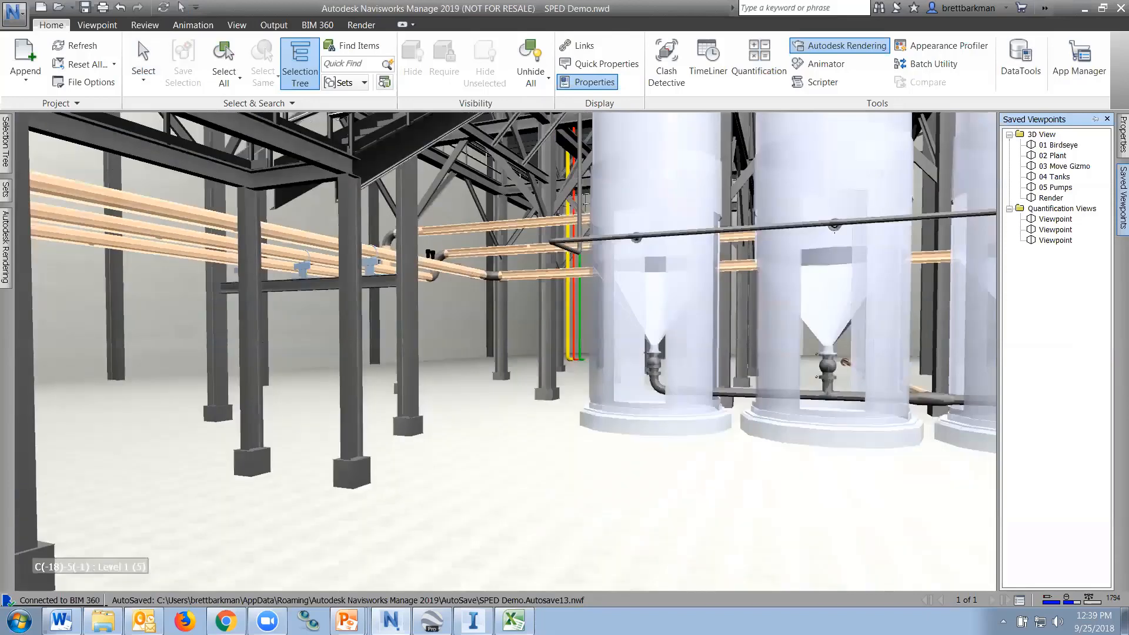
# Step: Return to selection mode and change the viewpoint's render style from Full Render to Shaded
pyautogui.click(181, 7)
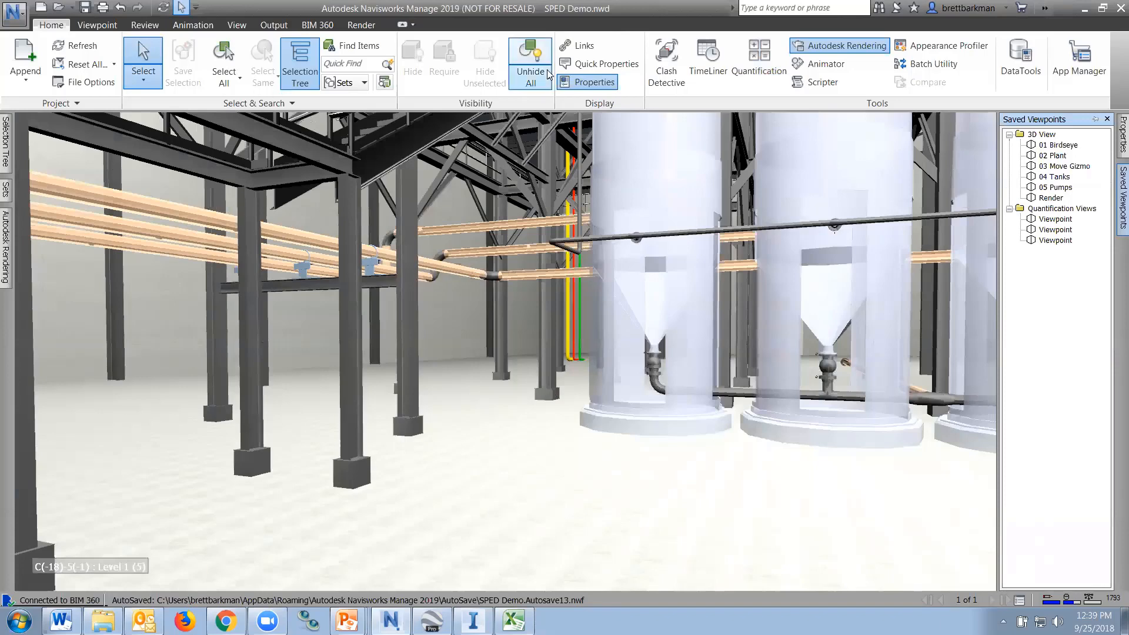
pyautogui.click(102, 26)
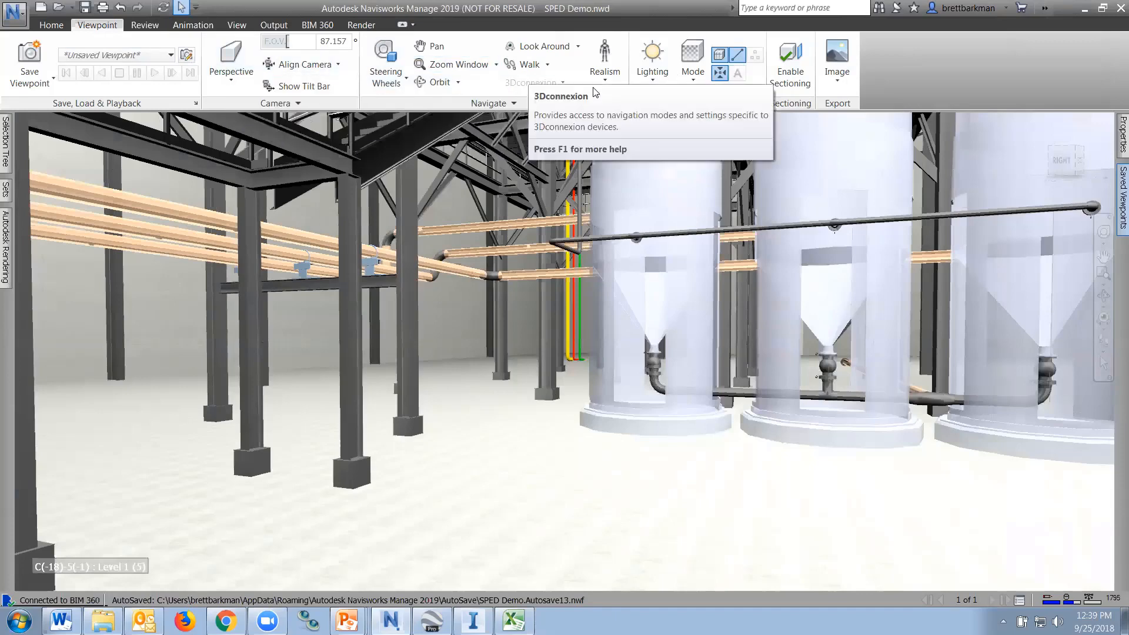
pyautogui.click(699, 64)
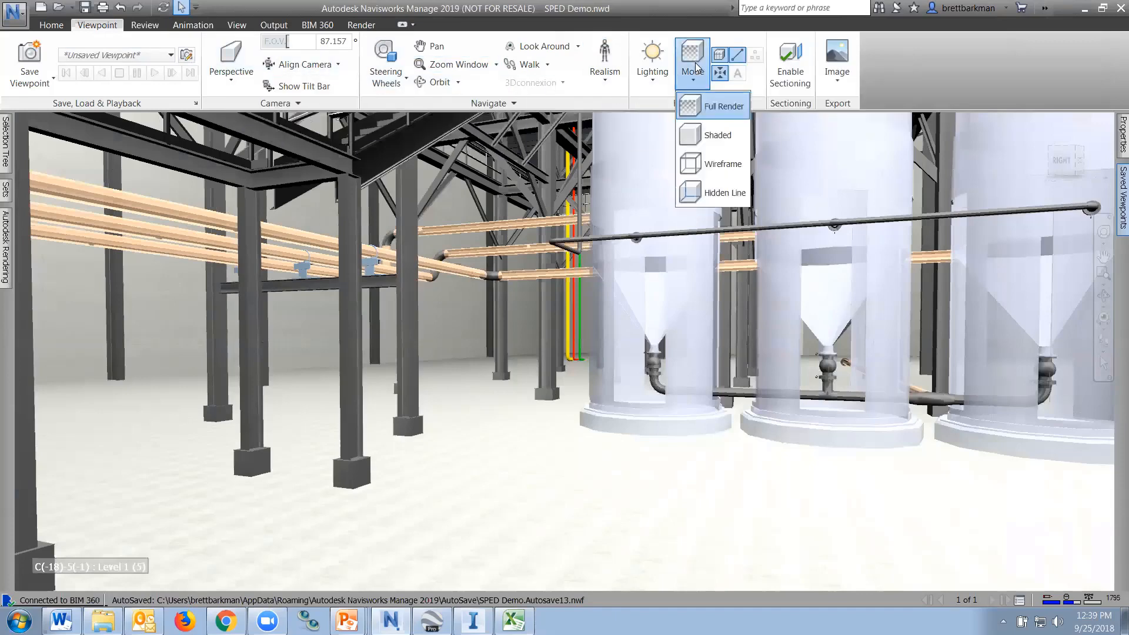
pyautogui.click(711, 135)
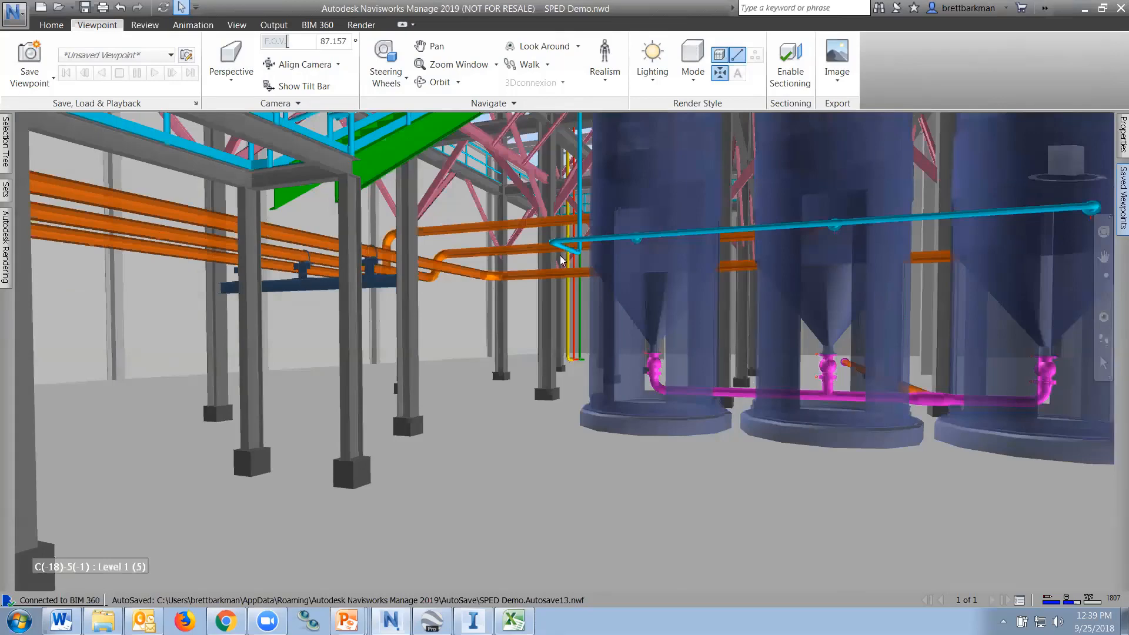
# Step: Set the viewpoint's render style to Full Render and leave no model item selected
pyautogui.click(690, 74)
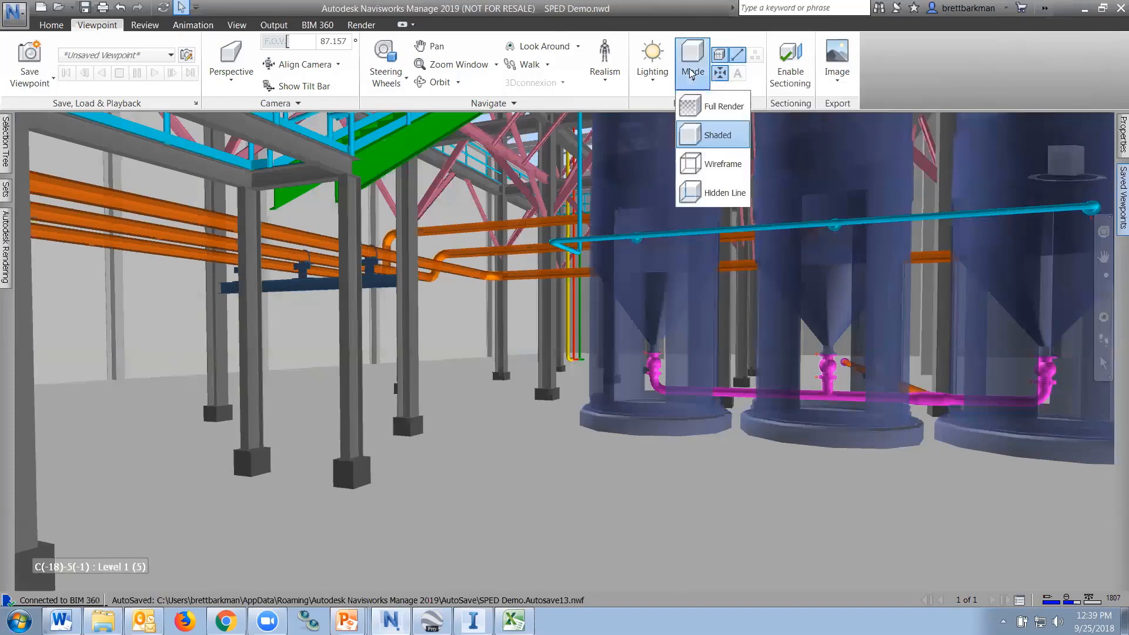
pyautogui.click(716, 108)
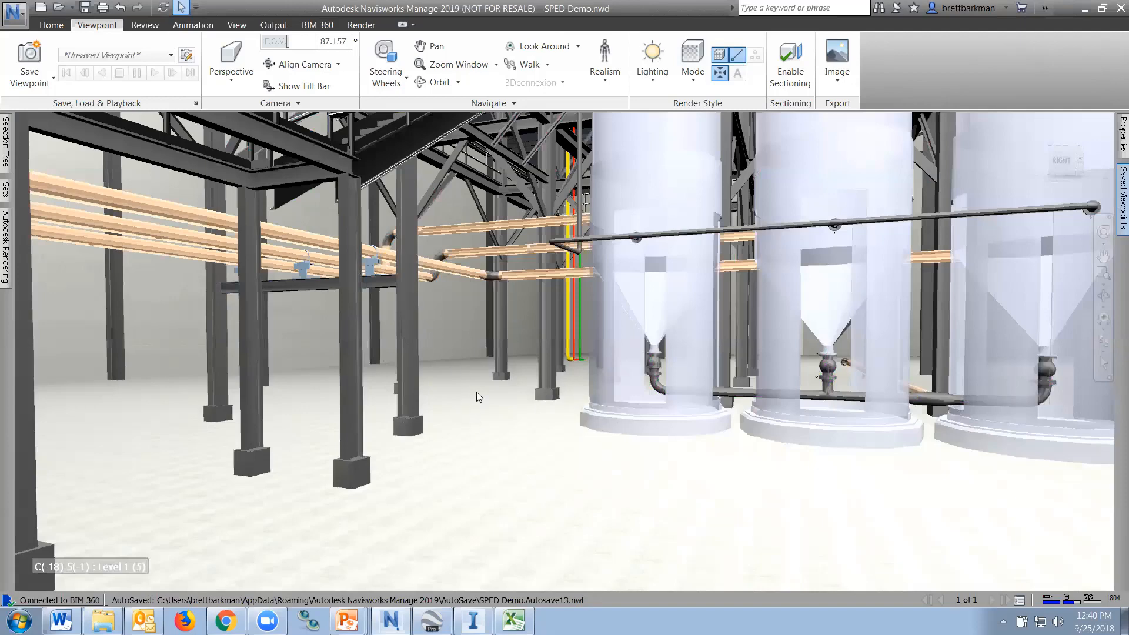
pyautogui.click(414, 328)
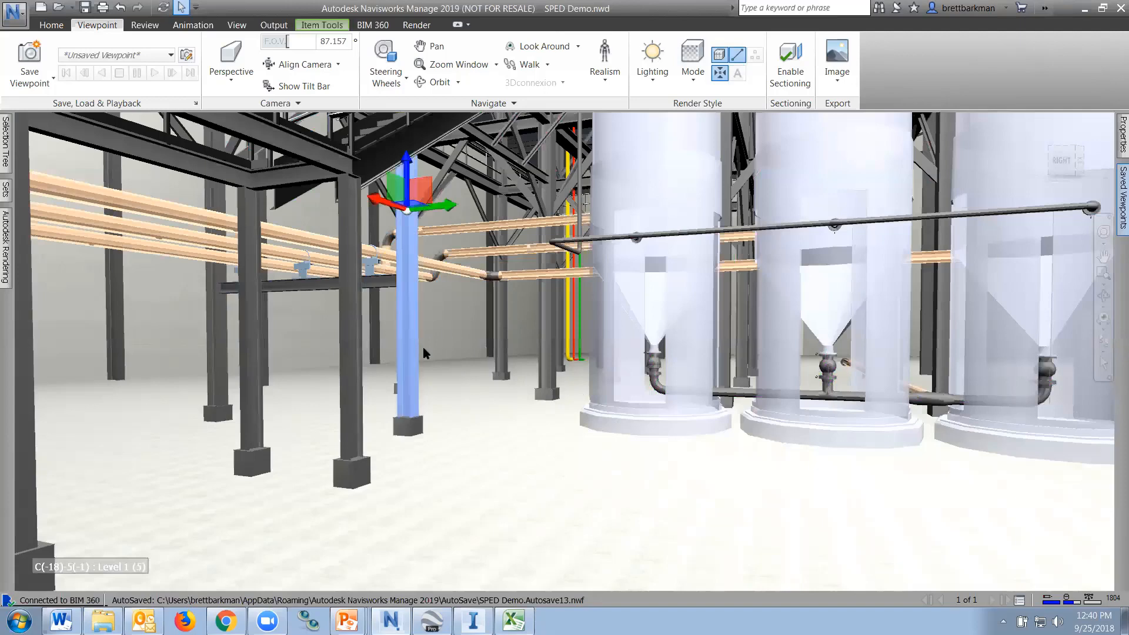
pyautogui.click(468, 320)
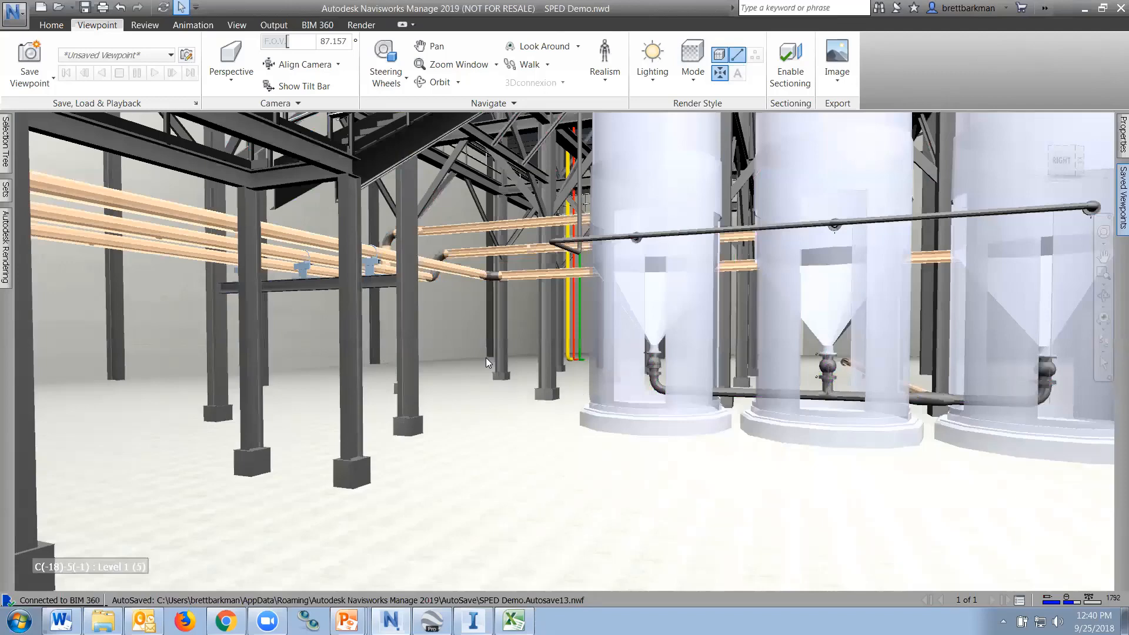
# Step: Open the Autodesk Rendering window and review its document materials and steel material library
pyautogui.click(361, 24)
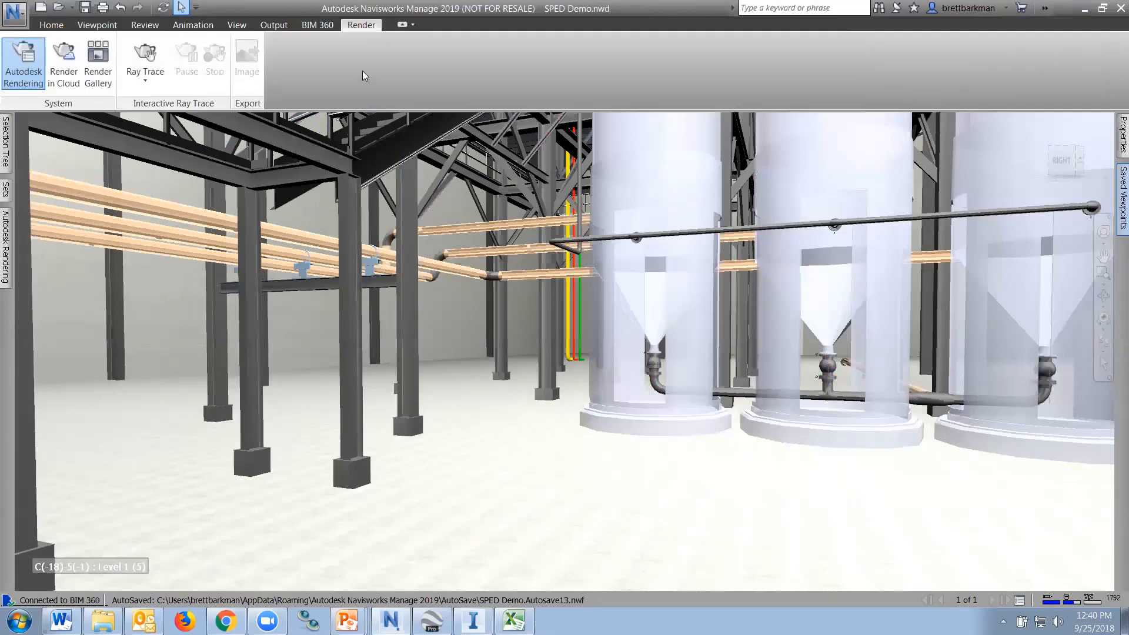
pyautogui.click(22, 71)
pyautogui.click(6, 246)
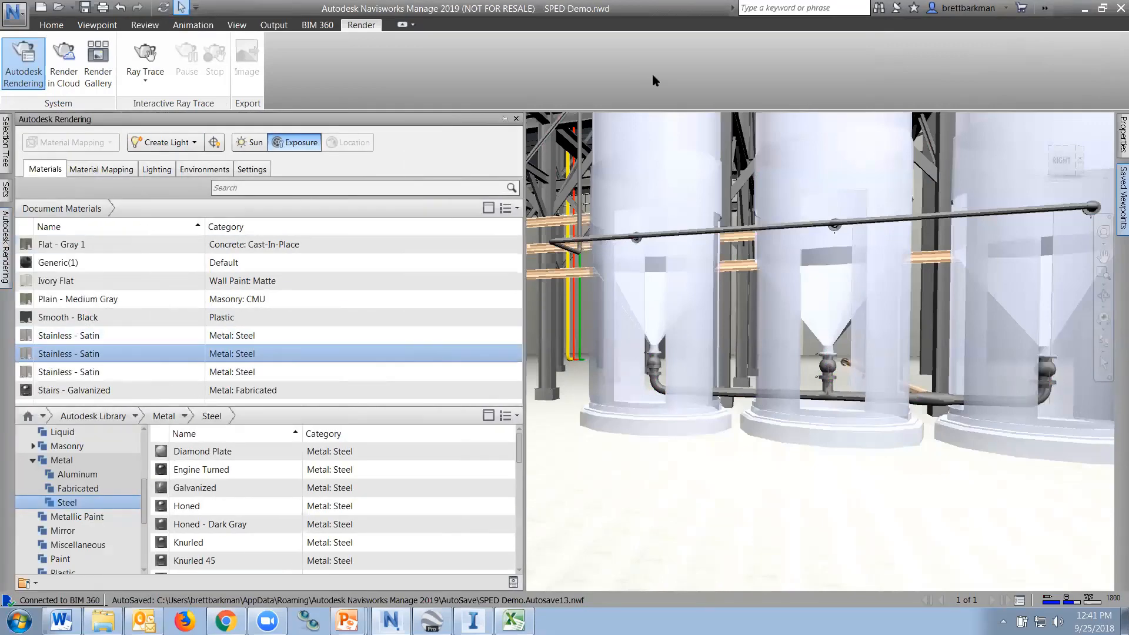
# Step: Select the overhead pipe segments at the tanks and change the selection resolution to Layer
pyautogui.click(688, 237)
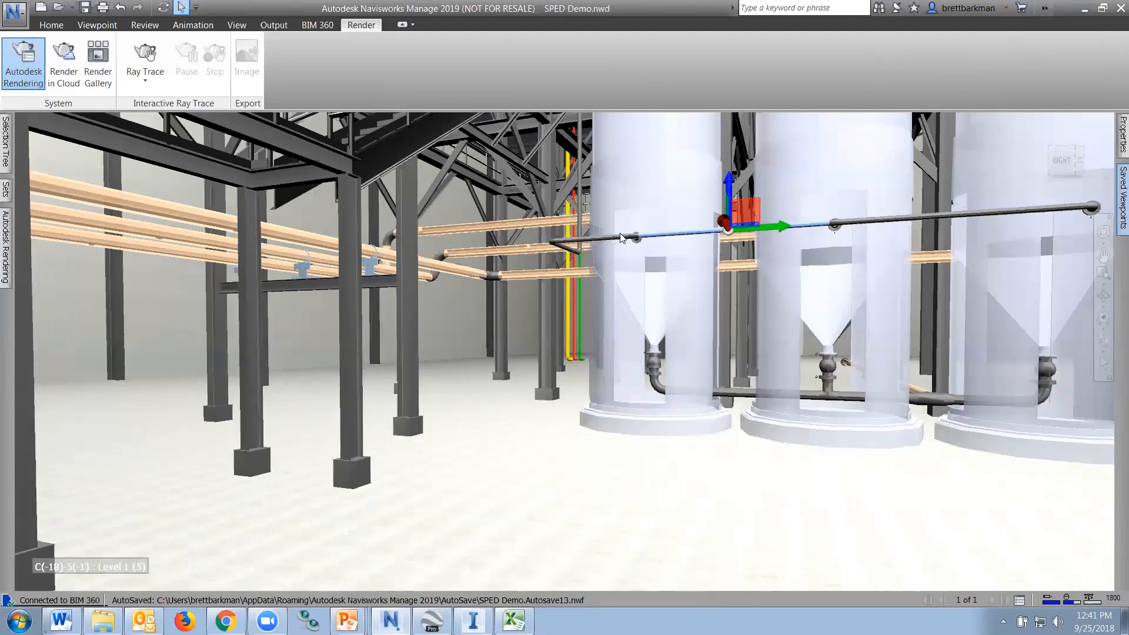
pyautogui.keyDown('ctrl'); pyautogui.click(579, 194); pyautogui.keyUp('ctrl')
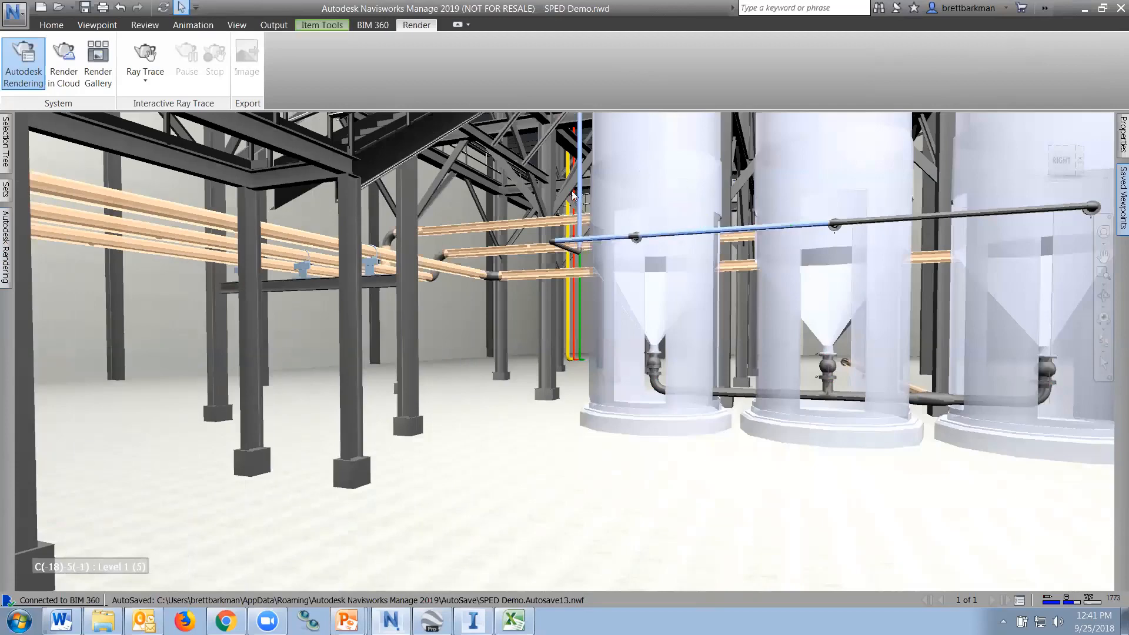
pyautogui.click(51, 26)
pyautogui.click(287, 104)
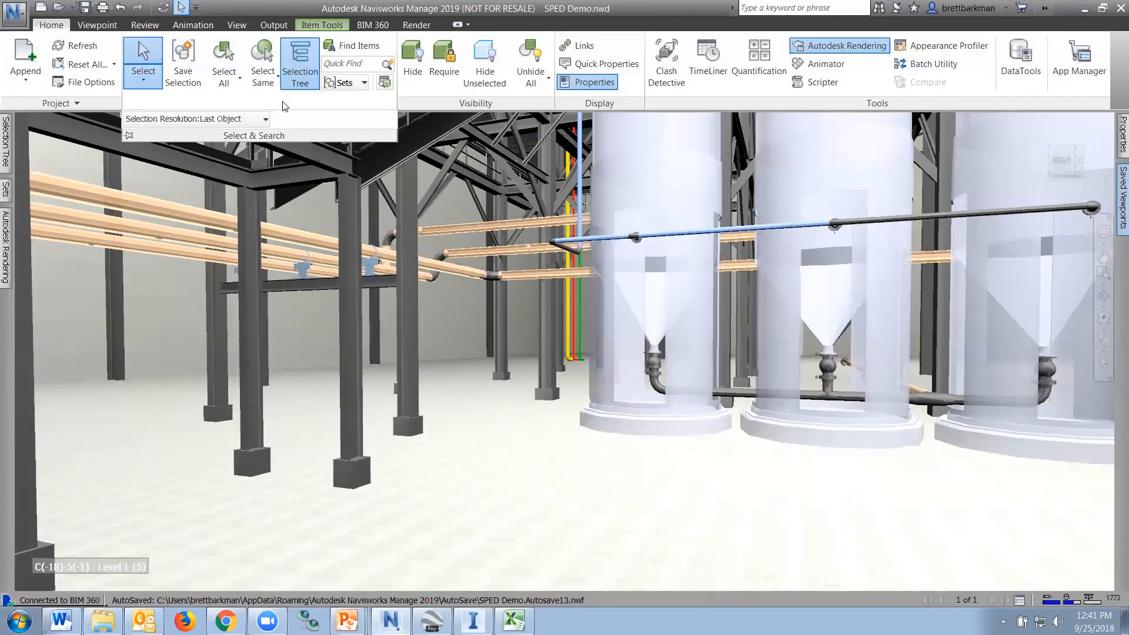
pyautogui.click(206, 119)
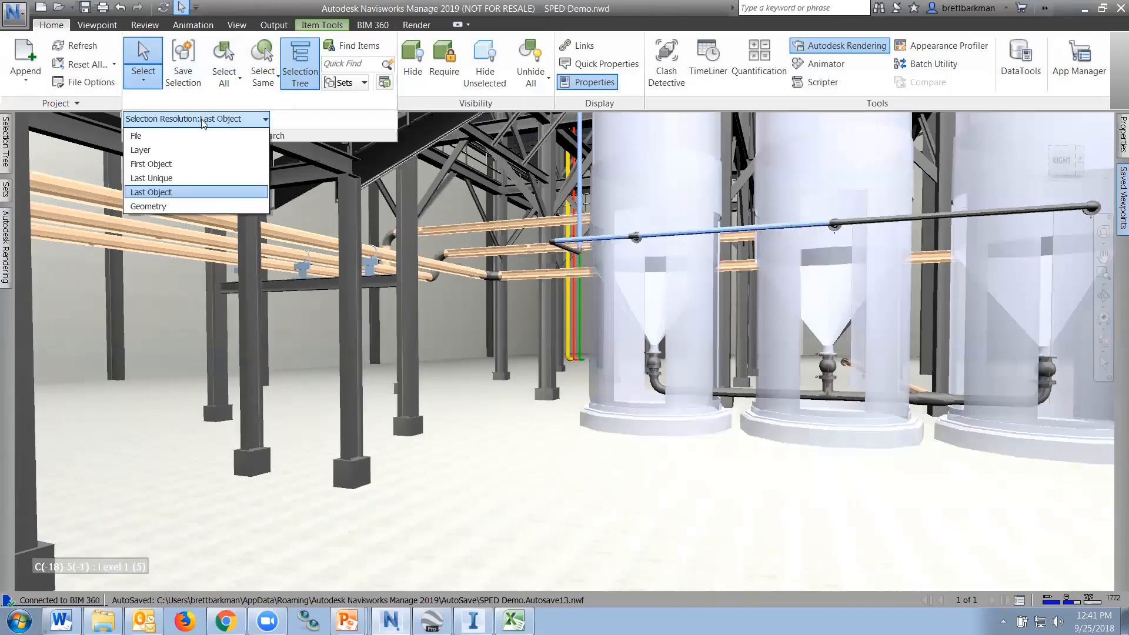
pyautogui.click(161, 151)
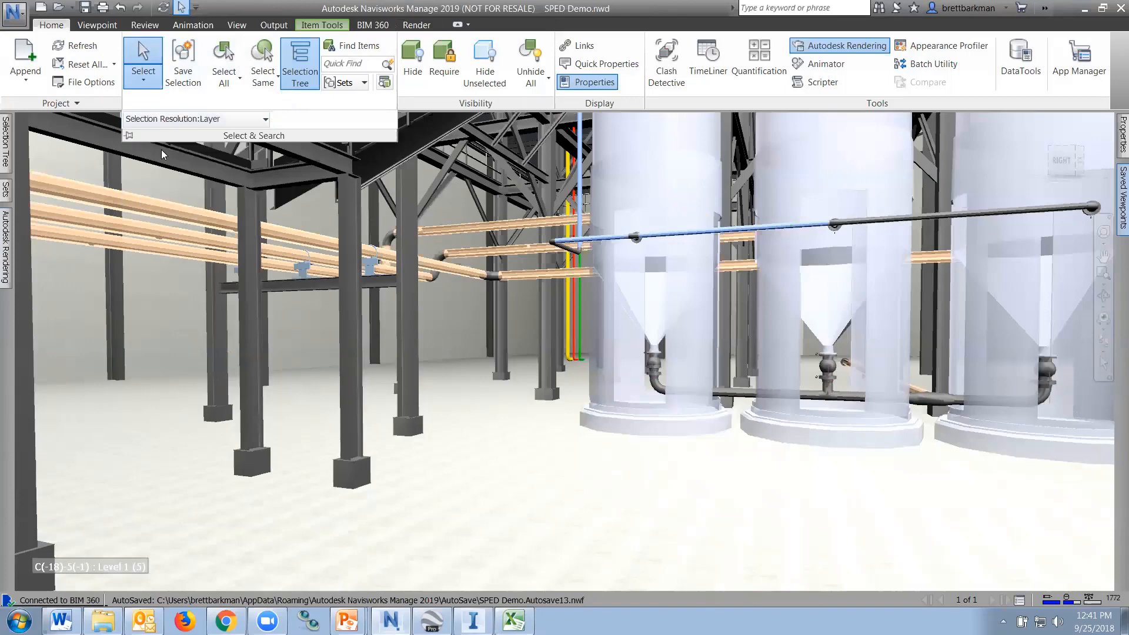
# Step: Select all the pipe rack lines, the tank overhead pipe and the pump piping, assign them the first Stainless - Satin material, and clear the selection
pyautogui.click(166, 210)
pyautogui.keyDown('ctrl'); pyautogui.click(202, 237); pyautogui.keyUp('ctrl')
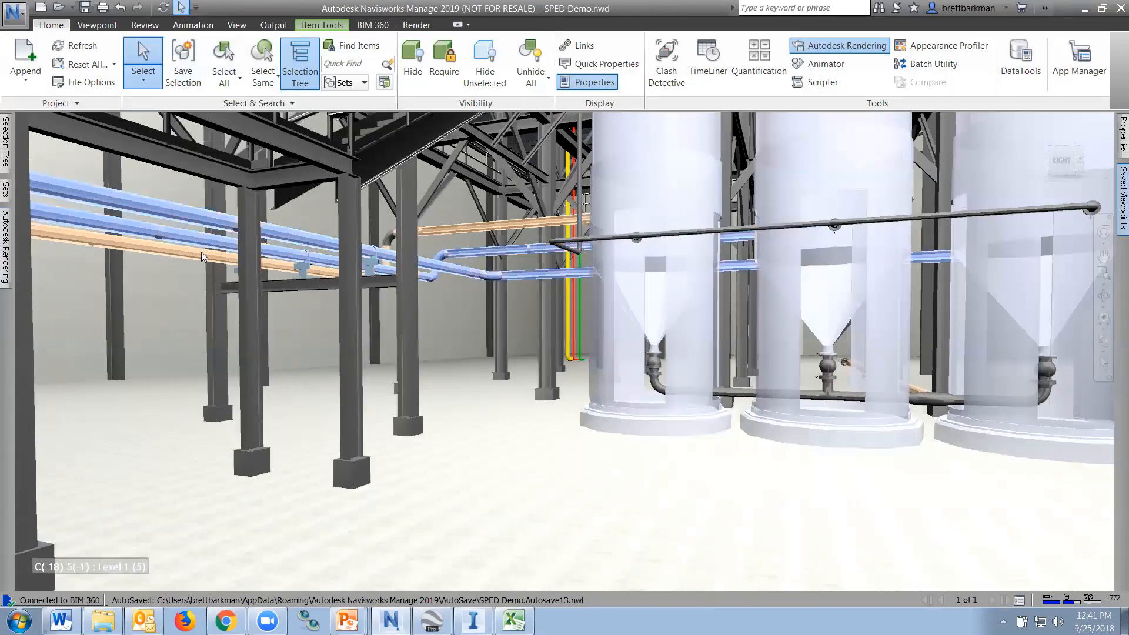
pyautogui.keyDown('ctrl'); pyautogui.click(202, 251); pyautogui.keyUp('ctrl')
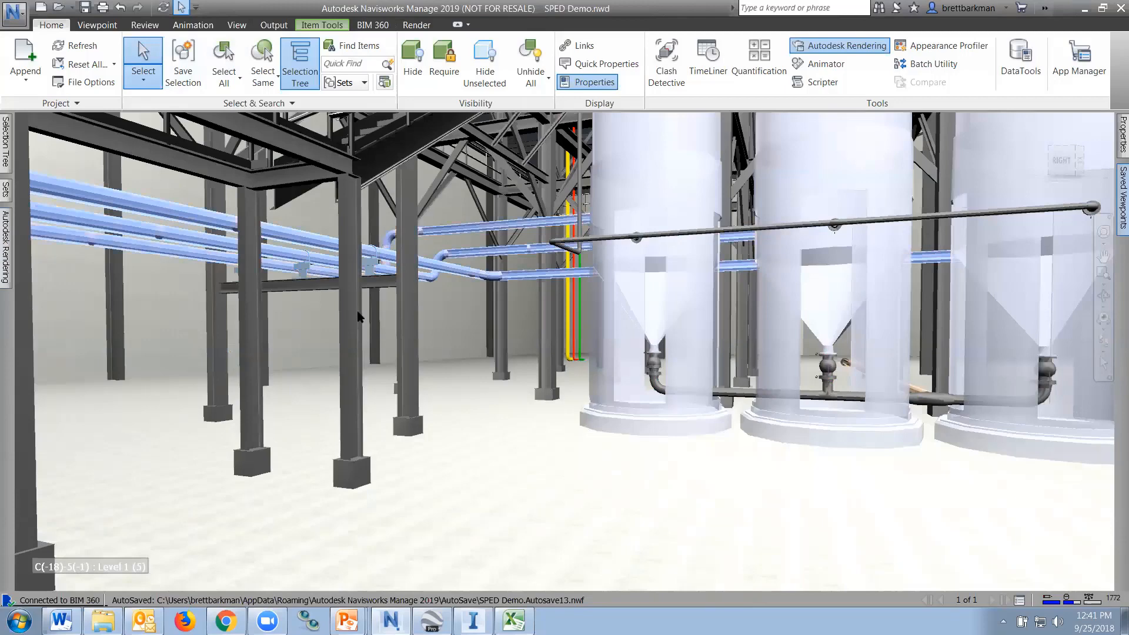
pyautogui.keyDown('ctrl'); pyautogui.click(690, 235); pyautogui.keyUp('ctrl')
pyautogui.keyDown('ctrl'); pyautogui.click(726, 423); pyautogui.keyUp('ctrl')
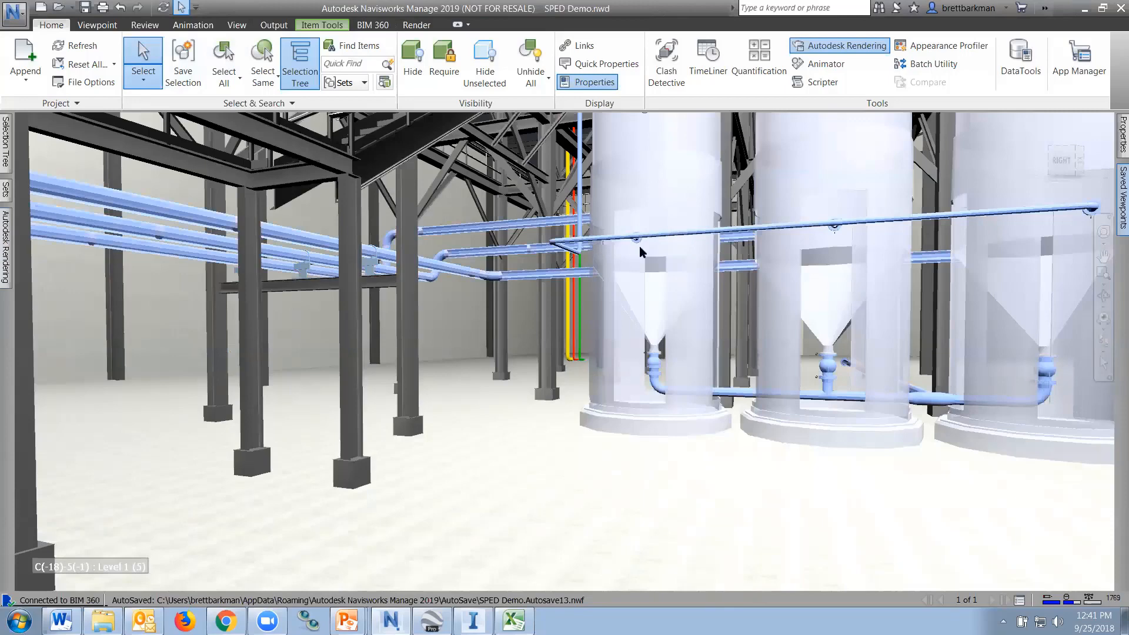
pyautogui.moveTo(4, 253)
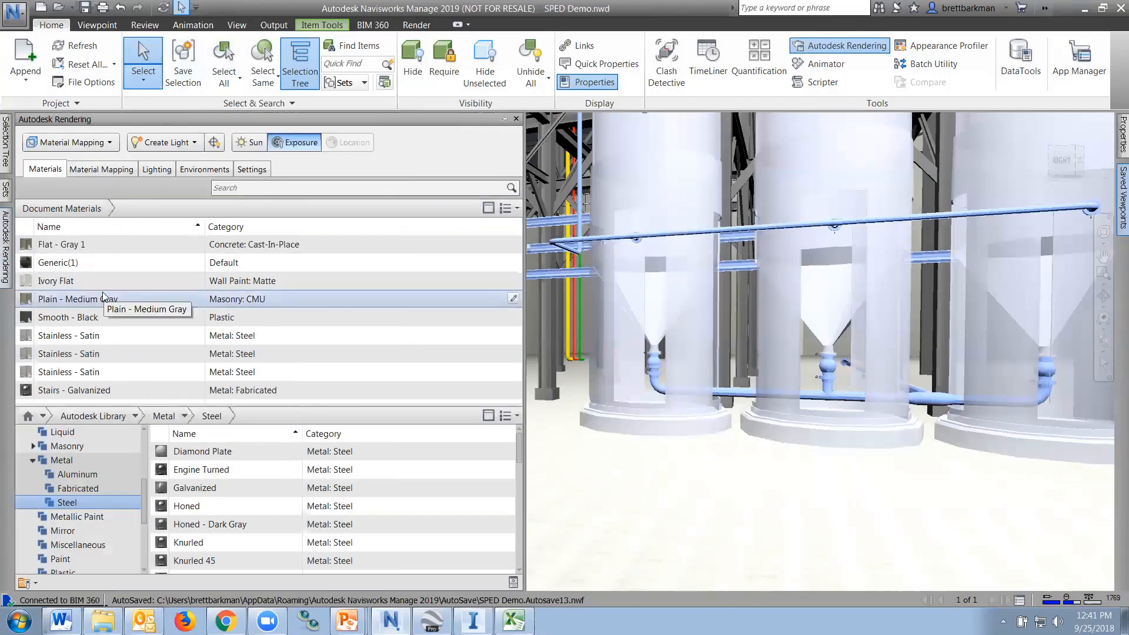
pyautogui.rightClick(103, 339)
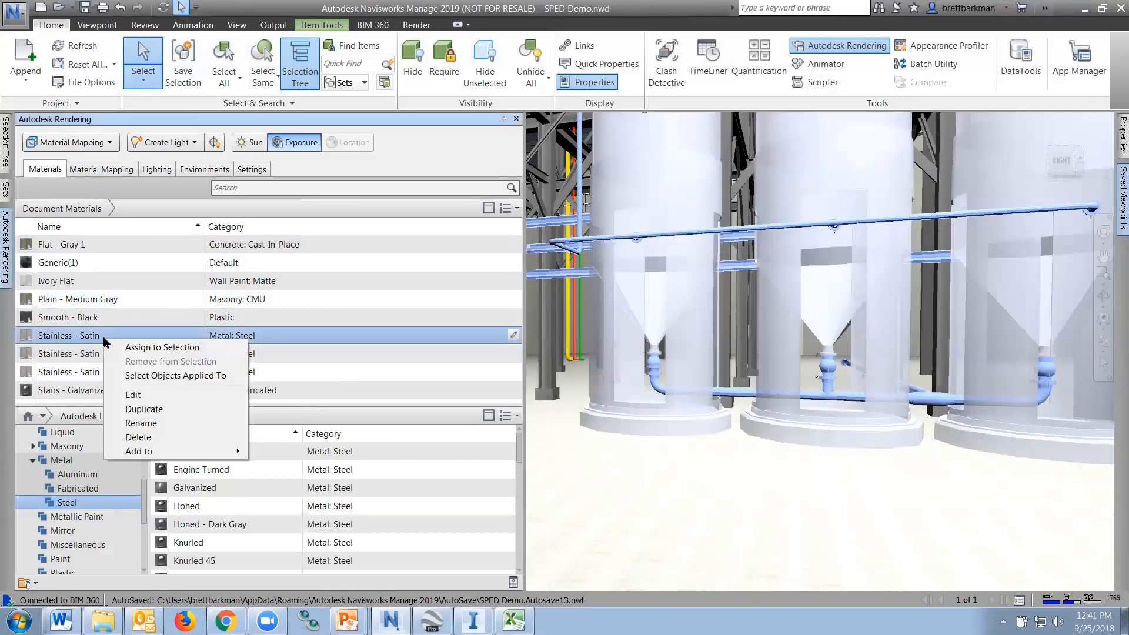
pyautogui.click(164, 348)
pyautogui.click(729, 486)
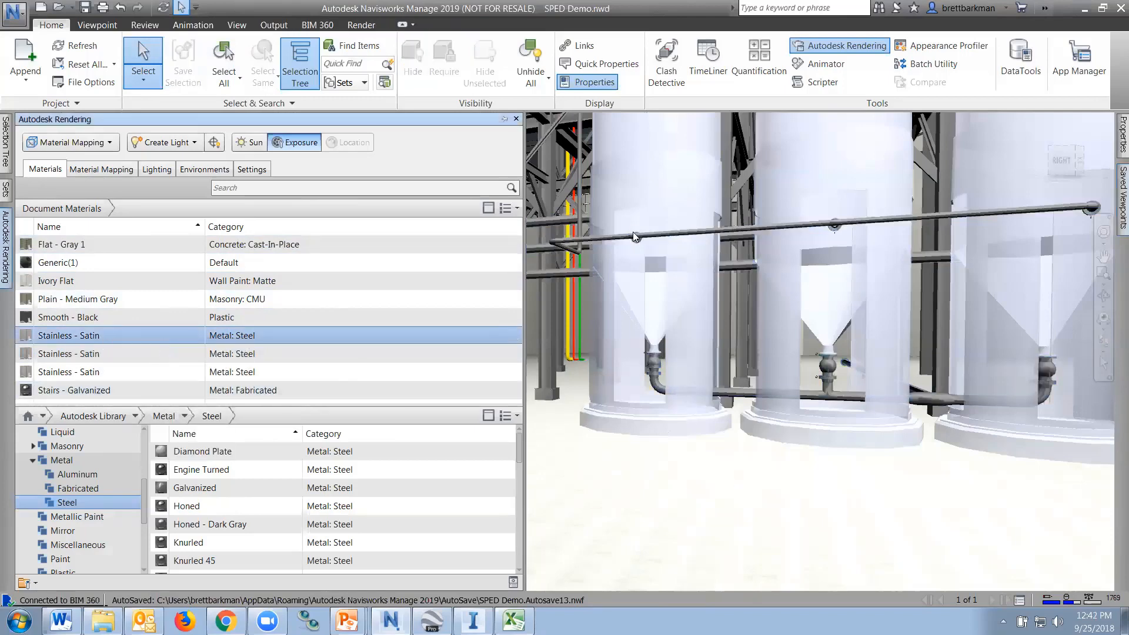
pyautogui.click(598, 475)
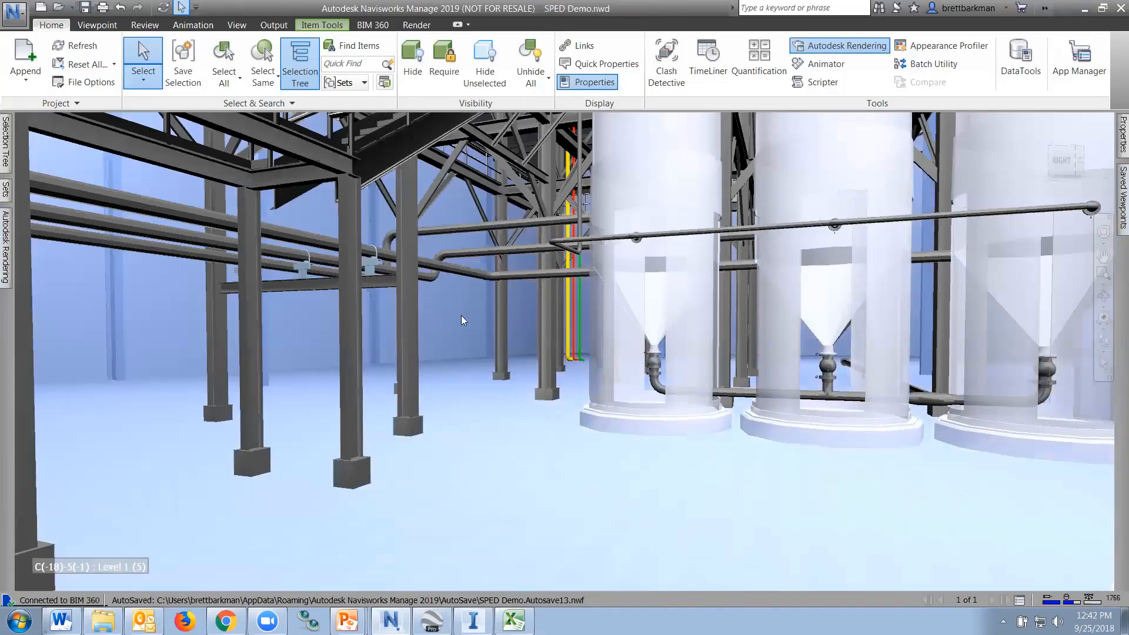
pyautogui.press('Escape')
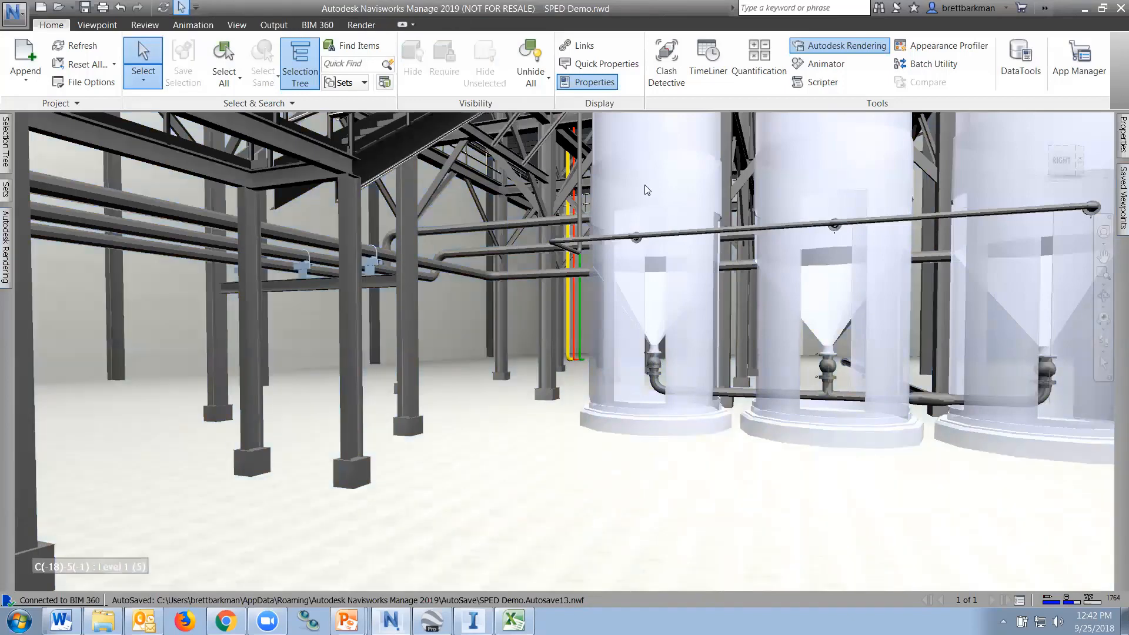
# Step: Assign the Stairs - Galvanized material to the three tanks and clear the selection
pyautogui.click(645, 185)
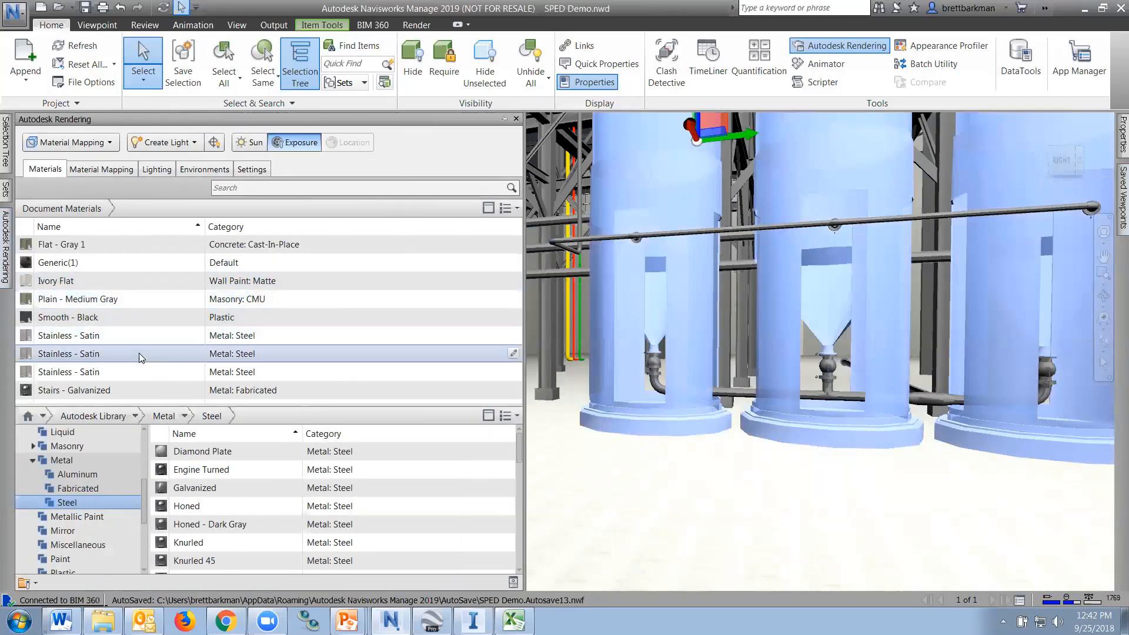
pyautogui.rightClick(93, 393)
pyautogui.click(142, 394)
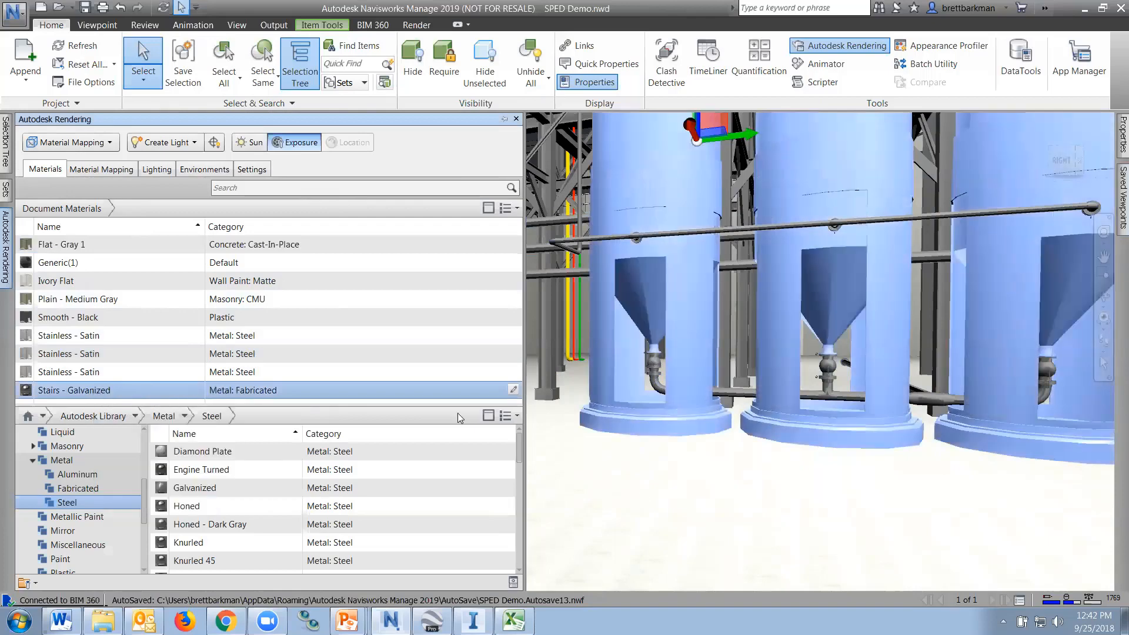
pyautogui.click(655, 451)
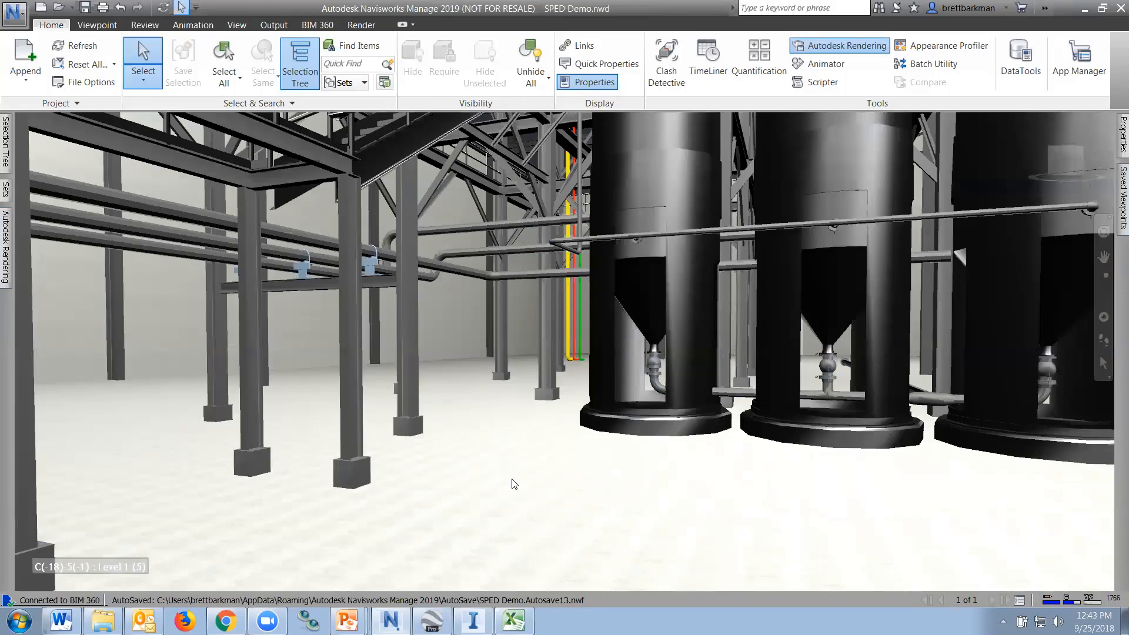
# Step: Turn on the light glyphs and take a closer look at the light behind the tanks
pyautogui.click(4, 238)
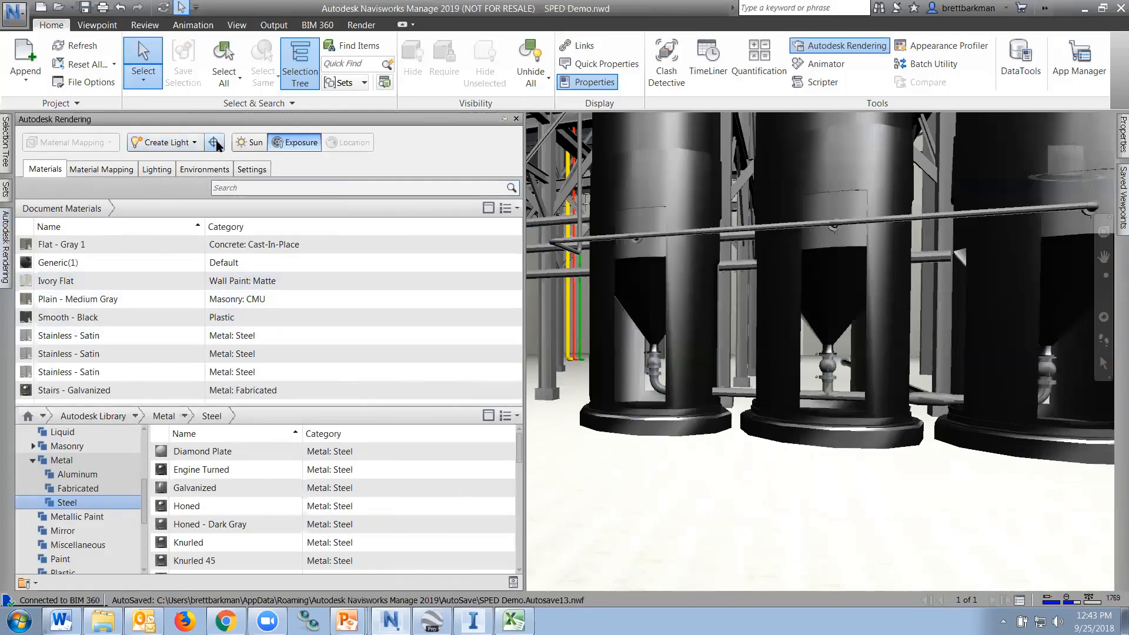
pyautogui.click(214, 143)
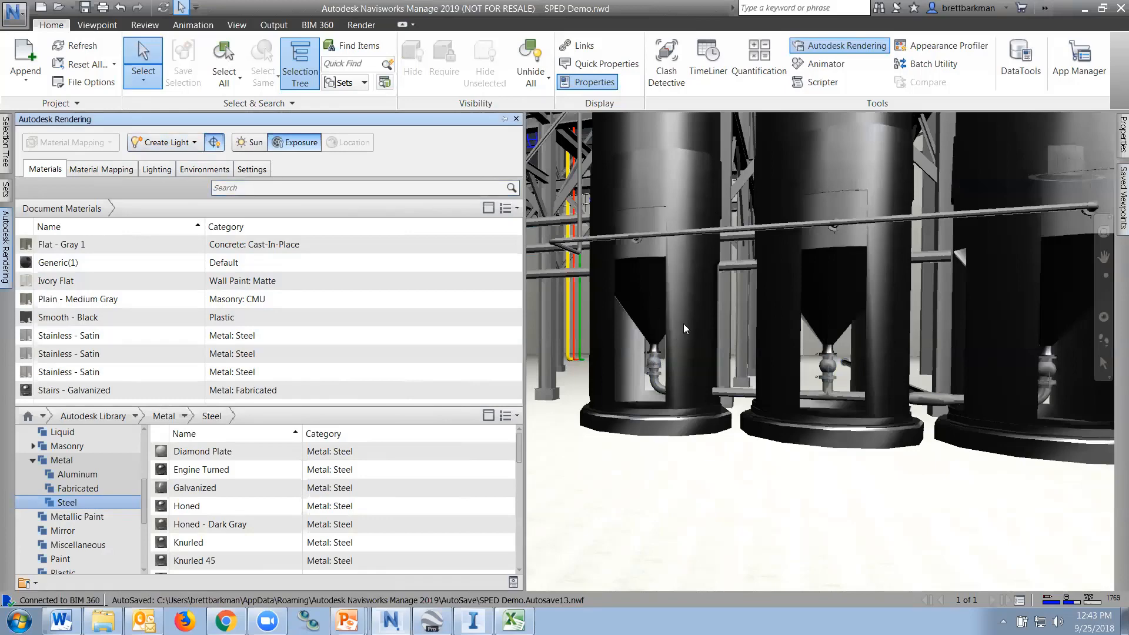
pyautogui.scroll(5, 626, 219)
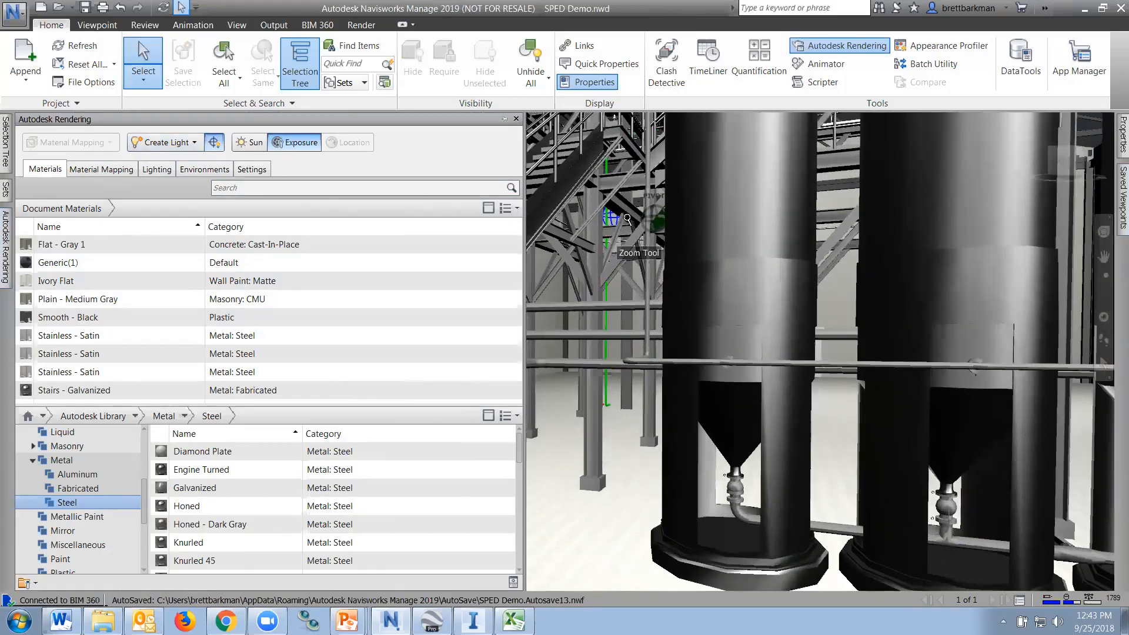
pyautogui.scroll(3, 626, 219)
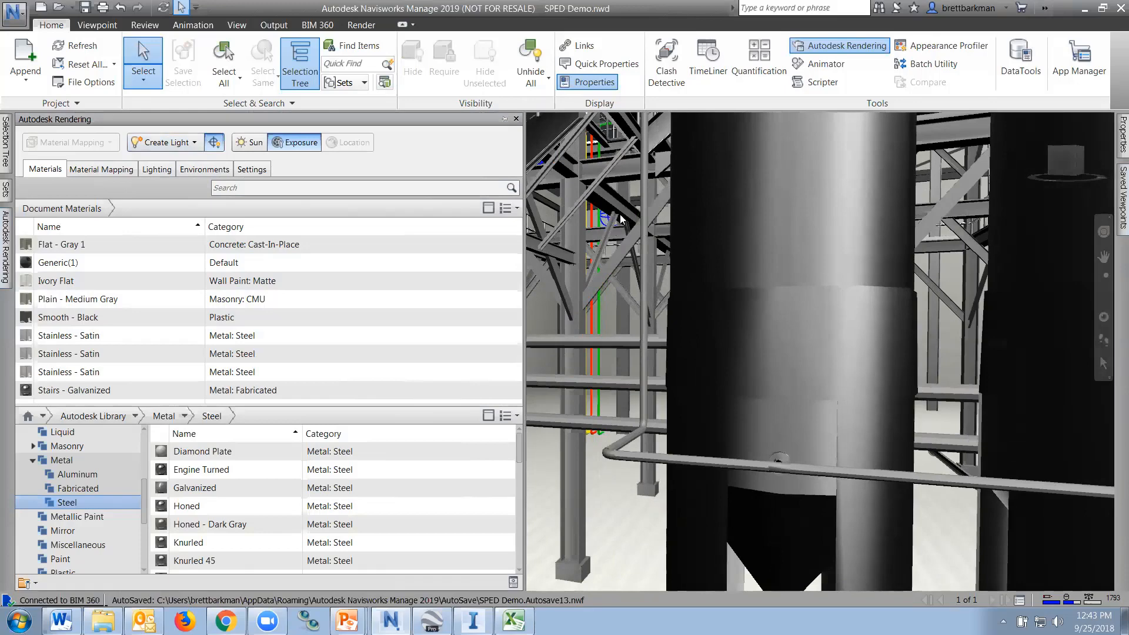
# Step: Try to place a point light near the steel column behind the tanks, and clear the resulting selection
pyautogui.click(187, 143)
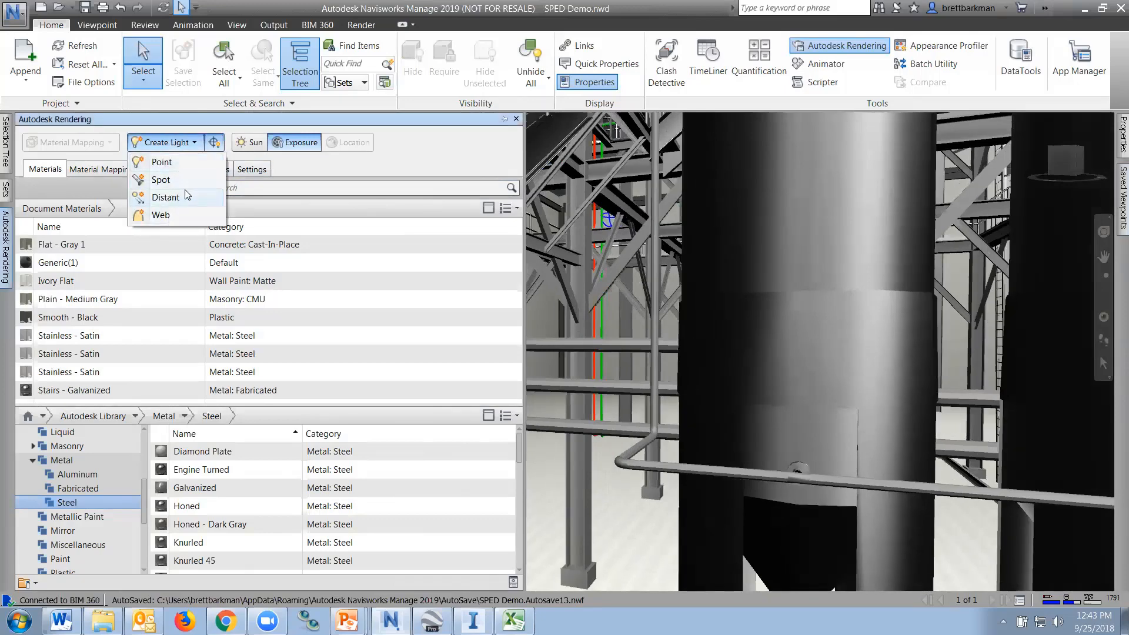
pyautogui.click(166, 163)
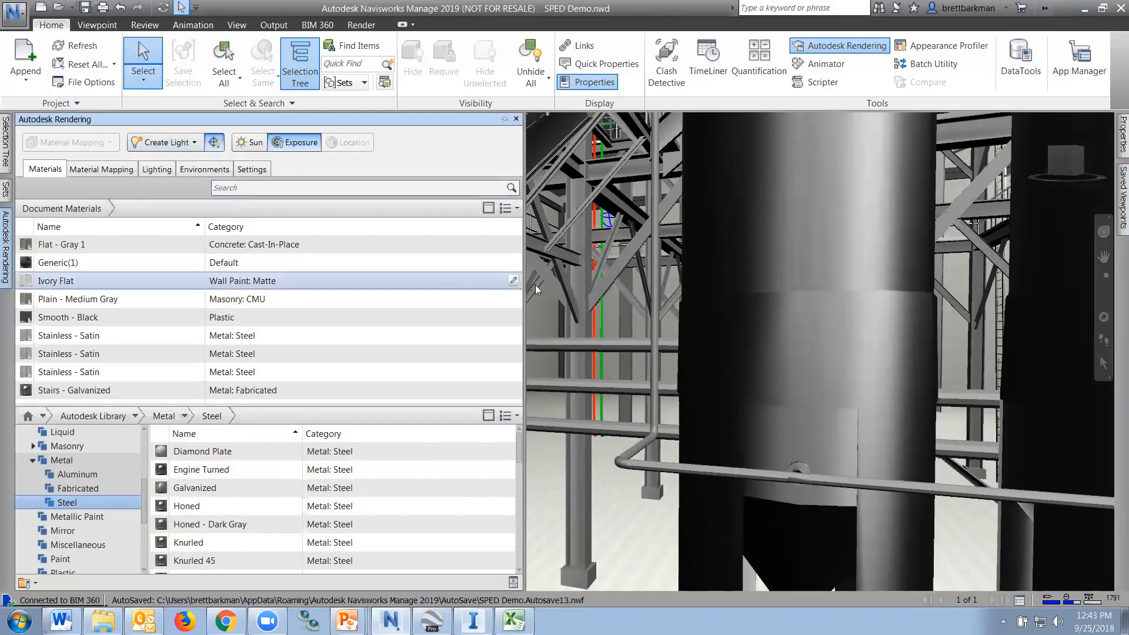
pyautogui.click(587, 240)
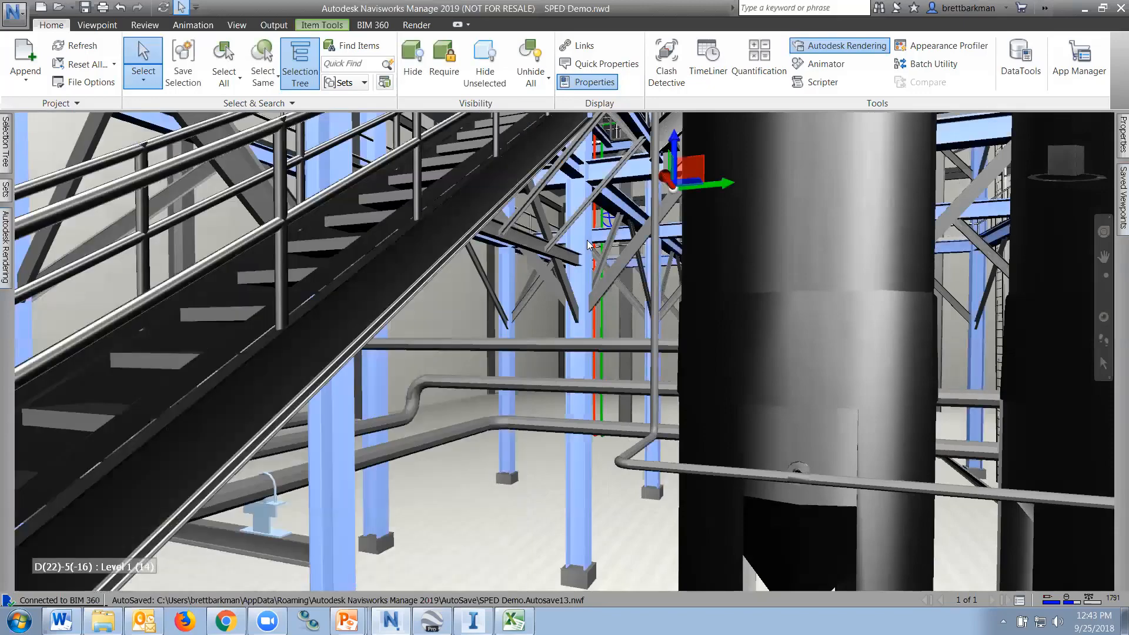
pyautogui.scroll(-3, 587, 240)
pyautogui.scroll(5, 597, 307)
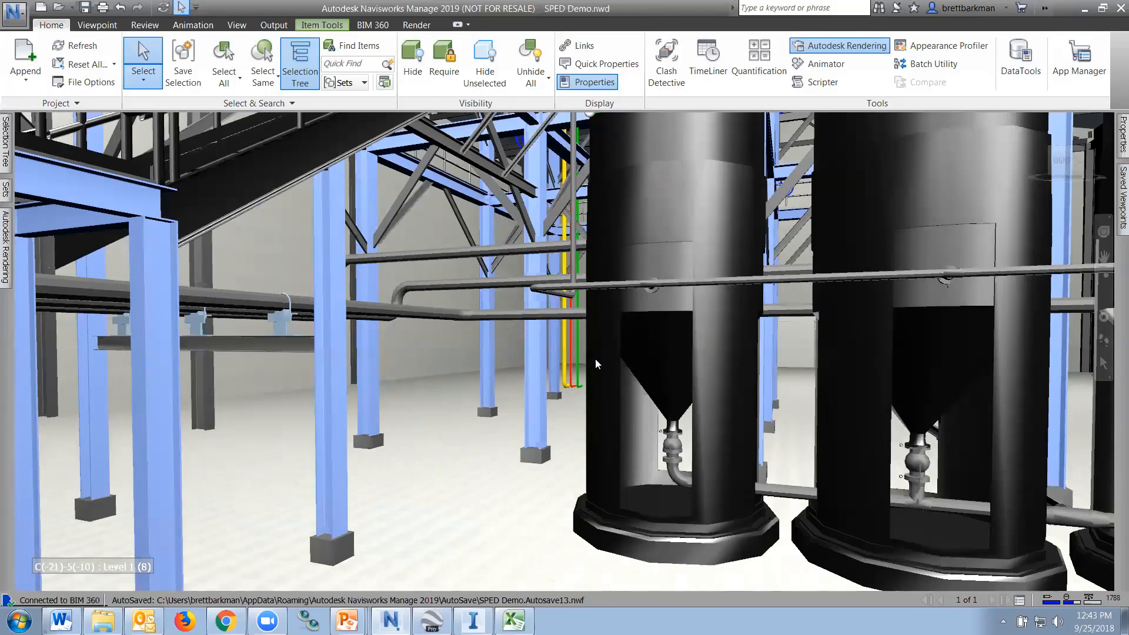
pyautogui.press('Escape')
# Step: Restore the saved Render viewpoint from the 3D View folder
pyautogui.moveTo(504, 300); pyautogui.dragTo(545, 300, button='middle')
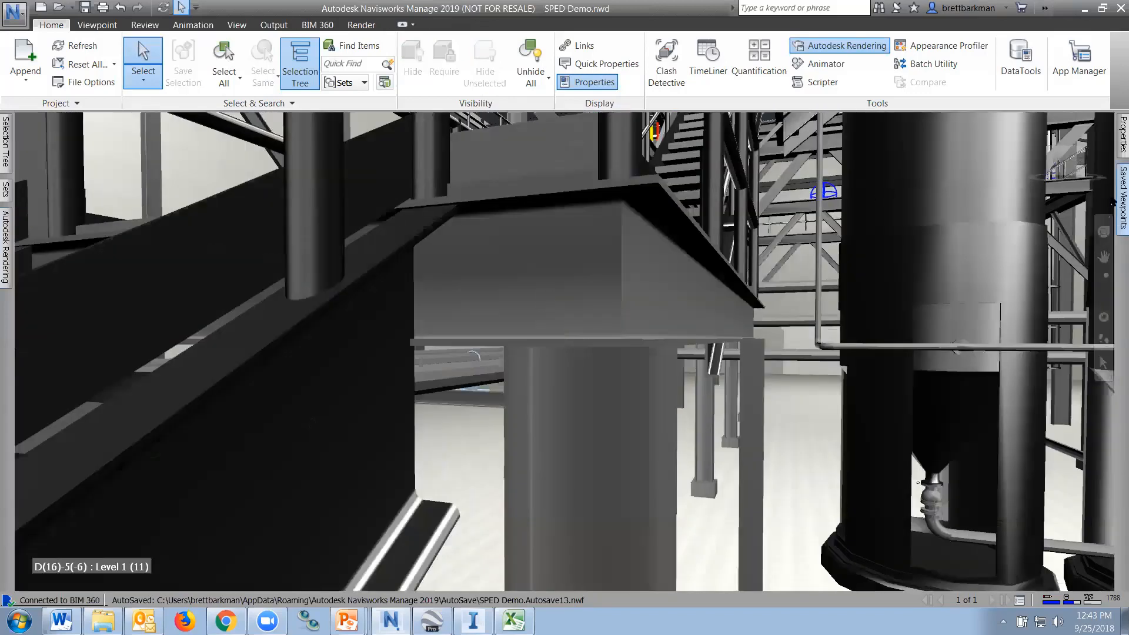
pyautogui.moveTo(1123, 197)
pyautogui.click(1053, 198)
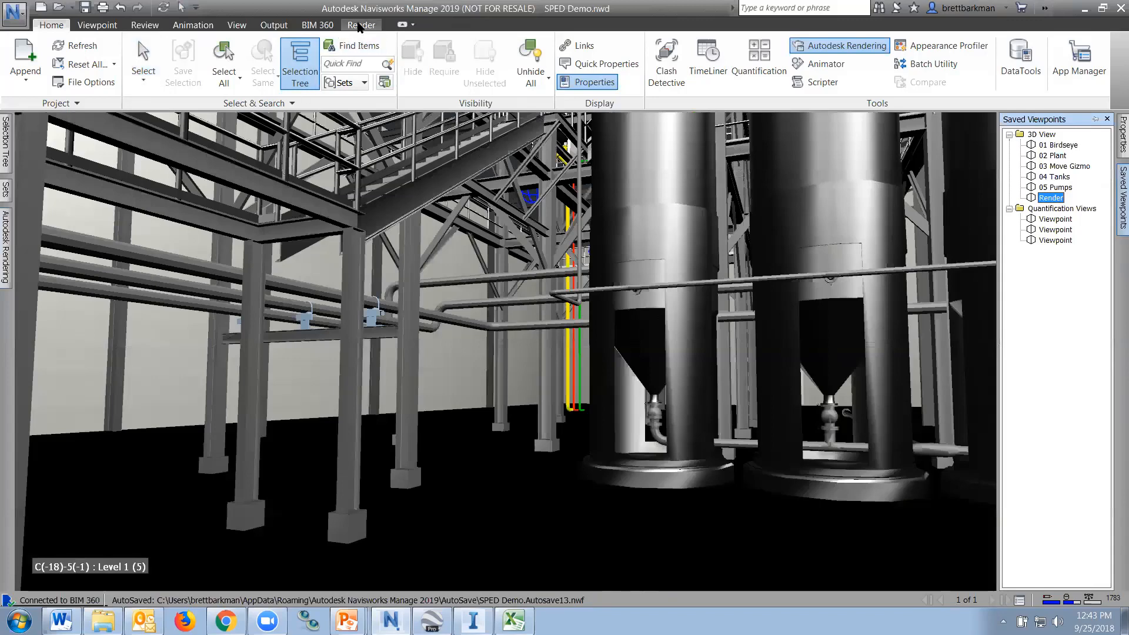
# Step: Start an interactive ray trace of the current viewpoint with the Low Quality render style
pyautogui.click(361, 25)
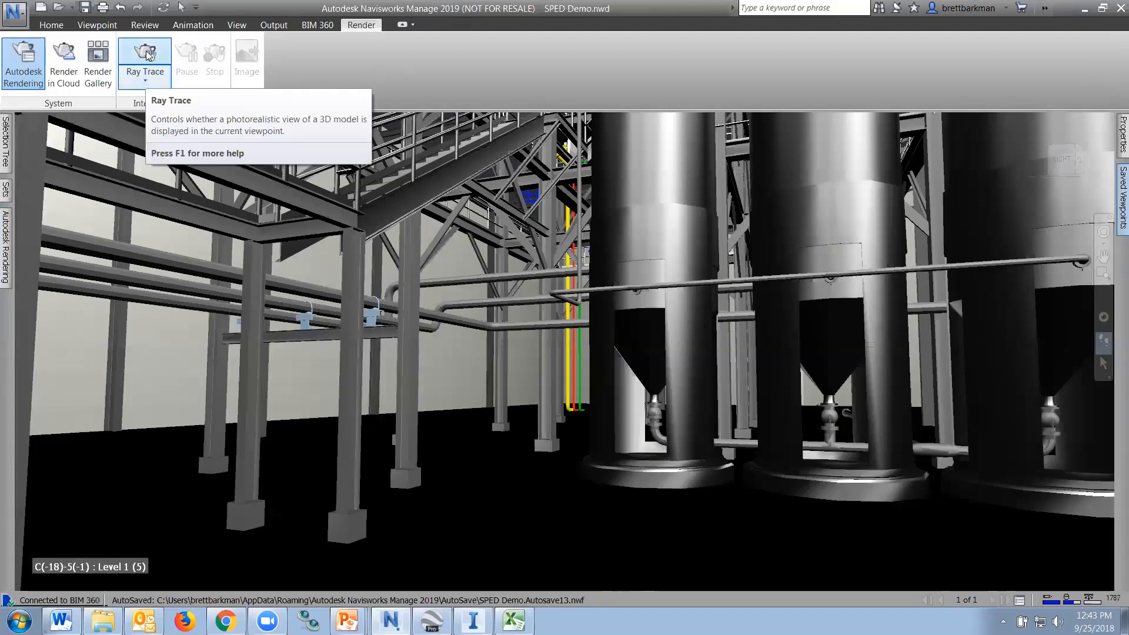
pyautogui.click(148, 80)
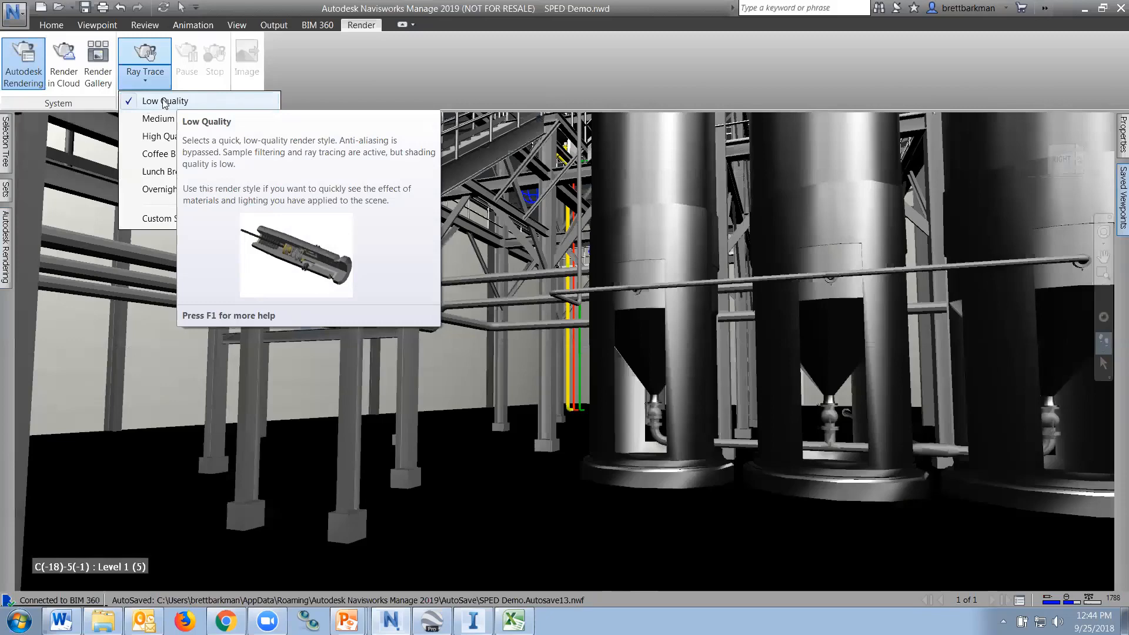
pyautogui.click(164, 102)
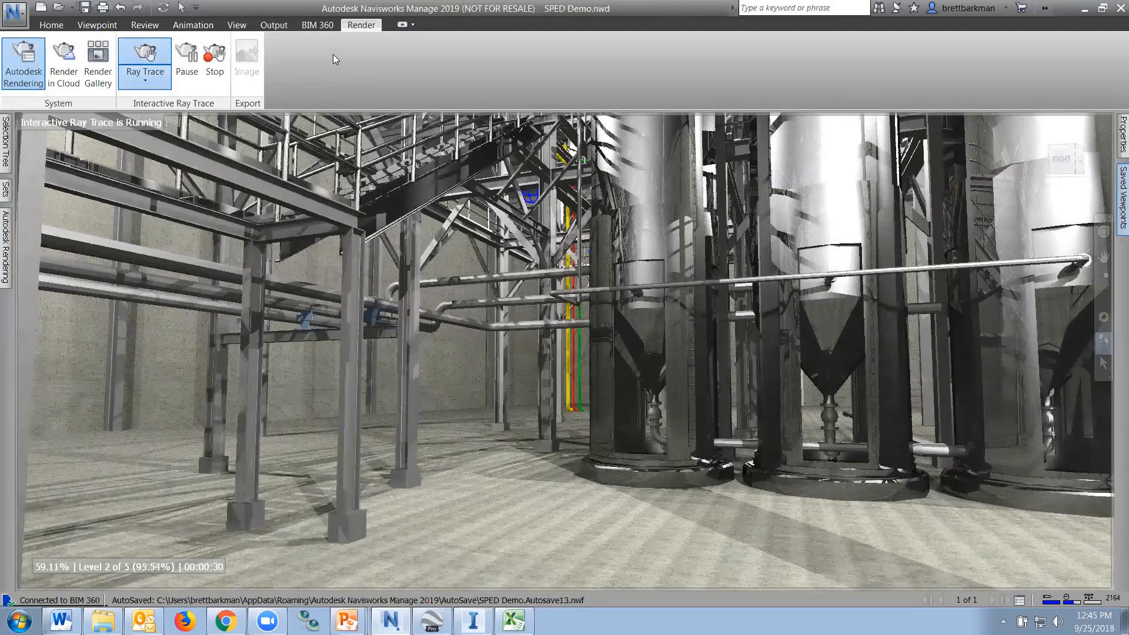
# Step: Stop the interactive ray trace and set up a cloud rendering of the current view with Panorama as the output type
pyautogui.click(215, 59)
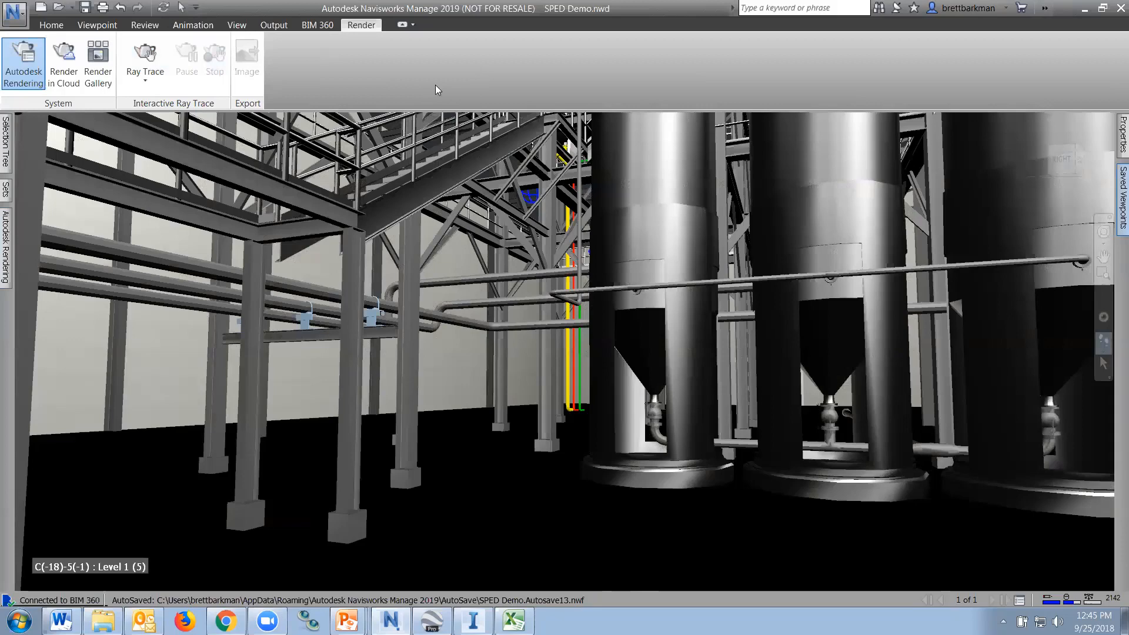
pyautogui.click(65, 65)
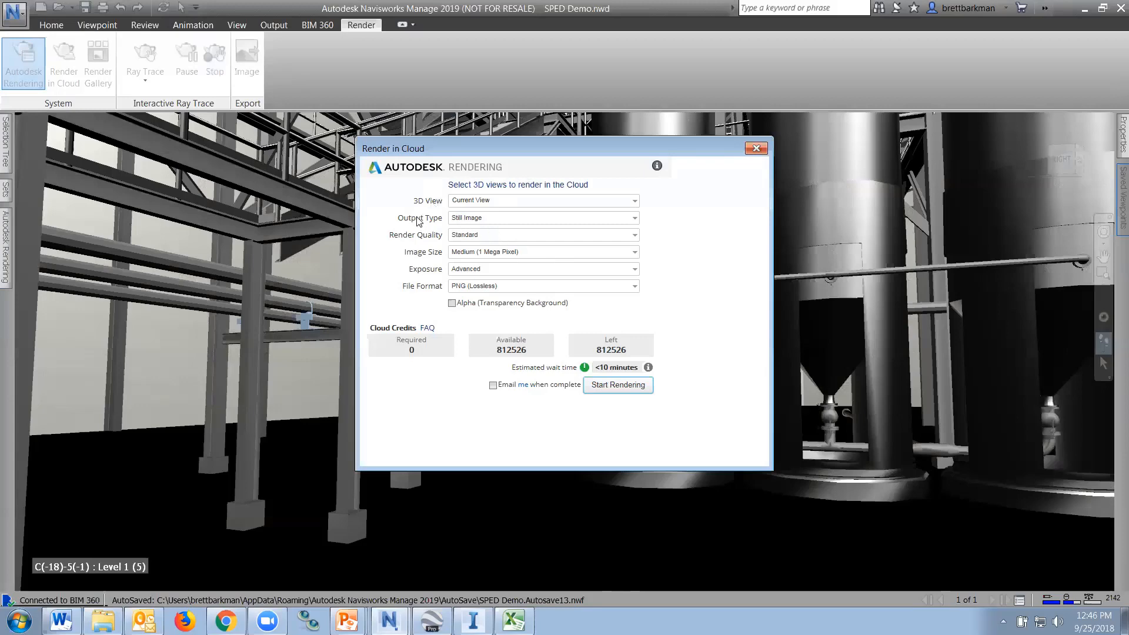
pyautogui.click(490, 223)
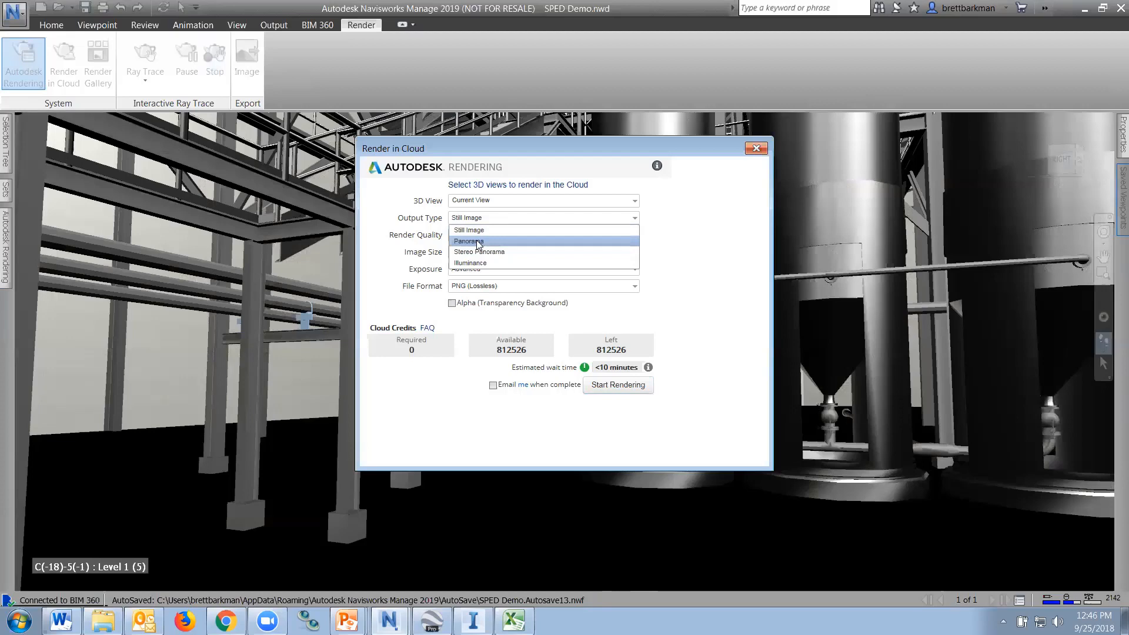
pyautogui.click(478, 242)
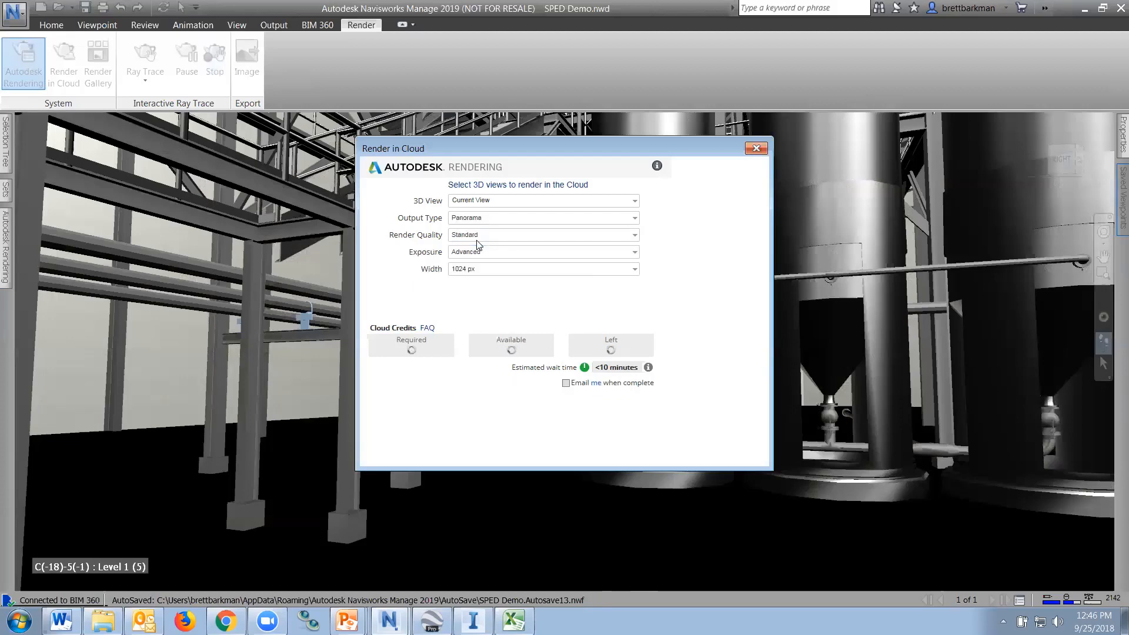
pyautogui.click(498, 218)
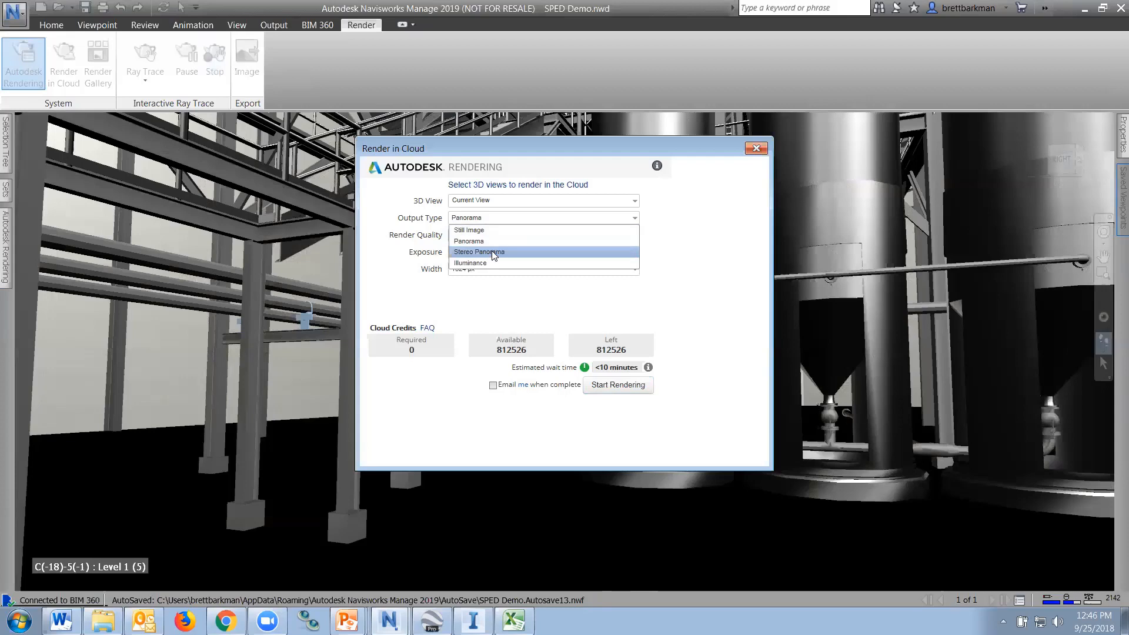
pyautogui.click(420, 269)
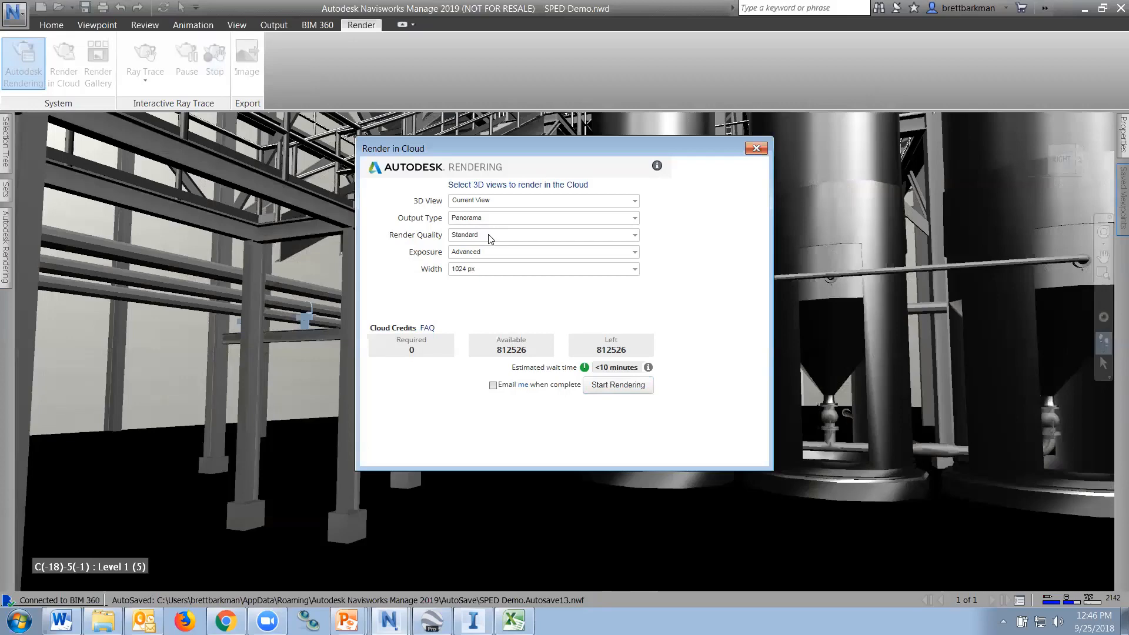
# Step: Try the Final render quality for the cloud panorama, and return it to Standard
pyautogui.click(490, 237)
pyautogui.click(492, 251)
pyautogui.click(491, 236)
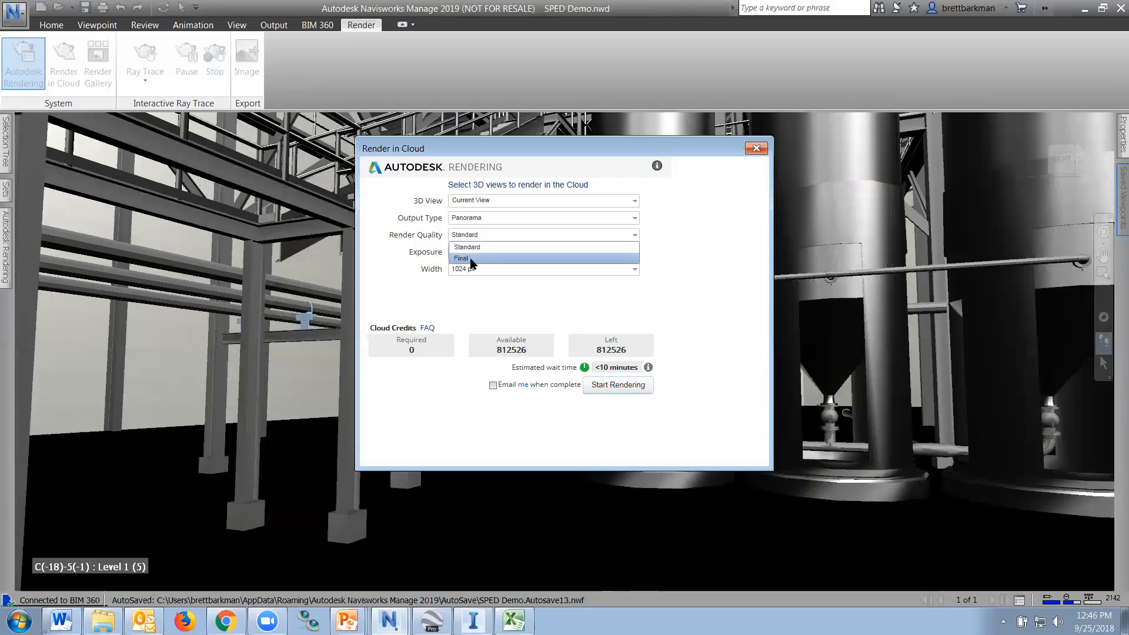
pyautogui.click(470, 258)
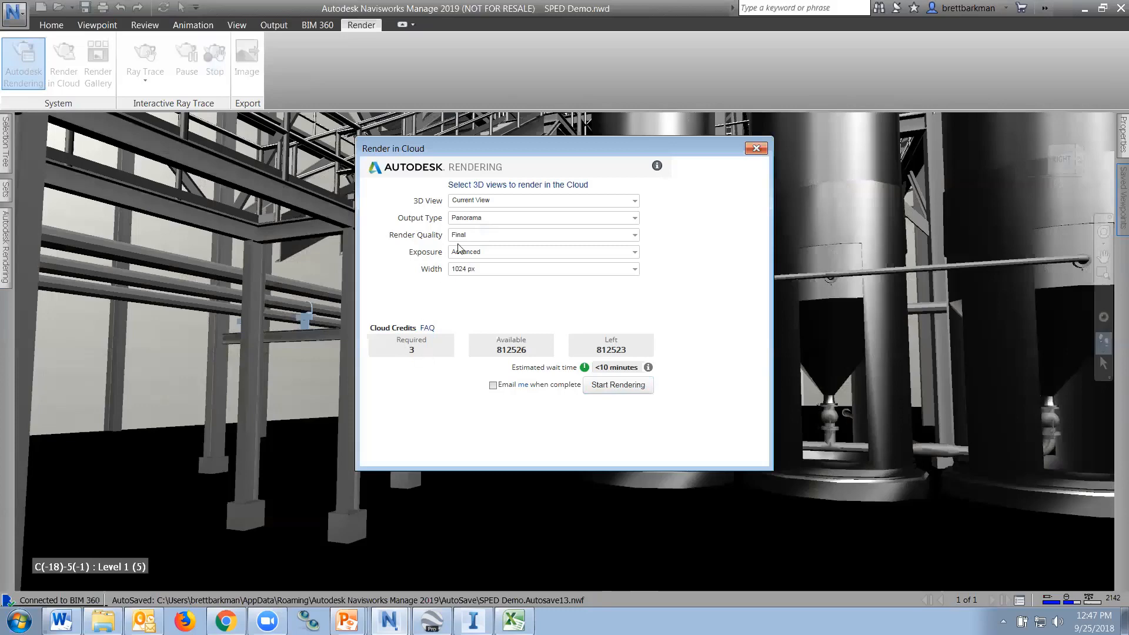
pyautogui.click(481, 234)
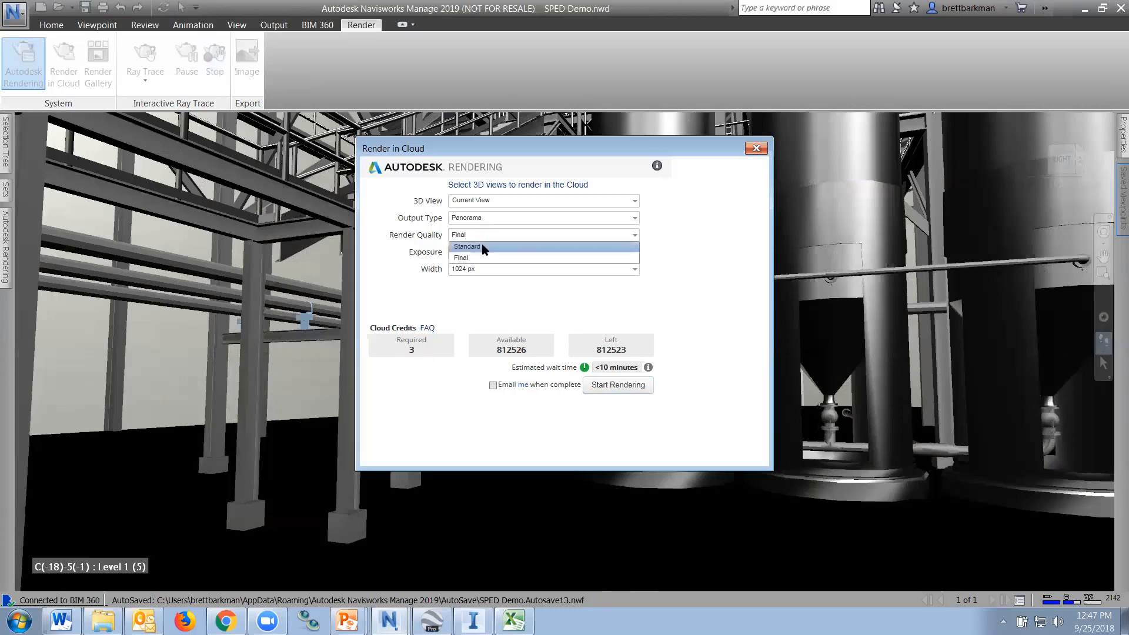
pyautogui.click(482, 243)
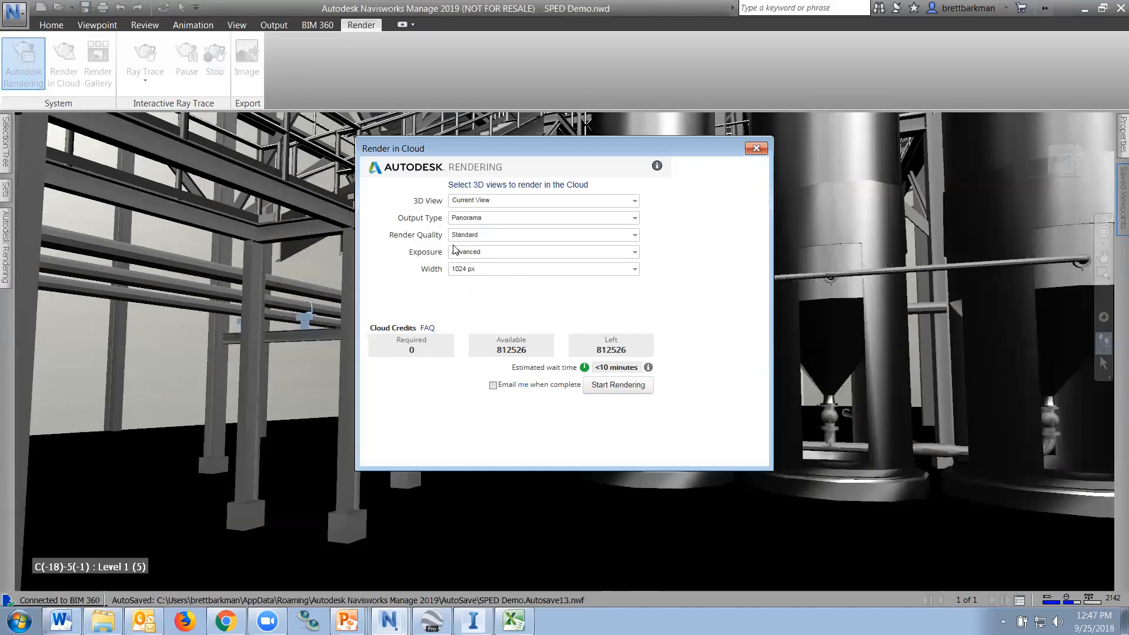
# Step: Review the exposure options, choose a width of 1024 px, and close the cloud render setup without starting the rendering
pyautogui.click(485, 254)
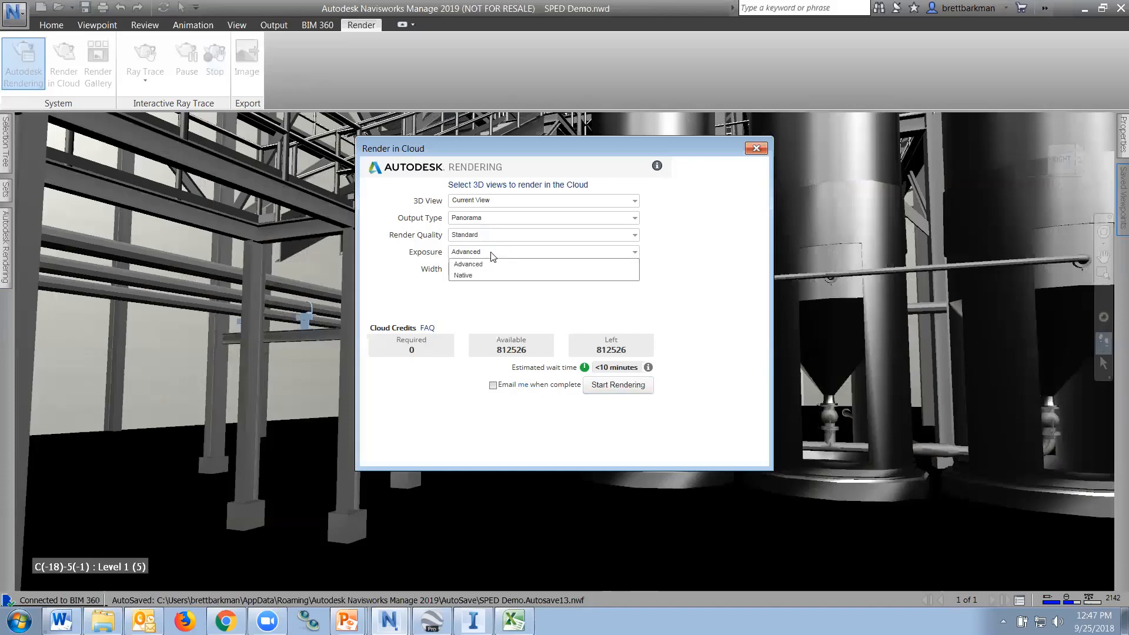
pyautogui.click(421, 285)
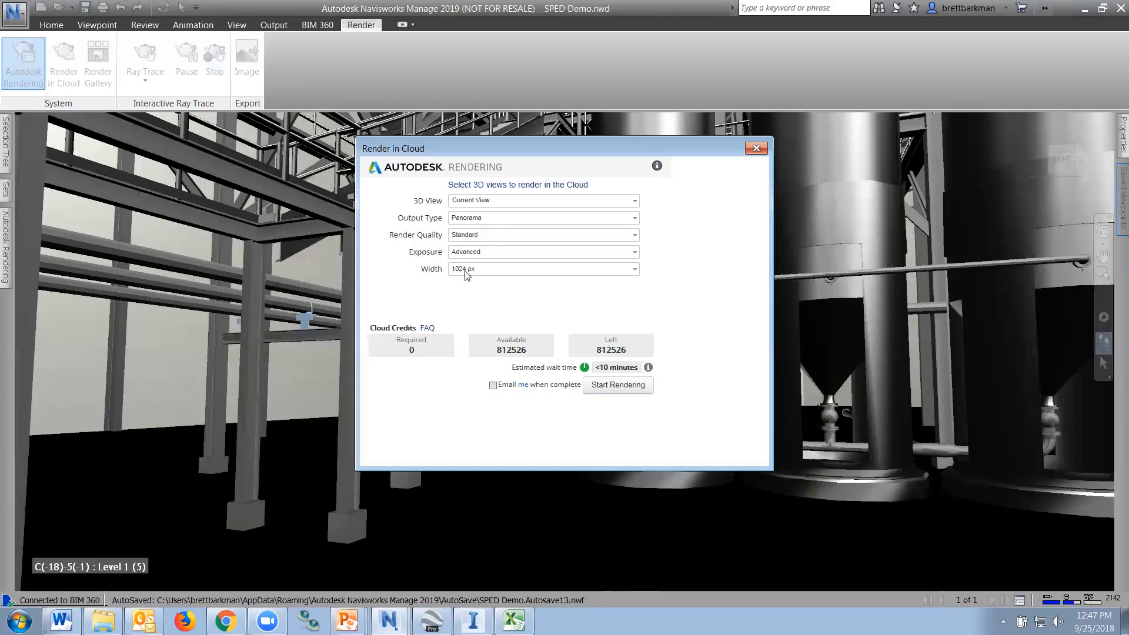
pyautogui.click(485, 271)
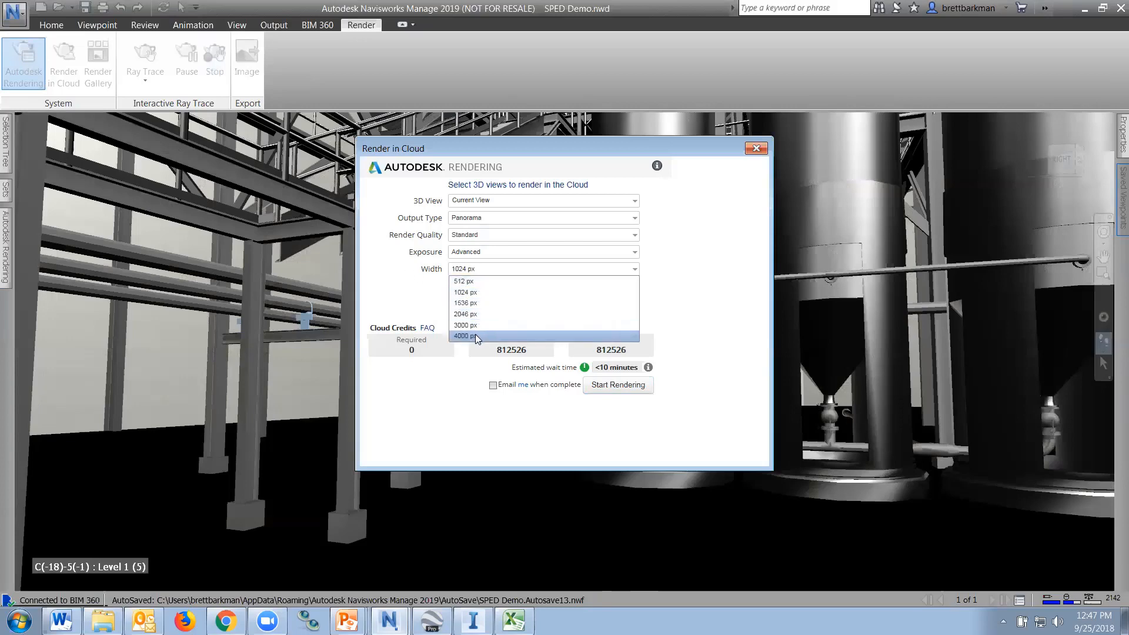
pyautogui.click(487, 293)
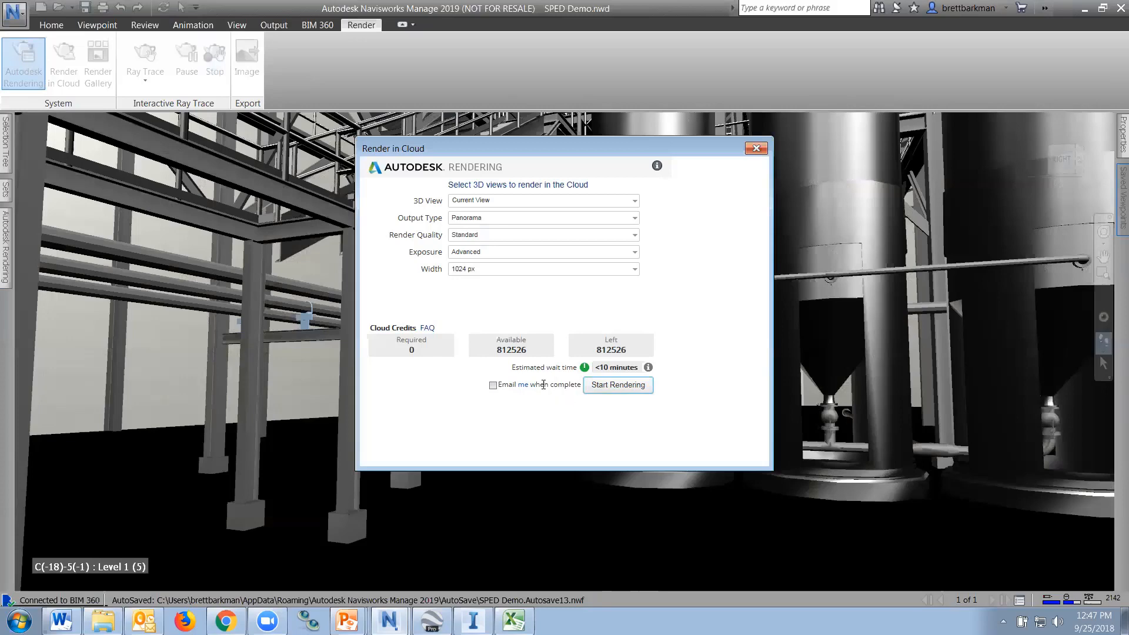
pyautogui.click(493, 385)
pyautogui.click(756, 149)
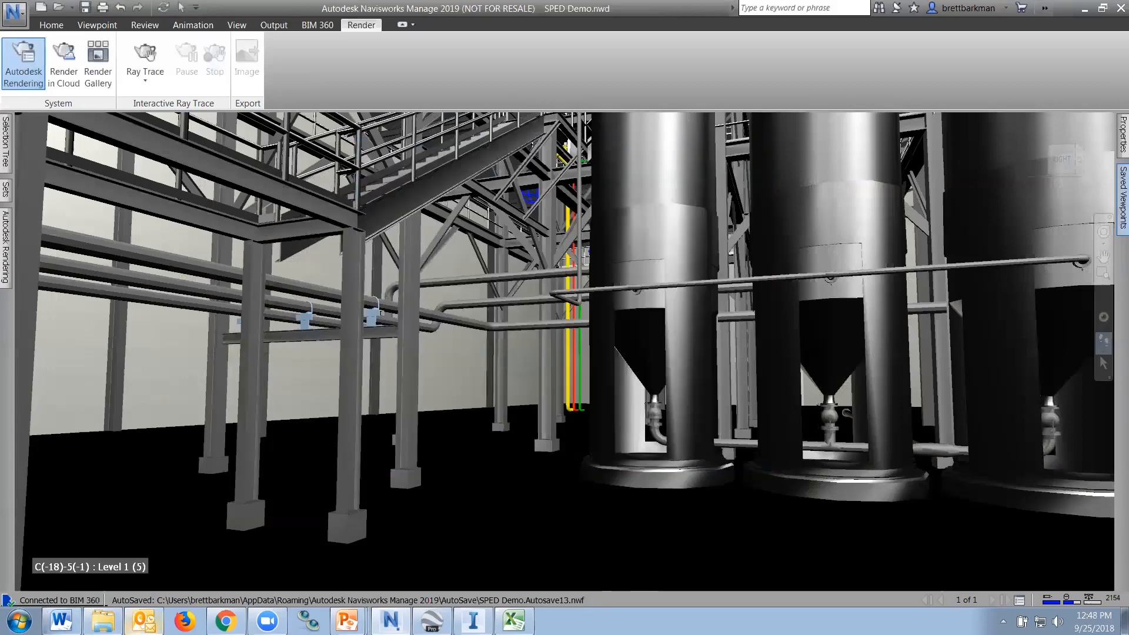
# Step: Switch to the Autodesk Rendering gallery in Chrome and open the SPED Demo.nwf project
pyautogui.click(226, 621)
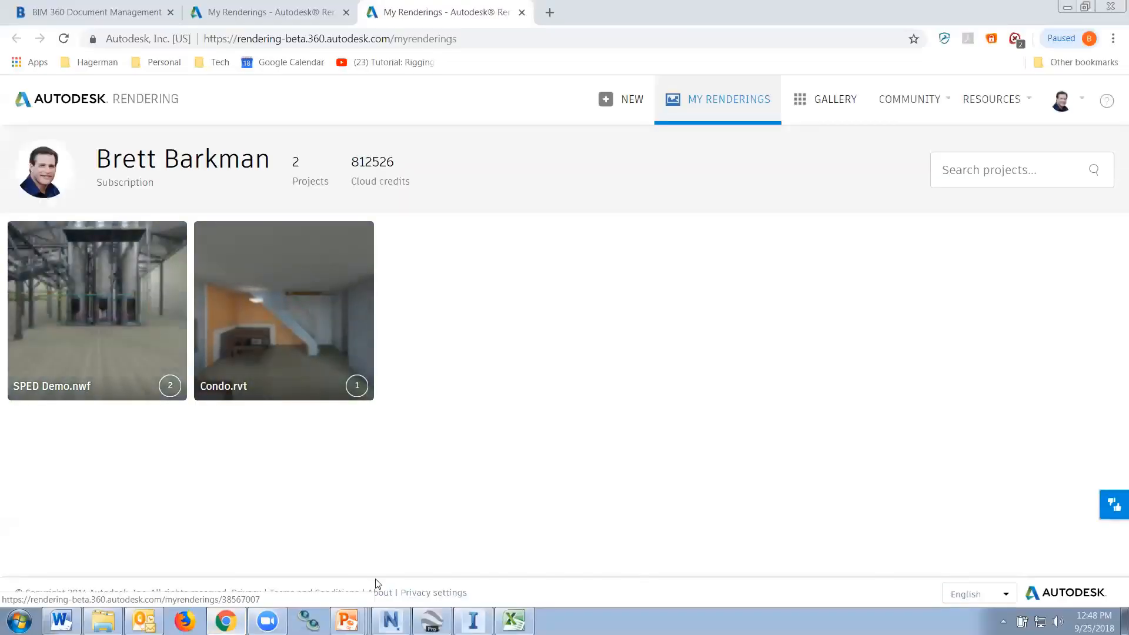
pyautogui.click(390, 618)
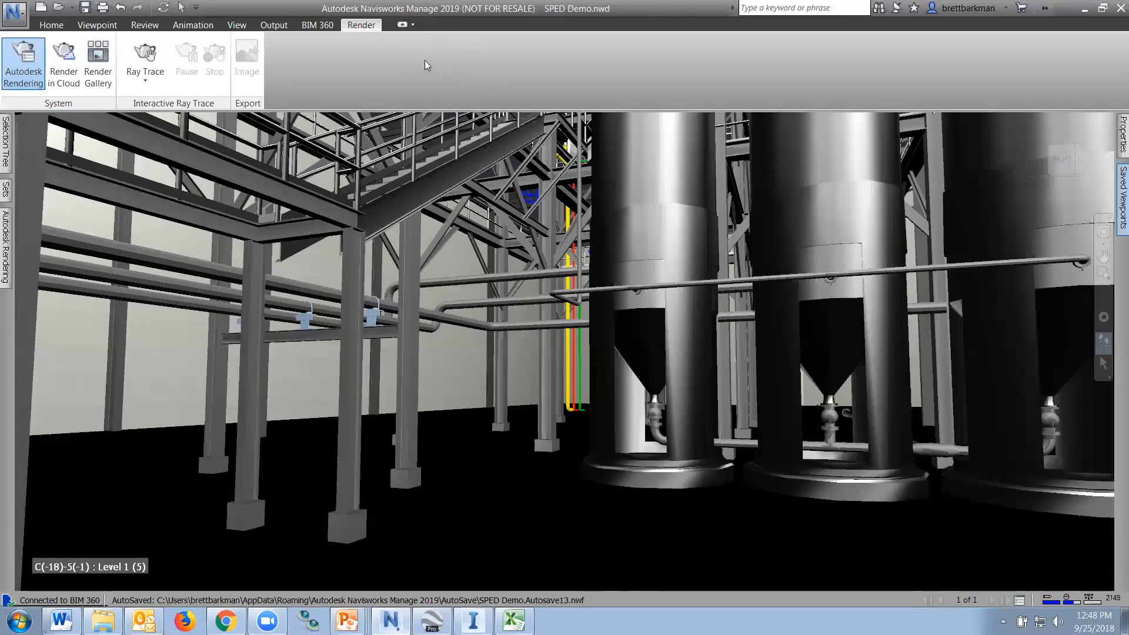
pyautogui.click(95, 59)
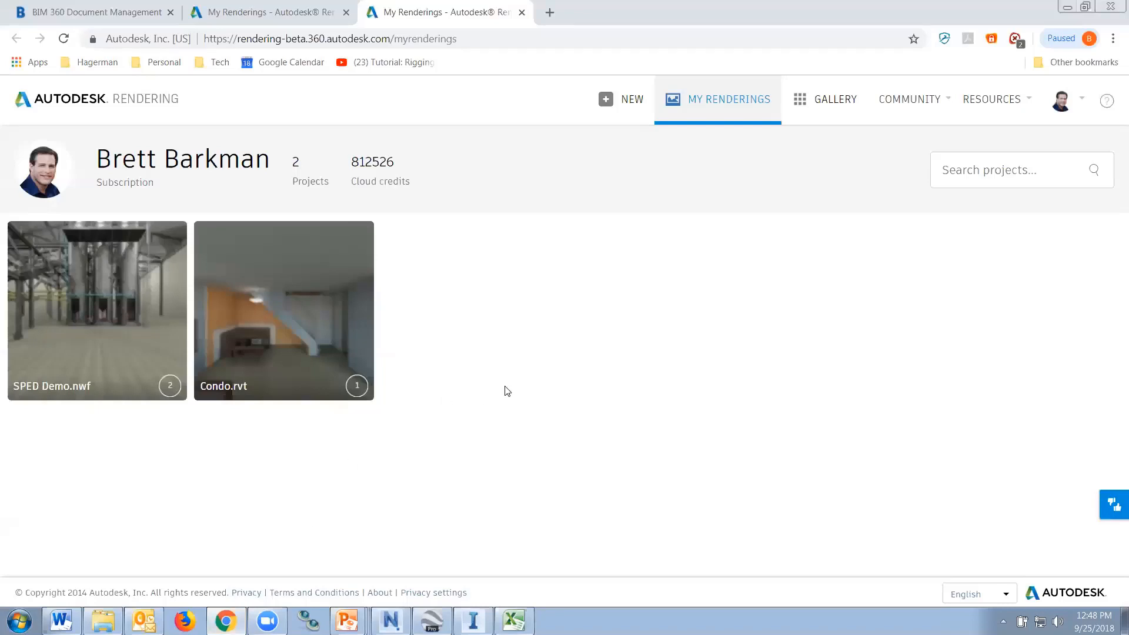
pyautogui.moveTo(100, 322)
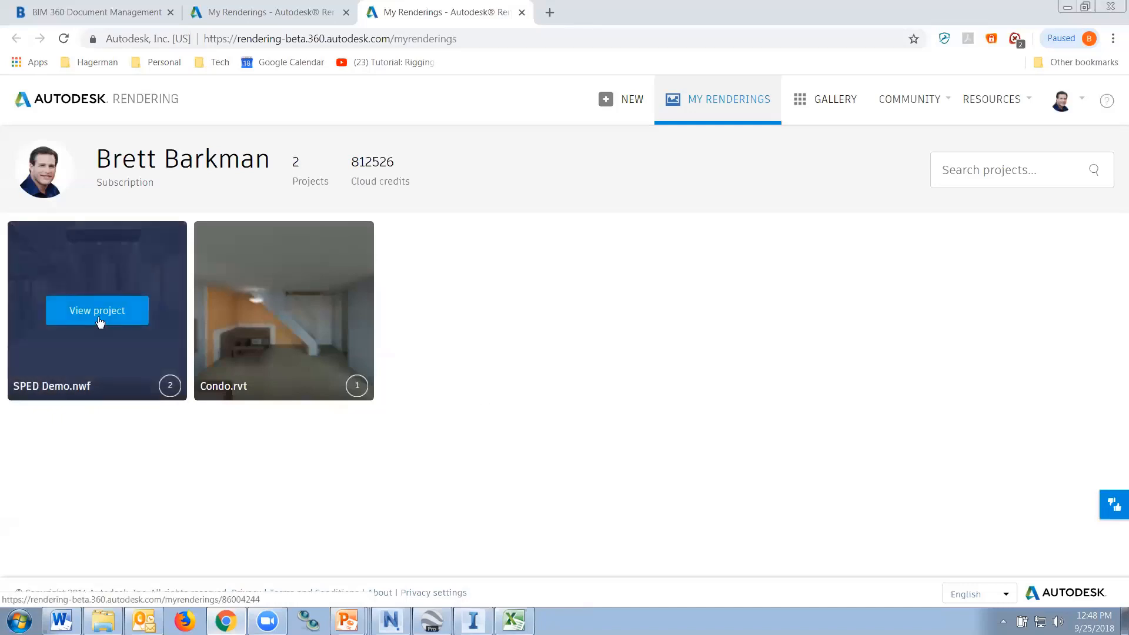
pyautogui.click(100, 322)
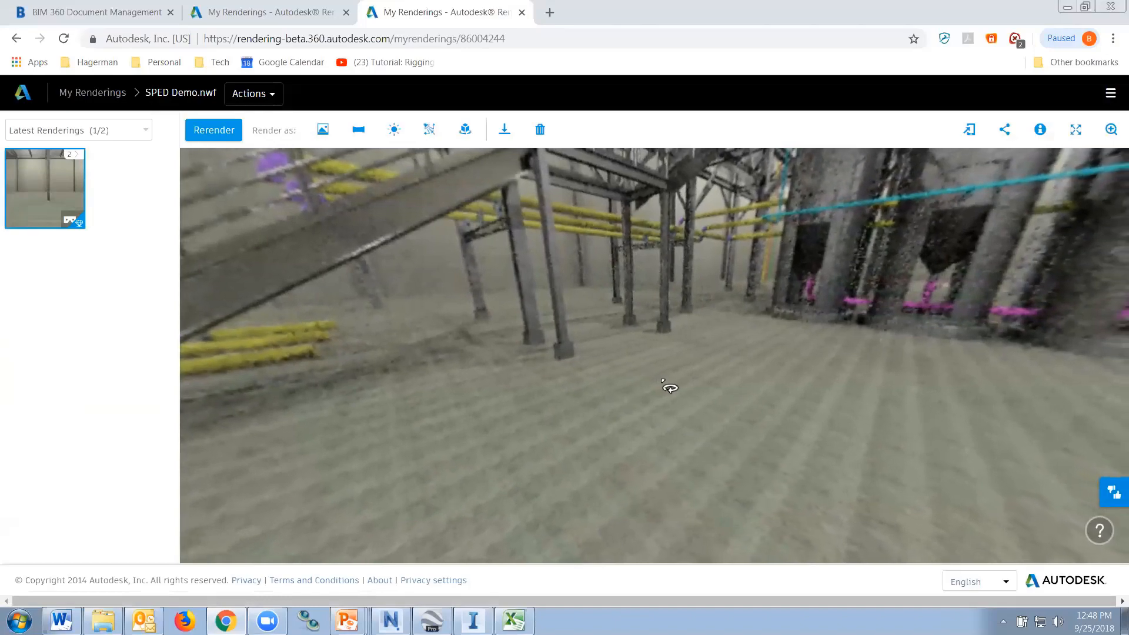
# Step: Look around the rendered panorama, viewing the tanks, the staircase and the surrounding steel structure
pyautogui.moveTo(775, 258); pyautogui.dragTo(785, 353)
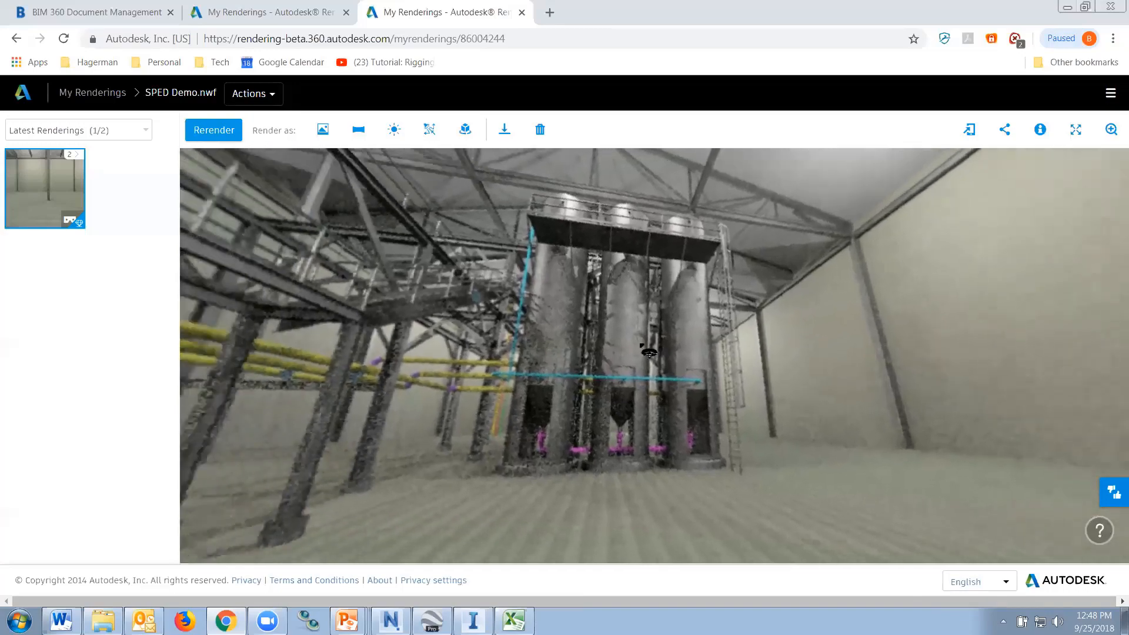
pyautogui.moveTo(649, 352); pyautogui.dragTo(810, 324)
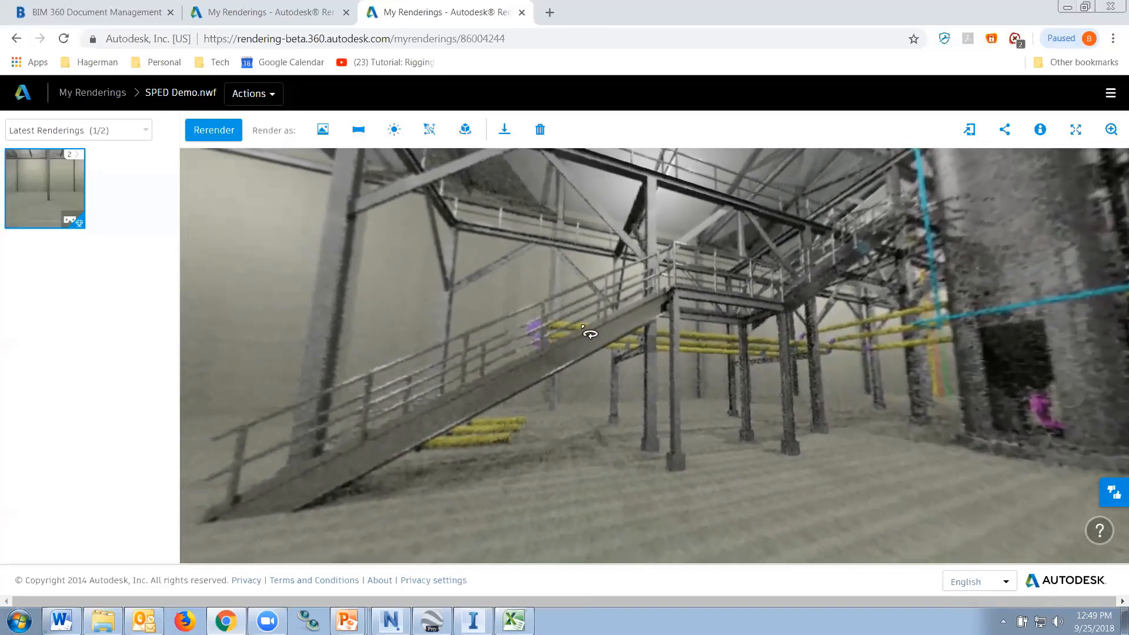
pyautogui.moveTo(592, 335); pyautogui.dragTo(764, 294)
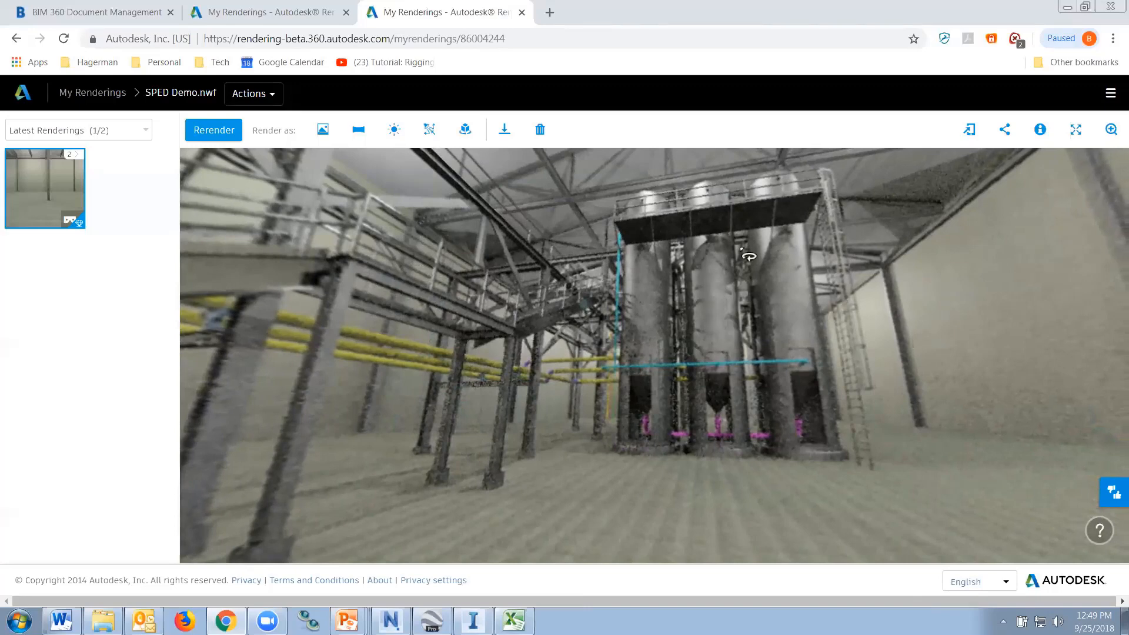
# Step: Show the QR code for opening the rendering on a phone, and look around the panorama near the tanks again
pyautogui.click(970, 131)
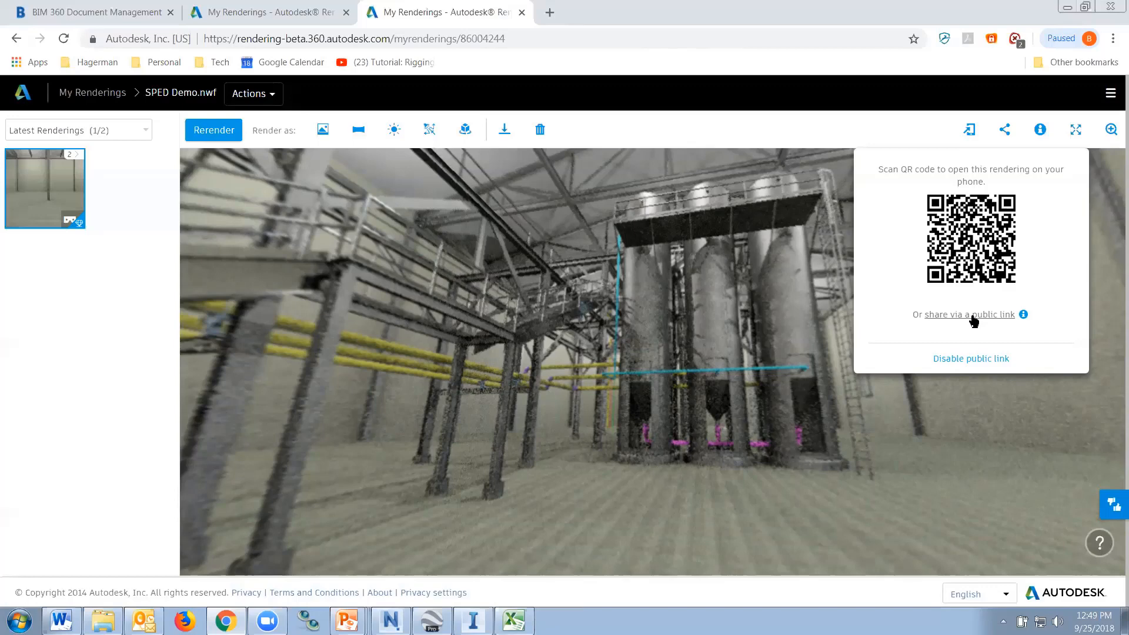
pyautogui.moveTo(745, 306); pyautogui.dragTo(721, 289)
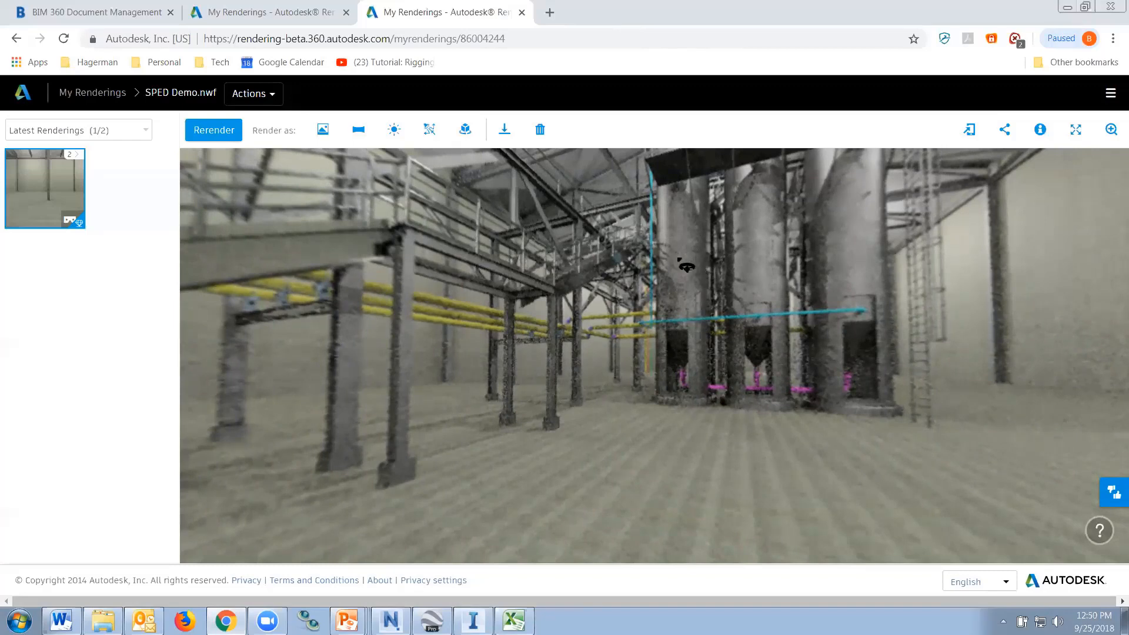
pyautogui.moveTo(681, 262); pyautogui.dragTo(707, 271)
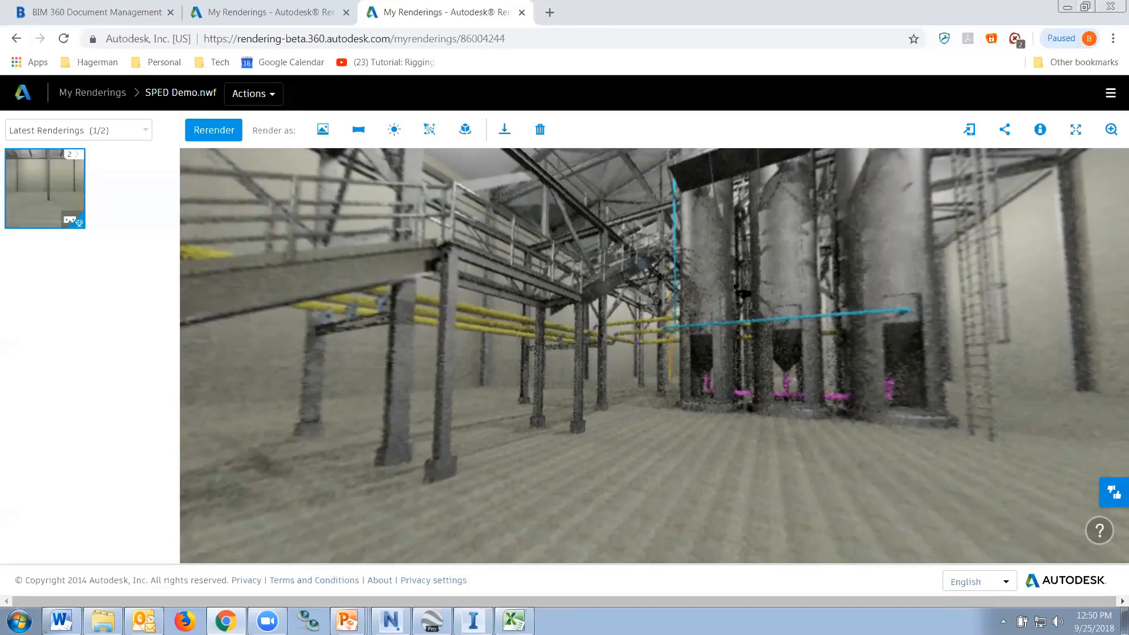
pyautogui.moveTo(797, 234); pyautogui.dragTo(737, 256)
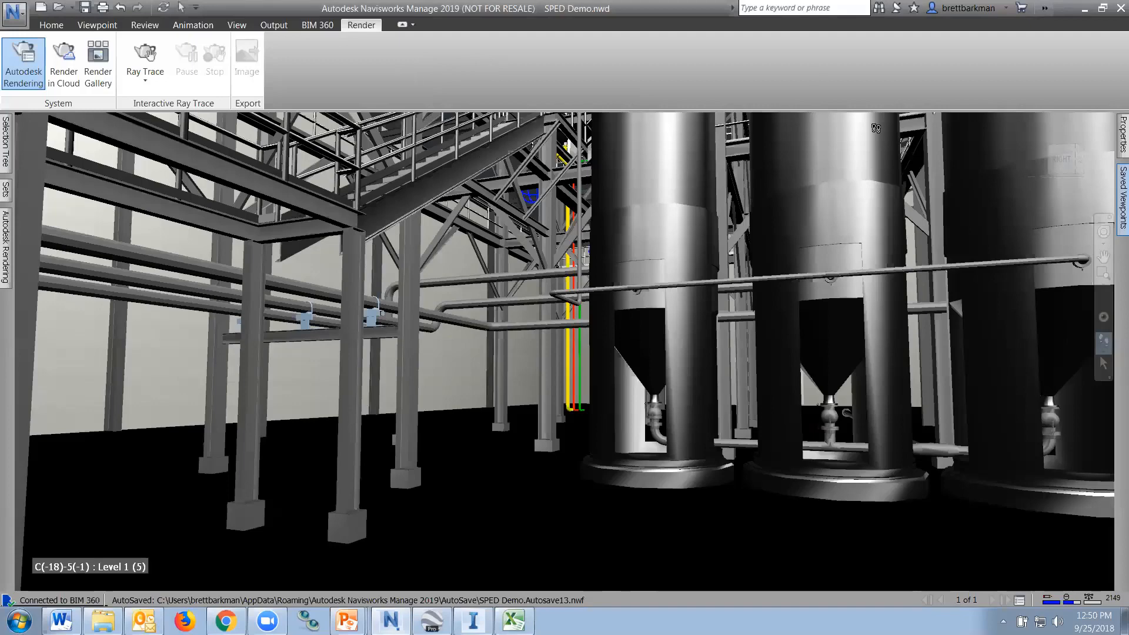
# Step: Return to Navisworks and restore the saved 01 Birdseye viewpoint, orbiting to look down into the building
pyautogui.click(59, 25)
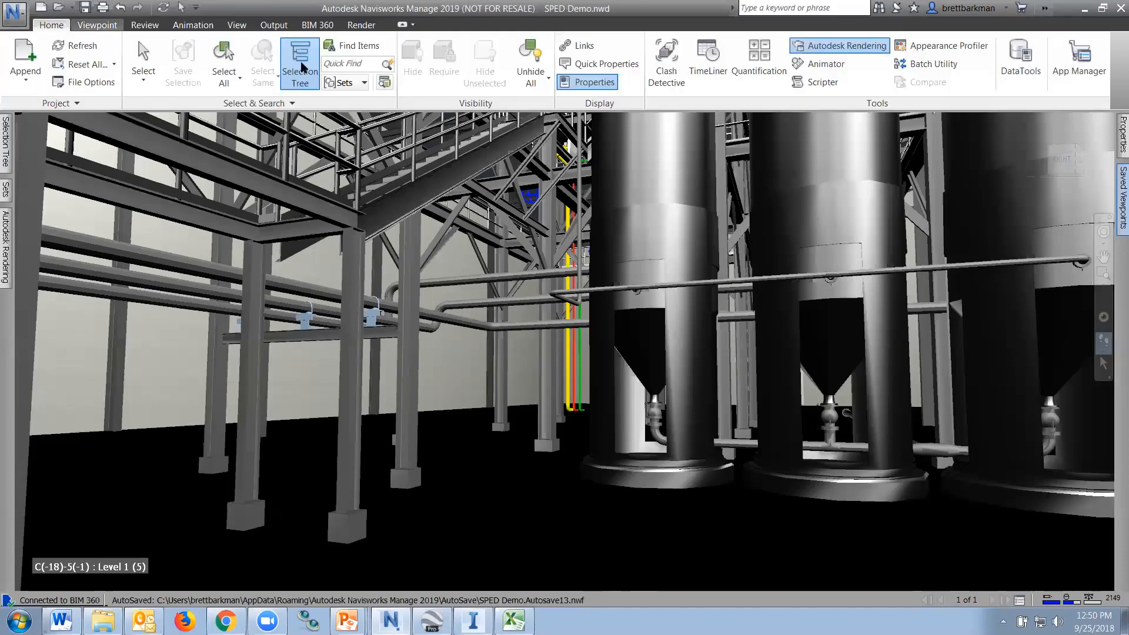
pyautogui.moveTo(1114, 194)
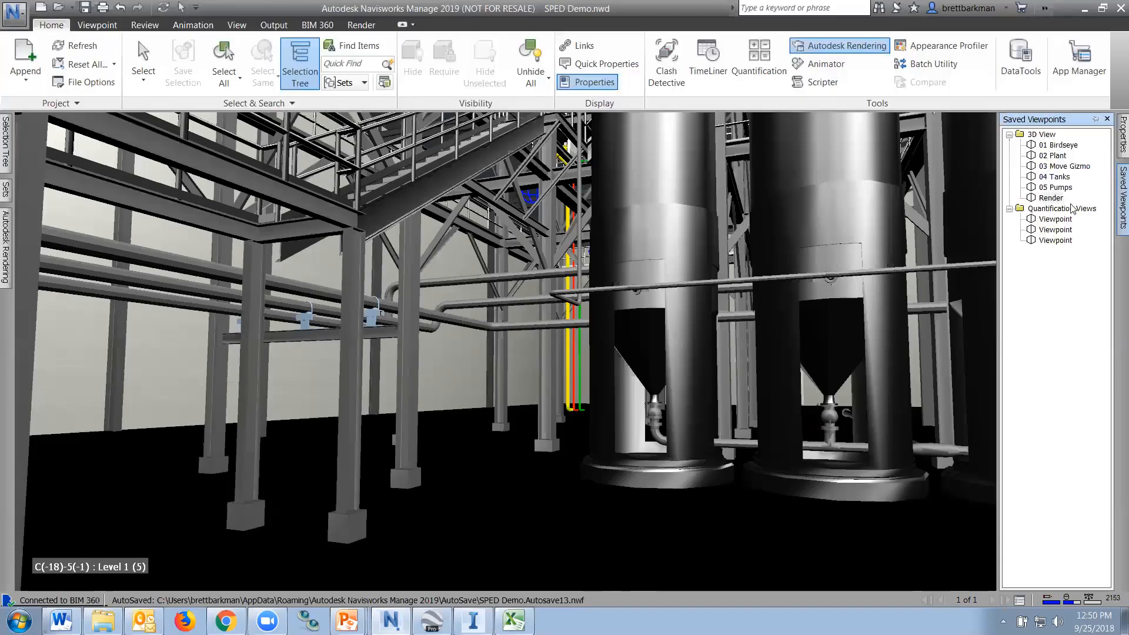
pyautogui.click(1060, 145)
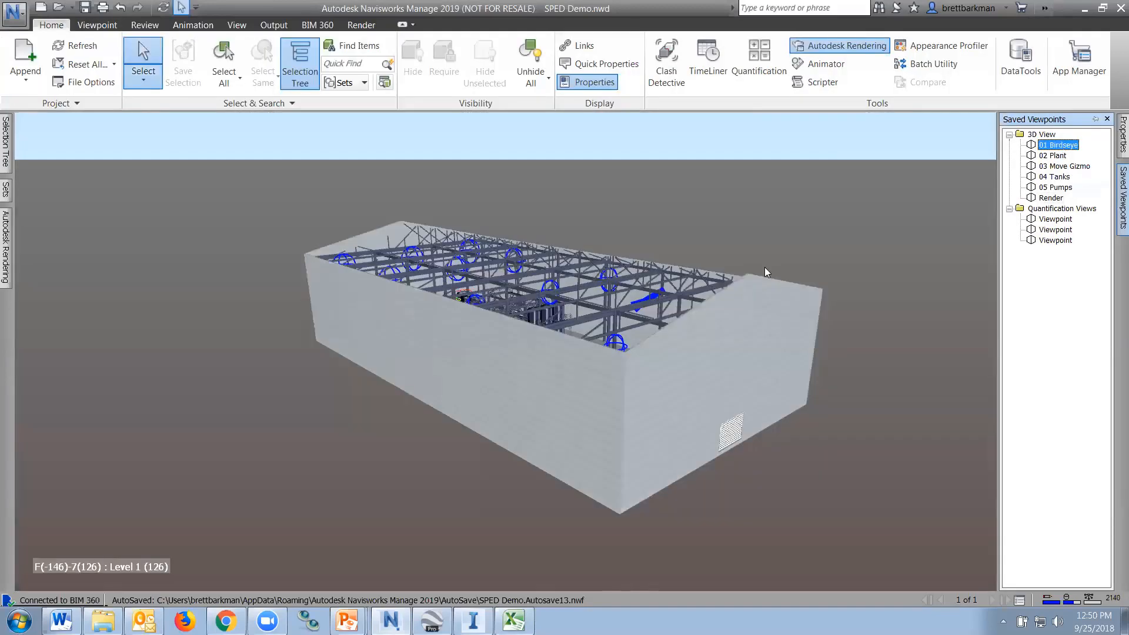
pyautogui.moveTo(663, 356)
pyautogui.keyDown('shift'); pyautogui.mouseDown(button='middle')
pyautogui.moveTo(685, 366)
pyautogui.moveTo(548, 219)
pyautogui.mouseUp(button='middle'); pyautogui.keyUp('shift')
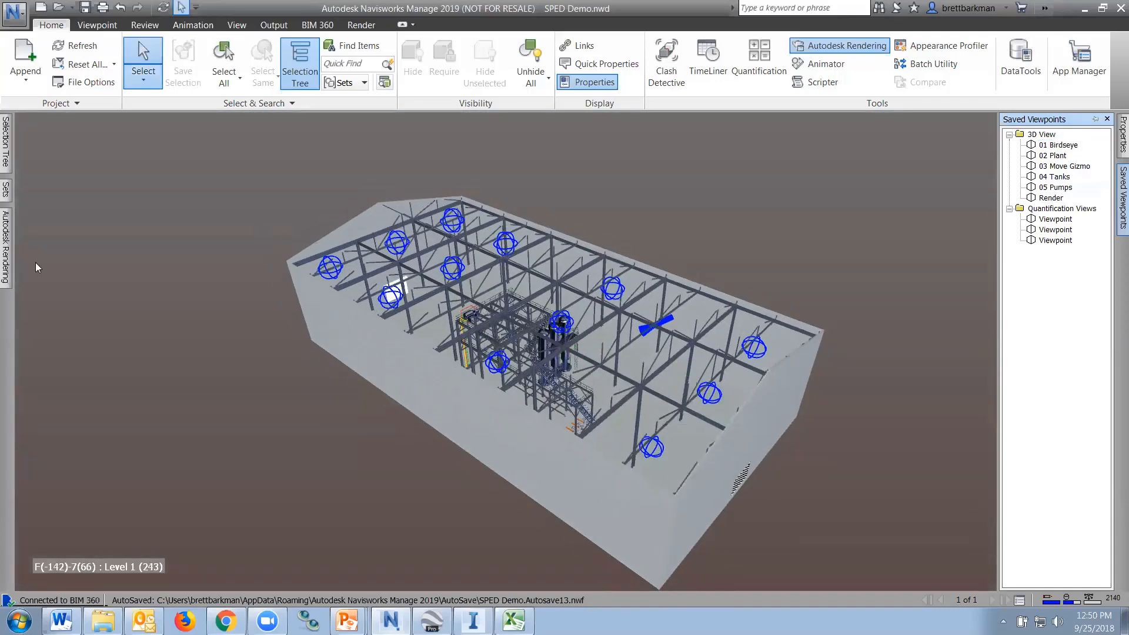
# Step: Turn off the light glyphs displayed over the building
pyautogui.click(9, 265)
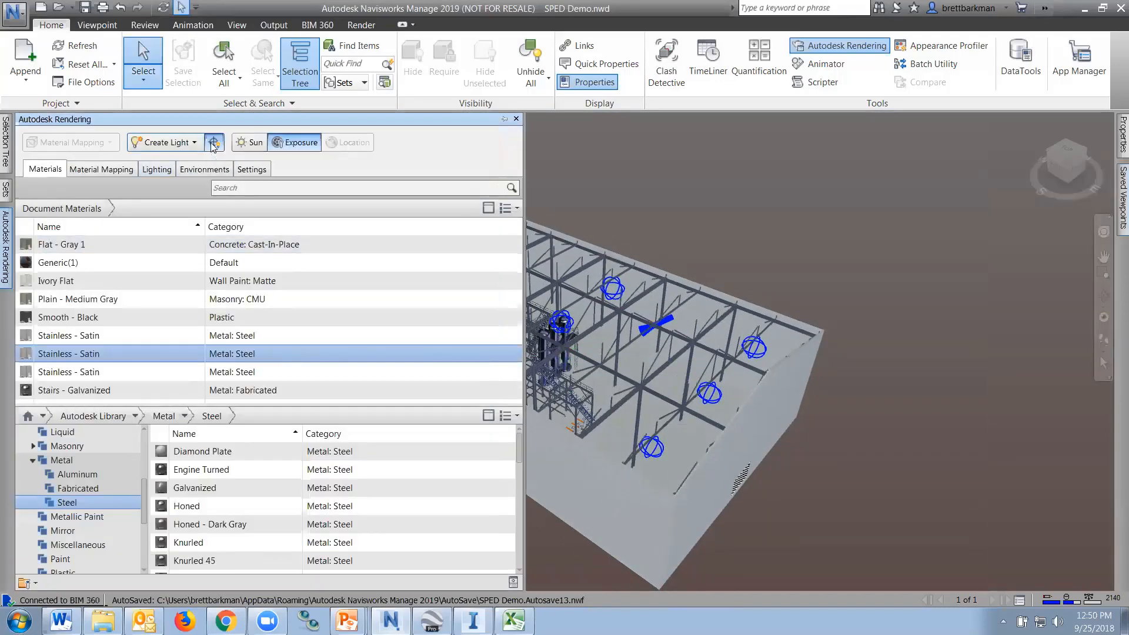
pyautogui.click(573, 141)
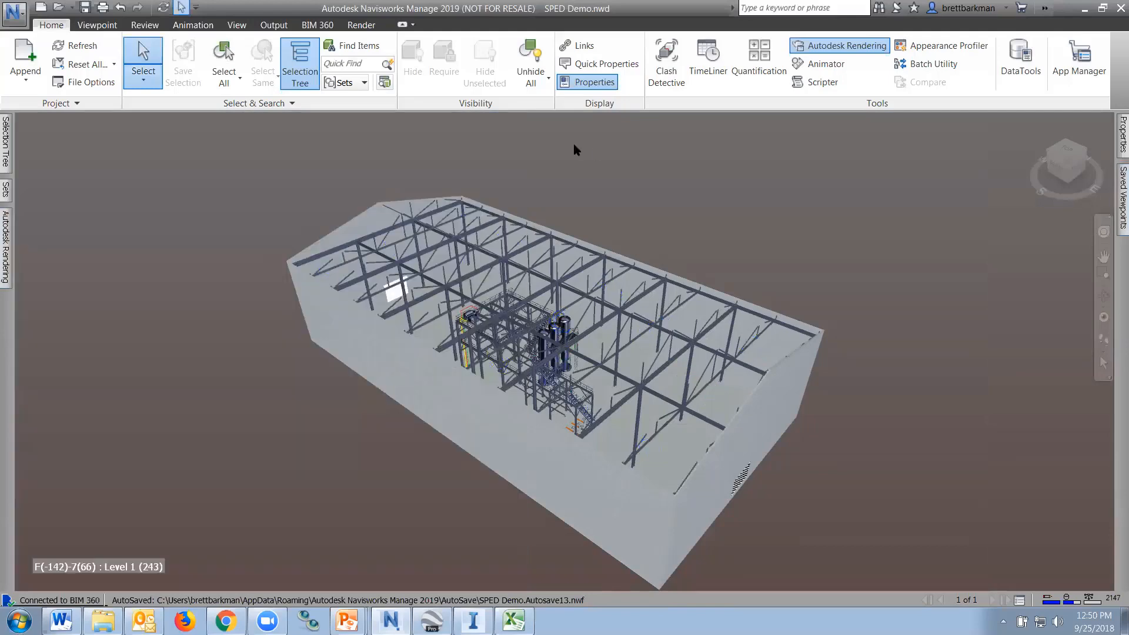
pyautogui.keyDown('shift'); pyautogui.moveTo(586, 259); pyautogui.dragTo(613, 274, button='middle'); pyautogui.keyUp('shift')
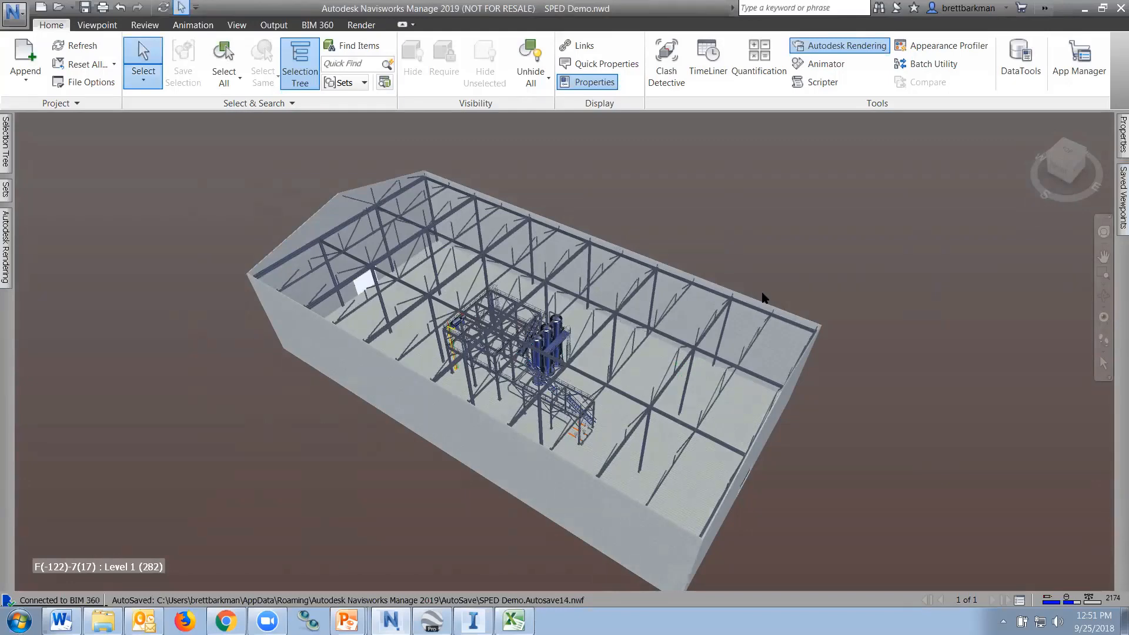
pyautogui.moveTo(687, 397); pyautogui.dragTo(684, 350, button='middle')
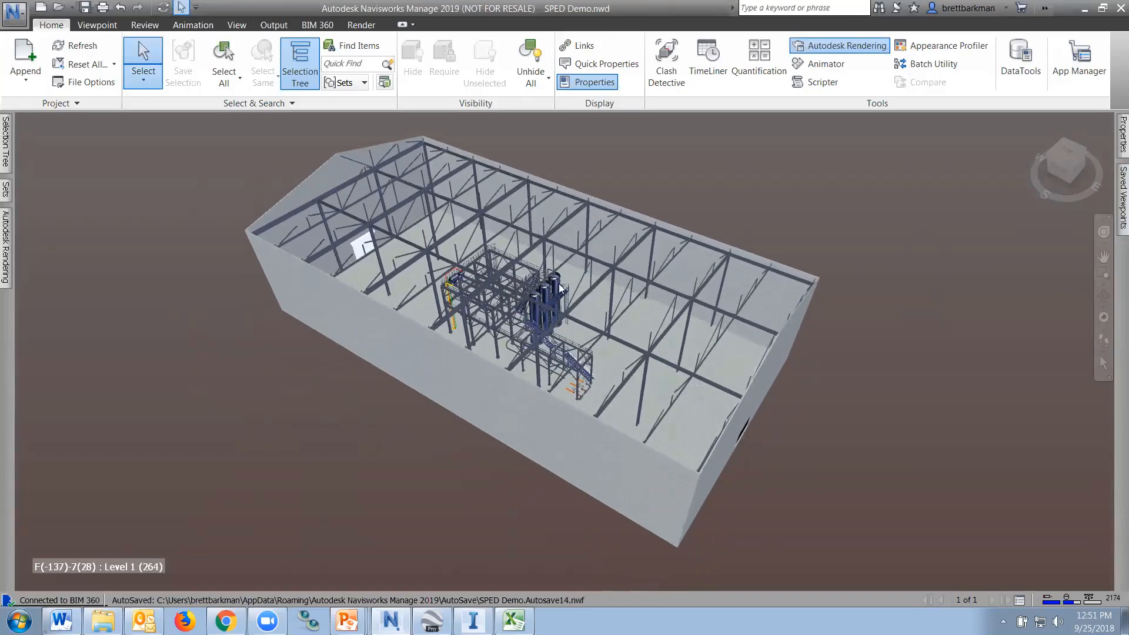
# Step: Hide the S034.dwg and G300.dwg models so that only the building remains, and clear the selection
pyautogui.keyDown('shift'); pyautogui.moveTo(490, 295); pyautogui.dragTo(516, 352, button='middle'); pyautogui.keyUp('shift')
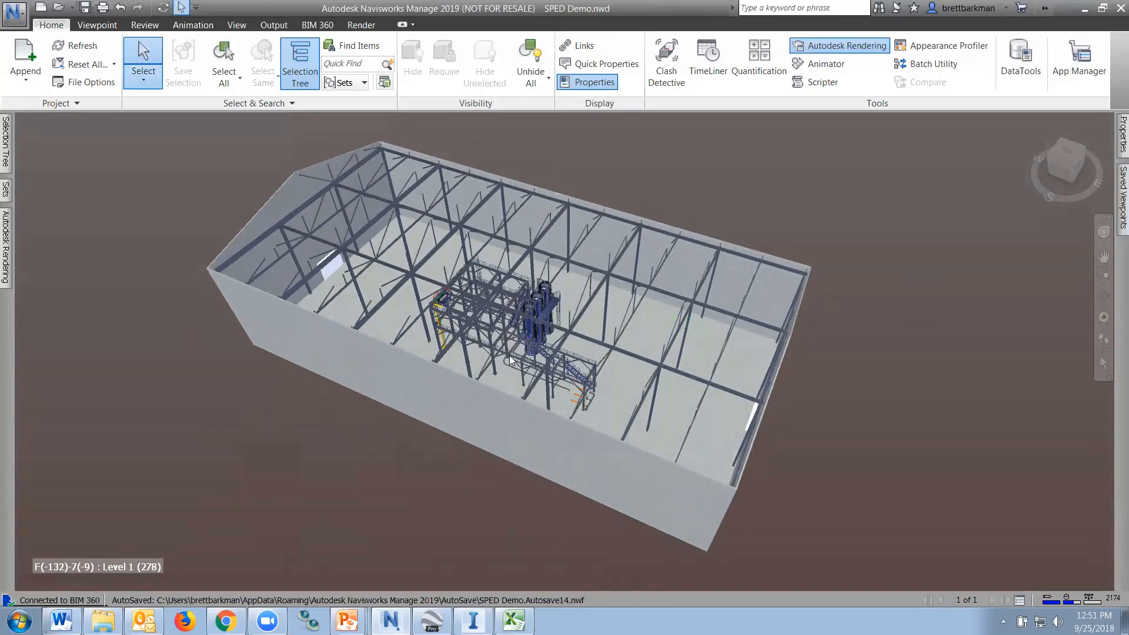
pyautogui.scroll(2, 316, 217)
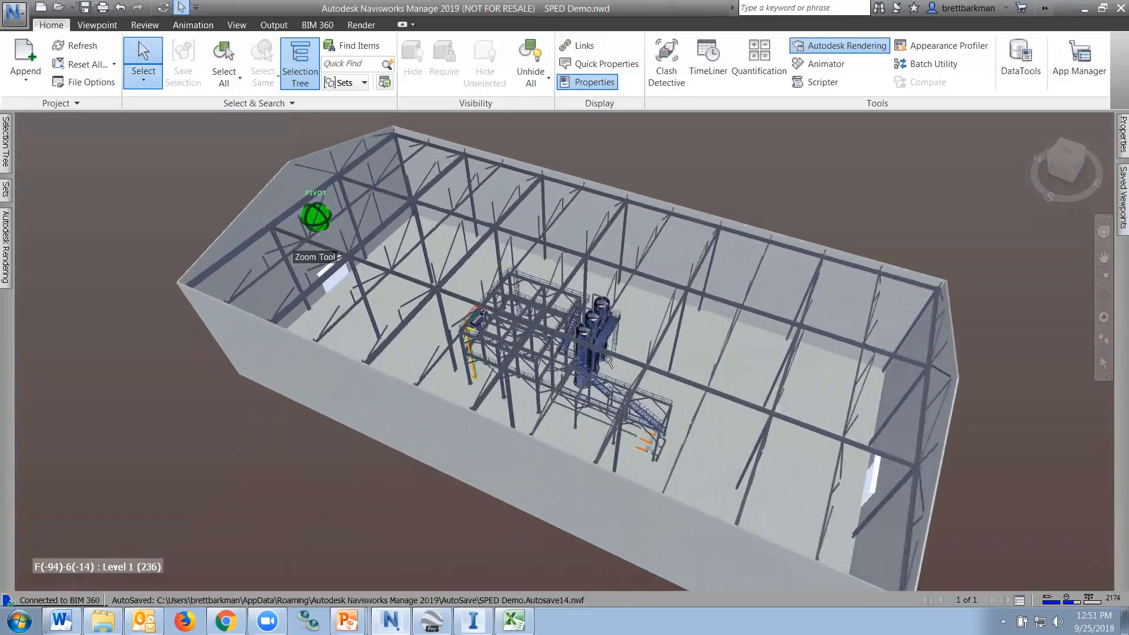
pyautogui.scroll(1, 574, 327)
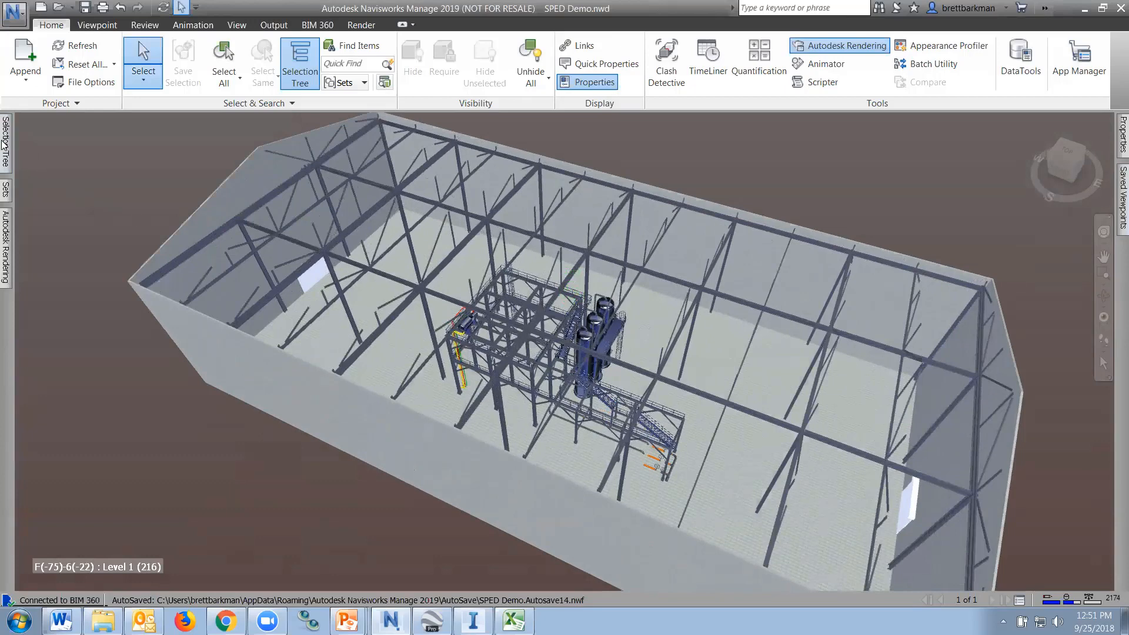
pyautogui.moveTo(1, 142)
pyautogui.click(53, 163)
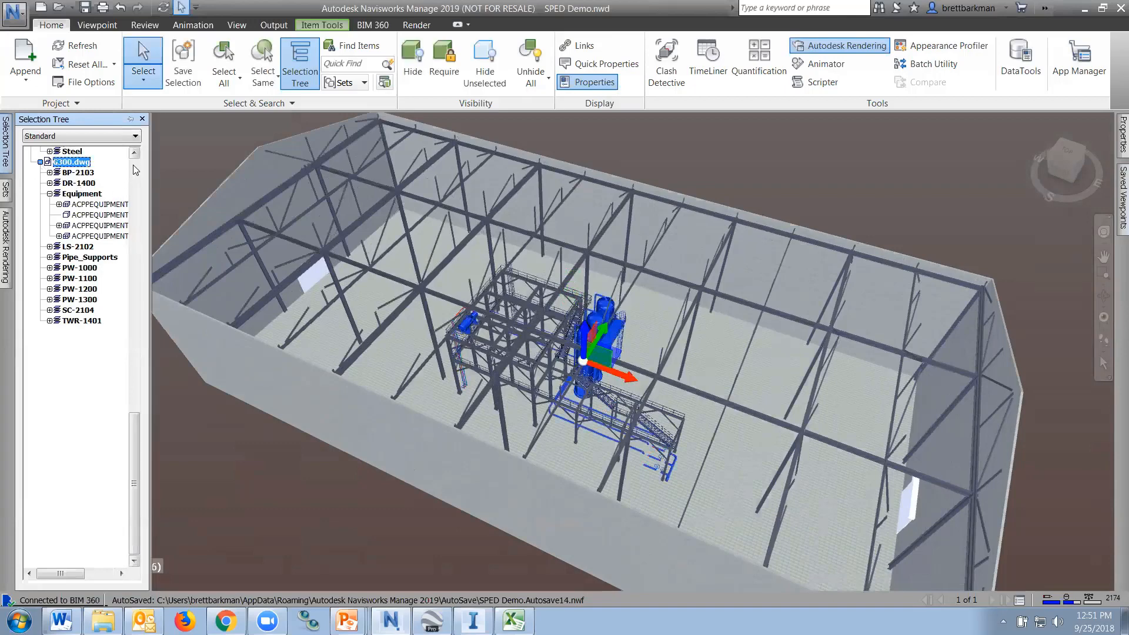
pyautogui.scroll(10, 76, 186)
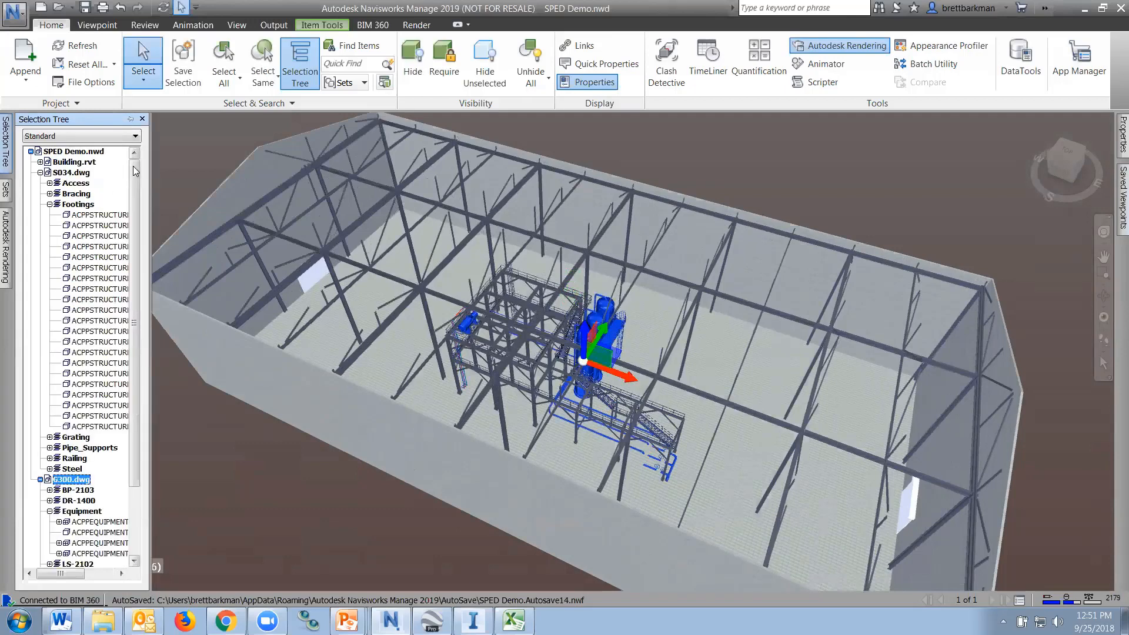
pyautogui.click(40, 173)
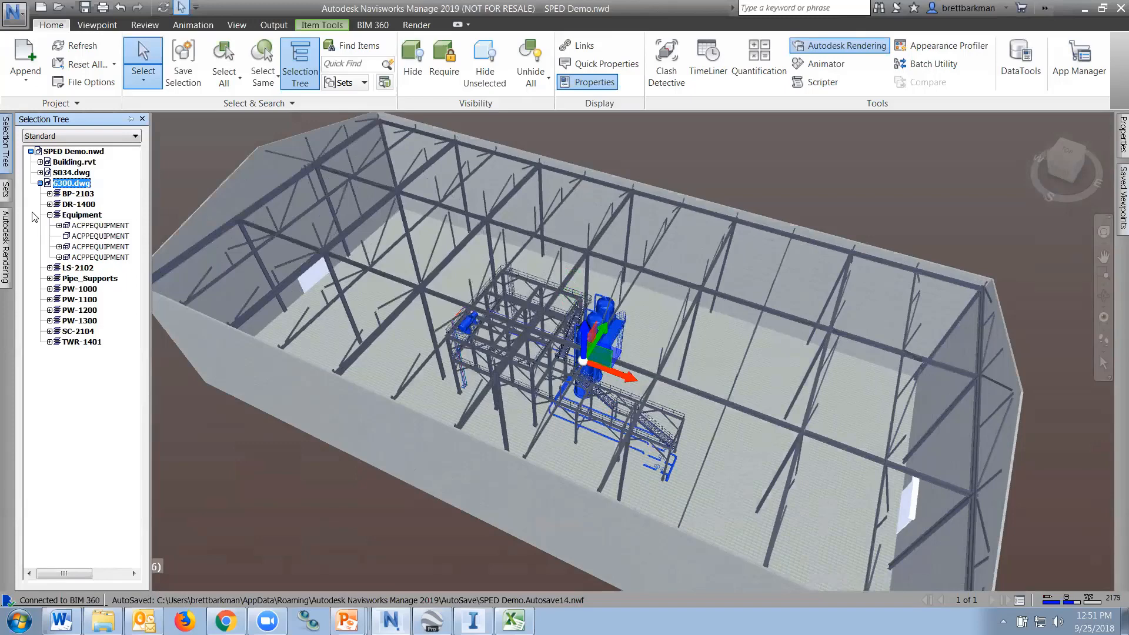
pyautogui.click(40, 183)
pyautogui.click(71, 172)
pyautogui.keyDown('ctrl'); pyautogui.click(71, 183); pyautogui.keyUp('ctrl')
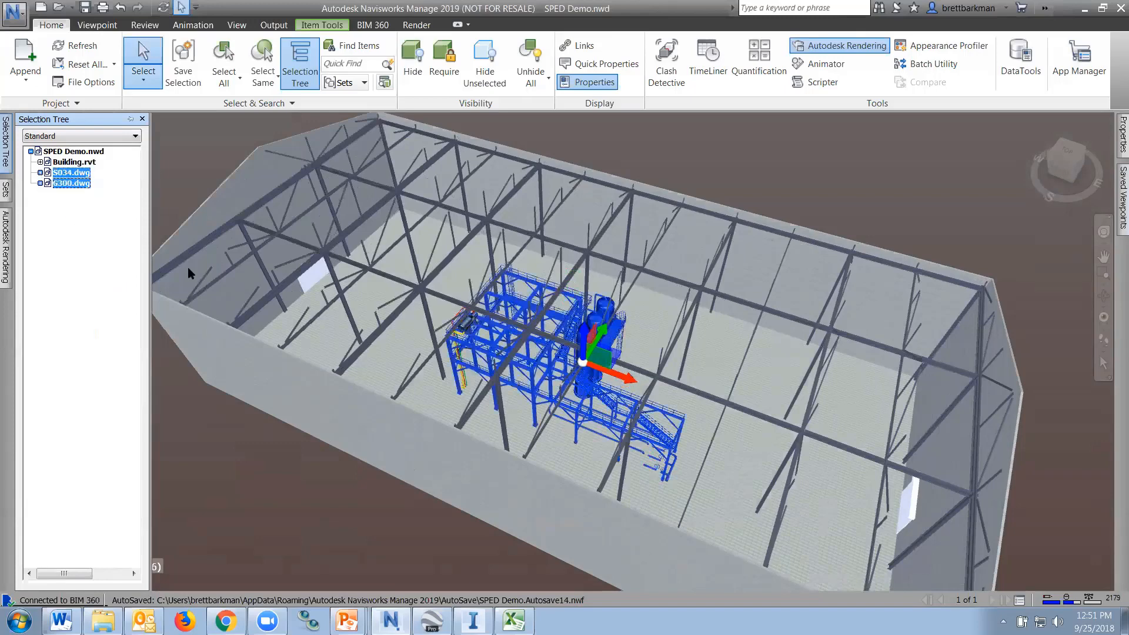
pyautogui.click(412, 59)
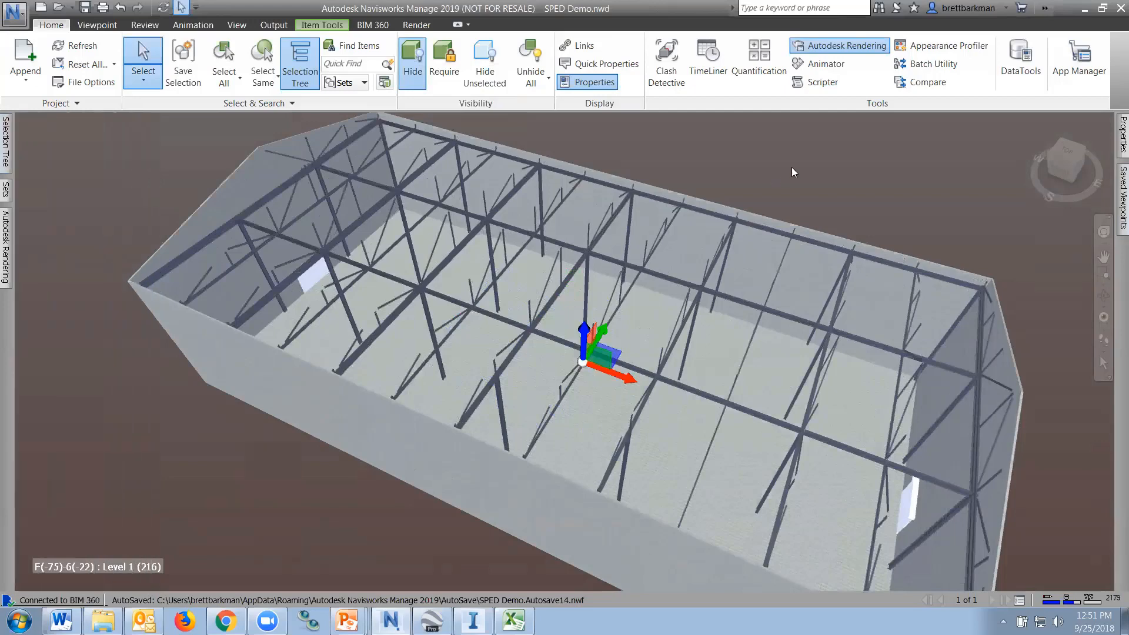
pyautogui.click(792, 167)
# Step: Hide the structural columns on Level 1 of Building.rvt
pyautogui.click(7, 141)
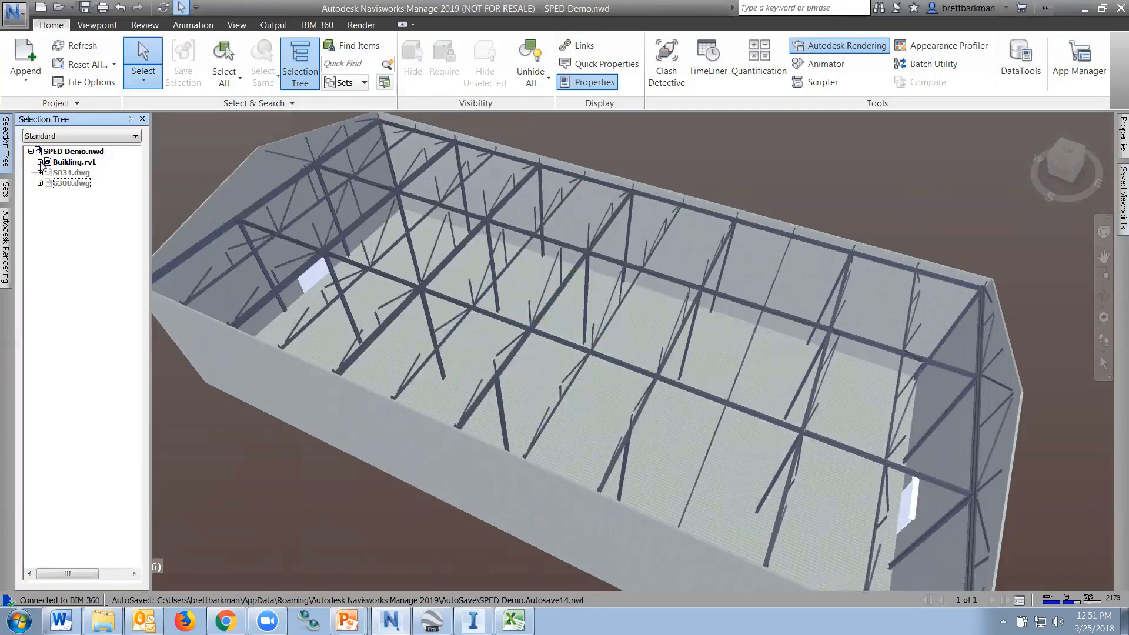
pyautogui.click(40, 162)
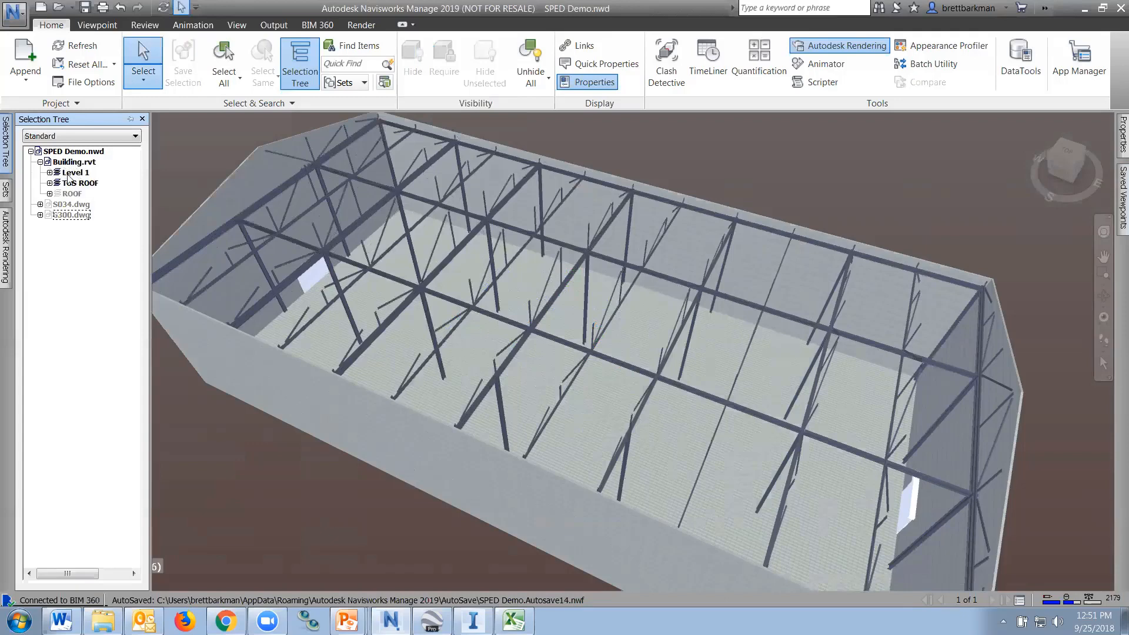
pyautogui.click(57, 173)
pyautogui.click(50, 172)
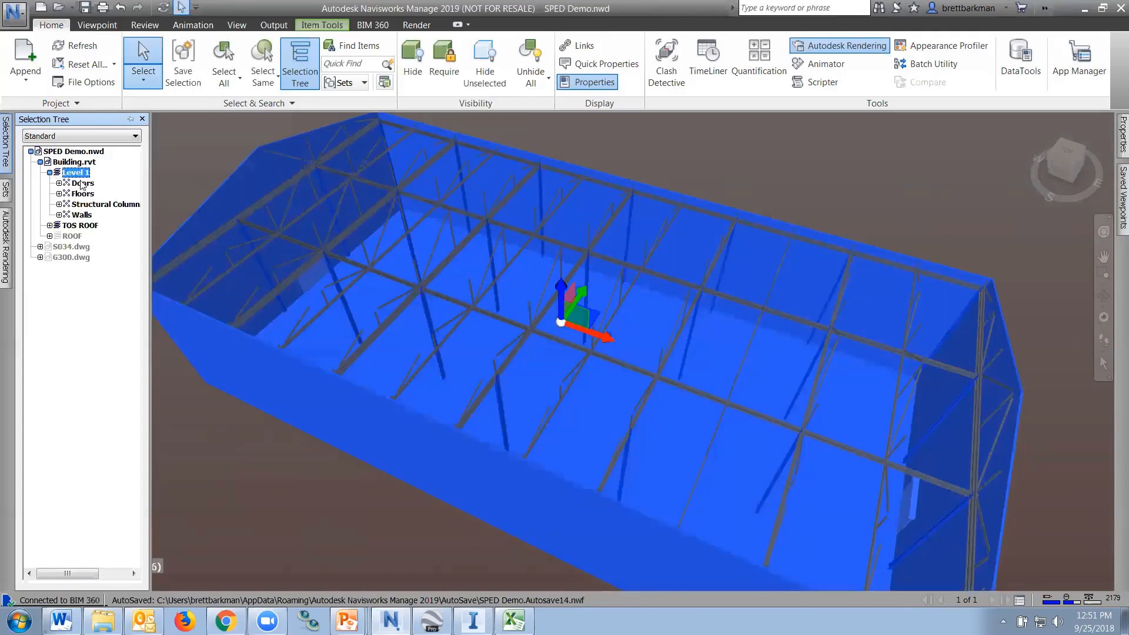
pyautogui.click(89, 204)
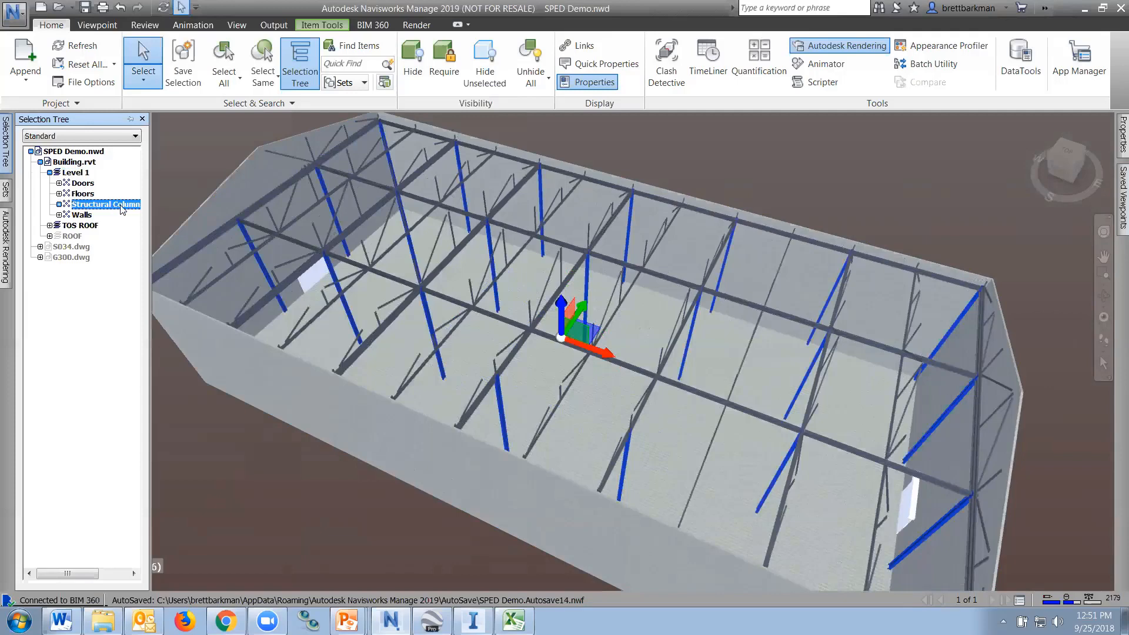
pyautogui.click(403, 75)
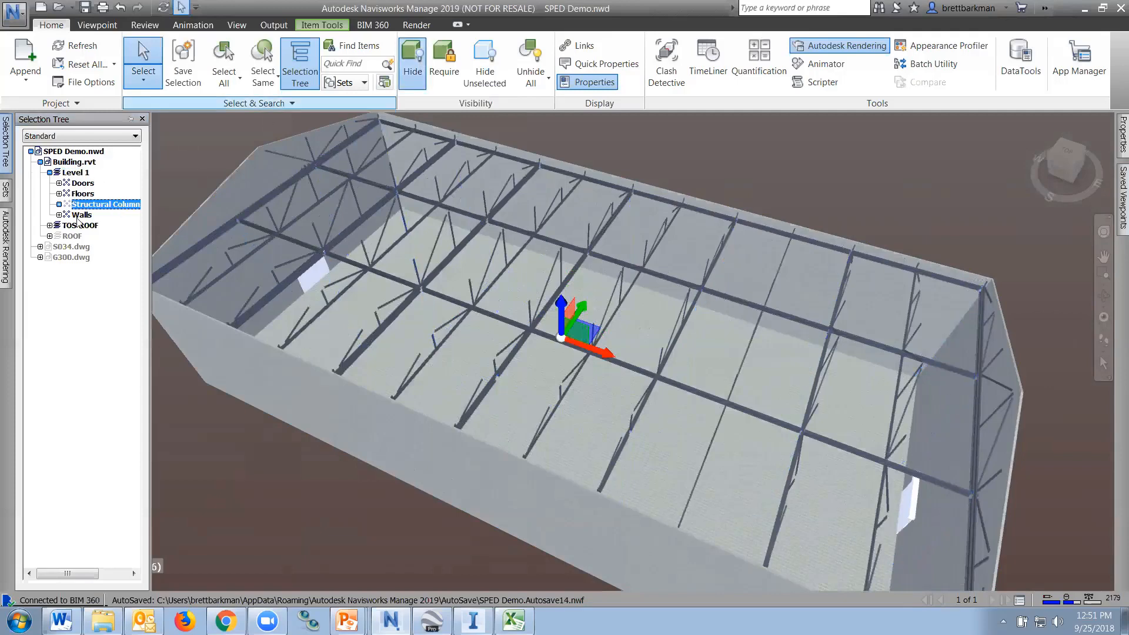
# Step: Hide the structural framing on the TOS ROOF level of the building
pyautogui.click(50, 225)
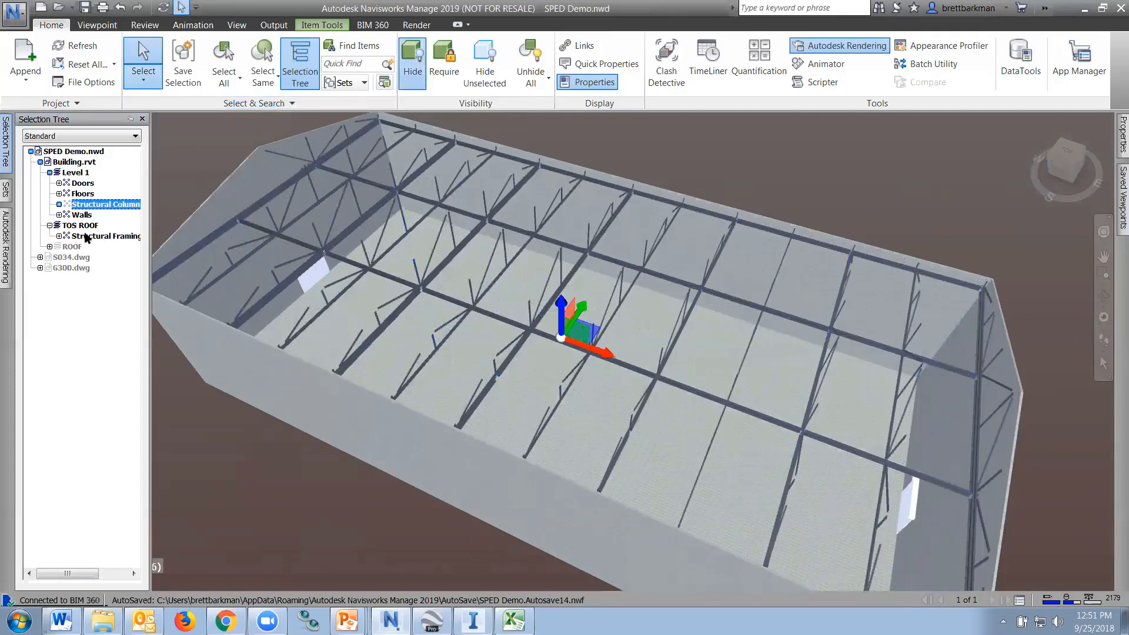
pyautogui.click(91, 235)
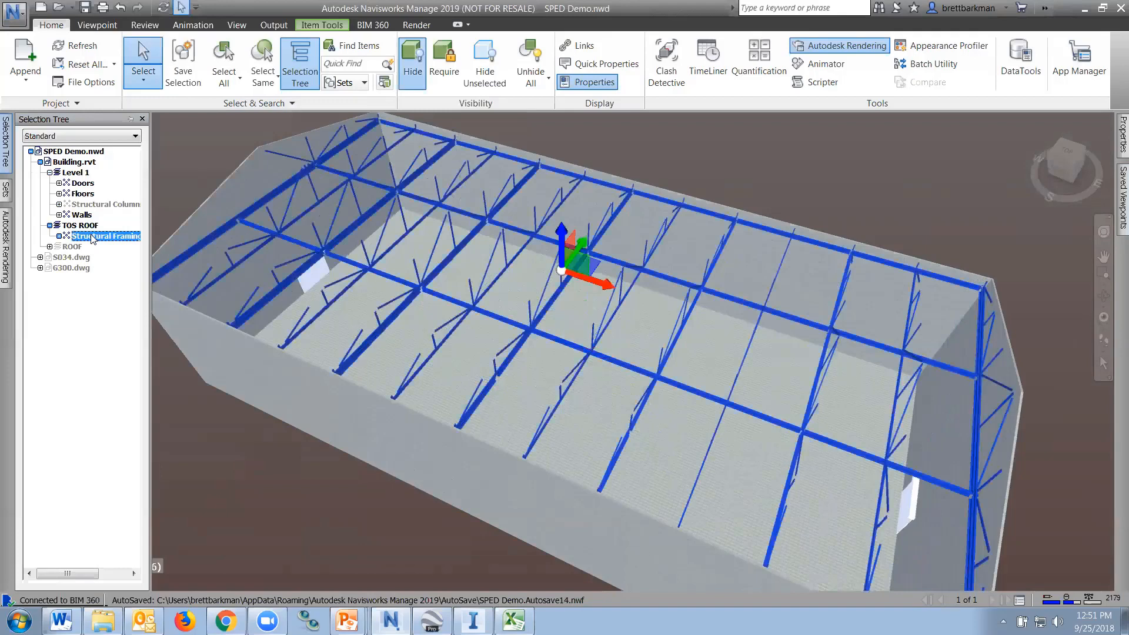
pyautogui.click(411, 75)
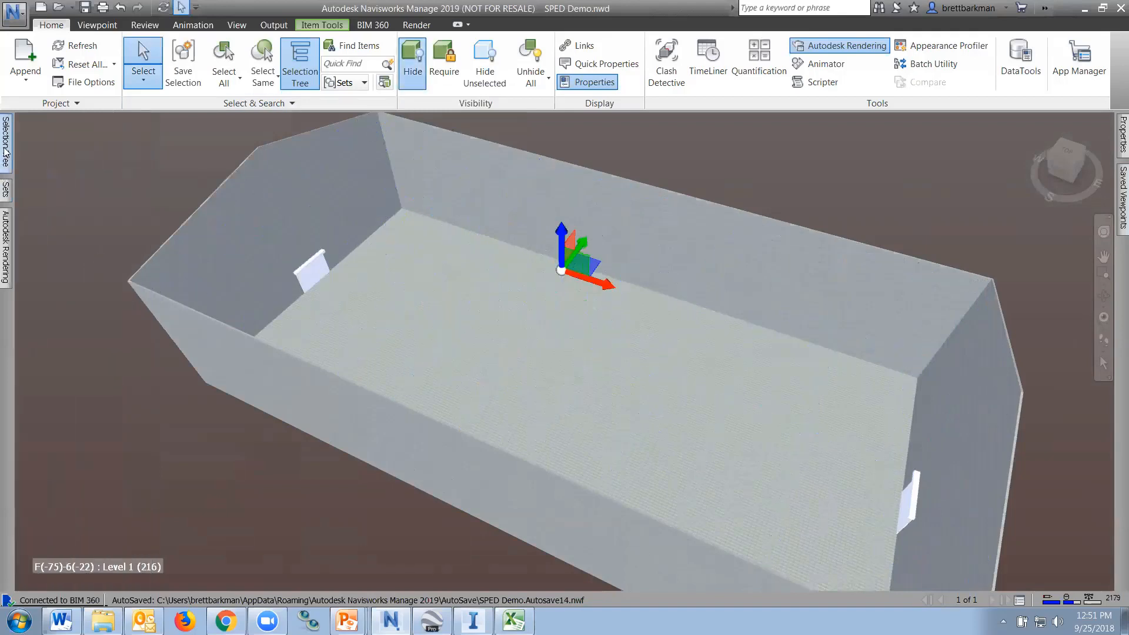
# Step: Unhide the building's ROOF level, clear the selection and view the closed building from outside
pyautogui.moveTo(5, 169)
pyautogui.click(72, 246)
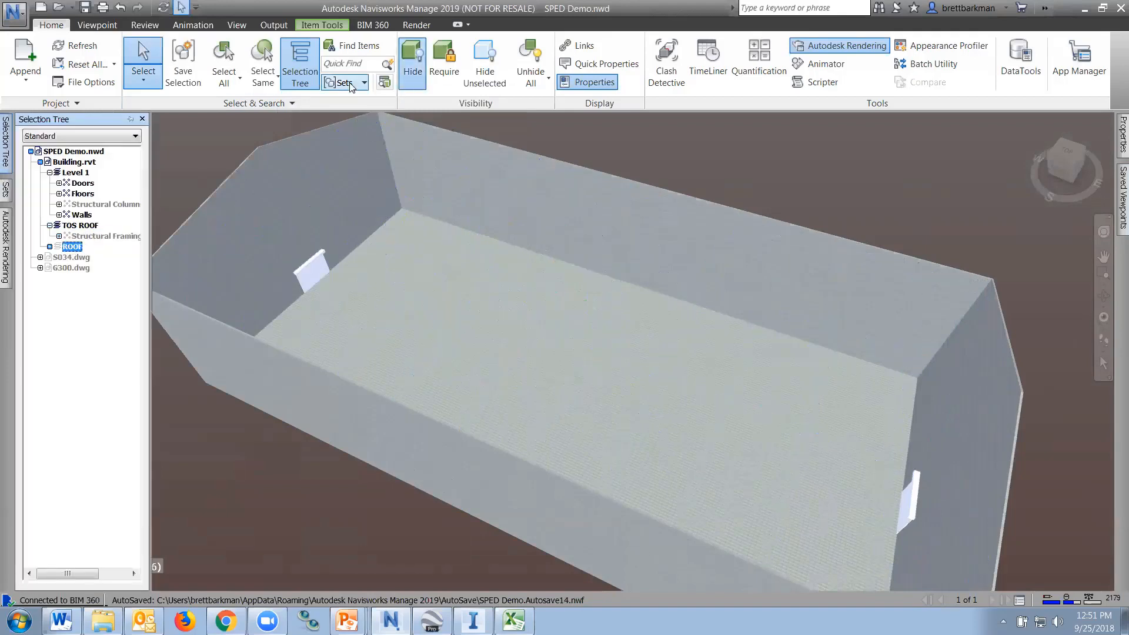
pyautogui.click(413, 62)
pyautogui.click(831, 144)
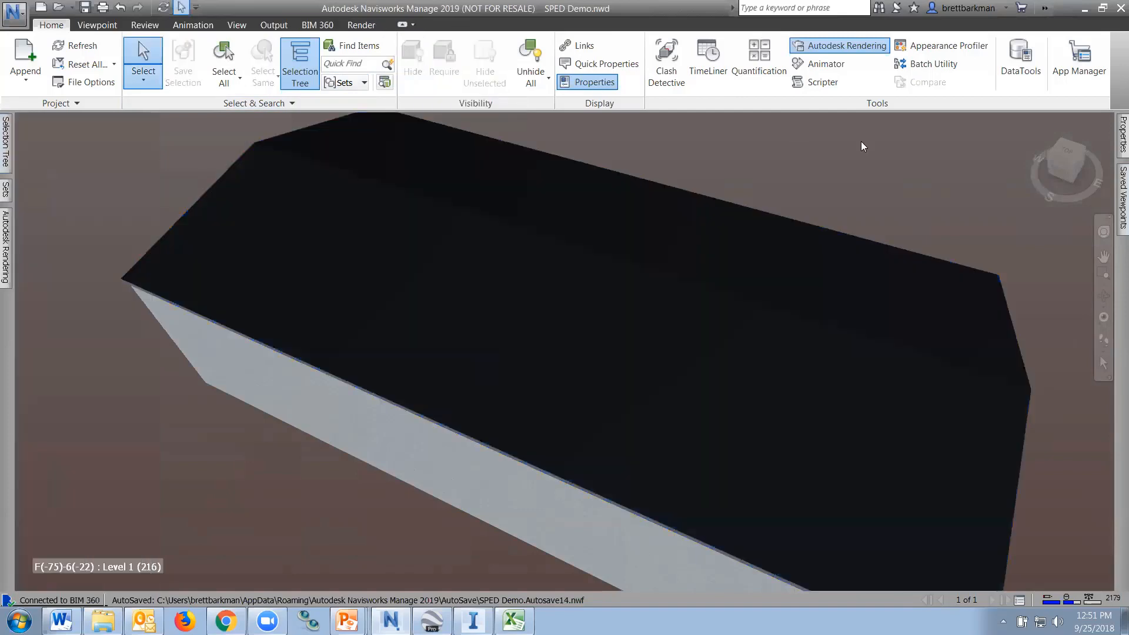
pyautogui.scroll(-3, 806, 145)
pyautogui.keyDown('shift'); pyautogui.moveTo(839, 358); pyautogui.dragTo(870, 255, button='middle'); pyautogui.keyUp('shift')
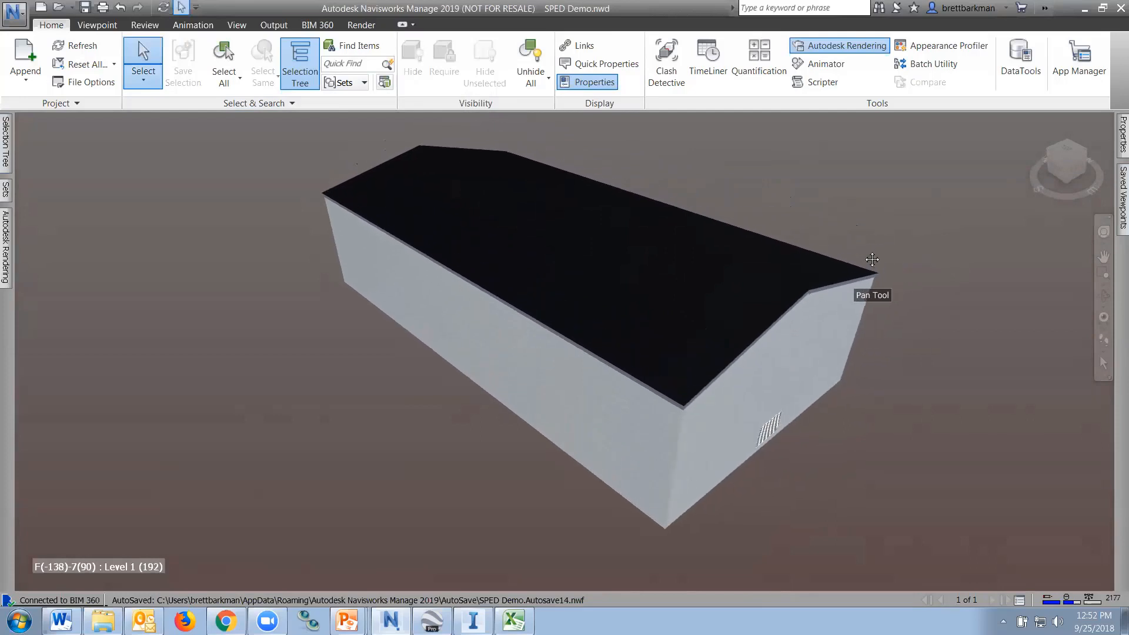
pyautogui.scroll(1, 872, 259)
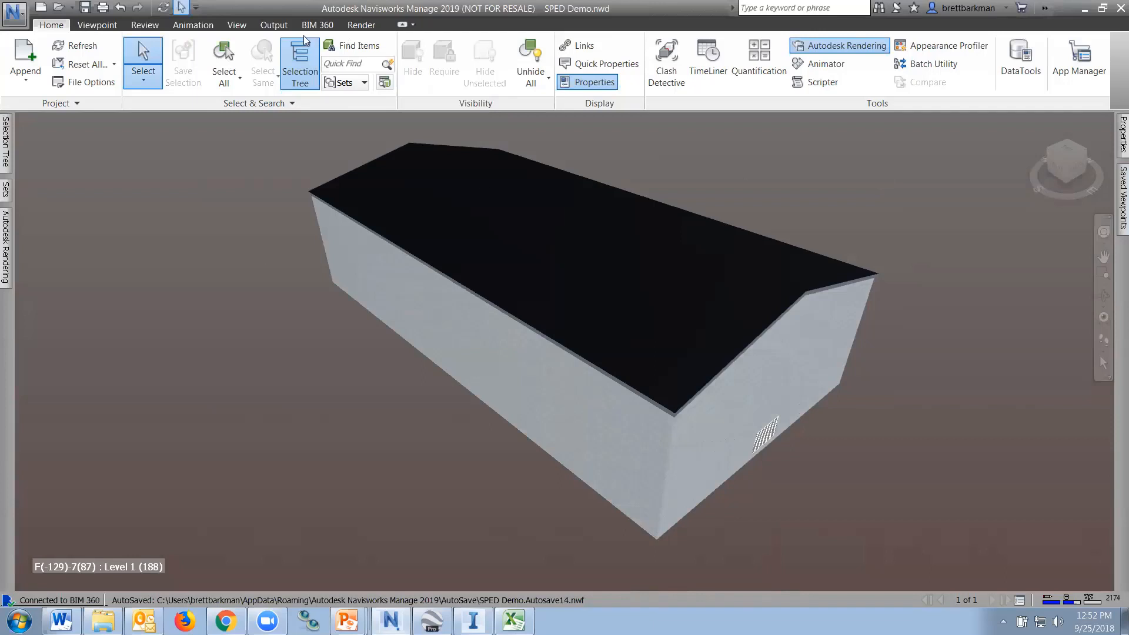
# Step: Open the Google Earth KML export options and highlight the origin's Google Earth longitude and latitude values
pyautogui.click(274, 25)
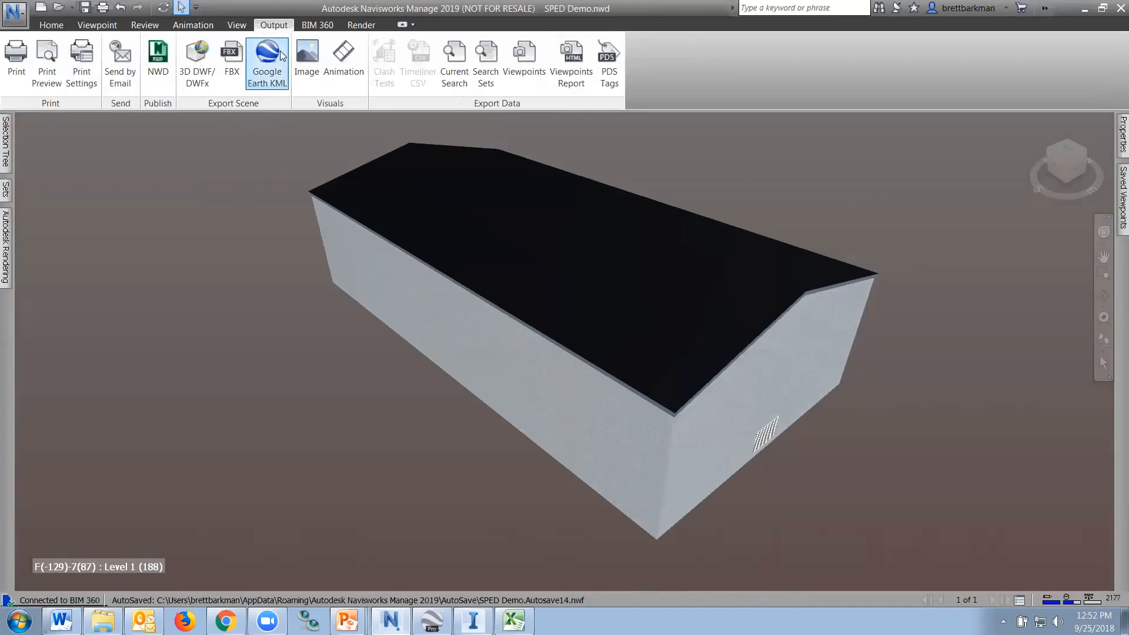
pyautogui.click(263, 63)
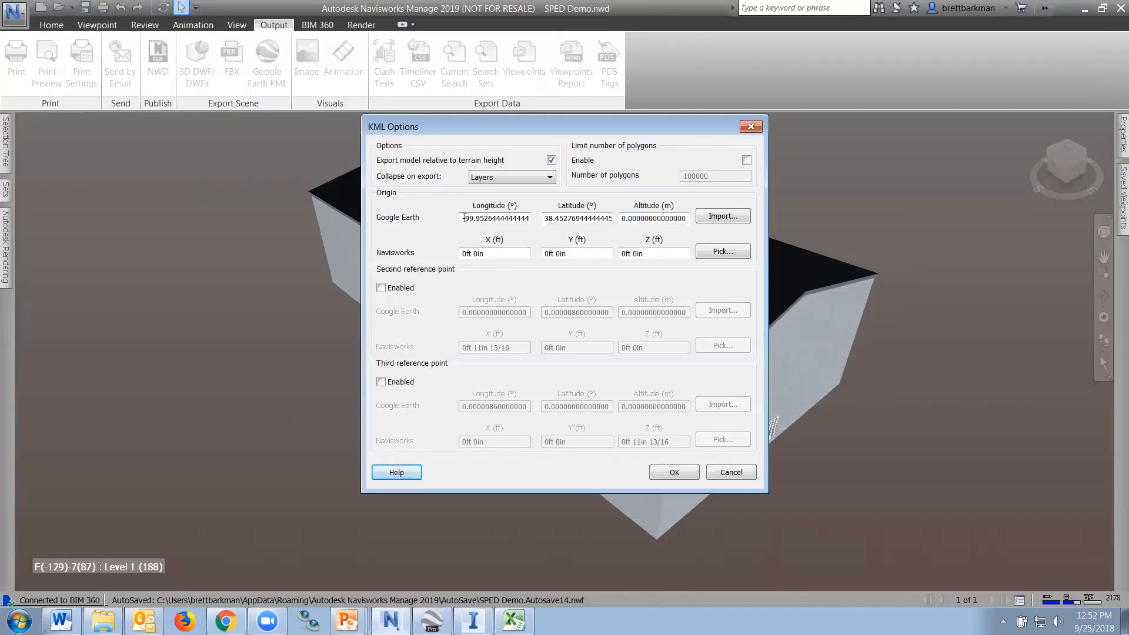
pyautogui.moveTo(463, 219); pyautogui.dragTo(641, 253)
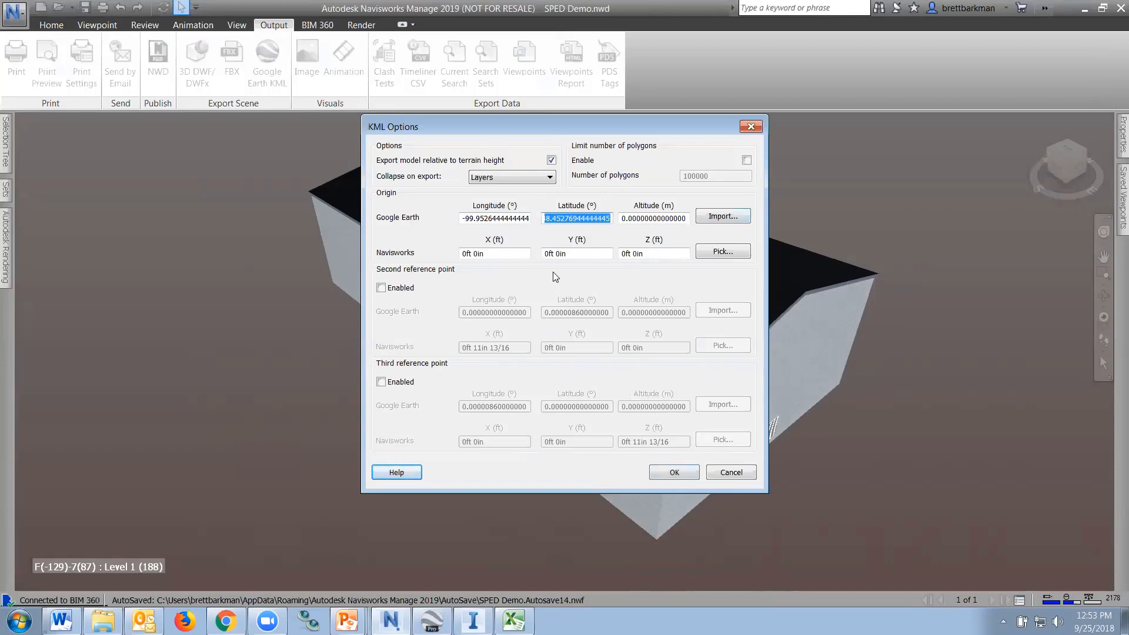
# Step: Switch to Google Earth Pro, turn the globe over North America and search for Ness City, KS
pyautogui.click(433, 620)
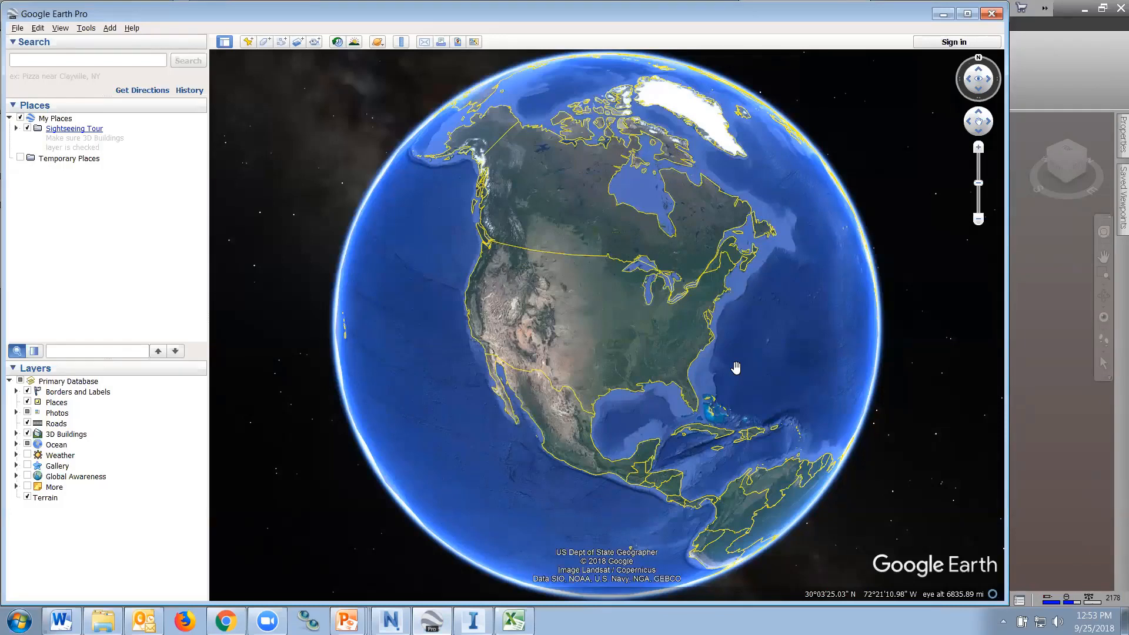
pyautogui.moveTo(750, 343); pyautogui.dragTo(518, 318)
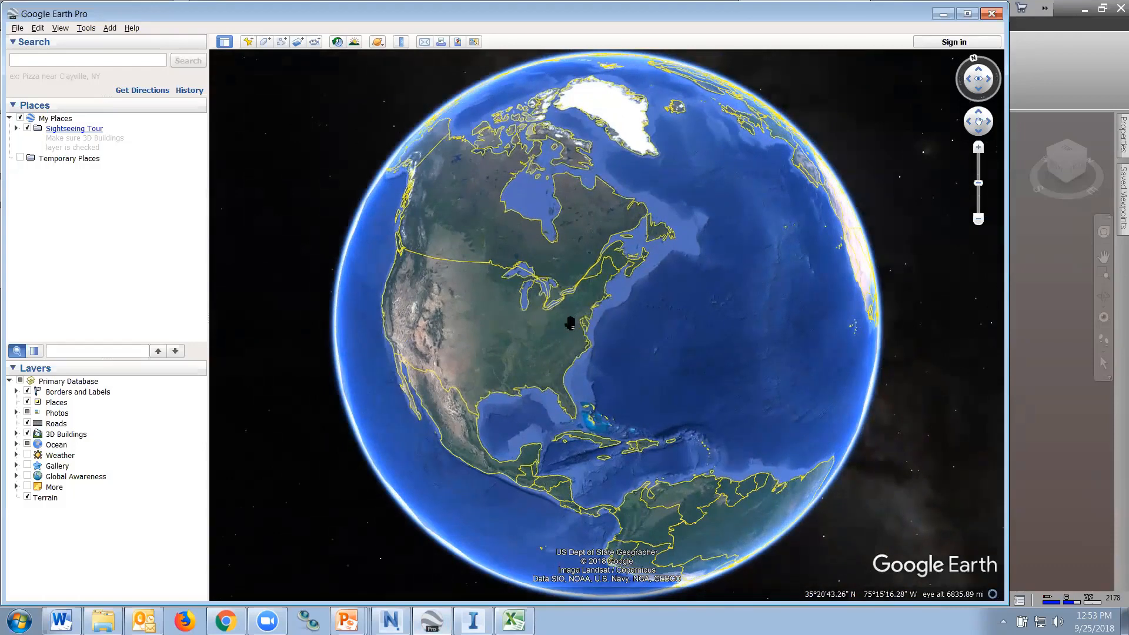
pyautogui.moveTo(570, 324); pyautogui.dragTo(656, 301)
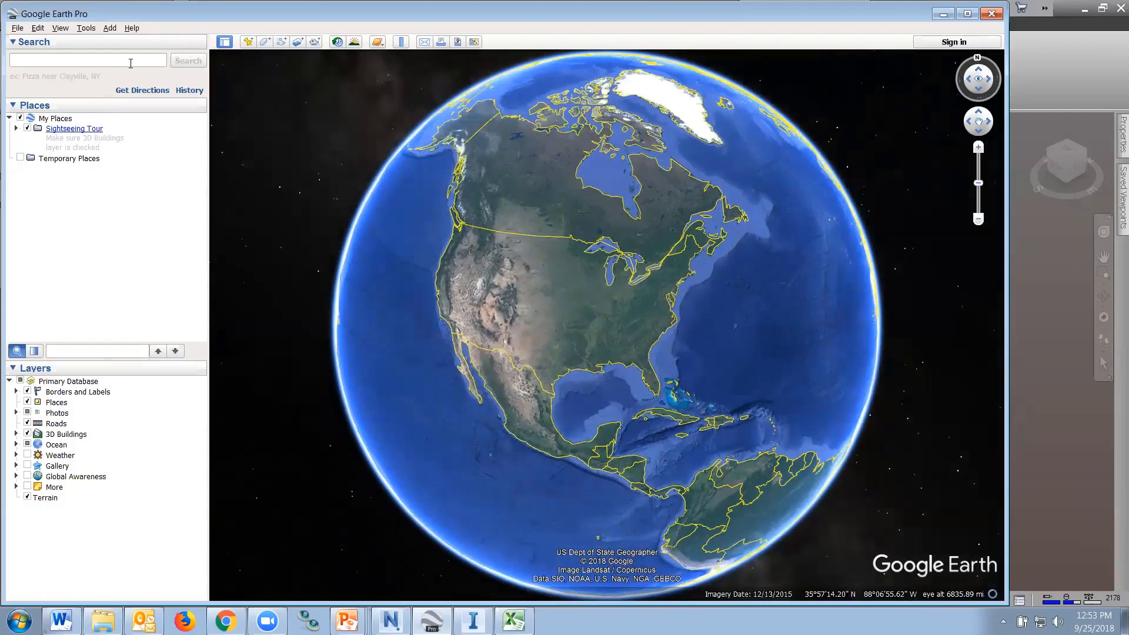
pyautogui.click(129, 61)
pyautogui.write('NESS')
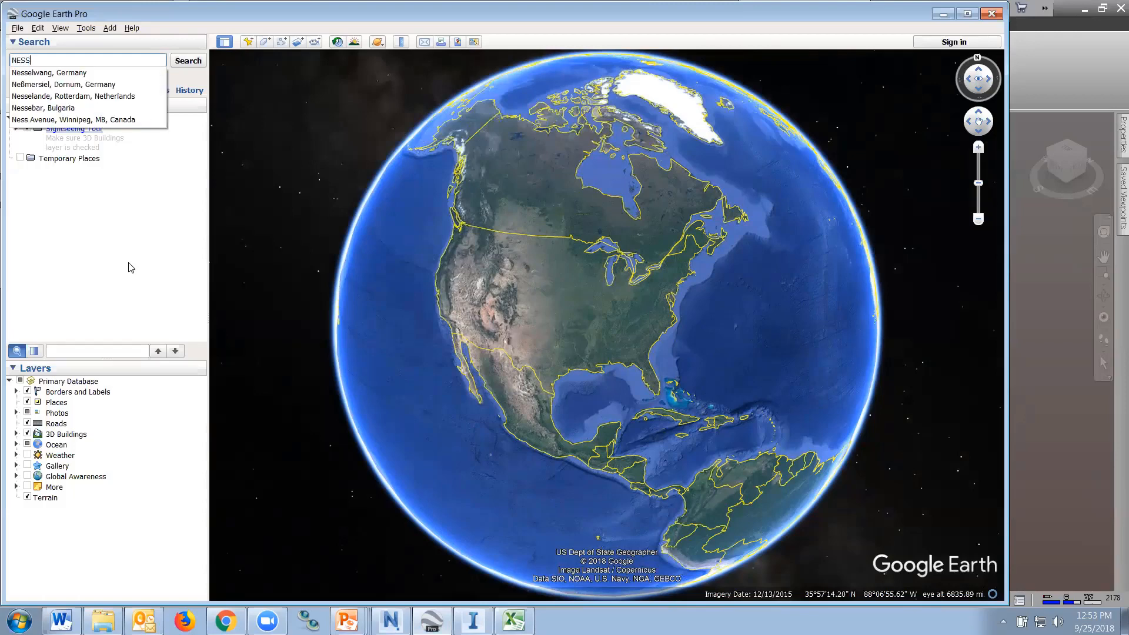
pyautogui.write(' CIT')
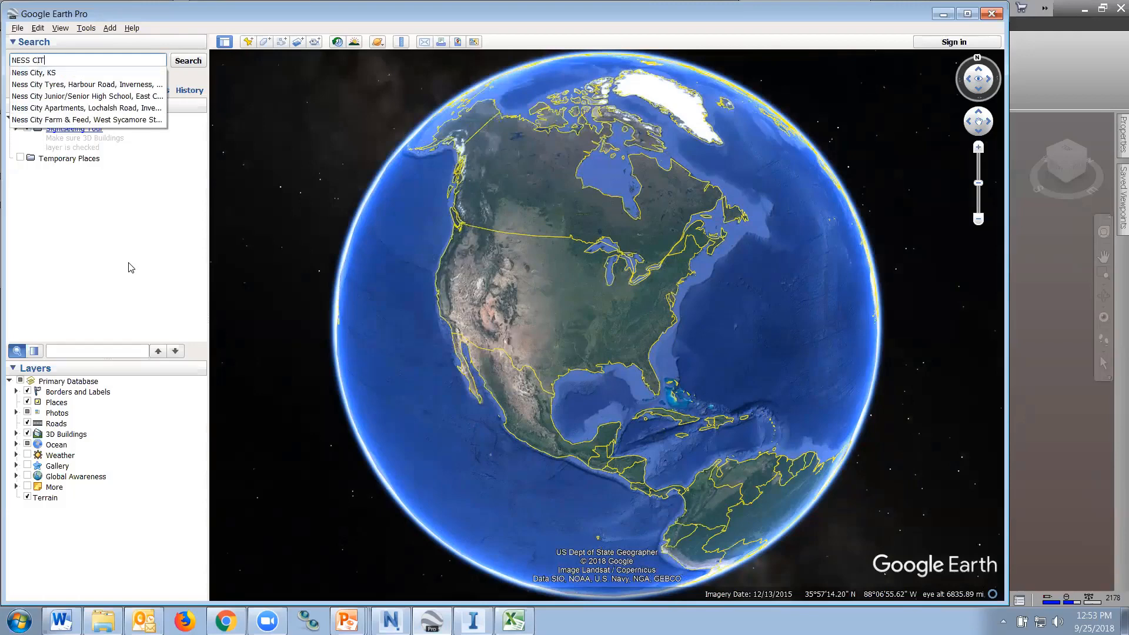
pyautogui.click(51, 73)
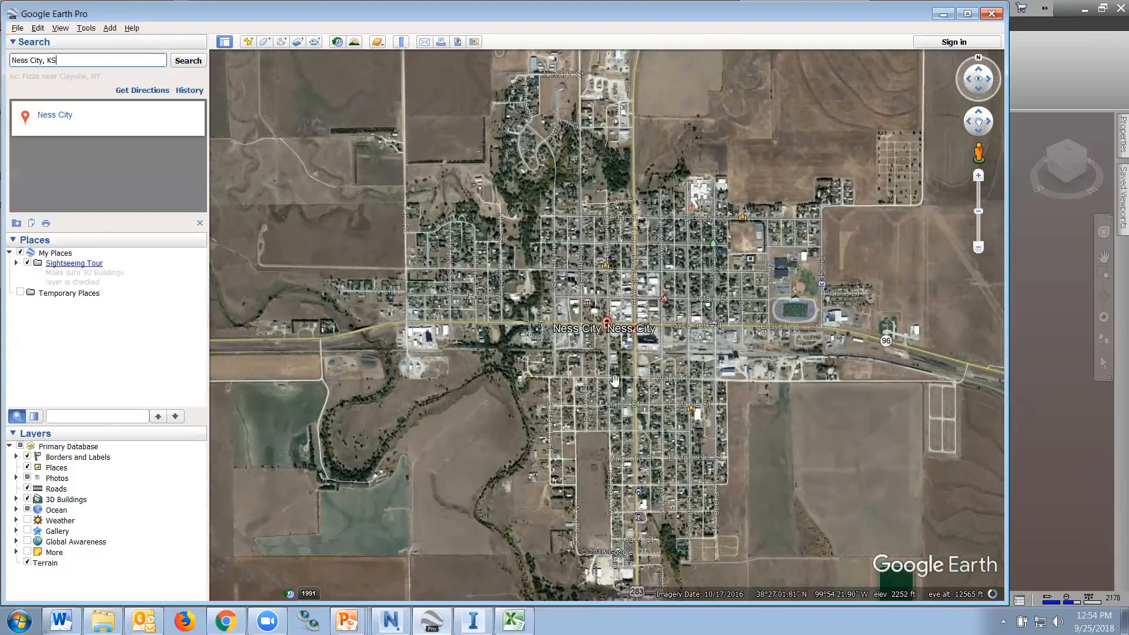
# Step: Add a placemark in the field west of Ness City, north of Highway 96, at about 38°27'9.9"N, 99°57'8.8"W
pyautogui.moveTo(591, 365); pyautogui.dragTo(758, 321)
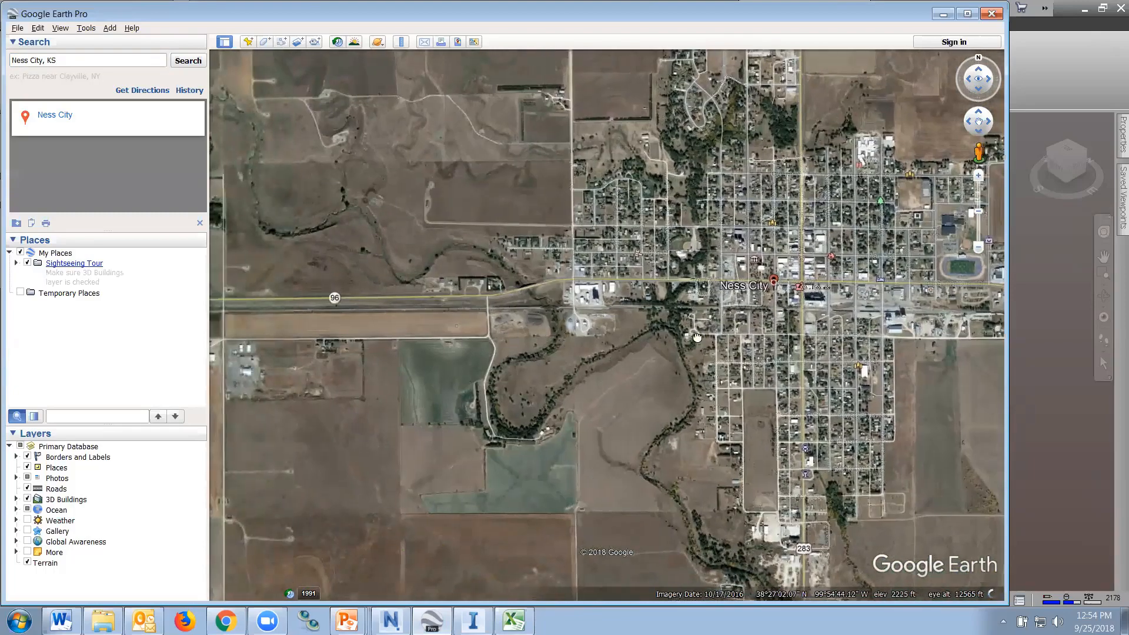
pyautogui.moveTo(510, 337); pyautogui.dragTo(692, 342)
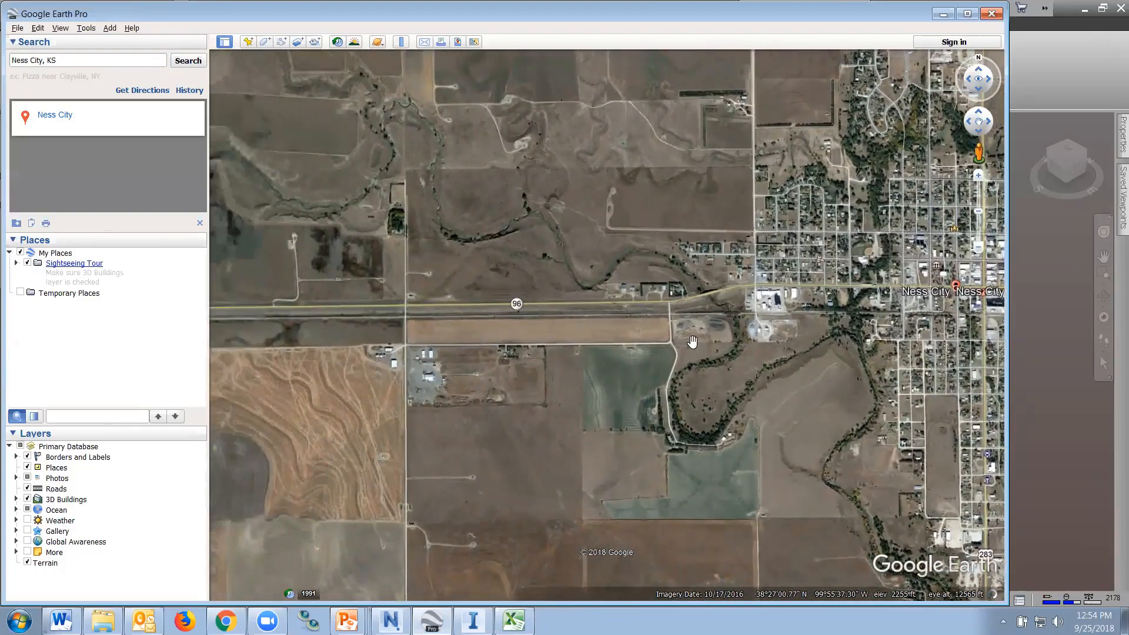
pyautogui.moveTo(458, 304); pyautogui.dragTo(680, 301)
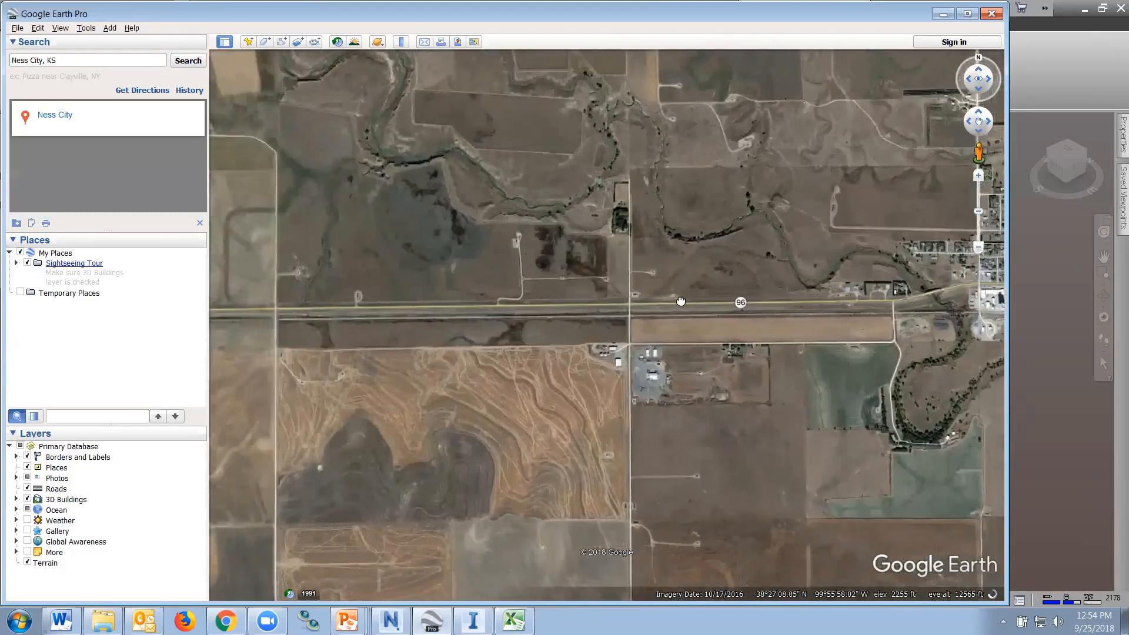
pyautogui.scroll(-3, 680, 300)
pyautogui.scroll(2, 396, 309)
pyautogui.scroll(3, 397, 286)
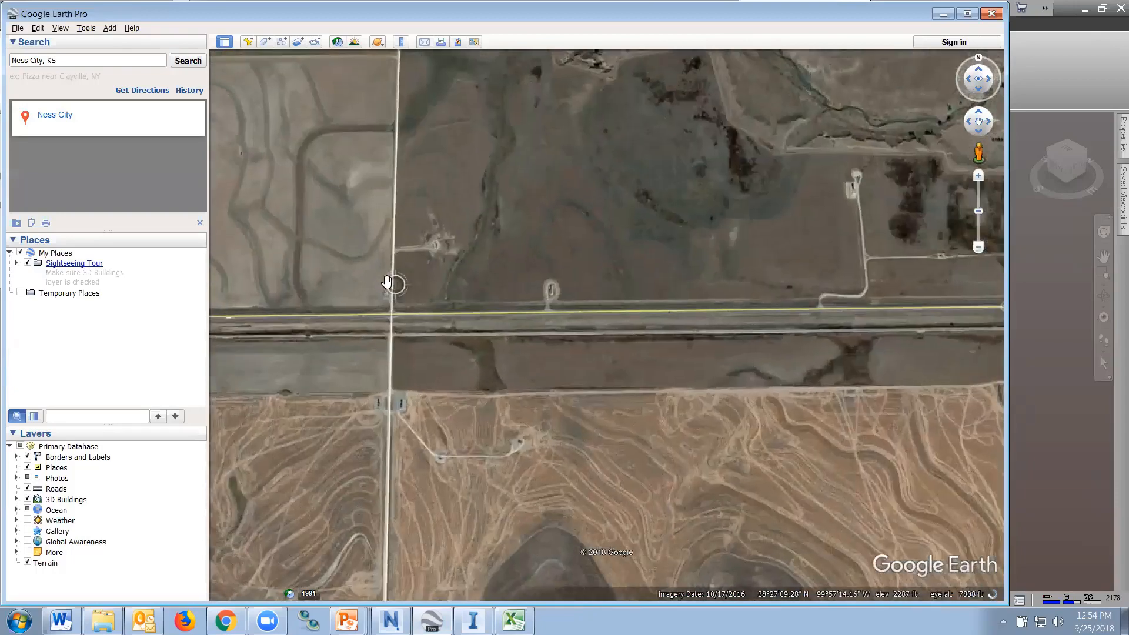
pyautogui.moveTo(478, 323); pyautogui.dragTo(530, 378)
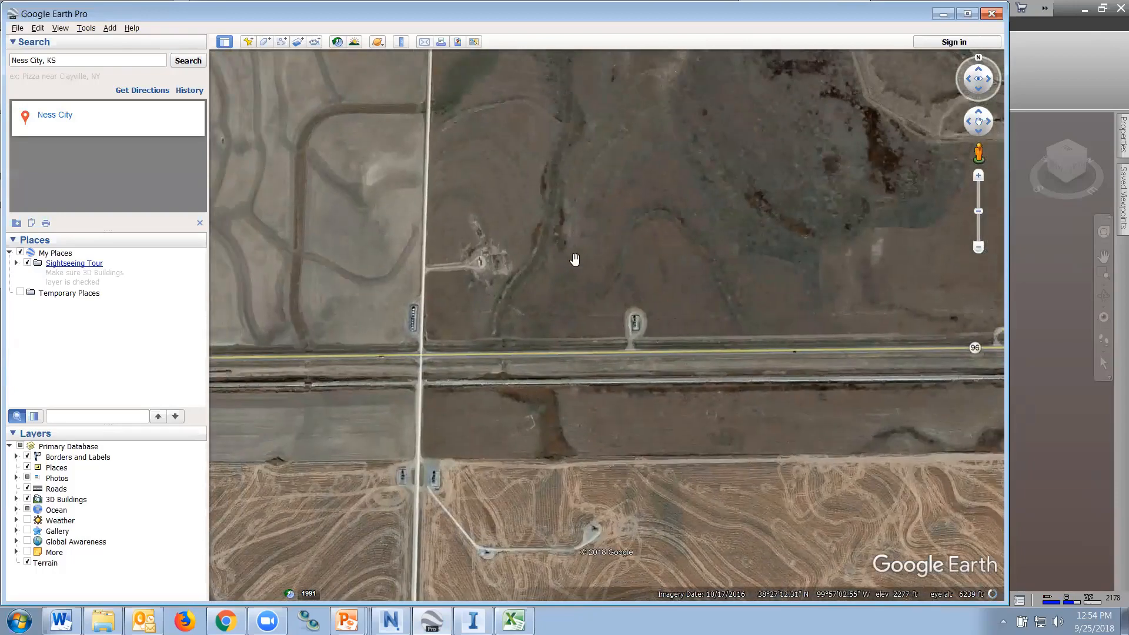
pyautogui.scroll(1, 573, 259)
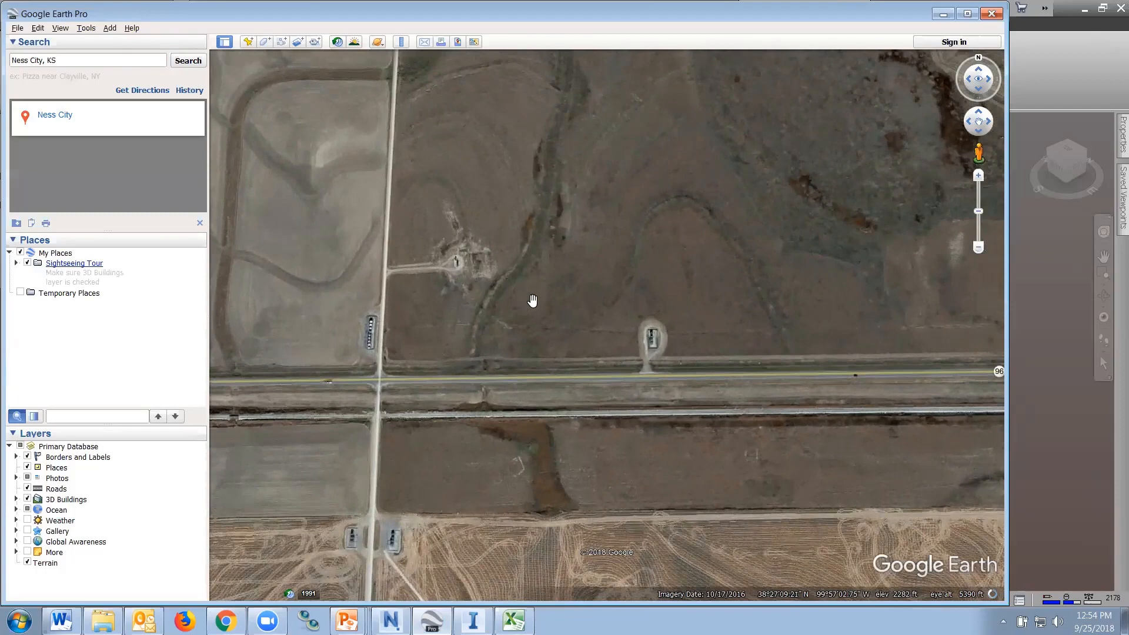
pyautogui.scroll(1, 532, 297)
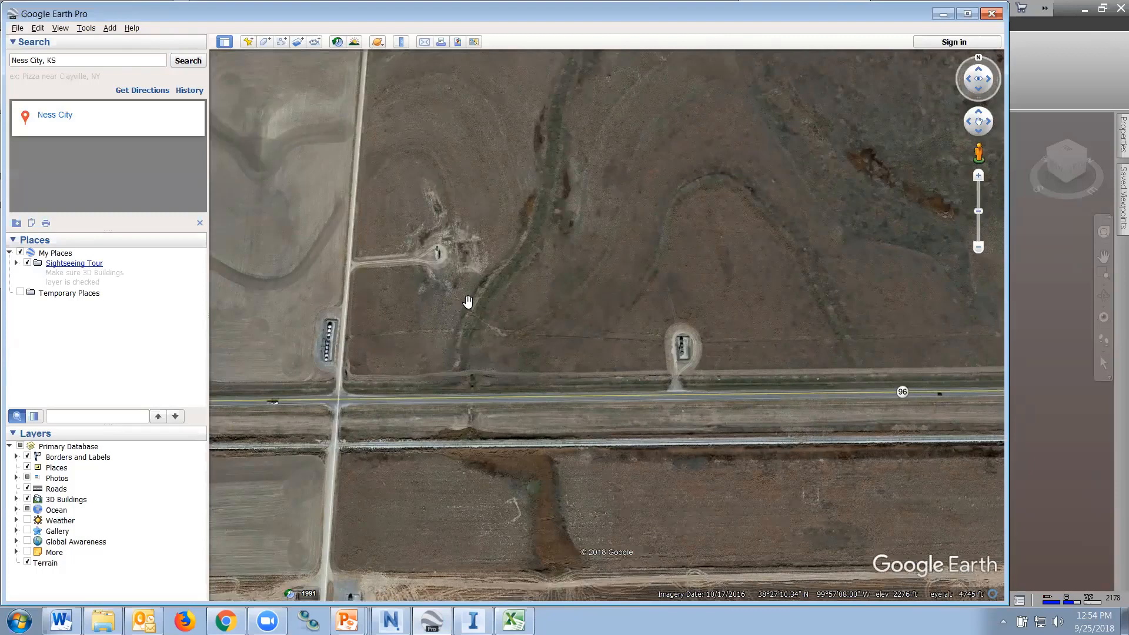
pyautogui.click(247, 41)
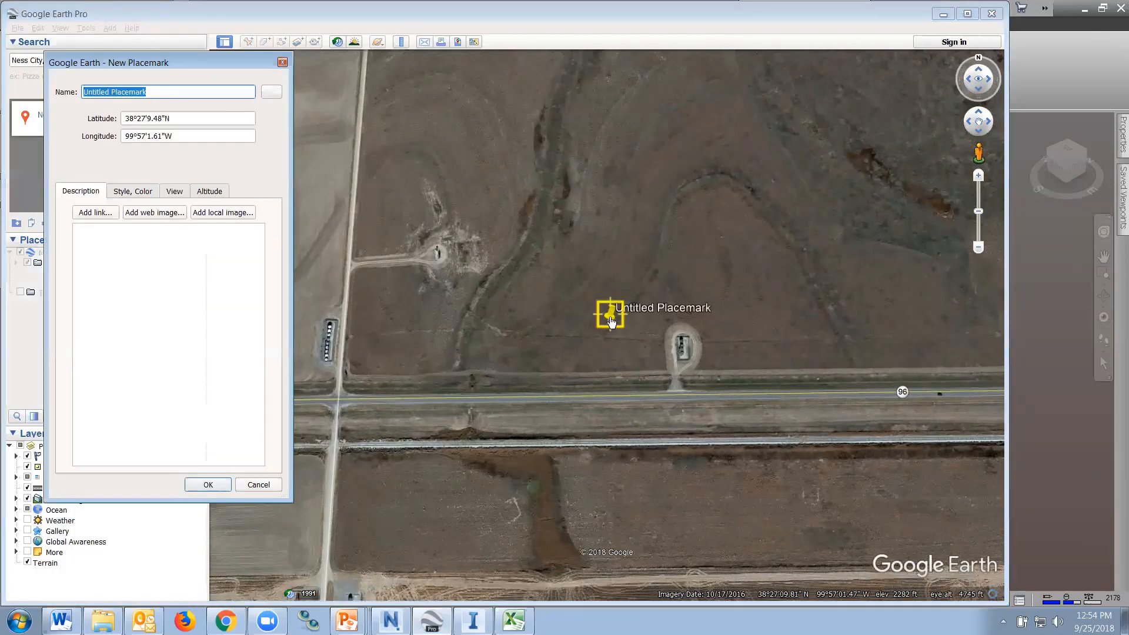
pyautogui.moveTo(606, 315); pyautogui.dragTo(454, 318)
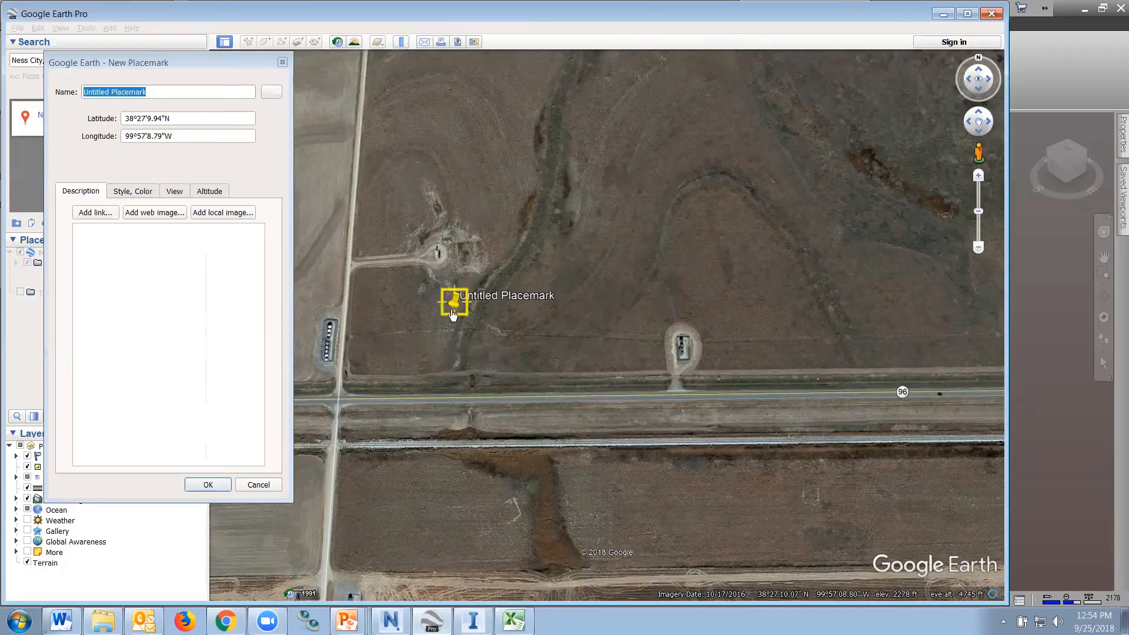
# Step: Highlight the new placemark's latitude and longitude, name it "Potential Site" and accept the placemark
pyautogui.click(165, 119)
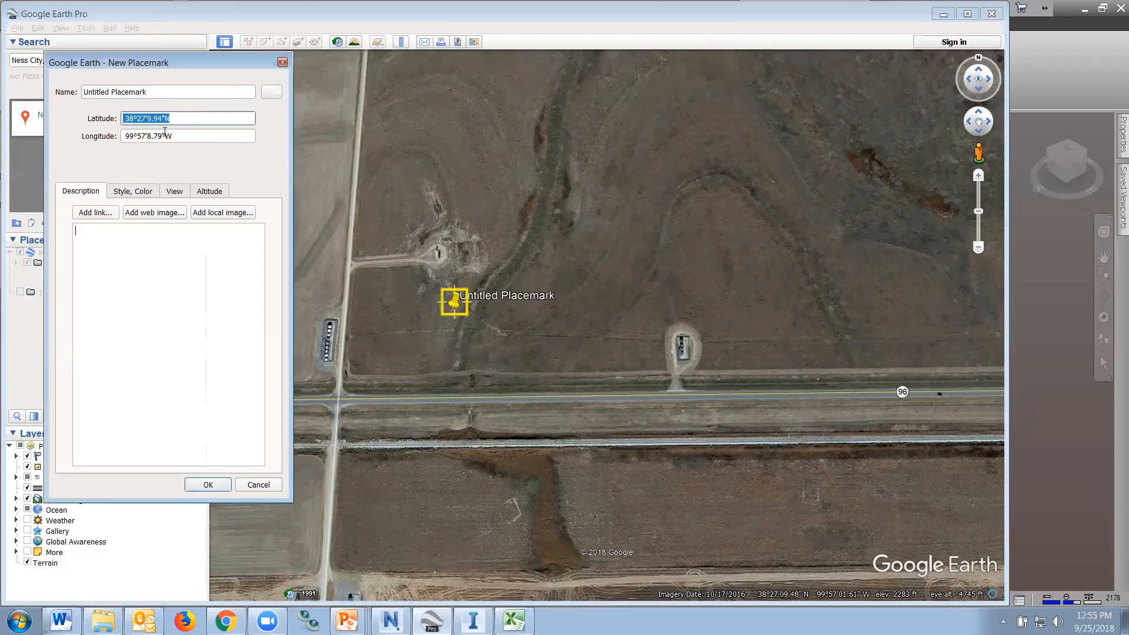
pyautogui.click(180, 137)
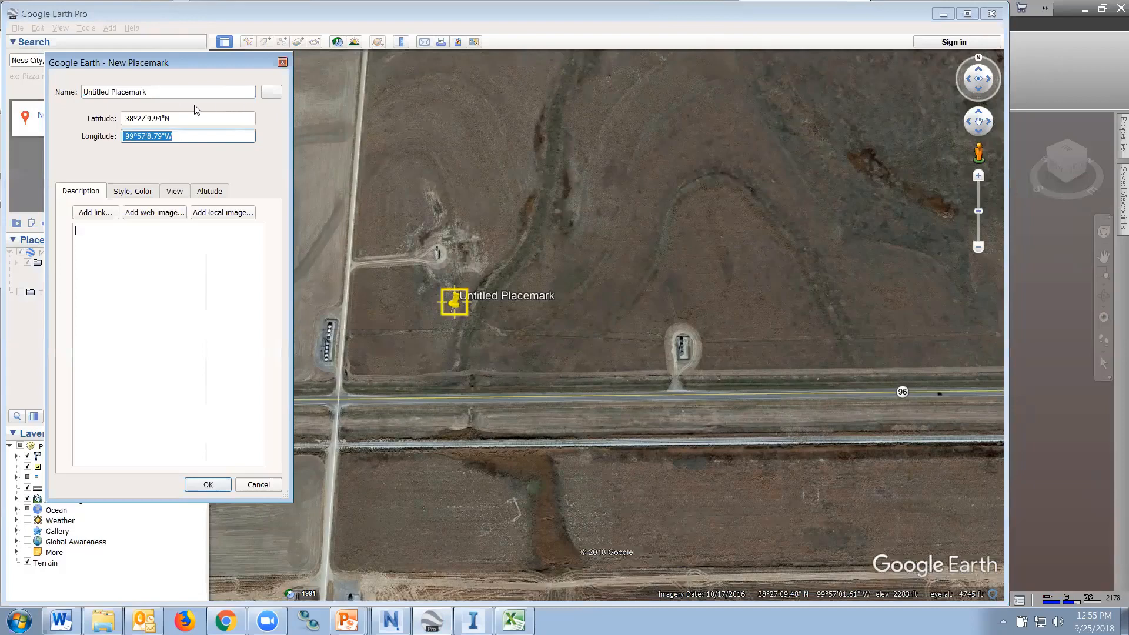
pyautogui.moveTo(158, 93); pyautogui.dragTo(18, 103)
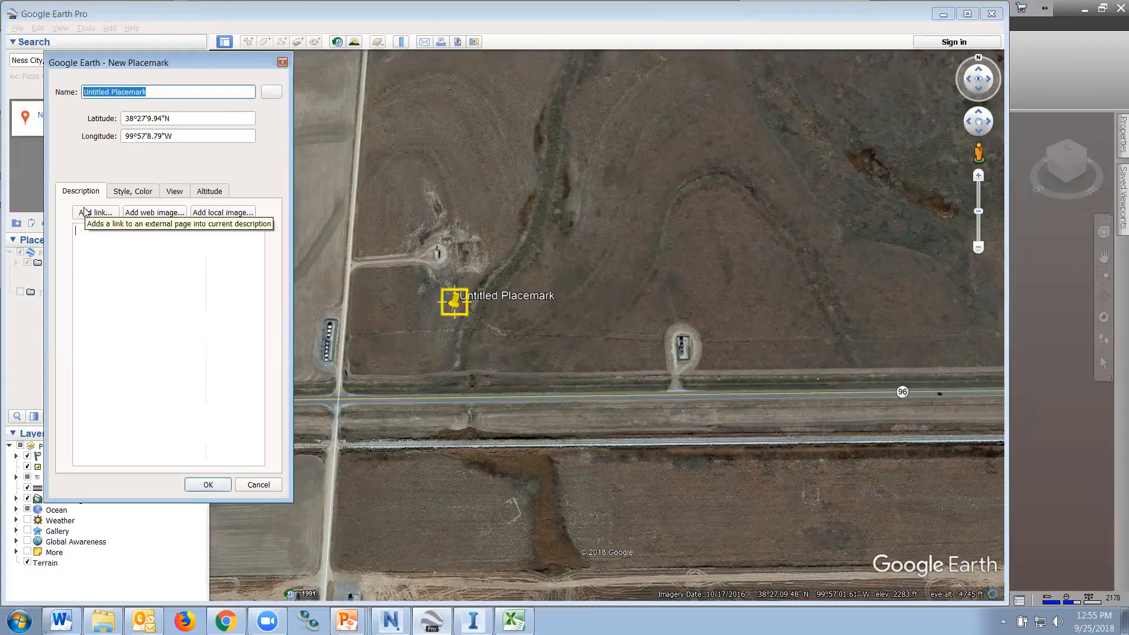
pyautogui.write('pad')
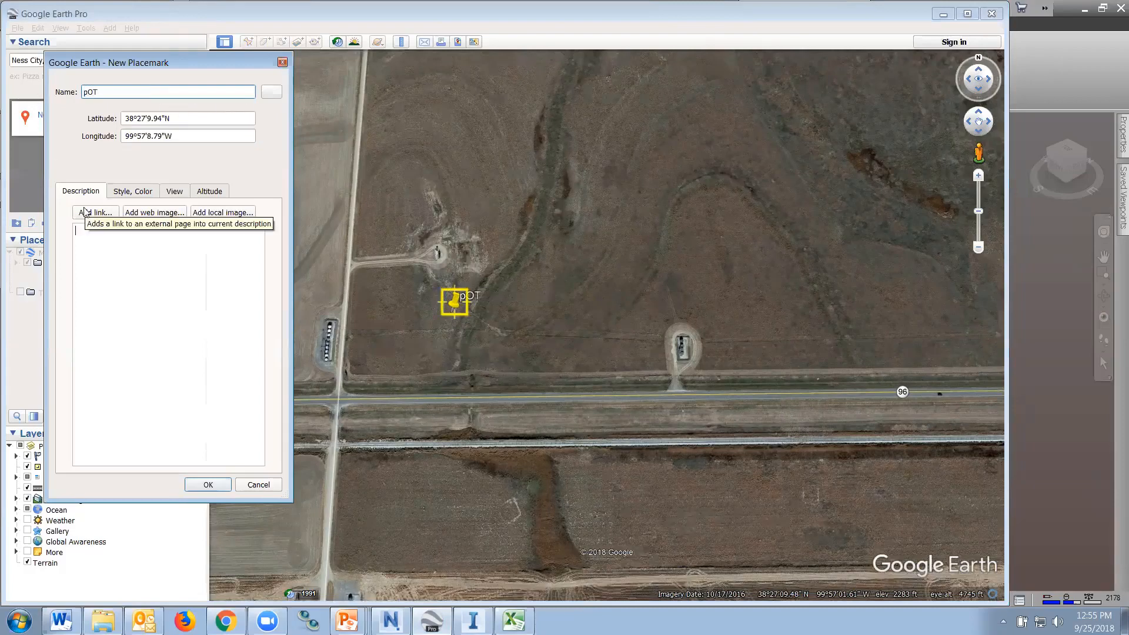
pyautogui.press('BackSpace')
pyautogui.press('BackSpace')
pyautogui.press('BackSpace')
pyautogui.write('Potential Site')
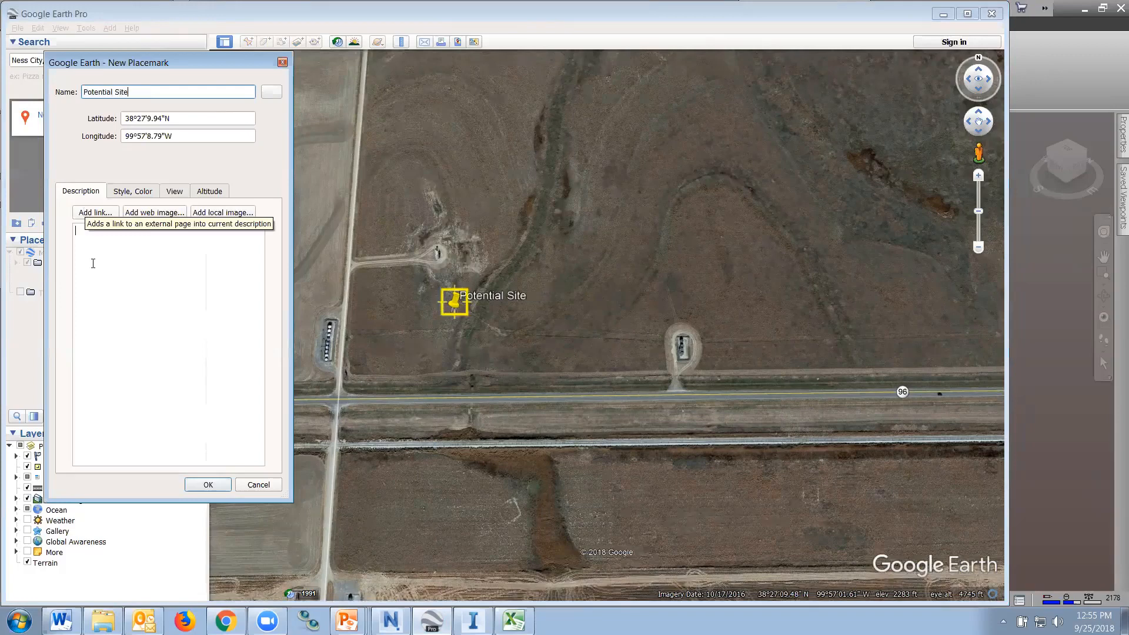
pyautogui.click(209, 486)
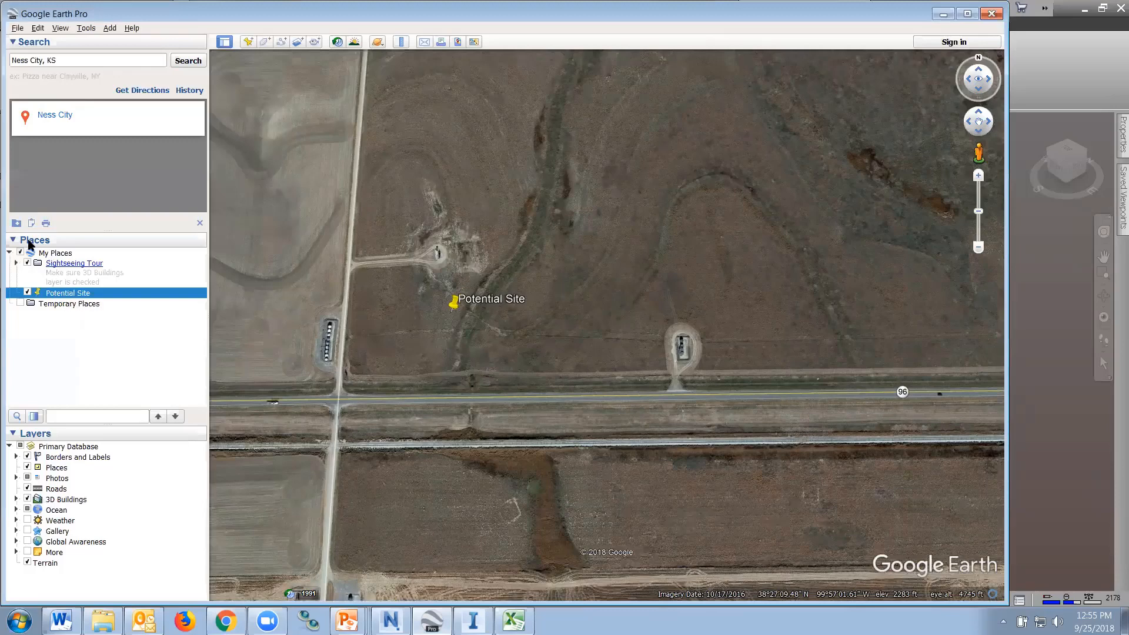
# Step: Save the Potential Site placemark as Potential Site.kmz in the SPED-Navisworks folder, replacing the existing file
pyautogui.rightClick(65, 297)
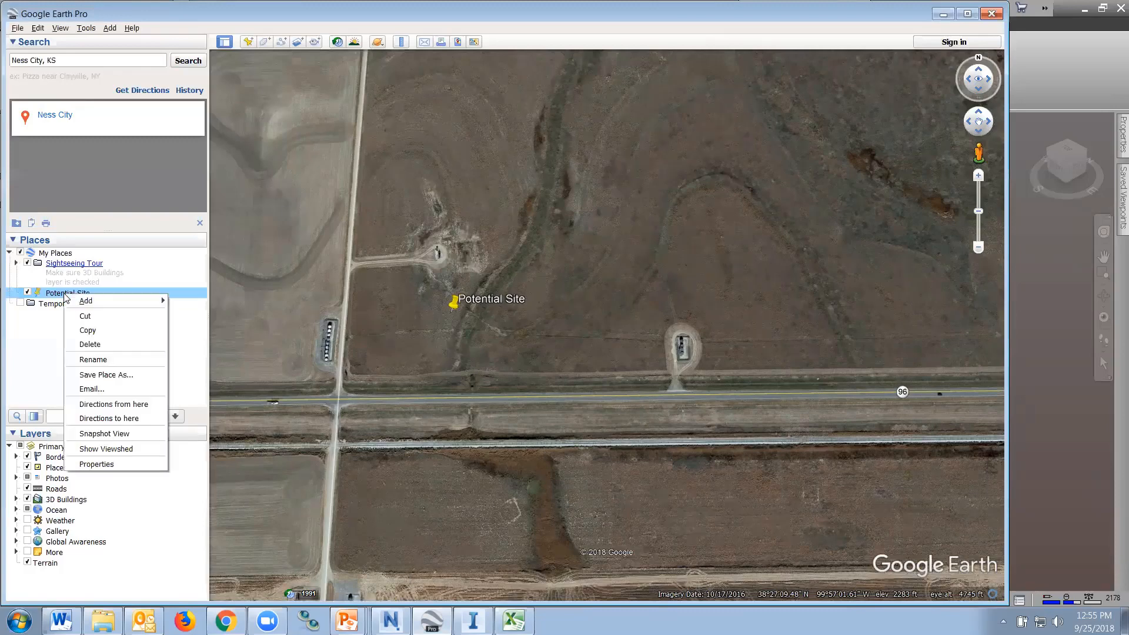
pyautogui.click(114, 375)
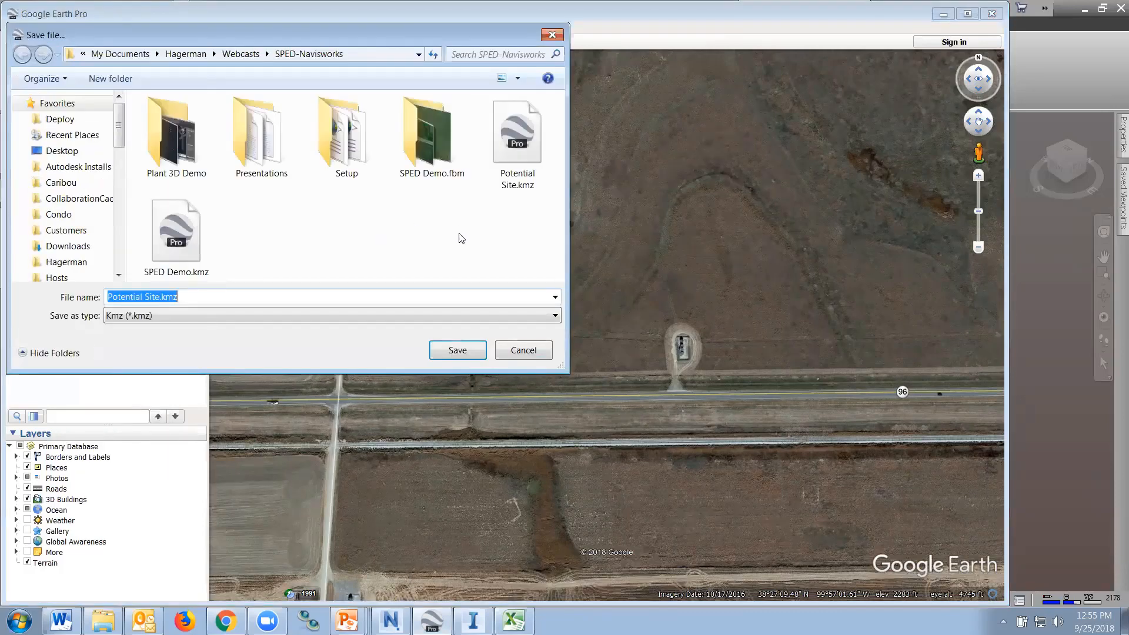
pyautogui.click(517, 147)
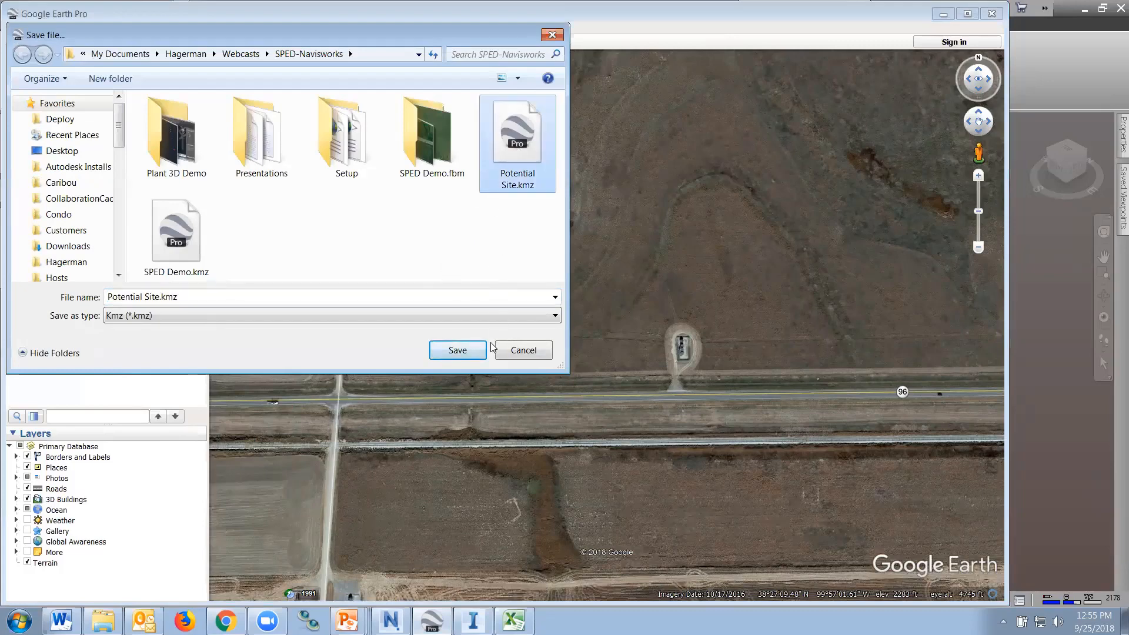
pyautogui.click(460, 351)
pyautogui.click(609, 312)
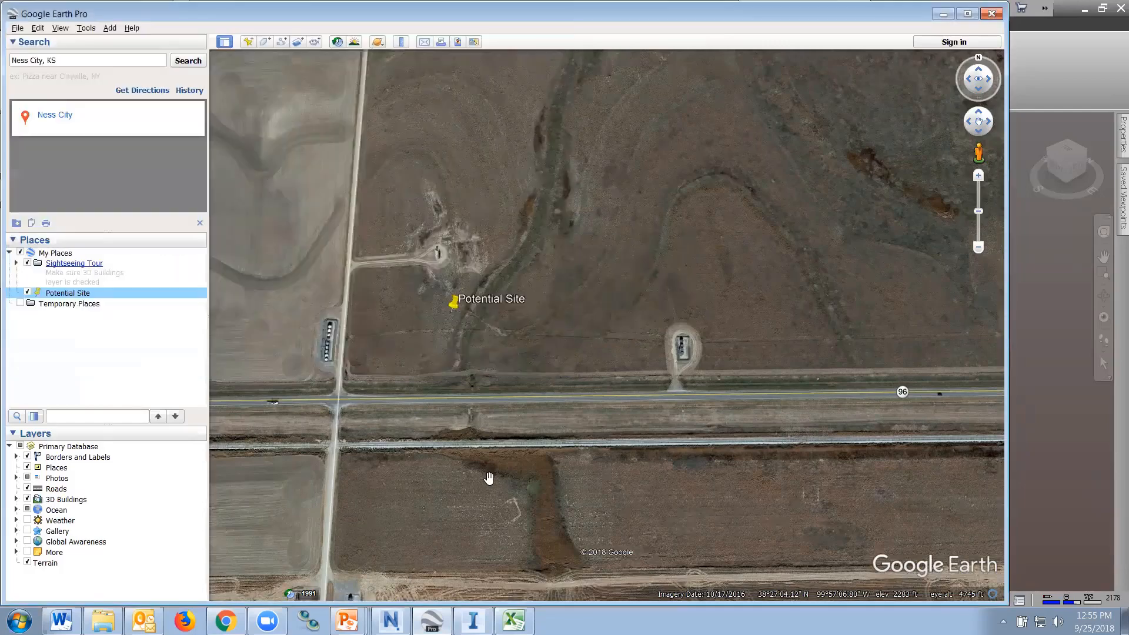
# Step: Switch to Navisworks and import the KML export's Google Earth origin coordinates from Potential Site.kmz
pyautogui.click(390, 621)
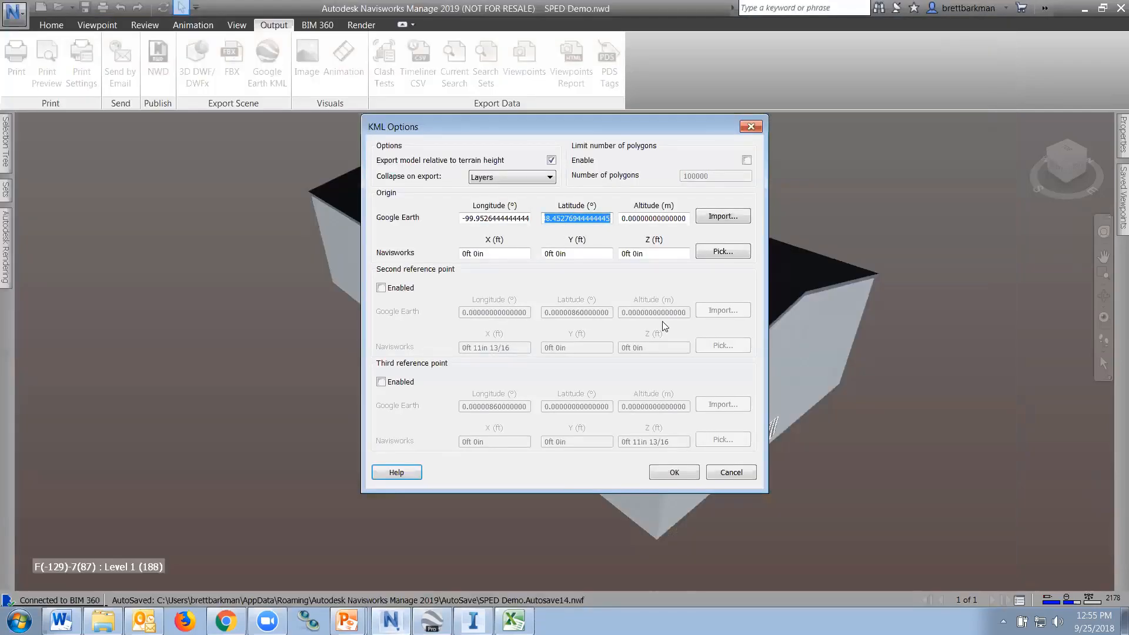
pyautogui.click(723, 217)
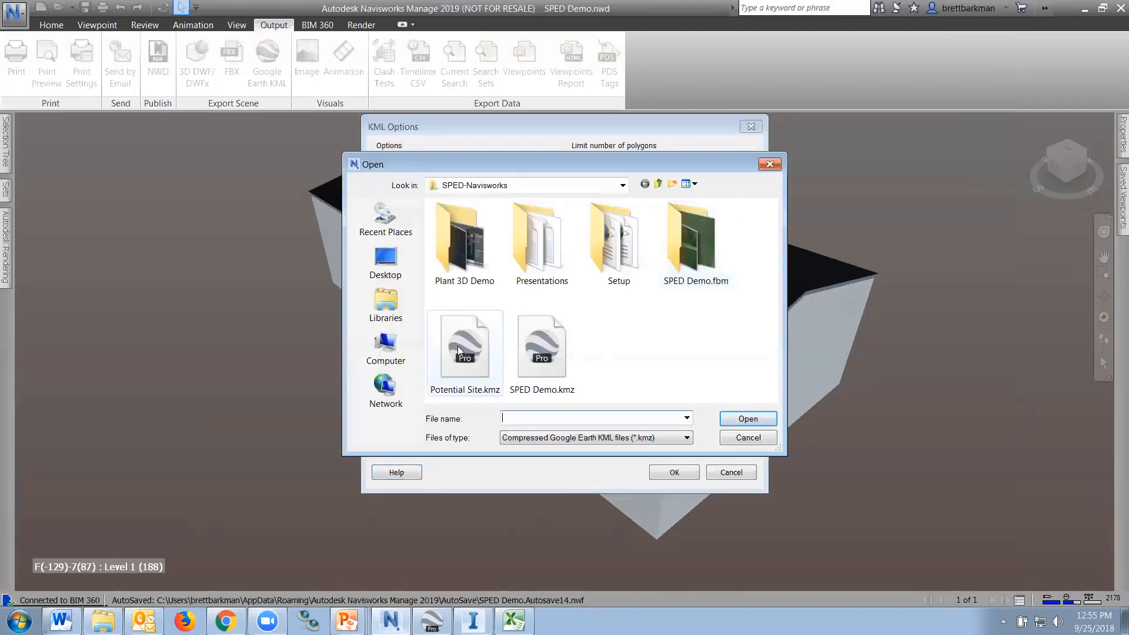
pyautogui.click(457, 346)
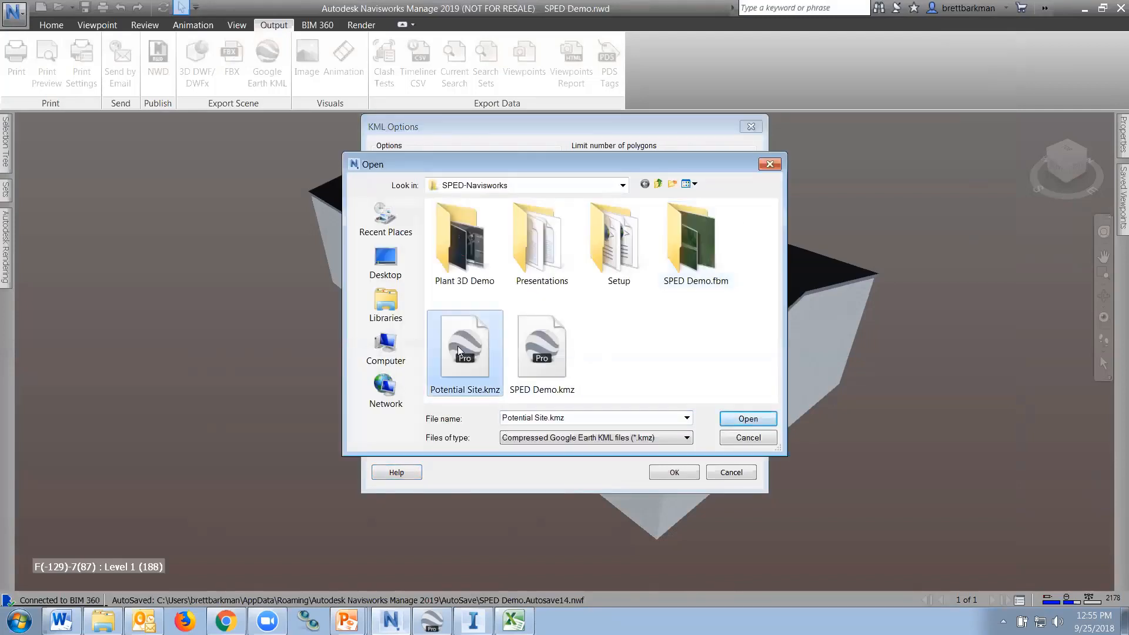
pyautogui.click(759, 416)
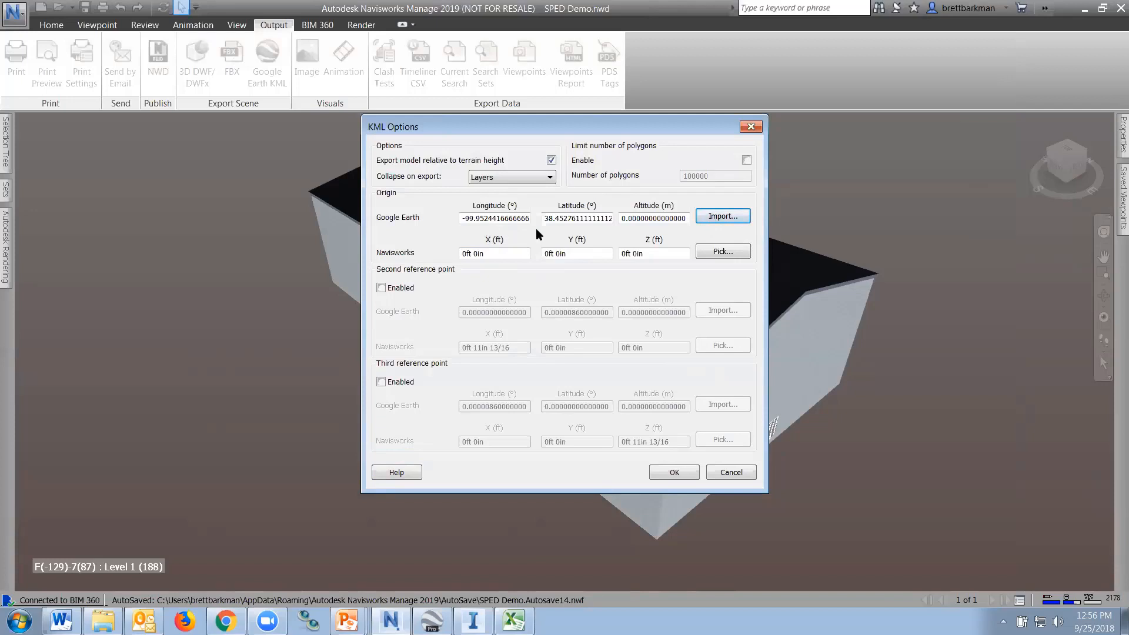
# Step: Accept the KML options and export the model as SPED Demo.kmz, overwriting the existing file and dismissing the viewpoint warning
pyautogui.click(674, 473)
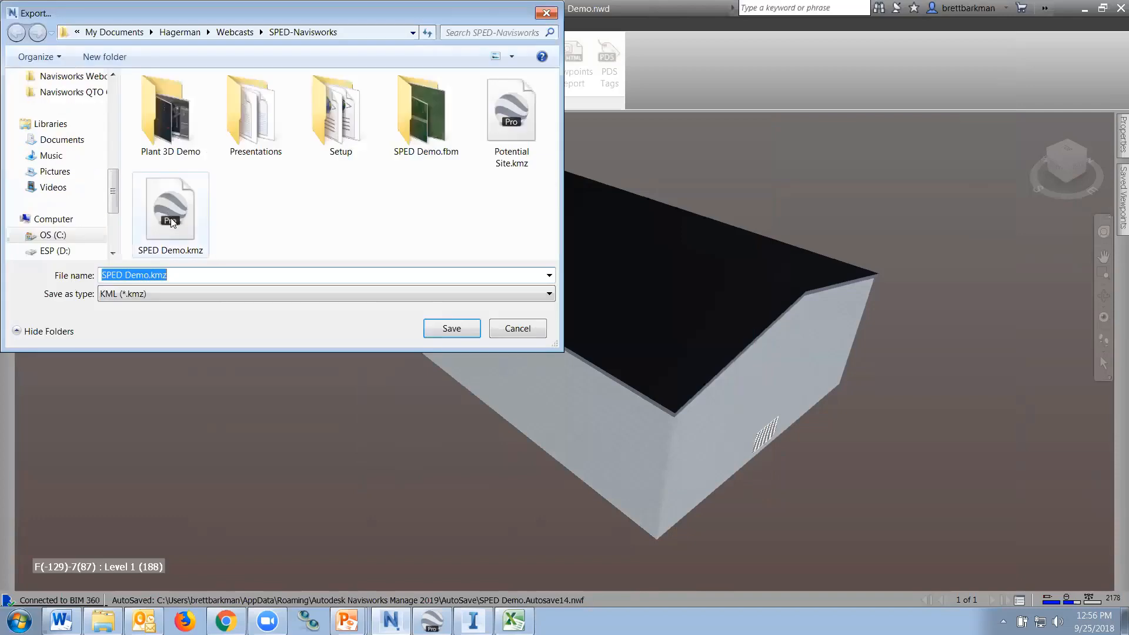
pyautogui.click(183, 233)
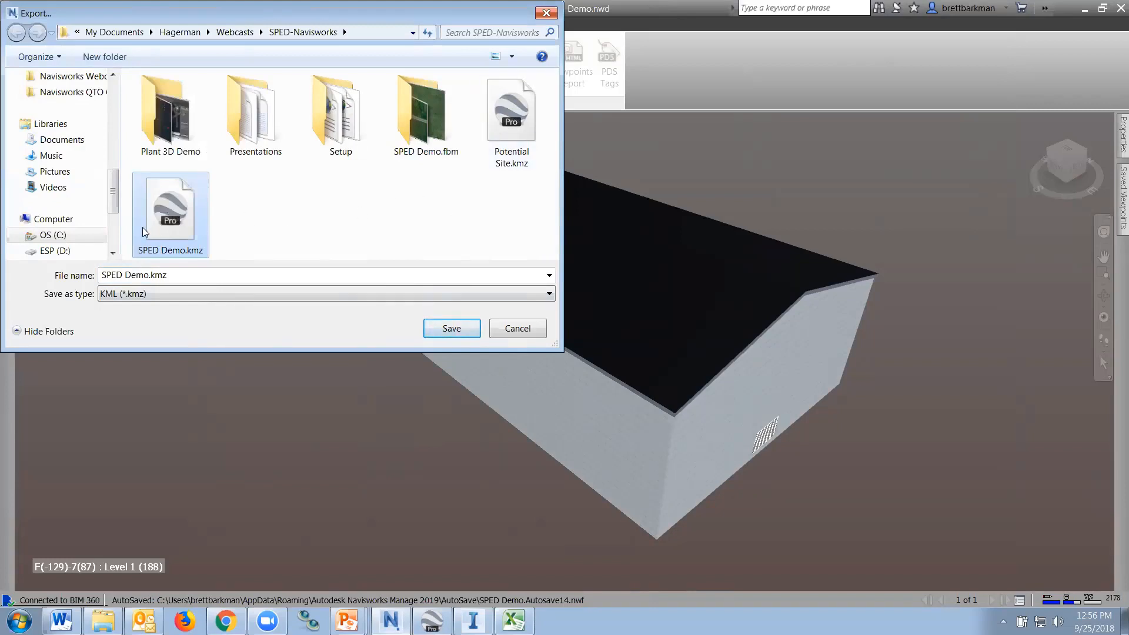
pyautogui.click(451, 328)
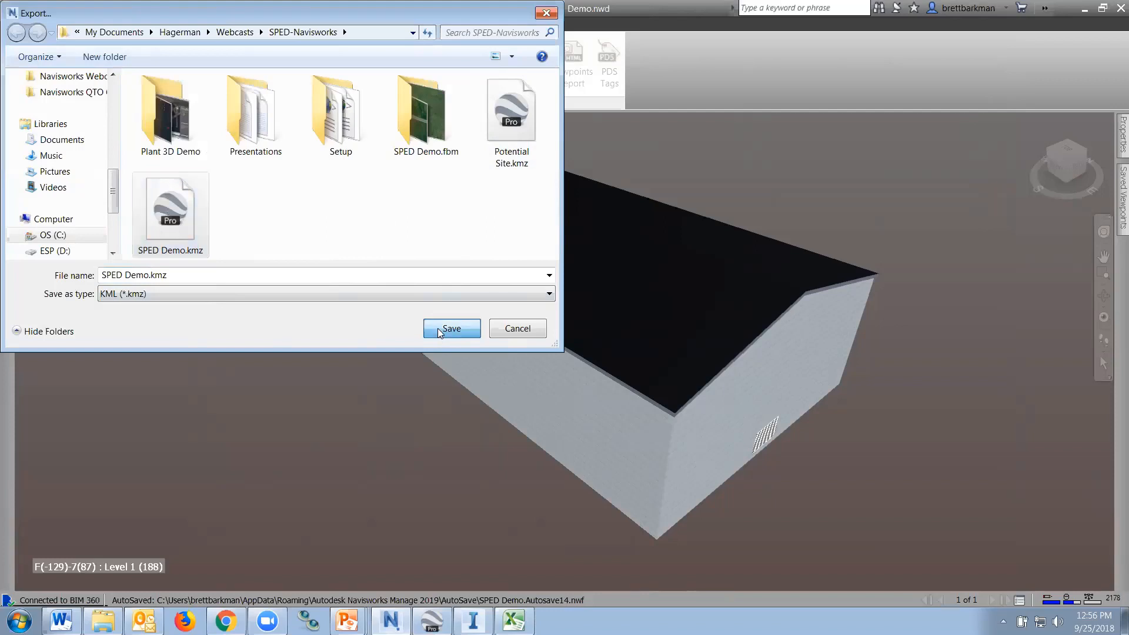
pyautogui.click(610, 311)
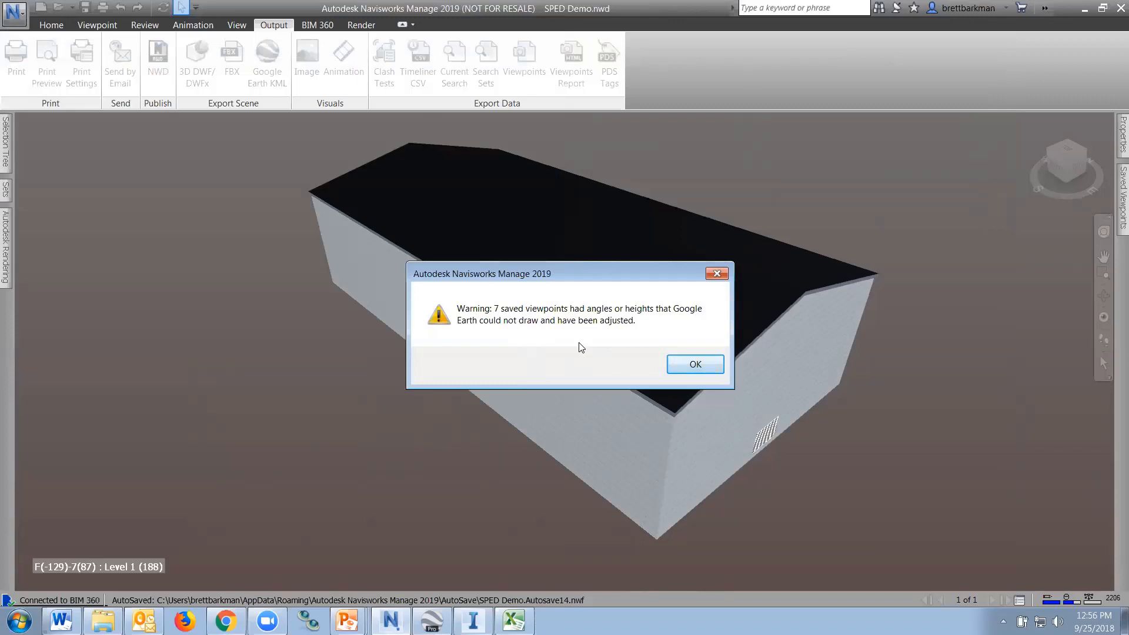
pyautogui.click(684, 365)
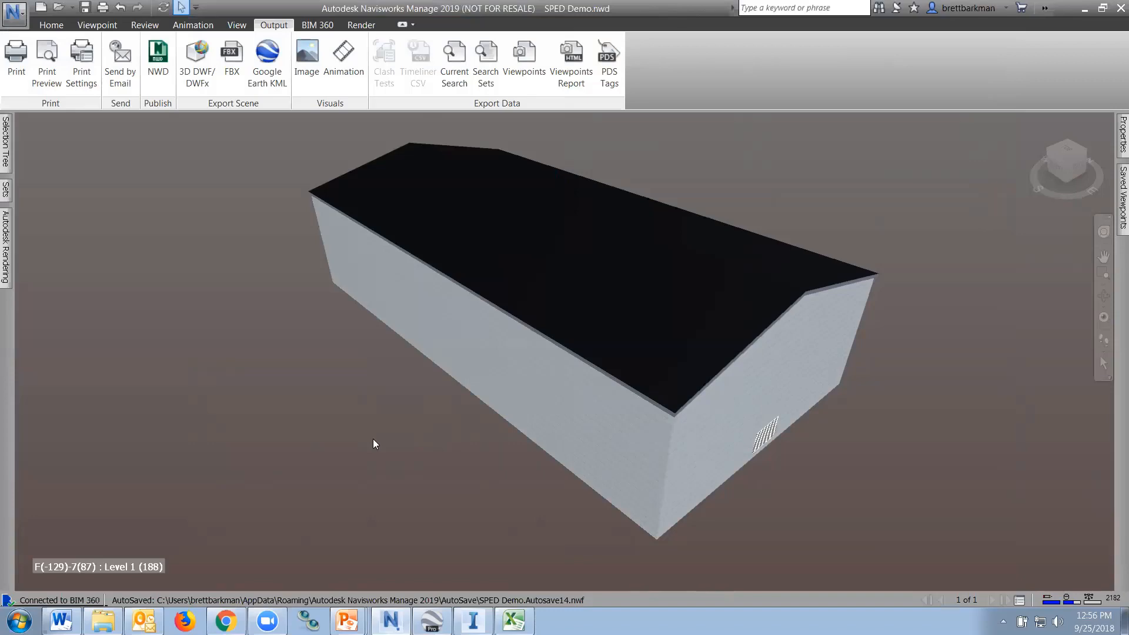
# Step: Switch to Google Earth Pro and open the exported SPED Demo.kmz file from the SPED-Navisworks folder
pyautogui.click(432, 621)
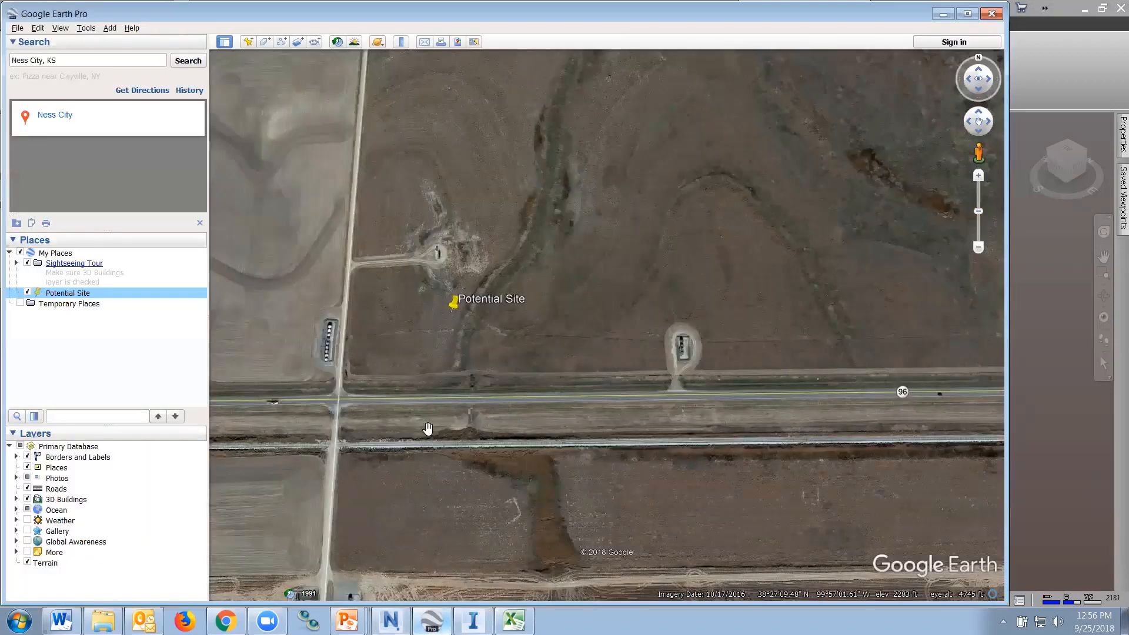
pyautogui.click(18, 28)
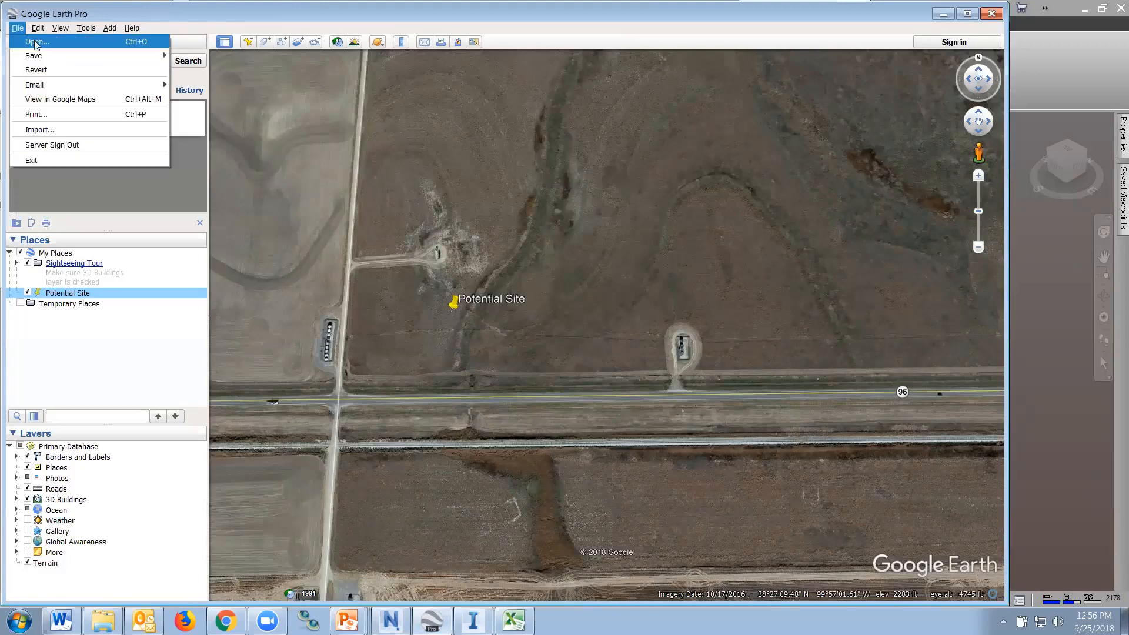
pyautogui.click(35, 42)
pyautogui.click(348, 231)
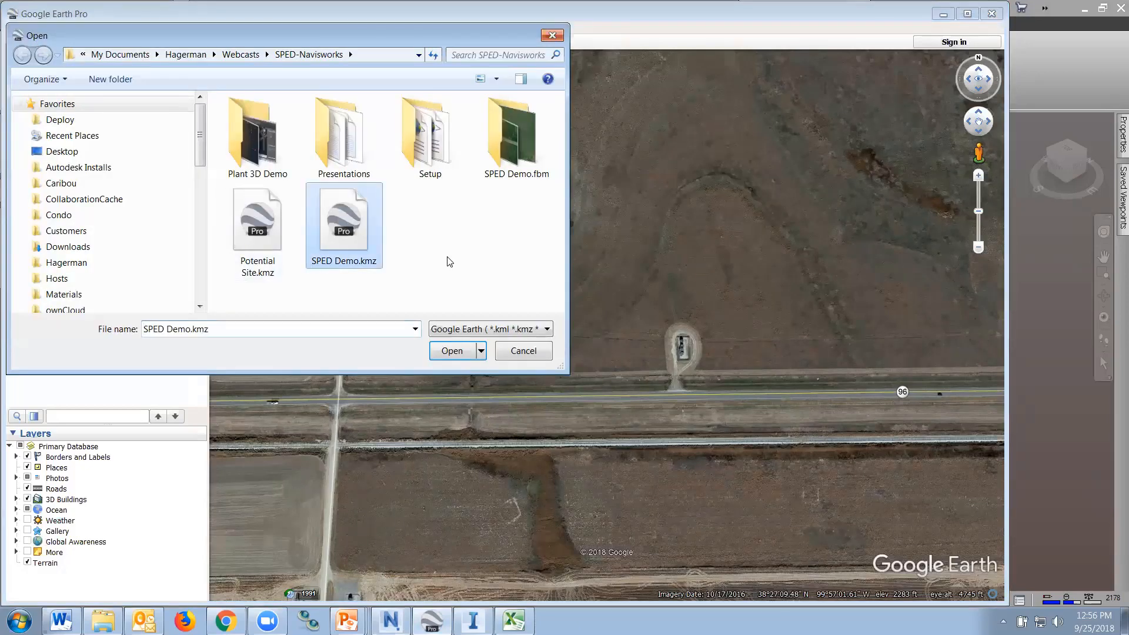
pyautogui.click(450, 352)
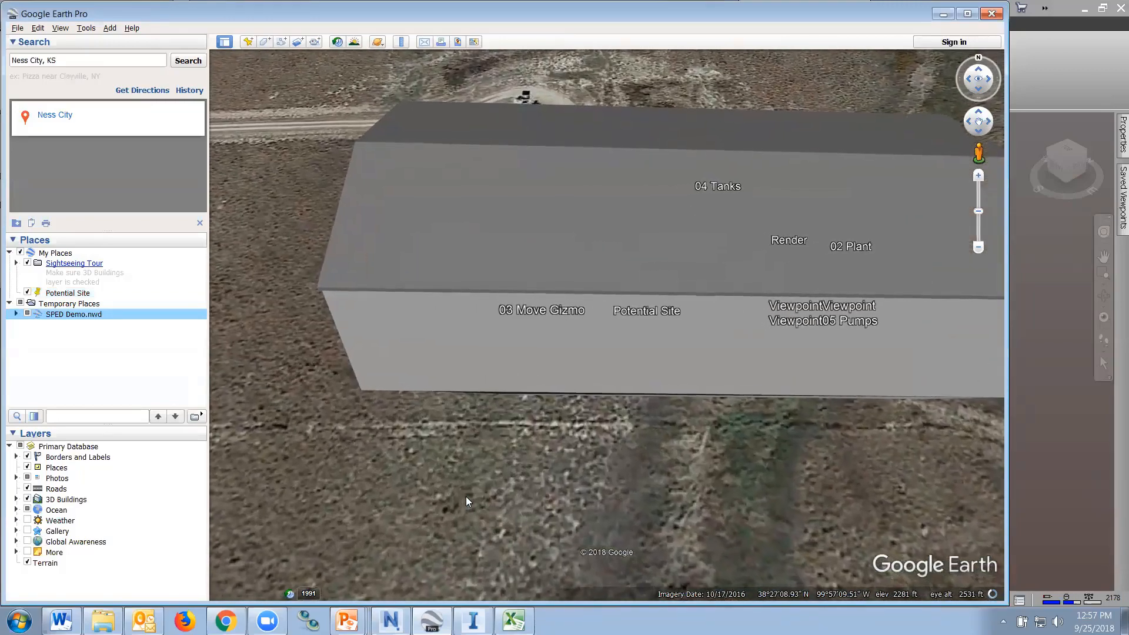
# Step: Examine the placed building and its surroundings from several angles, and fly to the 01 Birdseye saved viewpoint
pyautogui.scroll(-3, 539, 335)
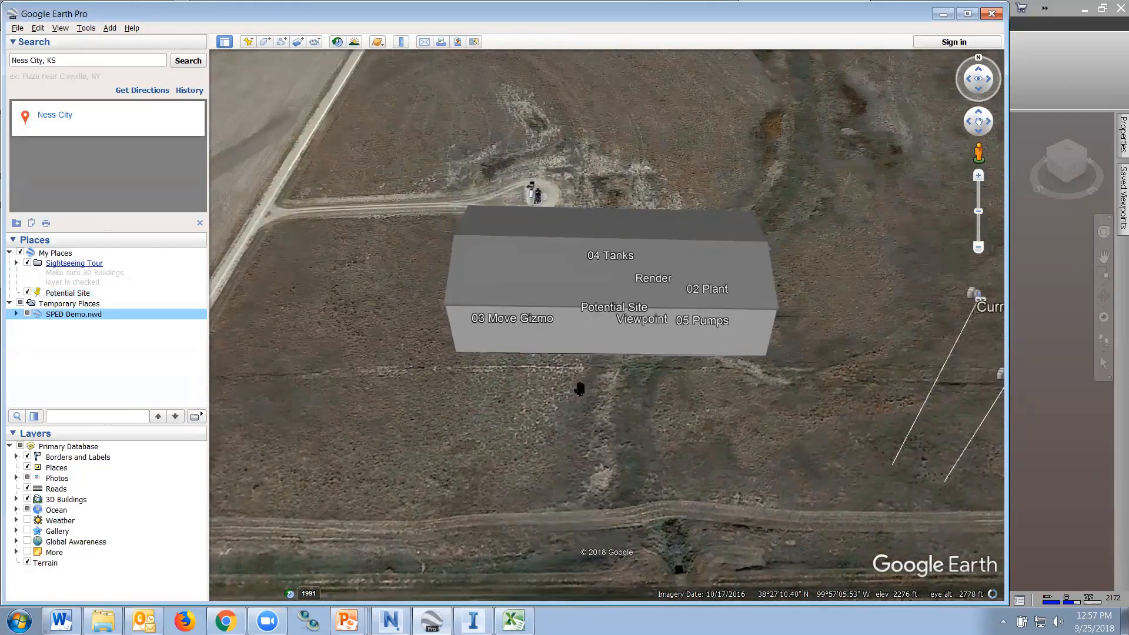
pyautogui.moveTo(580, 388); pyautogui.dragTo(537, 393)
pyautogui.moveTo(537, 394); pyautogui.dragTo(690, 421, button='middle')
pyautogui.scroll(1, 690, 420)
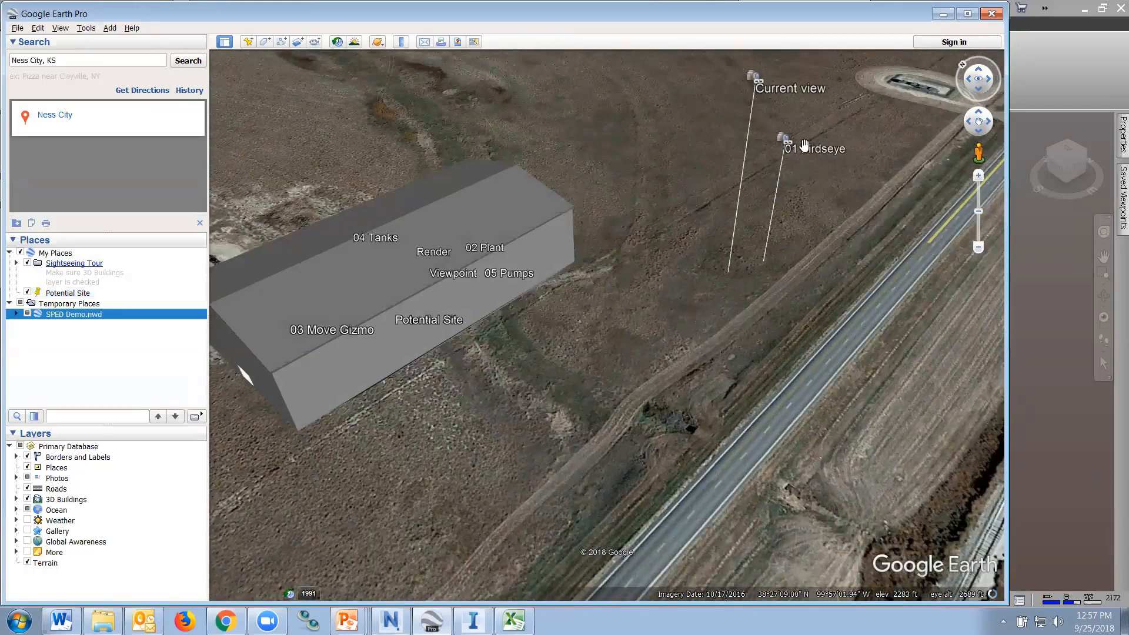
pyautogui.doubleClick(785, 138)
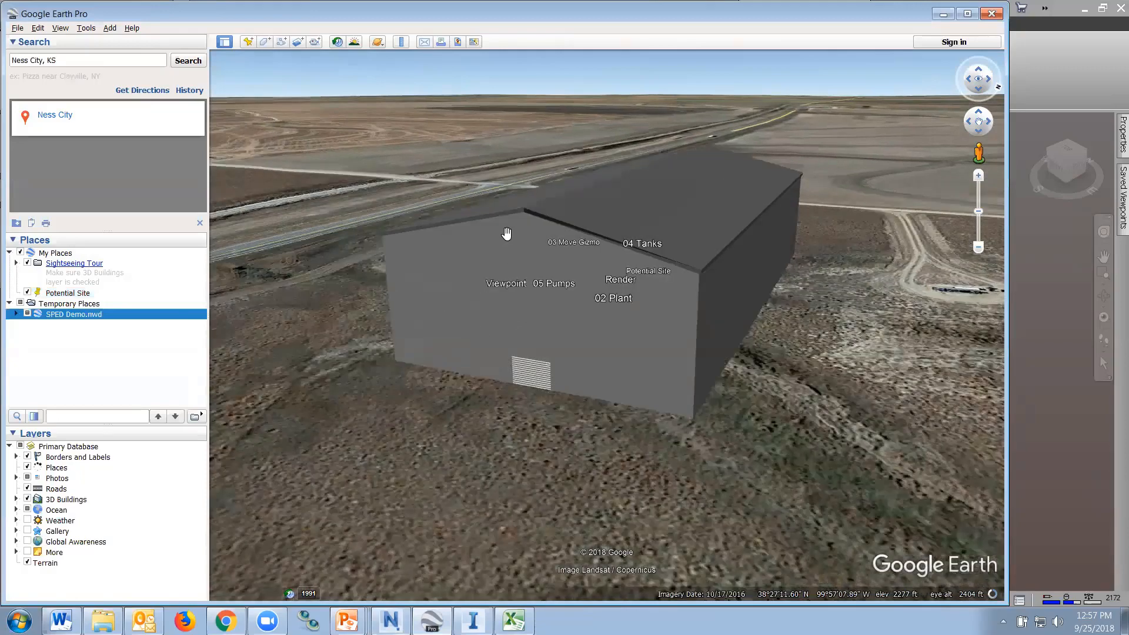
# Step: Hide the Views folder of SPED Demo.nwd and the Potential Site placemark so only the building model remains displayed
pyautogui.moveTo(517, 417); pyautogui.dragTo(334, 200, button='right')
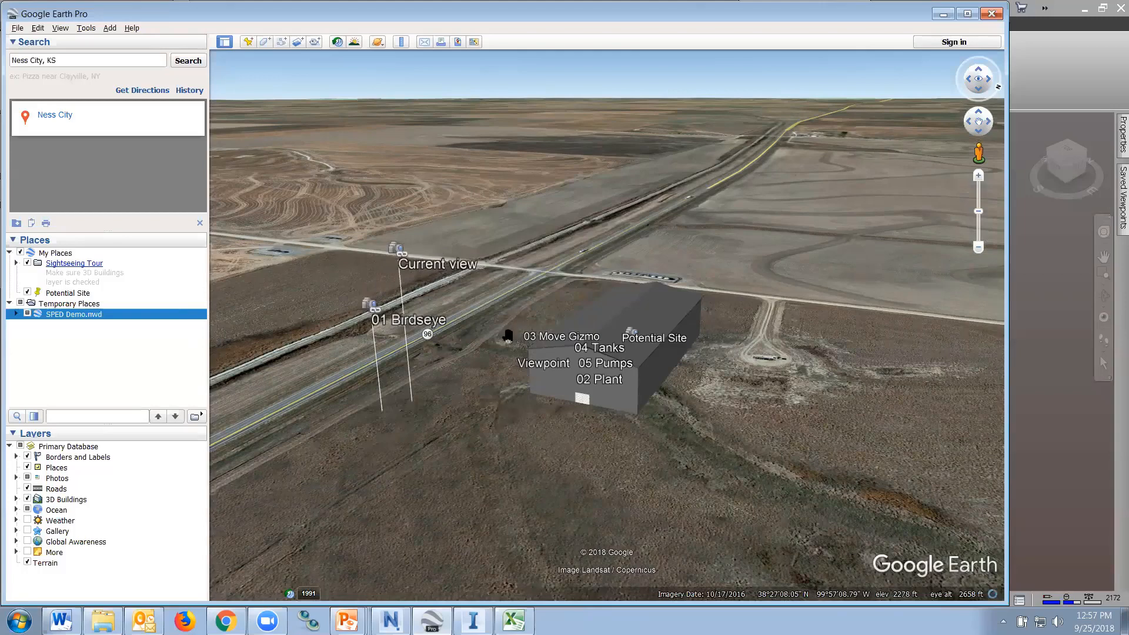
pyautogui.click(16, 314)
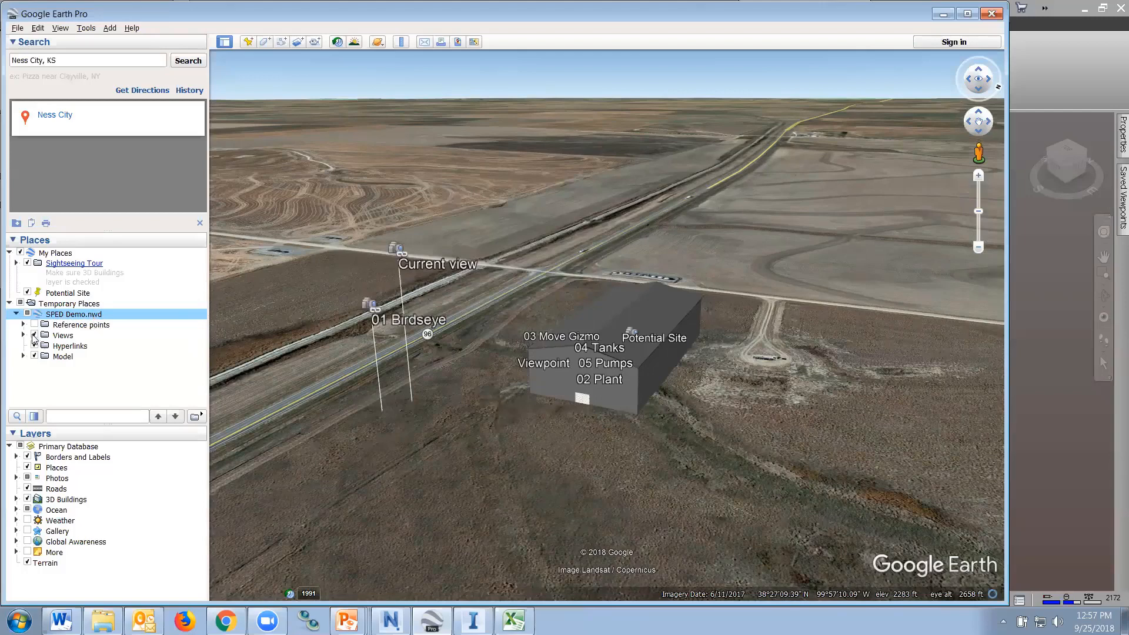
pyautogui.click(35, 337)
pyautogui.click(34, 336)
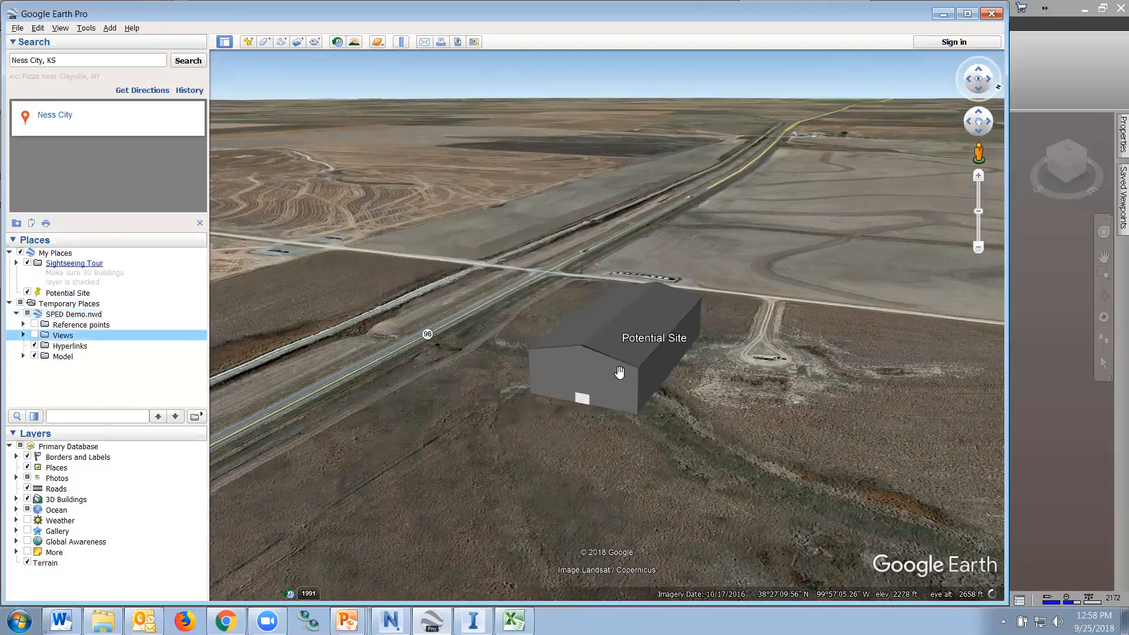
pyautogui.click(27, 293)
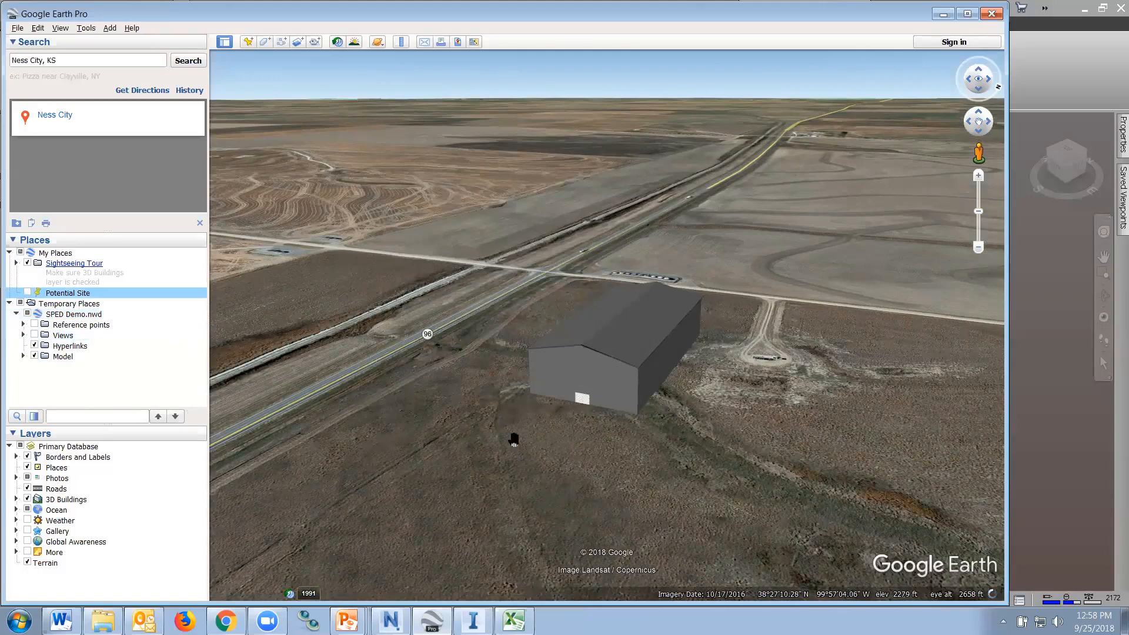
# Step: Examine the uncluttered building on its site from several directions, including its relation to Highway 96 and the surrounding fields
pyautogui.scroll(-1, 582, 443)
pyautogui.moveTo(470, 443); pyautogui.dragTo(539, 391, button='middle')
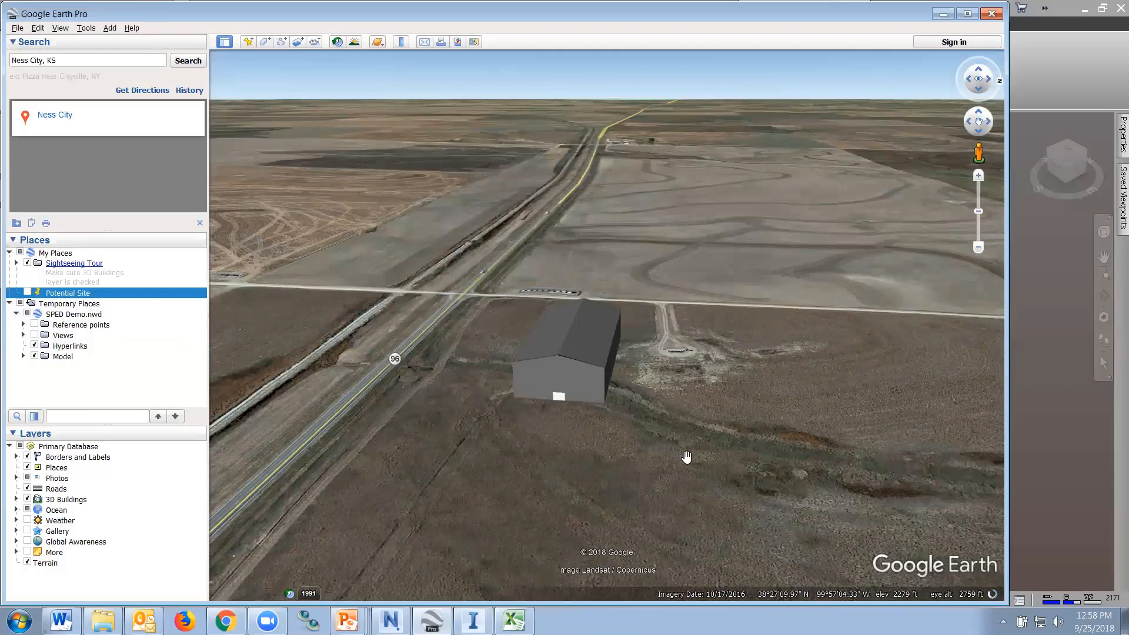
pyautogui.scroll(-1, 622, 378)
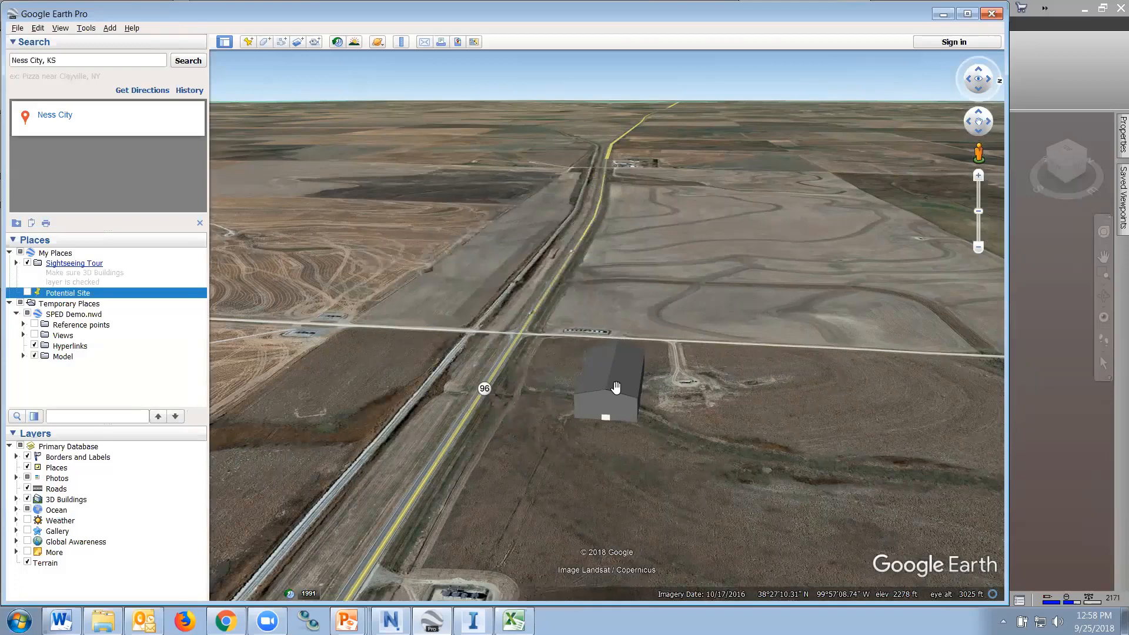
pyautogui.moveTo(561, 471)
pyautogui.mouseDown(button='middle')
pyautogui.moveTo(716, 510)
pyautogui.moveTo(515, 398)
pyautogui.mouseUp(button='middle')
pyautogui.scroll(-1, 520, 407)
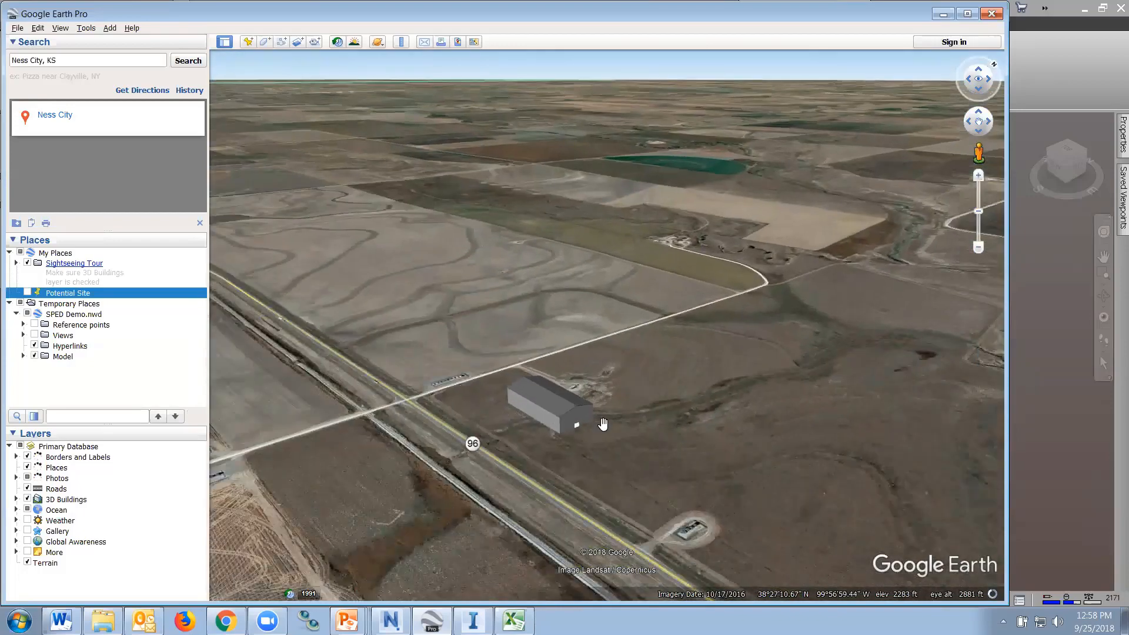
pyautogui.scroll(2, 591, 425)
pyautogui.scroll(2, 547, 478)
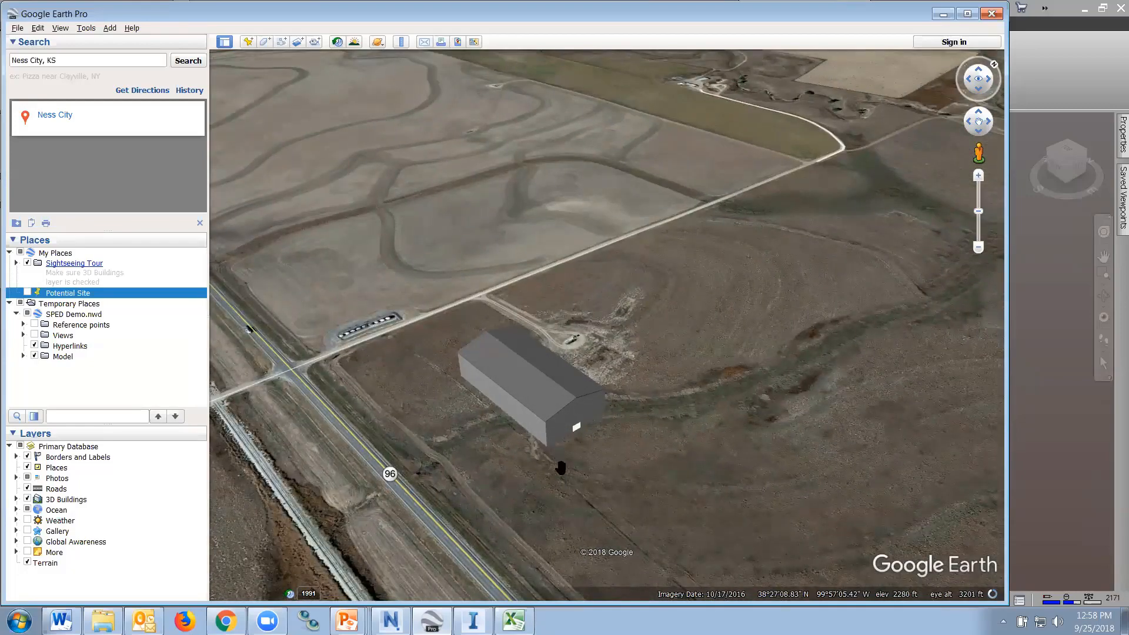
pyautogui.moveTo(561, 467); pyautogui.dragTo(568, 368)
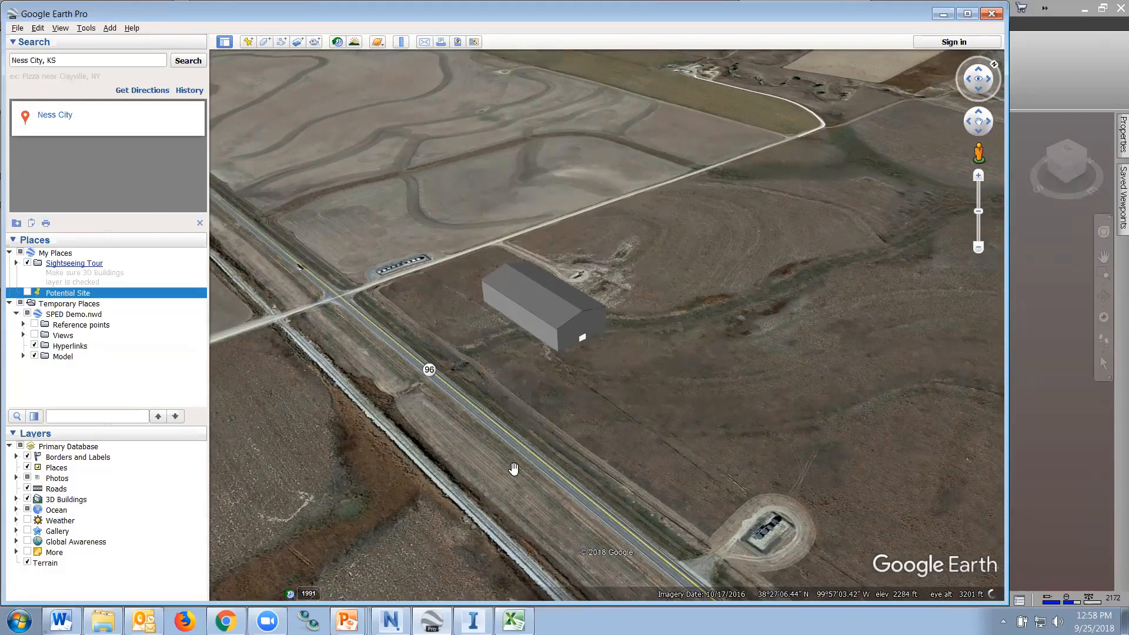
pyautogui.scroll(-2, 514, 469)
pyautogui.moveTo(591, 331); pyautogui.dragTo(585, 401, button='middle')
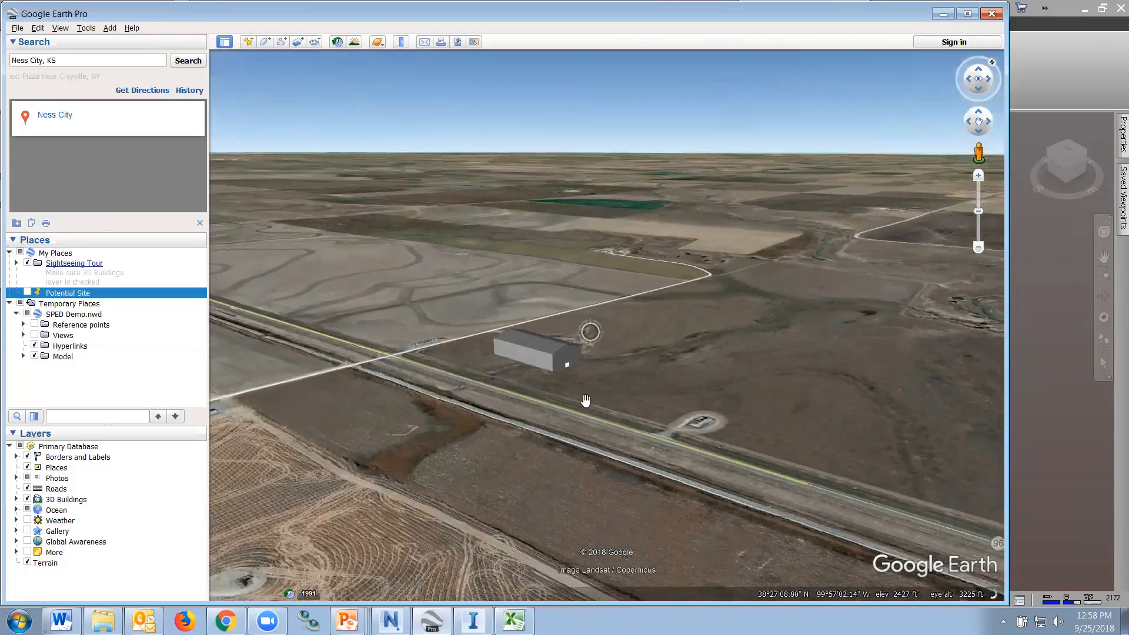
pyautogui.moveTo(550, 421); pyautogui.dragTo(552, 417)
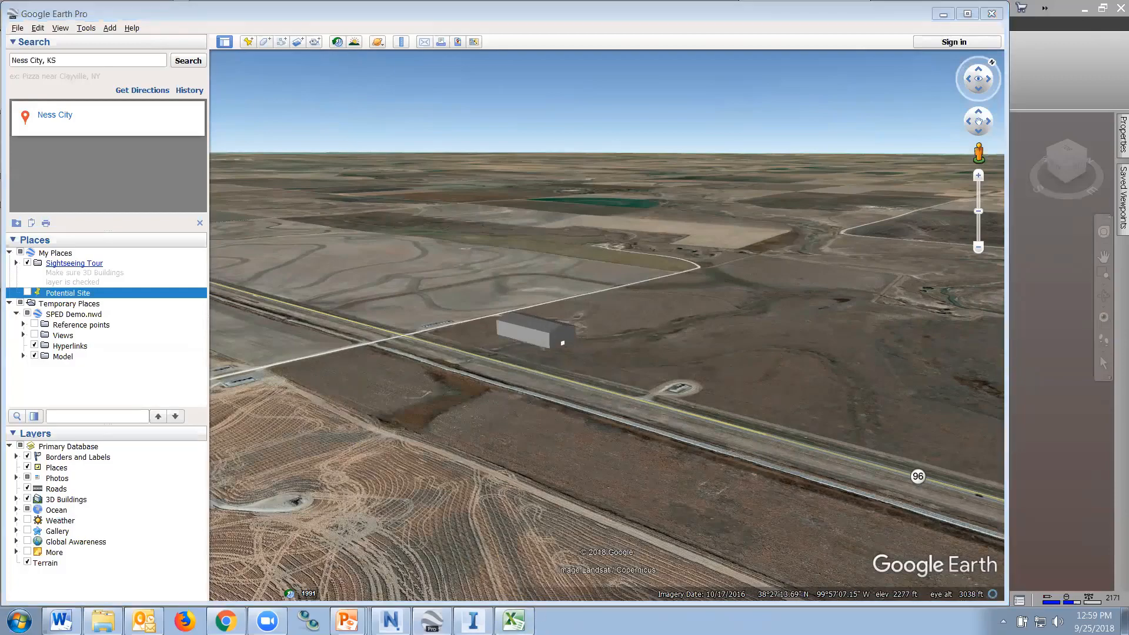
# Step: Switch to InfraWorks and examine the Charlotte NC (July 2018) model, from the full extent down to the large flat-roofed building and nearby streets
pyautogui.click(473, 620)
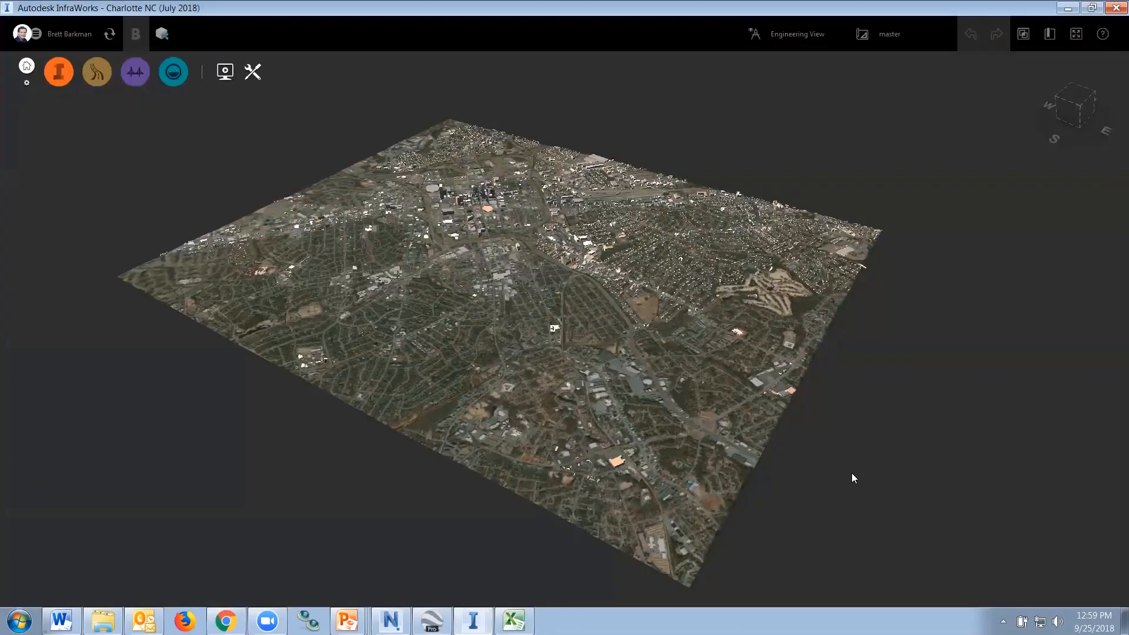
pyautogui.scroll(1, 623, 397)
pyautogui.scroll(2, 622, 396)
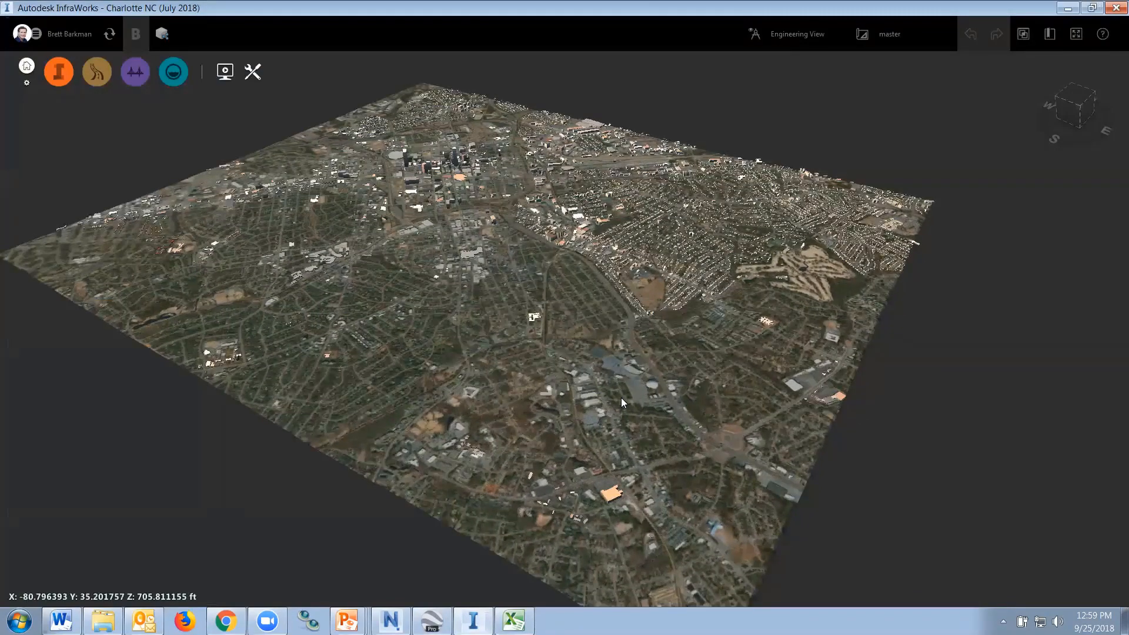
pyautogui.scroll(2, 462, 185)
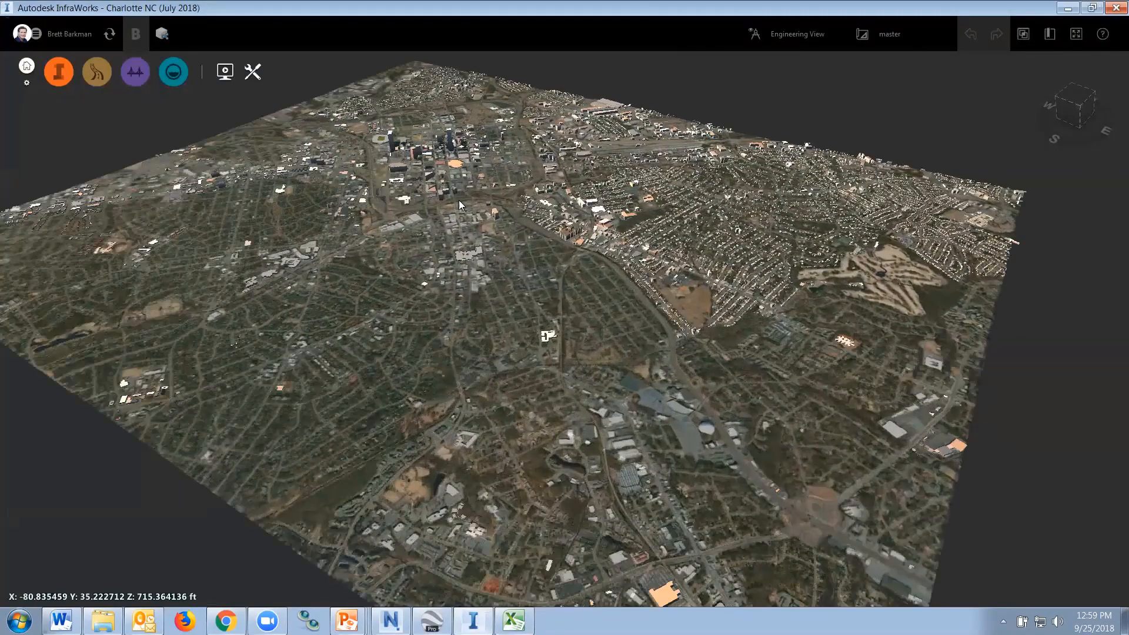
pyautogui.scroll(2, 519, 227)
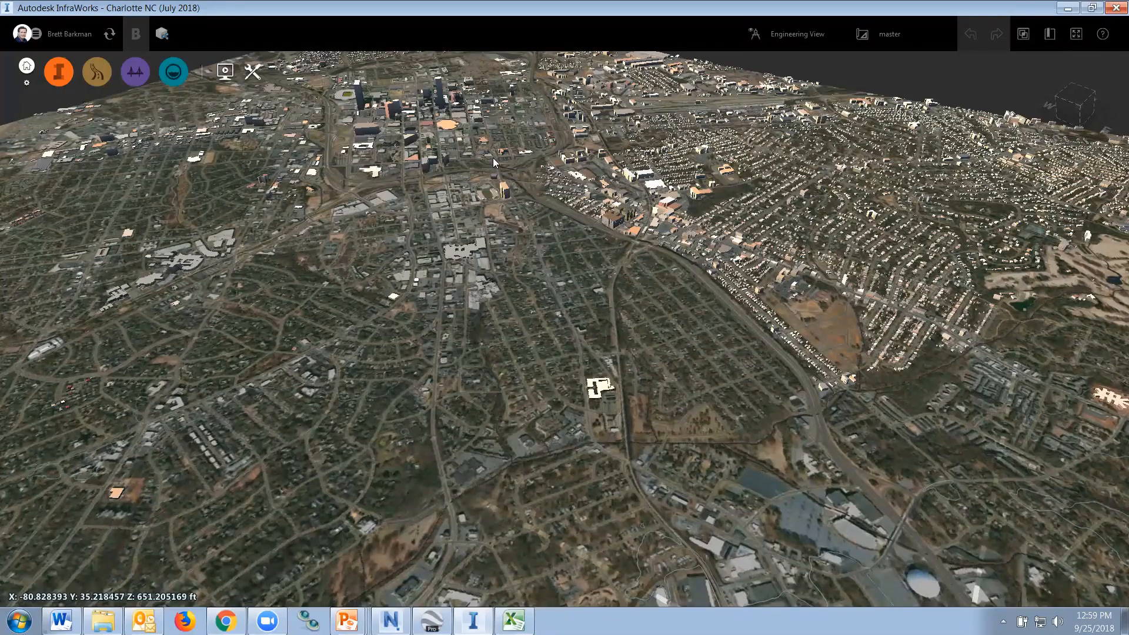
pyautogui.scroll(2, 532, 341)
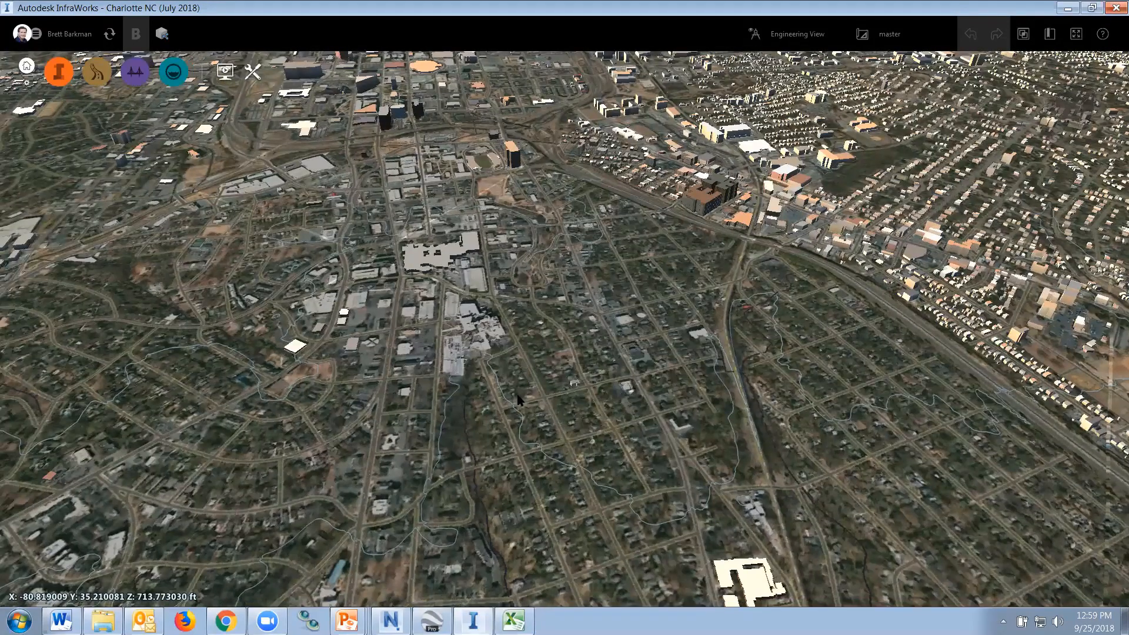
pyautogui.moveTo(539, 349); pyautogui.dragTo(535, 346)
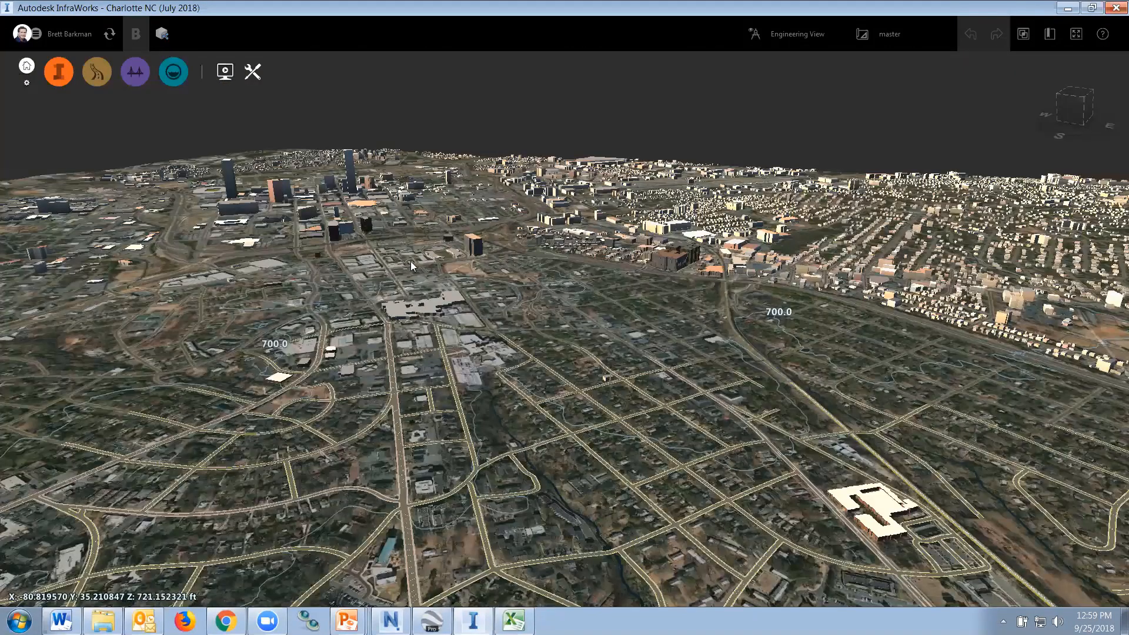
pyautogui.scroll(1, 412, 263)
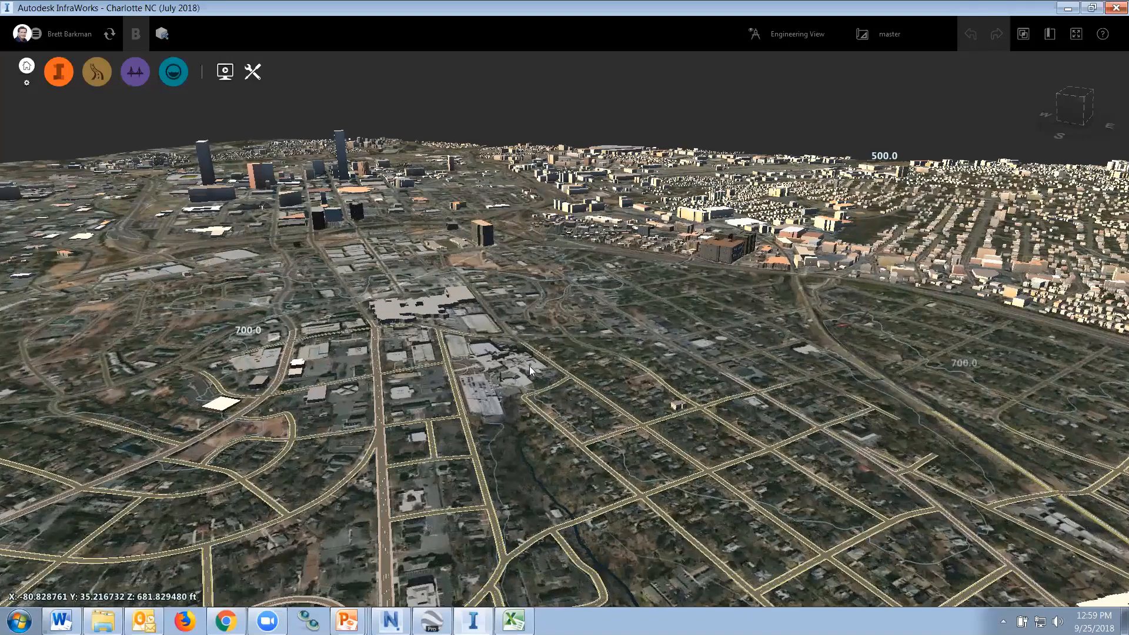
pyautogui.scroll(1, 406, 359)
pyautogui.scroll(1, 425, 414)
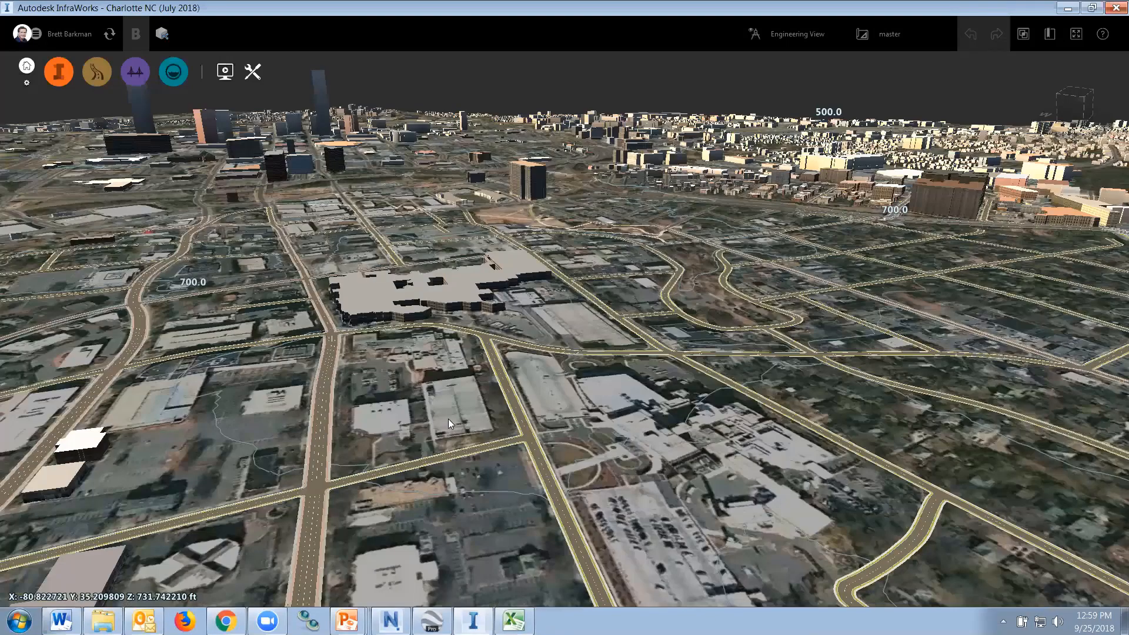
pyautogui.scroll(1, 587, 187)
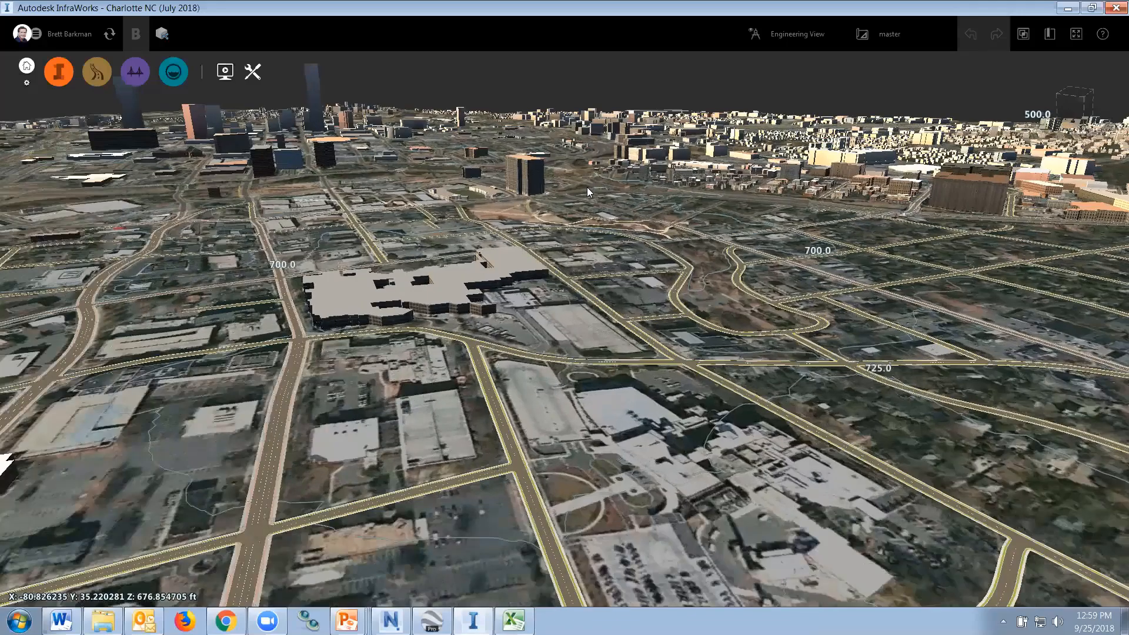
pyautogui.scroll(1, 545, 268)
pyautogui.moveTo(539, 304); pyautogui.dragTo(710, 238)
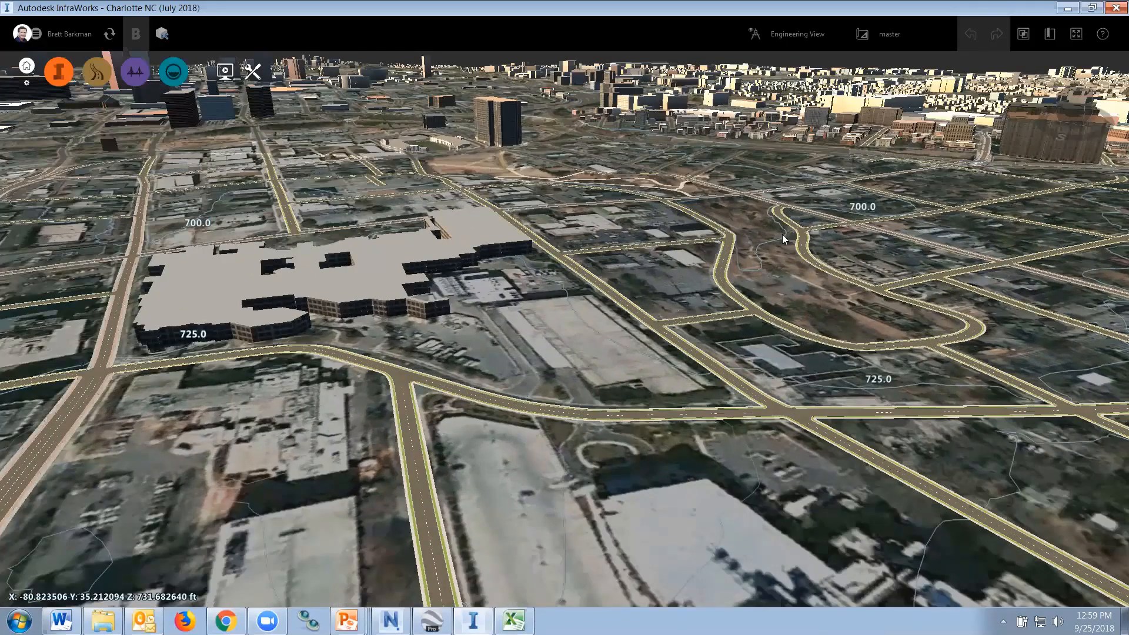
pyautogui.scroll(1, 520, 289)
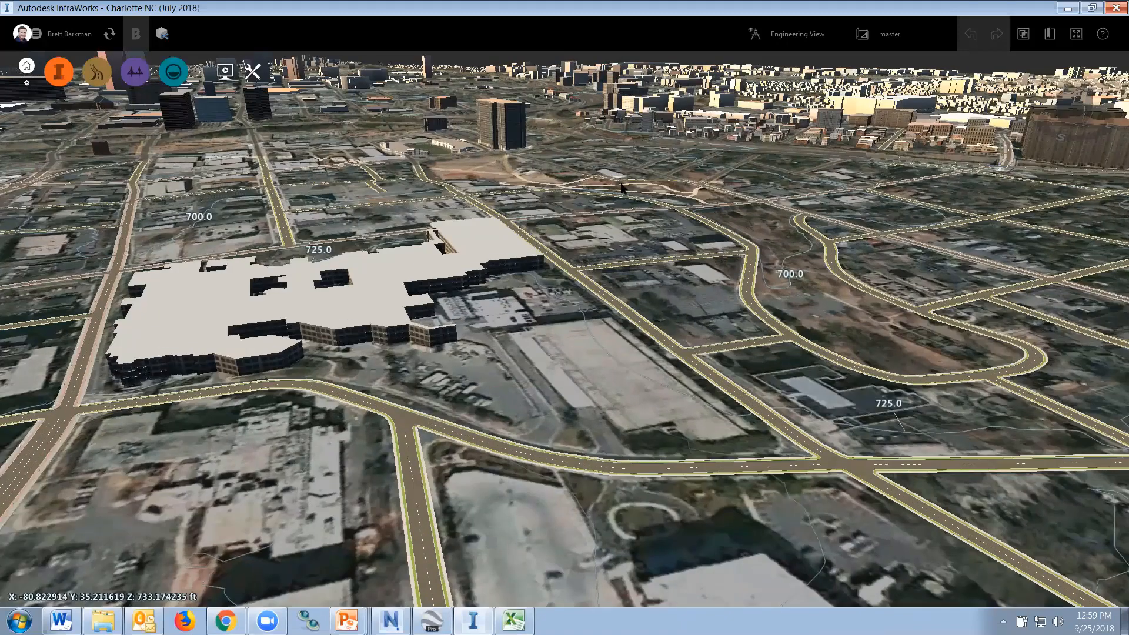
# Step: Examine the park paths, the motorway corridor and the residential blocks with their 3D buildings beyond it
pyautogui.moveTo(385, 473); pyautogui.dragTo(534, 305)
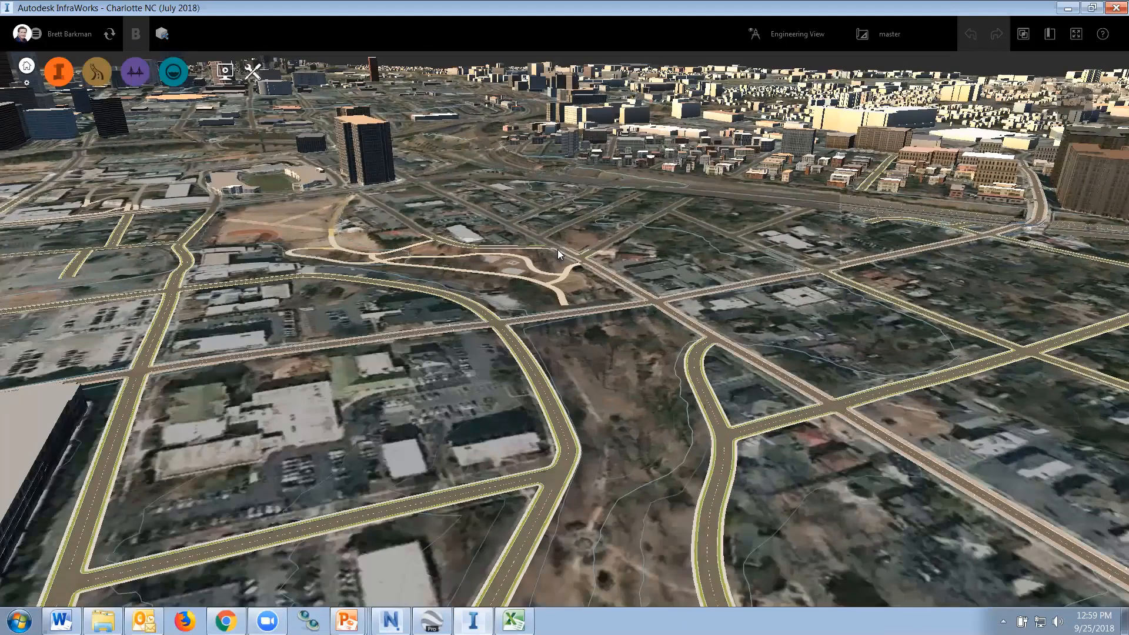
pyautogui.scroll(1, 537, 260)
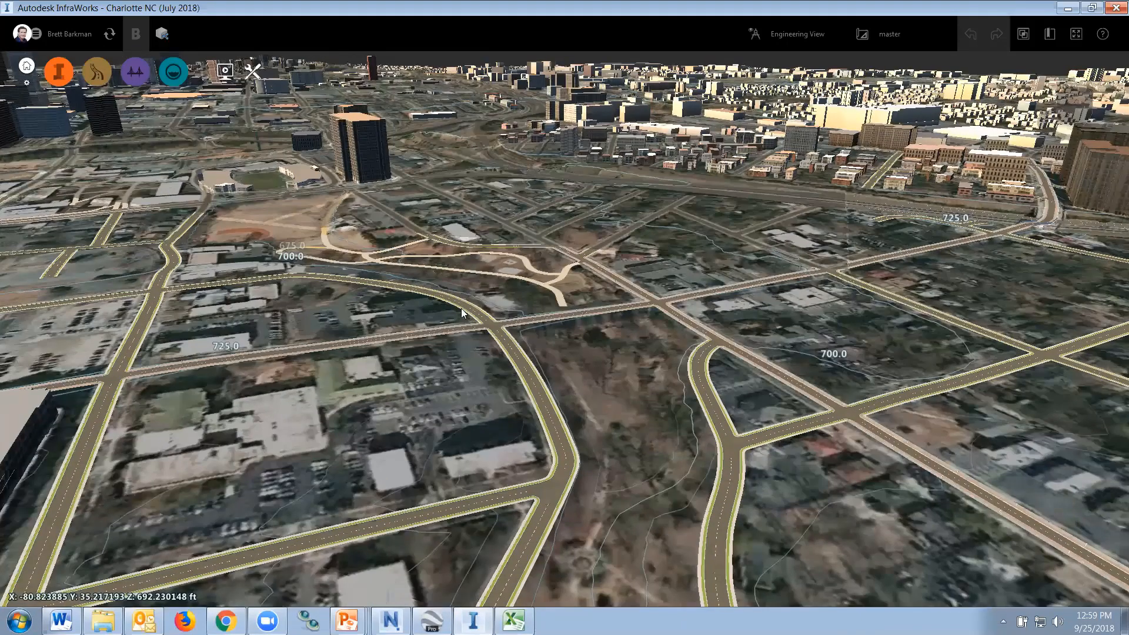
pyautogui.scroll(1, 461, 308)
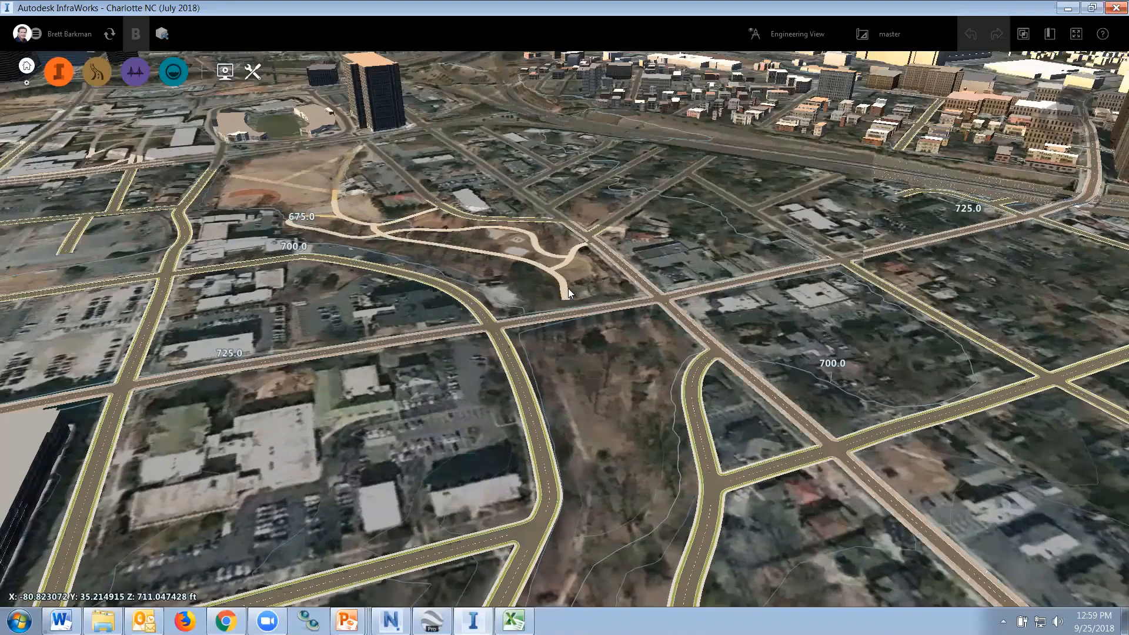
pyautogui.scroll(1, 568, 289)
pyautogui.scroll(1, 630, 143)
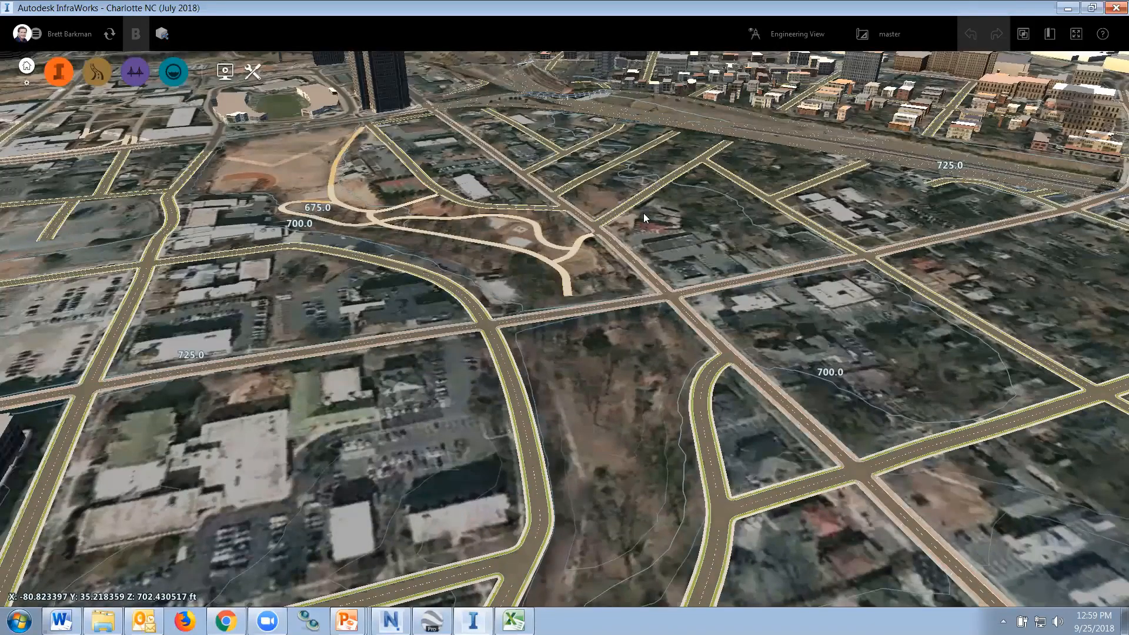
pyautogui.moveTo(824, 123); pyautogui.dragTo(659, 409)
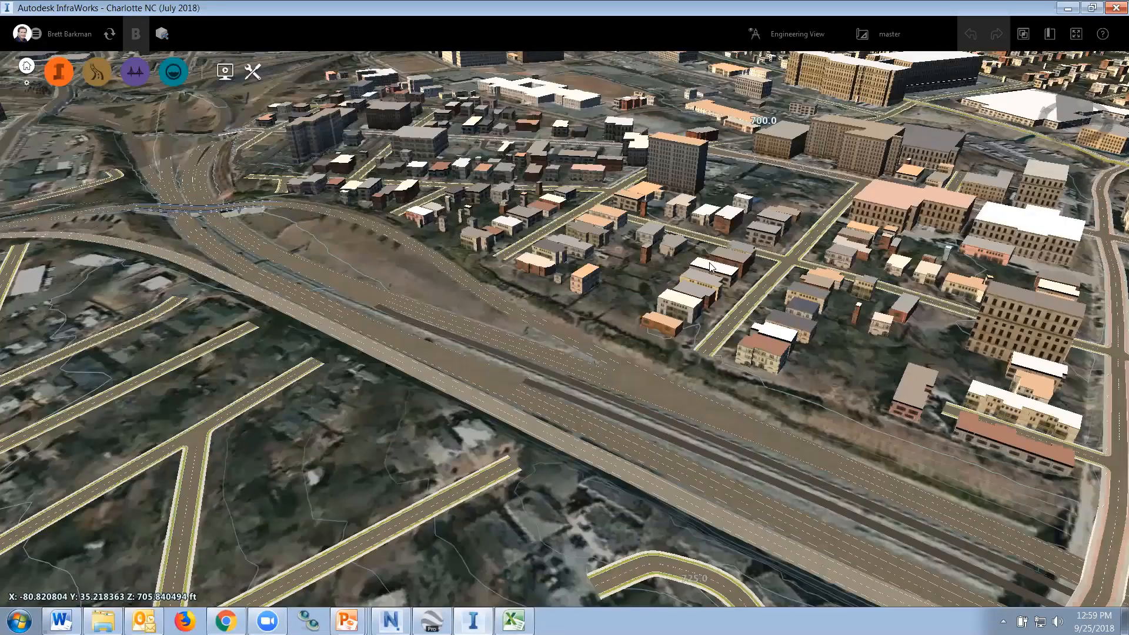
pyautogui.moveTo(710, 261); pyautogui.dragTo(579, 272, button='middle')
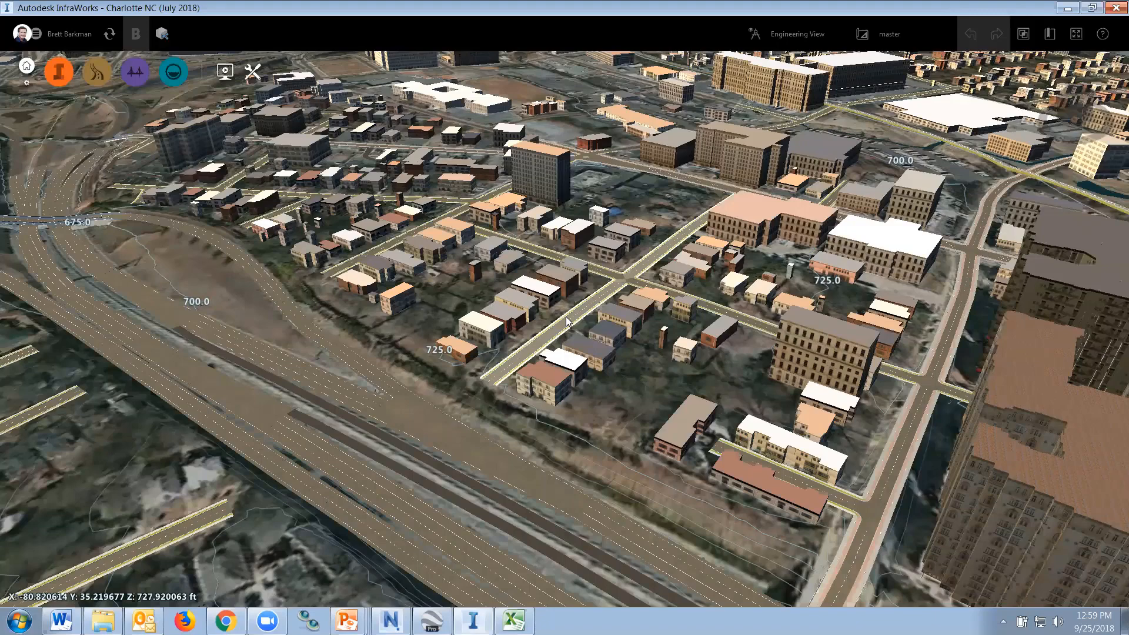
pyautogui.scroll(2, 562, 248)
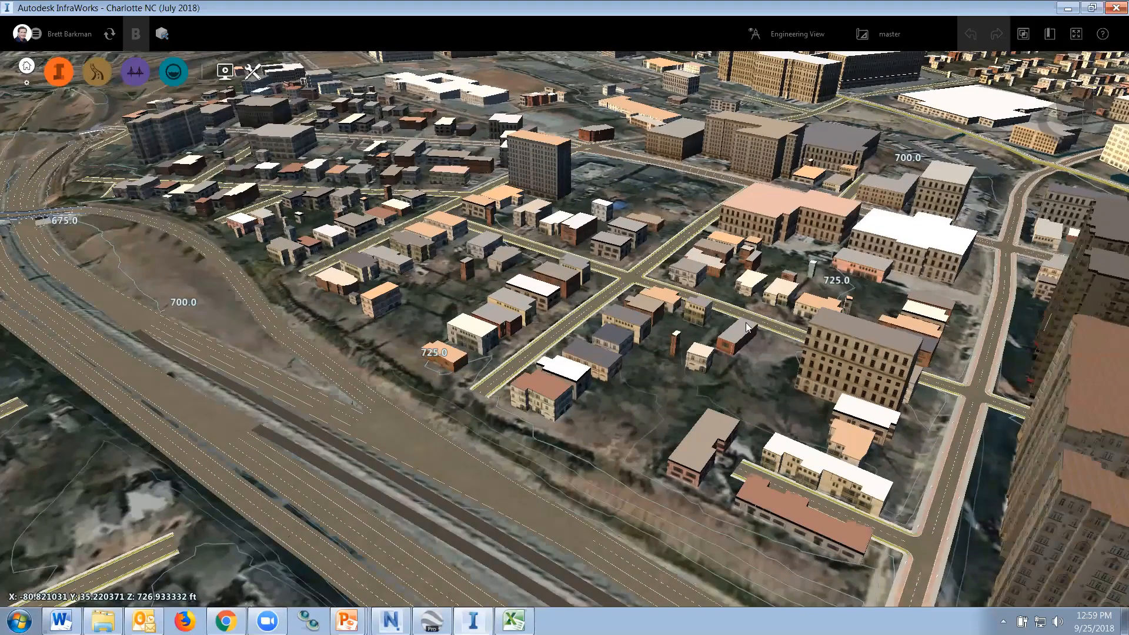
pyautogui.scroll(2, 566, 154)
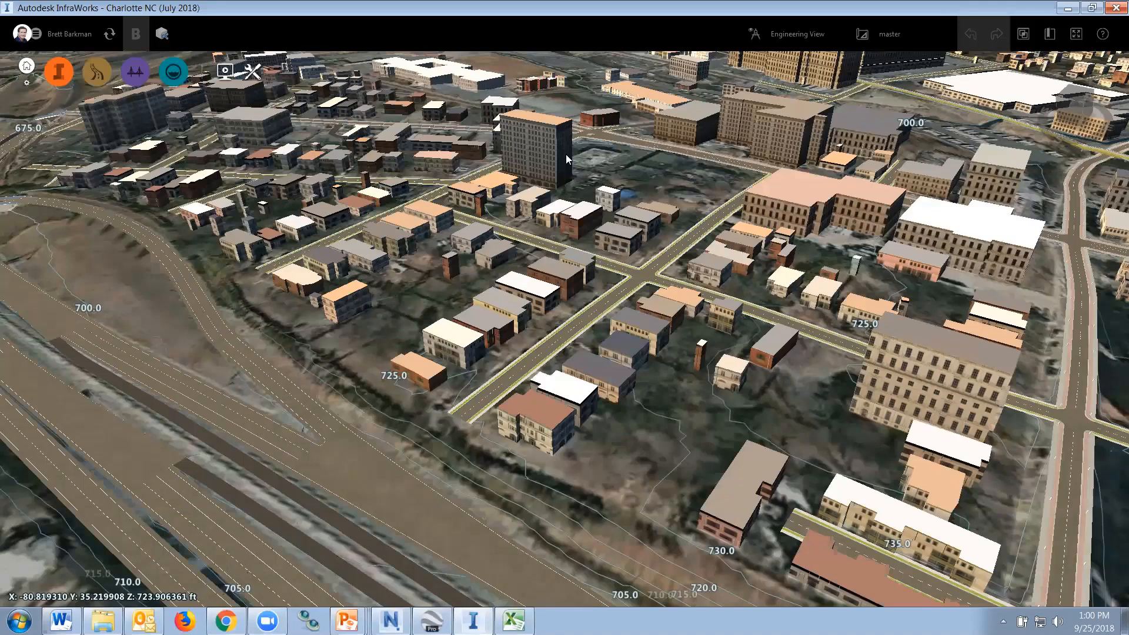
# Step: Inspect the properties of the tall building and the East Independence Boulevard motorway, and clear the selection
pyautogui.click(565, 155)
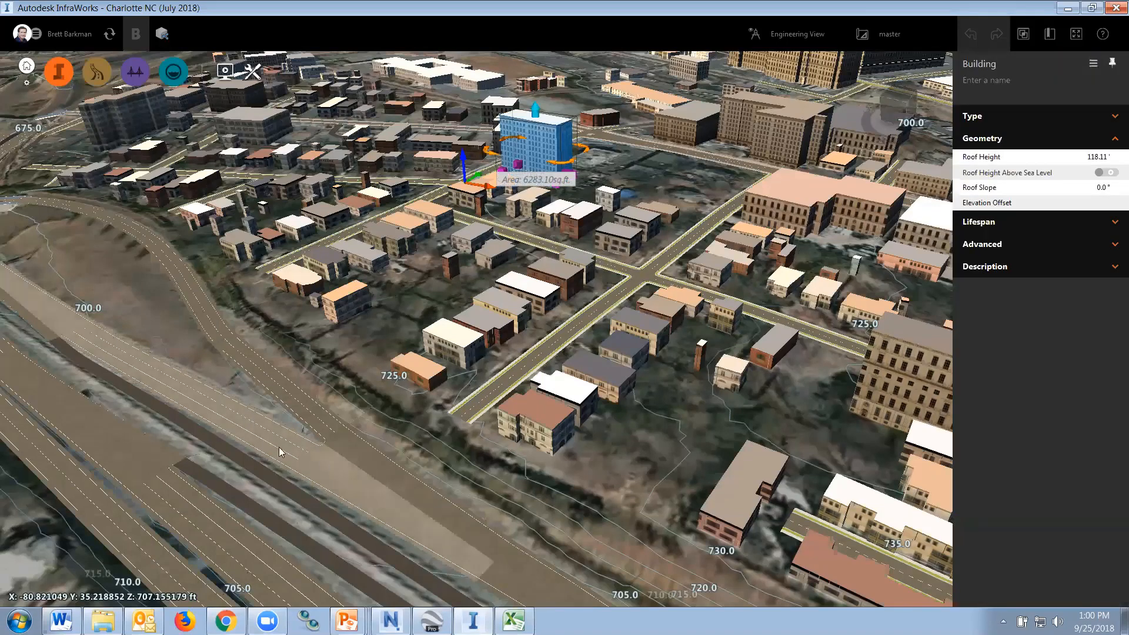
pyautogui.click(243, 433)
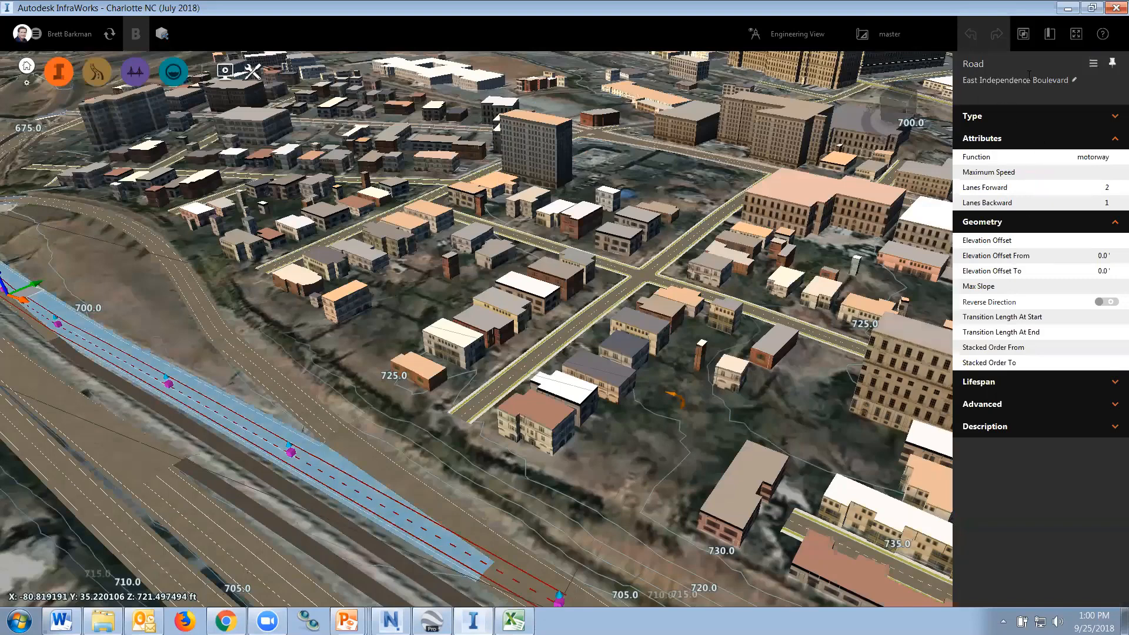
pyautogui.click(474, 455)
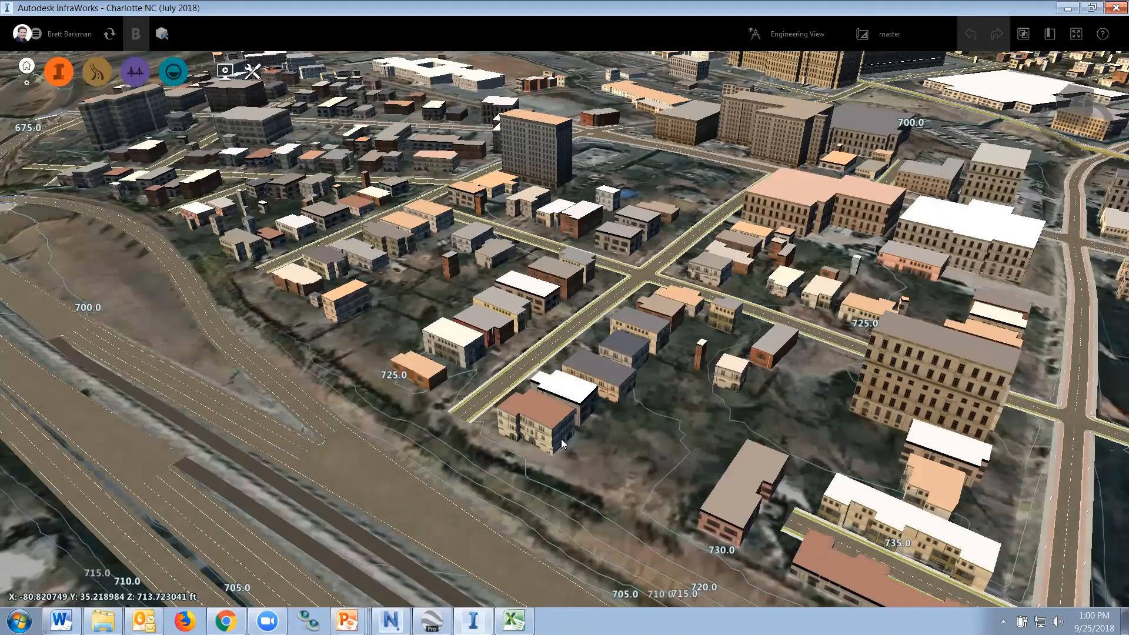
pyautogui.scroll(-2, 562, 439)
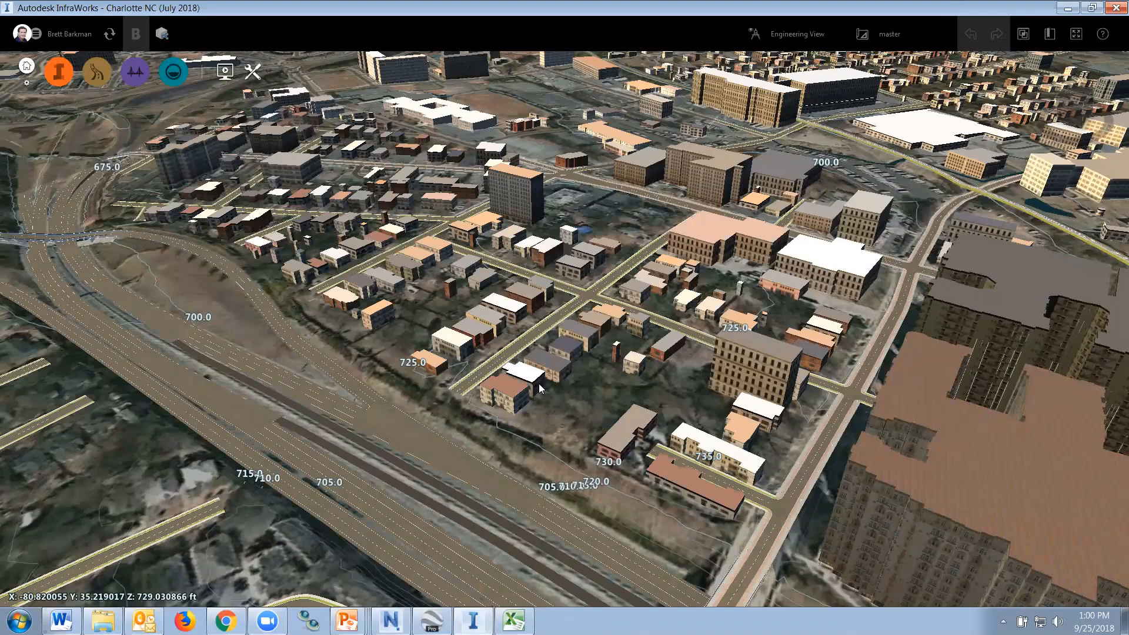
pyautogui.scroll(-2, 540, 386)
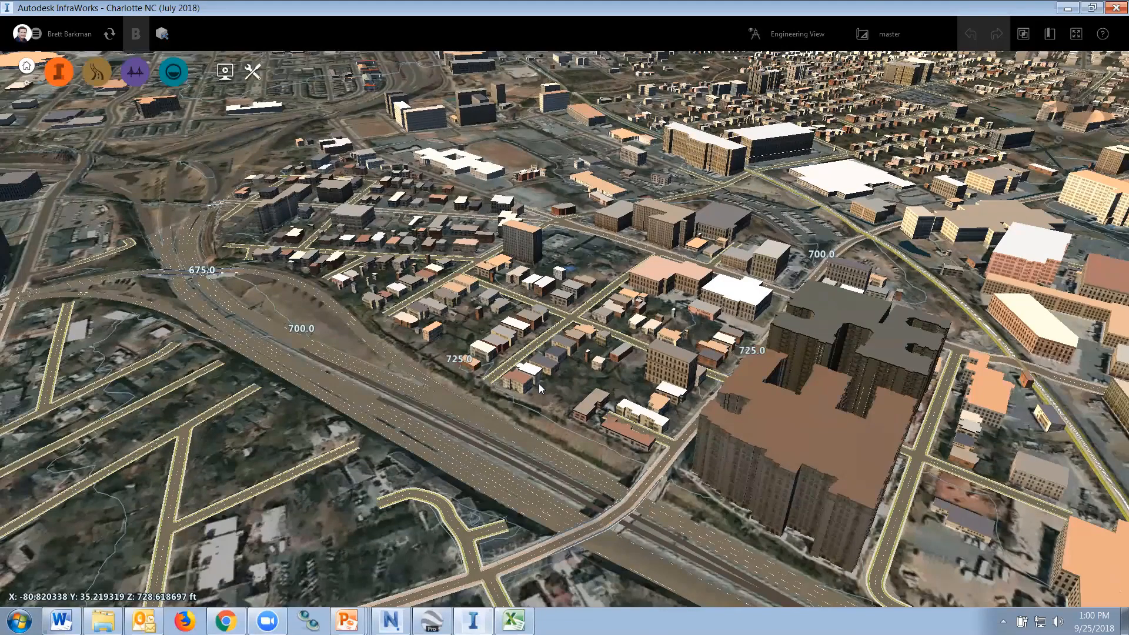
# Step: Examine the wider city around the motorway, from the large flat-roofed building out to the dense residential blocks, and minimize the InfraWorks window
pyautogui.scroll(-2, 538, 383)
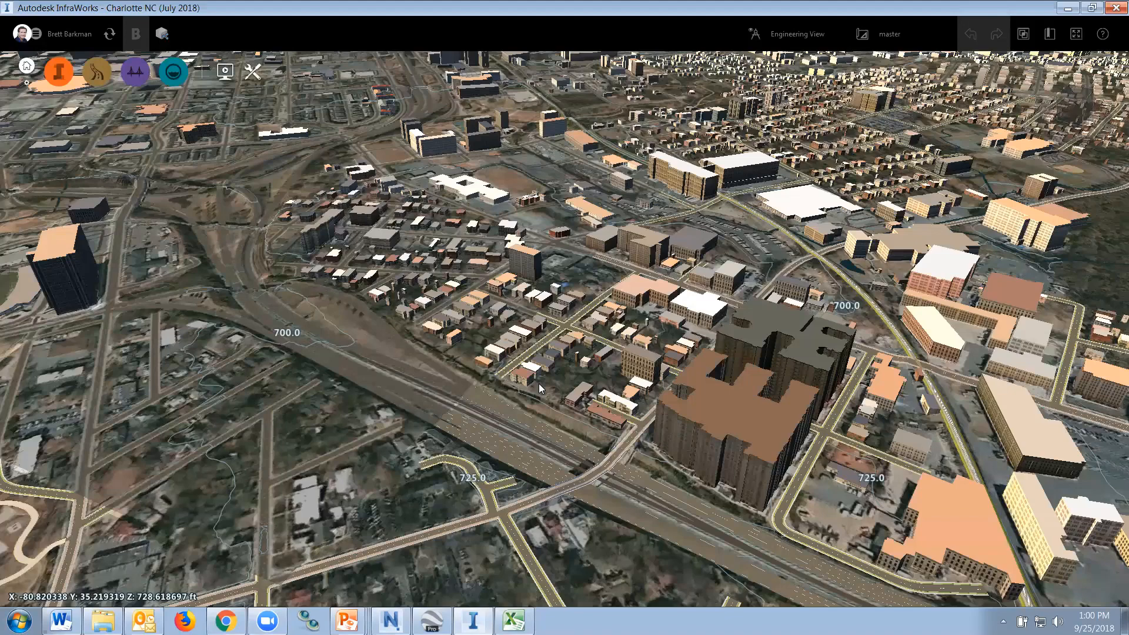
pyautogui.scroll(-2, 539, 384)
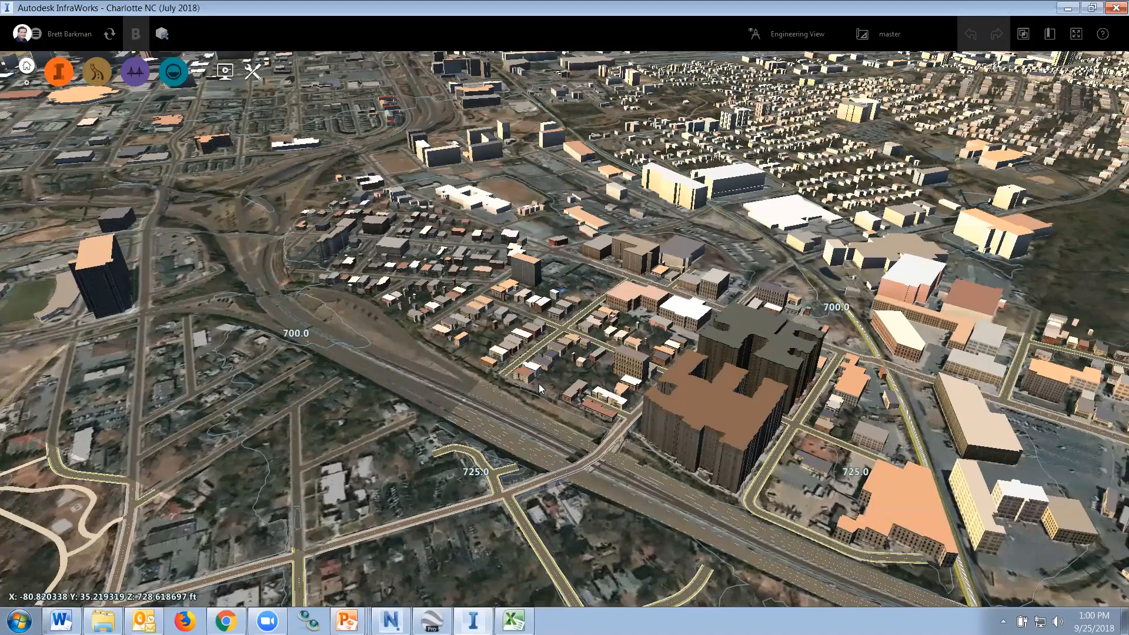
pyautogui.scroll(-2, 510, 374)
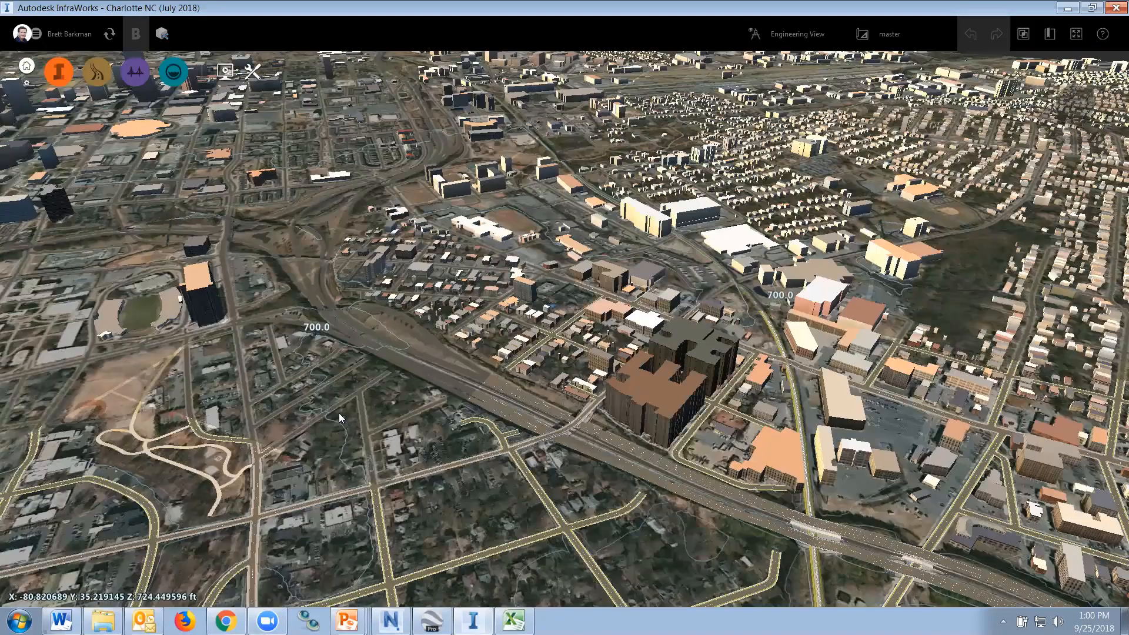
pyautogui.scroll(-2, 765, 339)
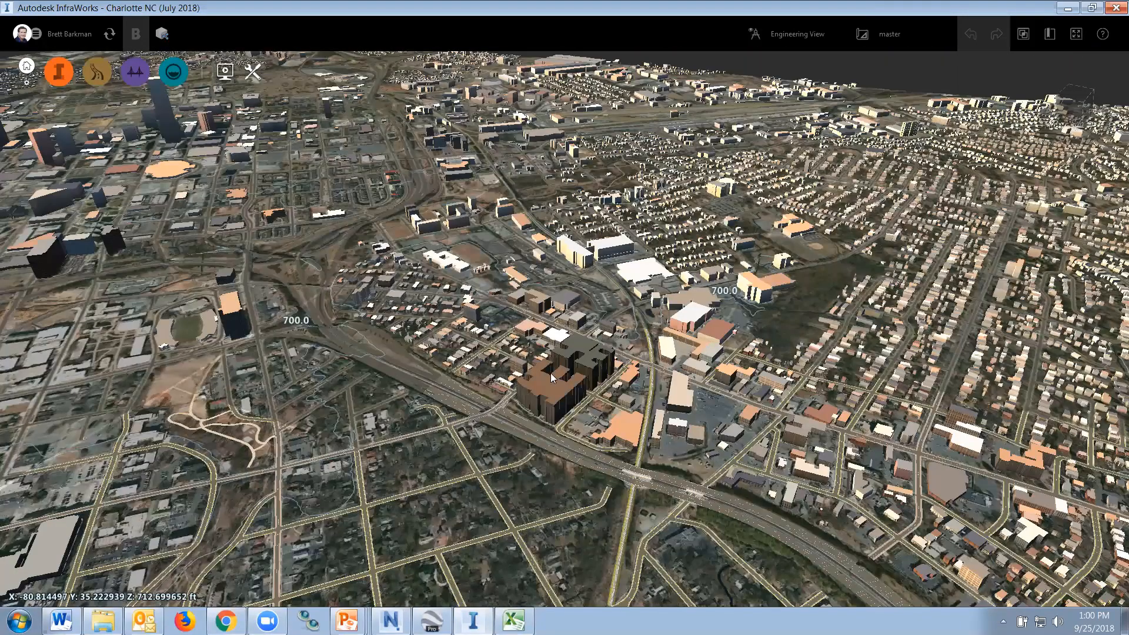
pyautogui.moveTo(796, 297); pyautogui.dragTo(591, 340, button='middle')
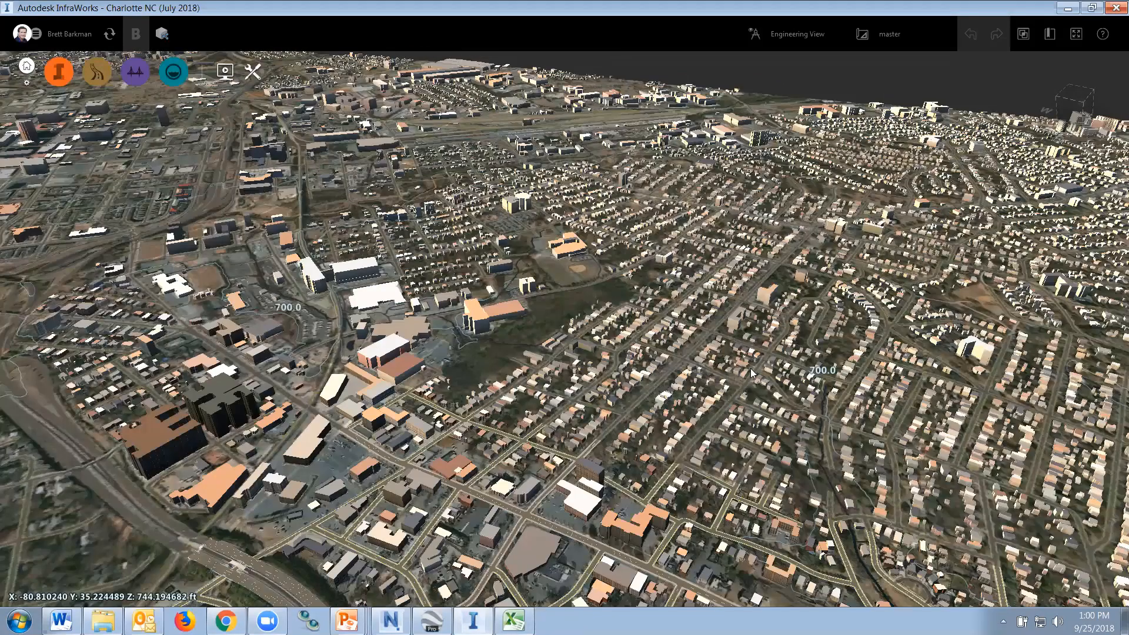
pyautogui.scroll(-1, 653, 375)
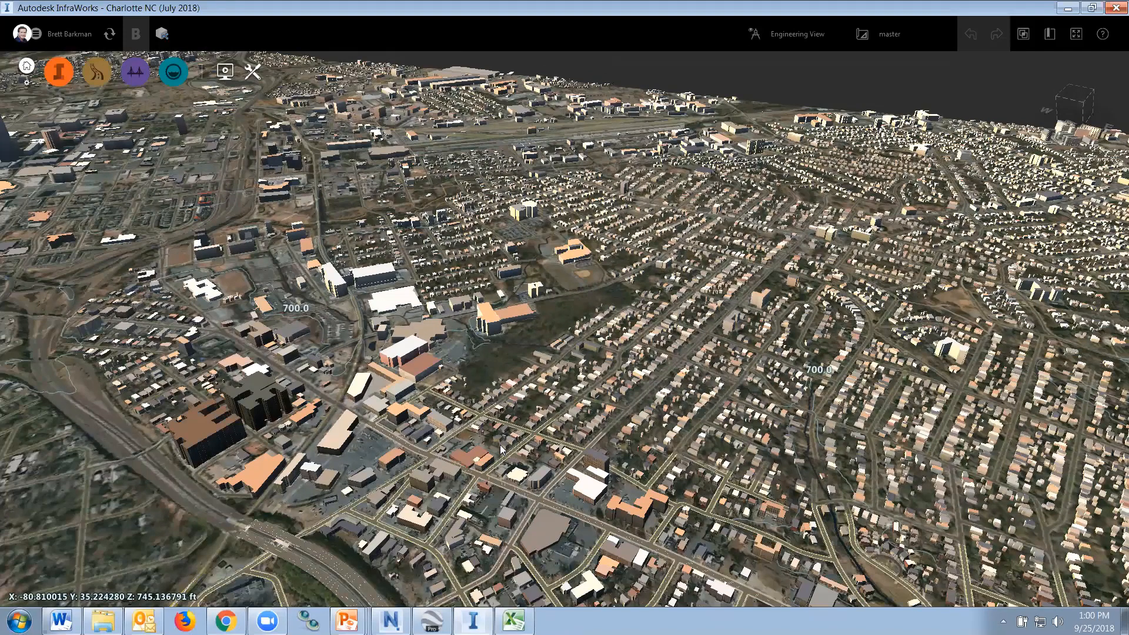
pyautogui.scroll(-1, 500, 445)
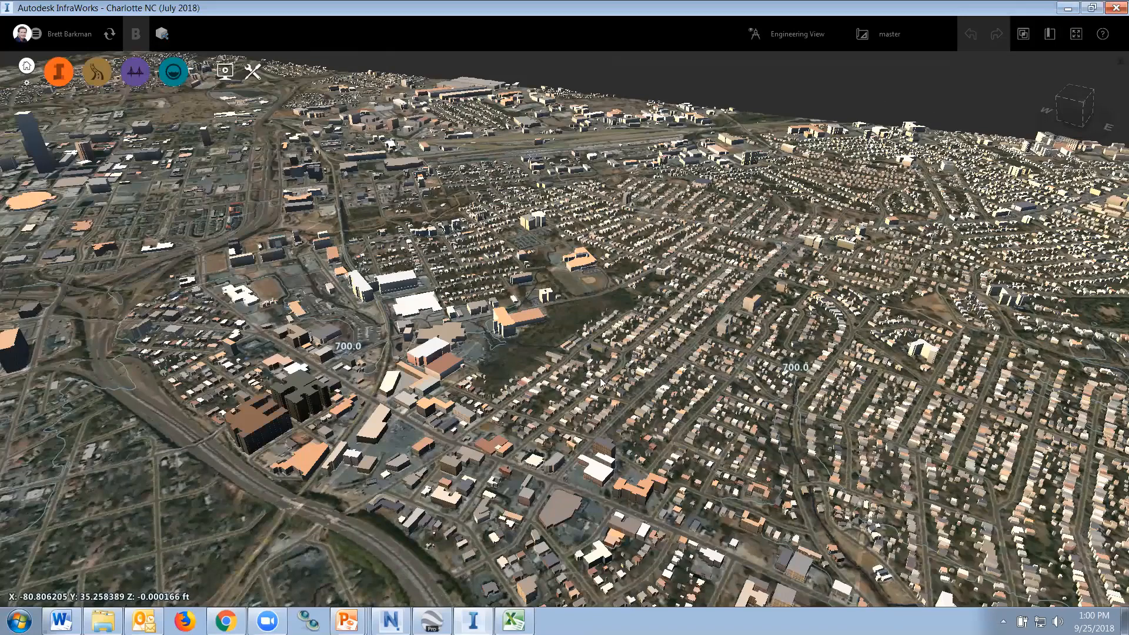
pyautogui.click(1069, 8)
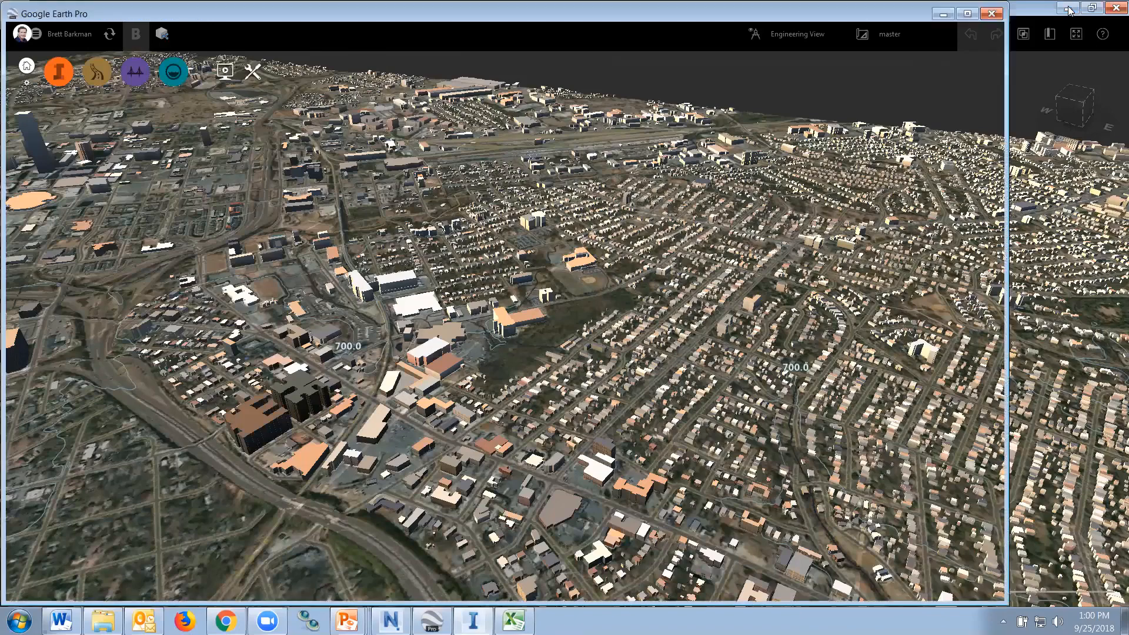